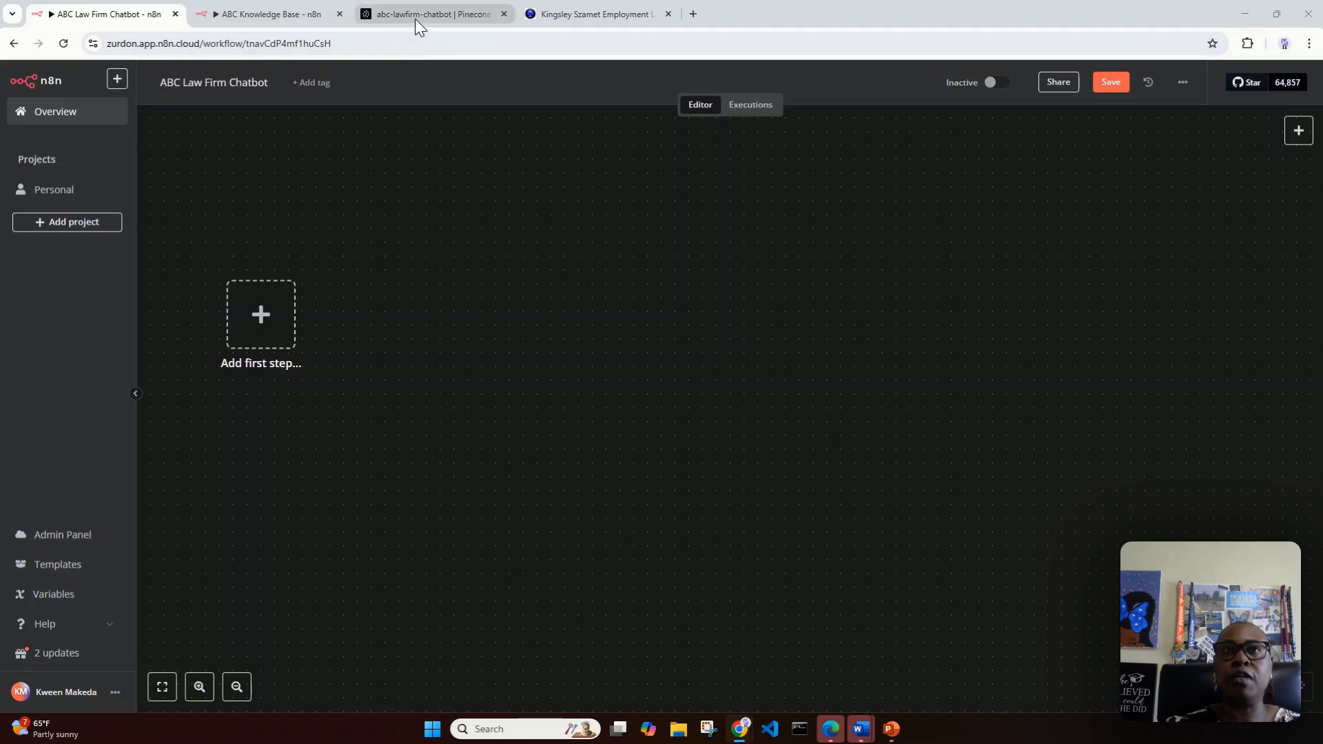
Step: View the ABC Knowledge Base workflow and the Employment Lawyer practice areas listed on the Kingsley Szamet website
click(286, 10)
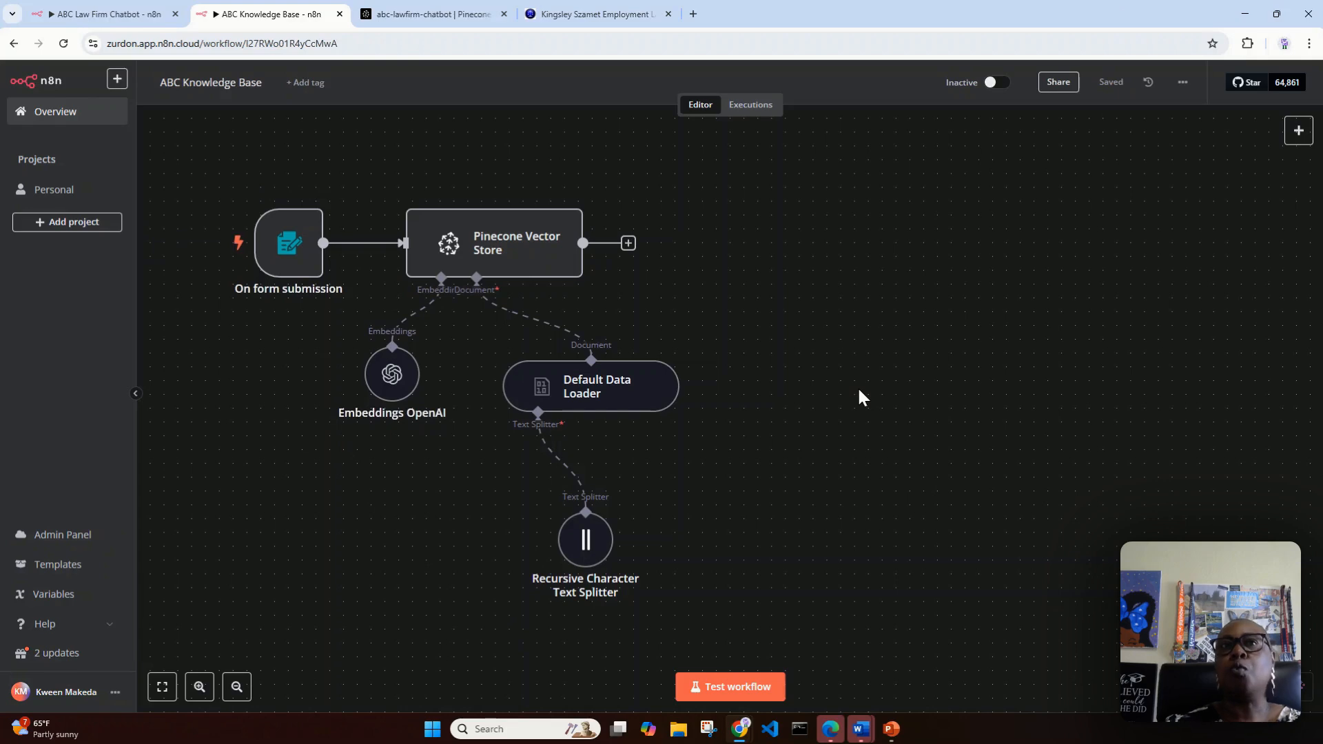
mouse_move(306, 256)
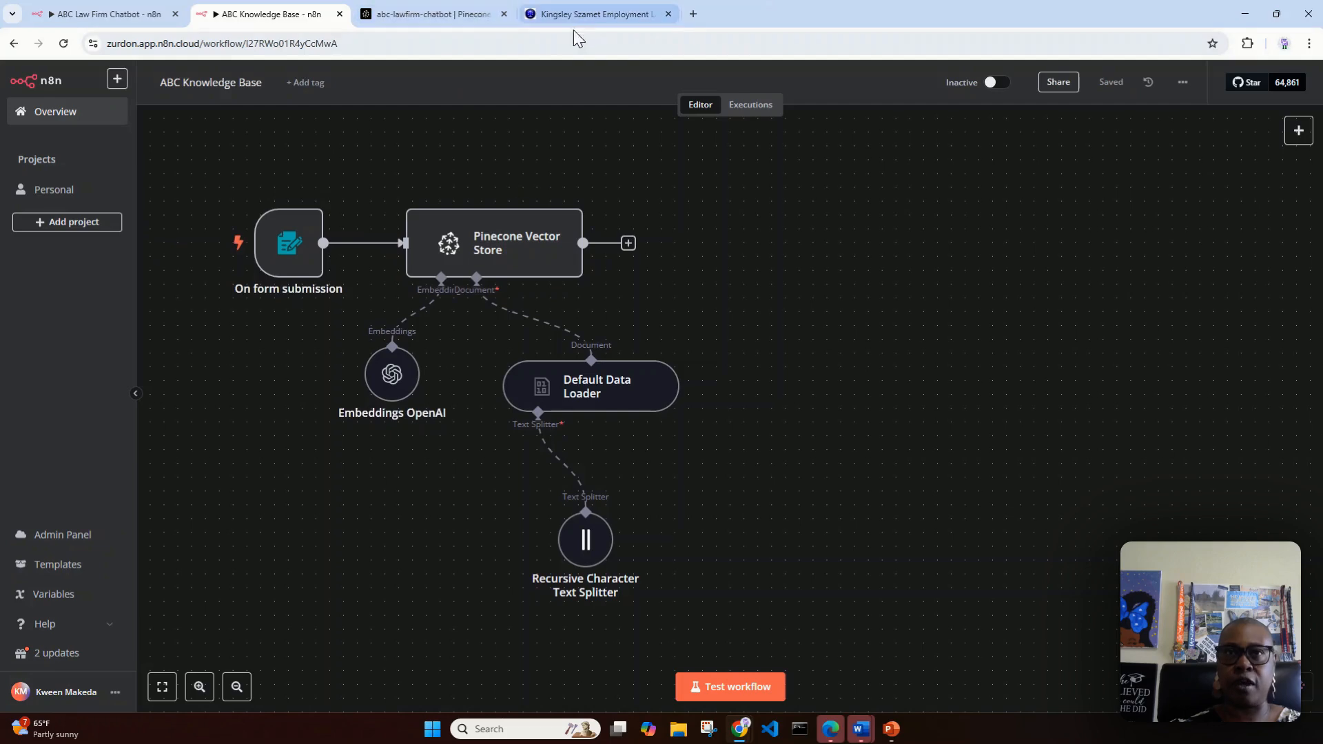
click(596, 18)
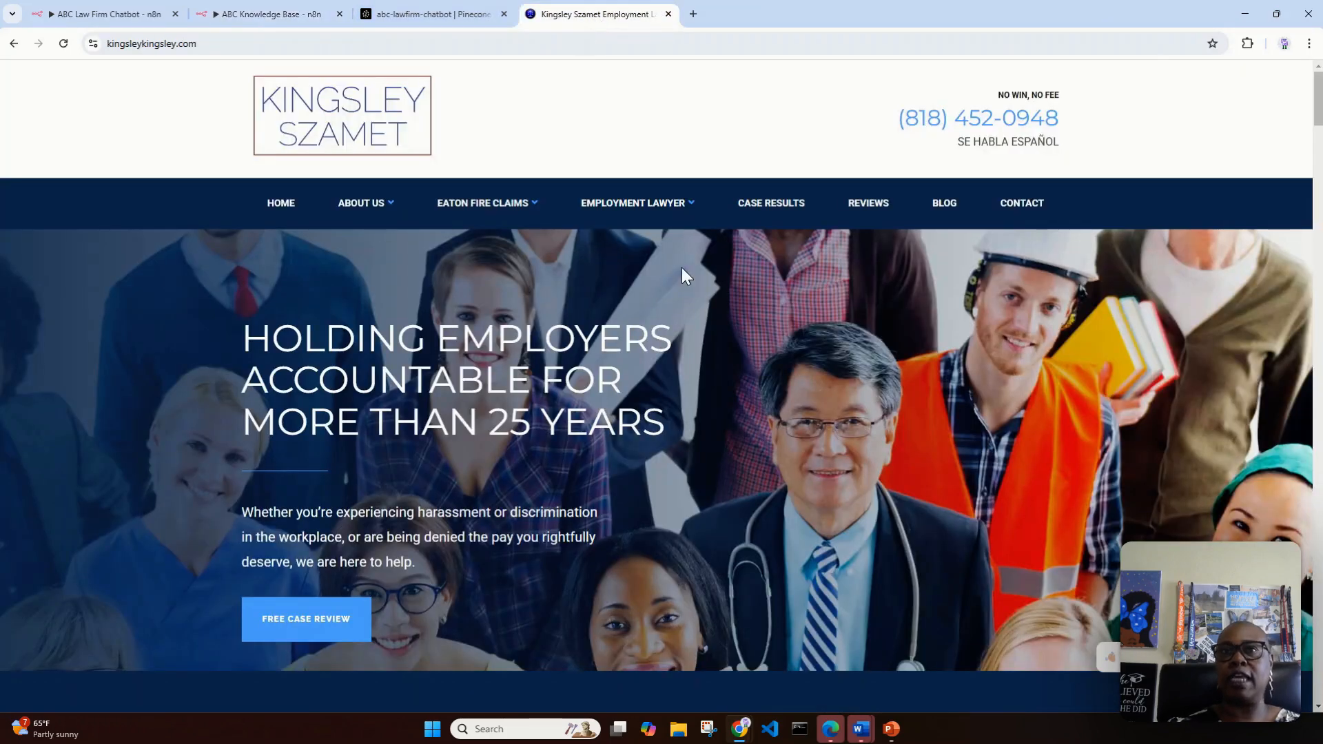
mouse_move(638, 231)
scroll(638, 235, down, 1)
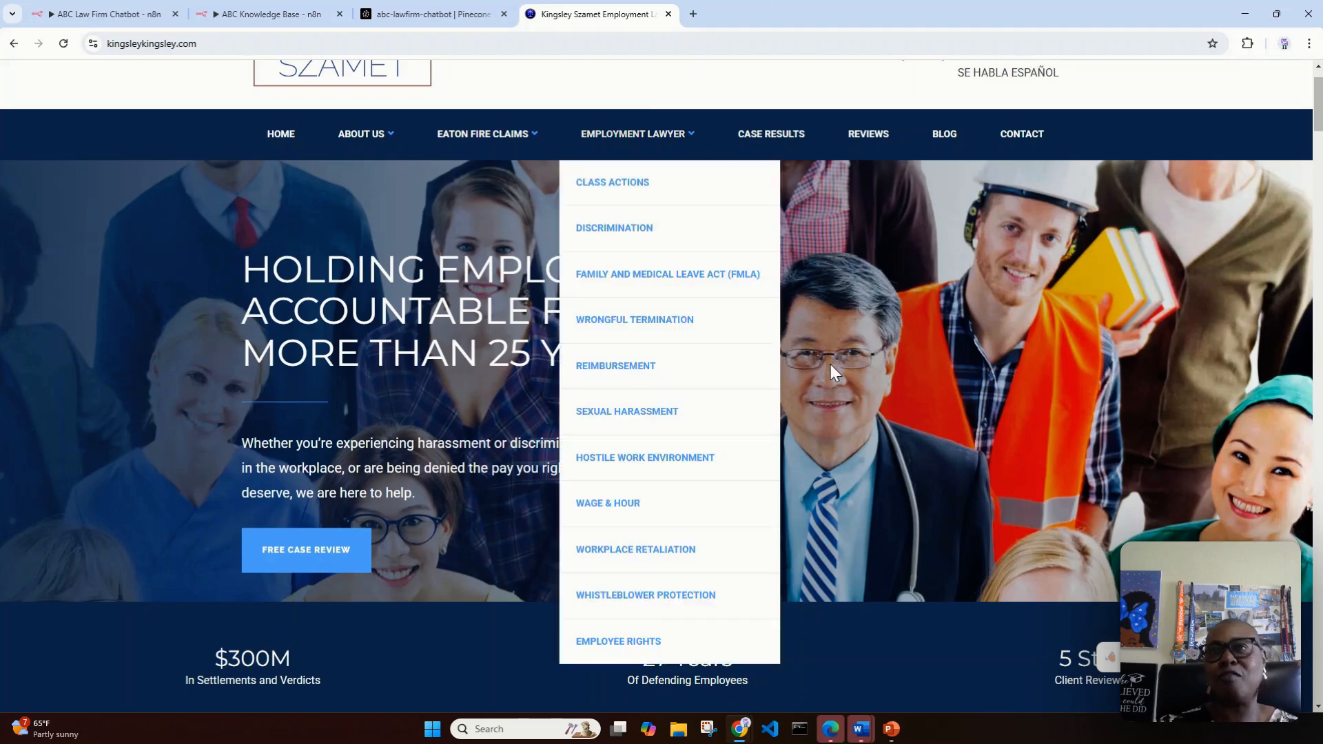
scroll(813, 338, up, 1)
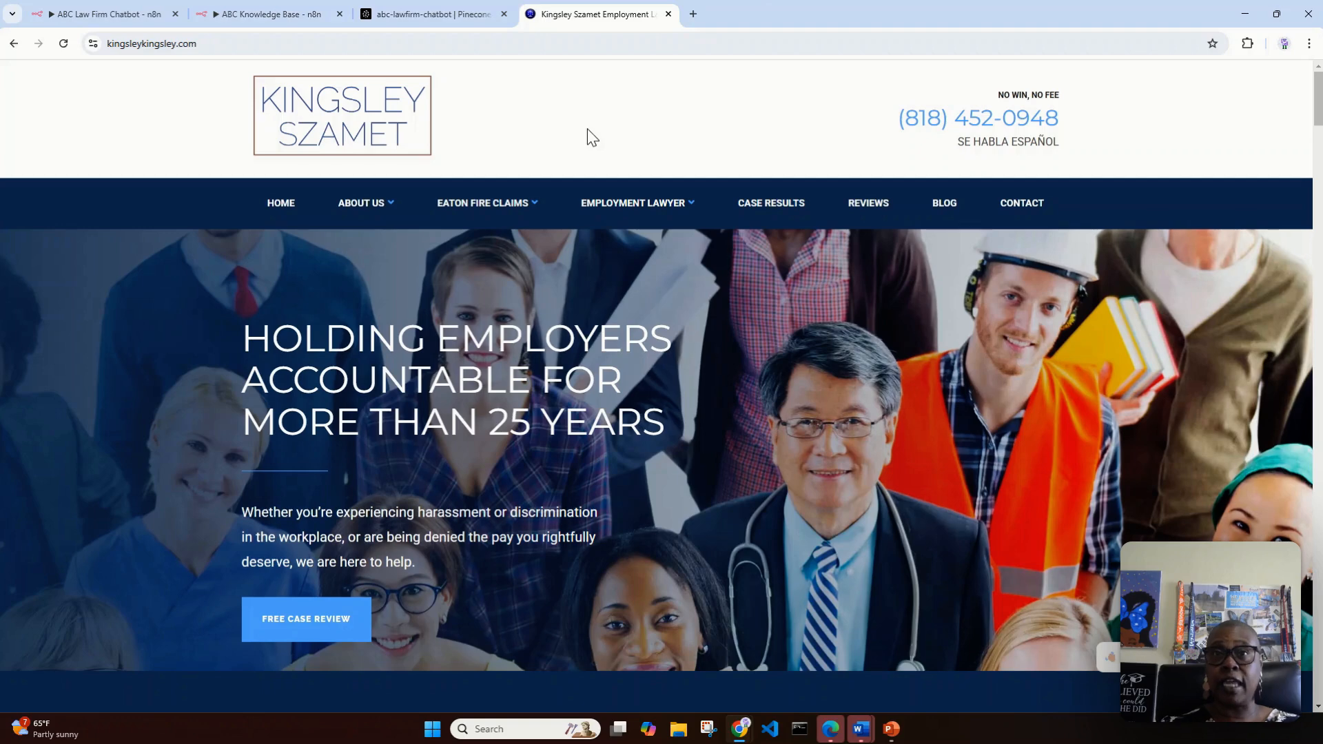
Step: Open the Discrimination page among the law firm's employment practice areas and look through its content
mouse_move(688, 205)
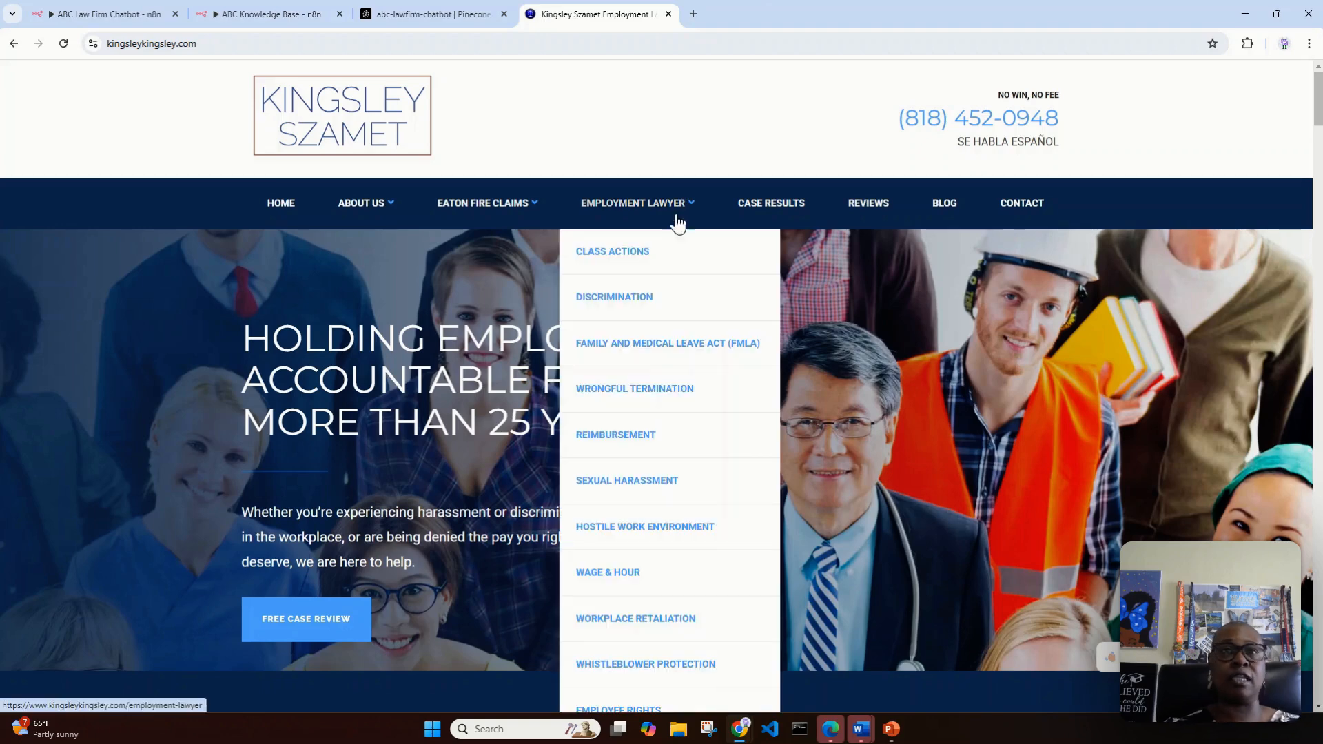
click(633, 301)
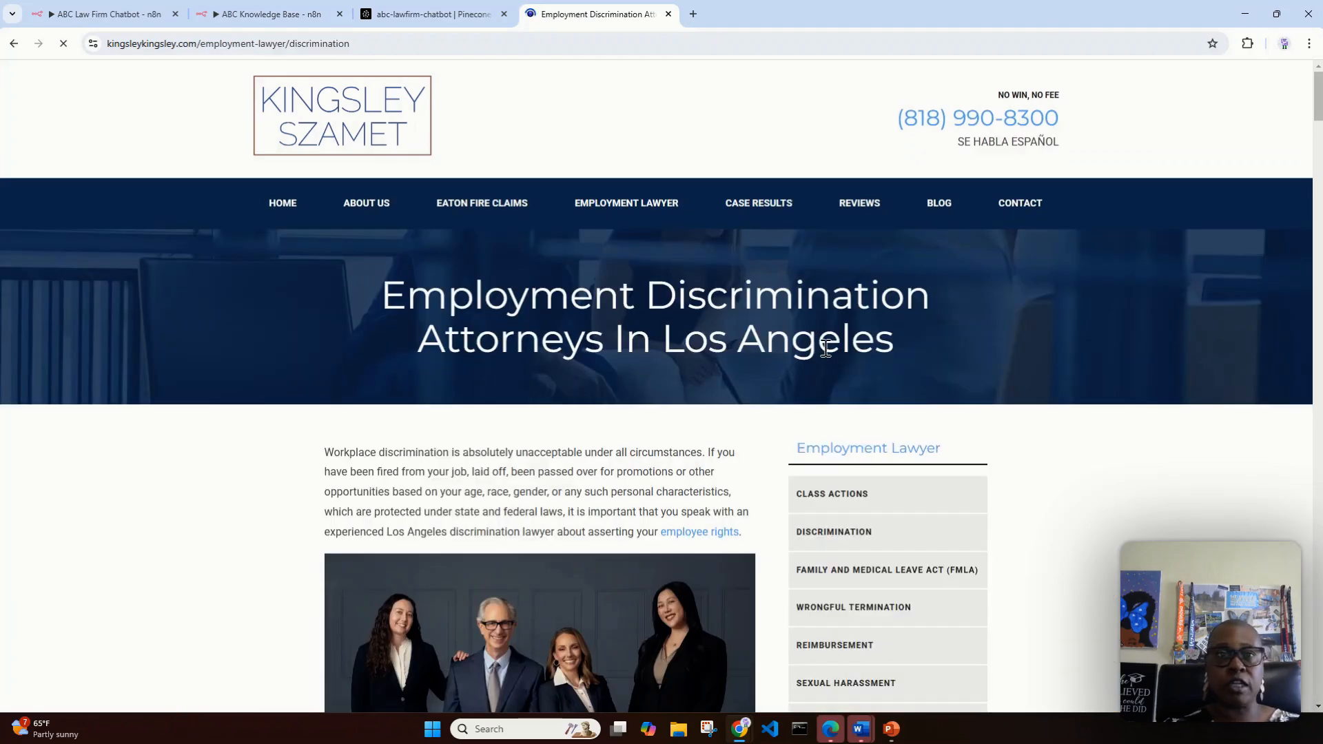
scroll(593, 414, down, 1)
scroll(599, 388, down, 3)
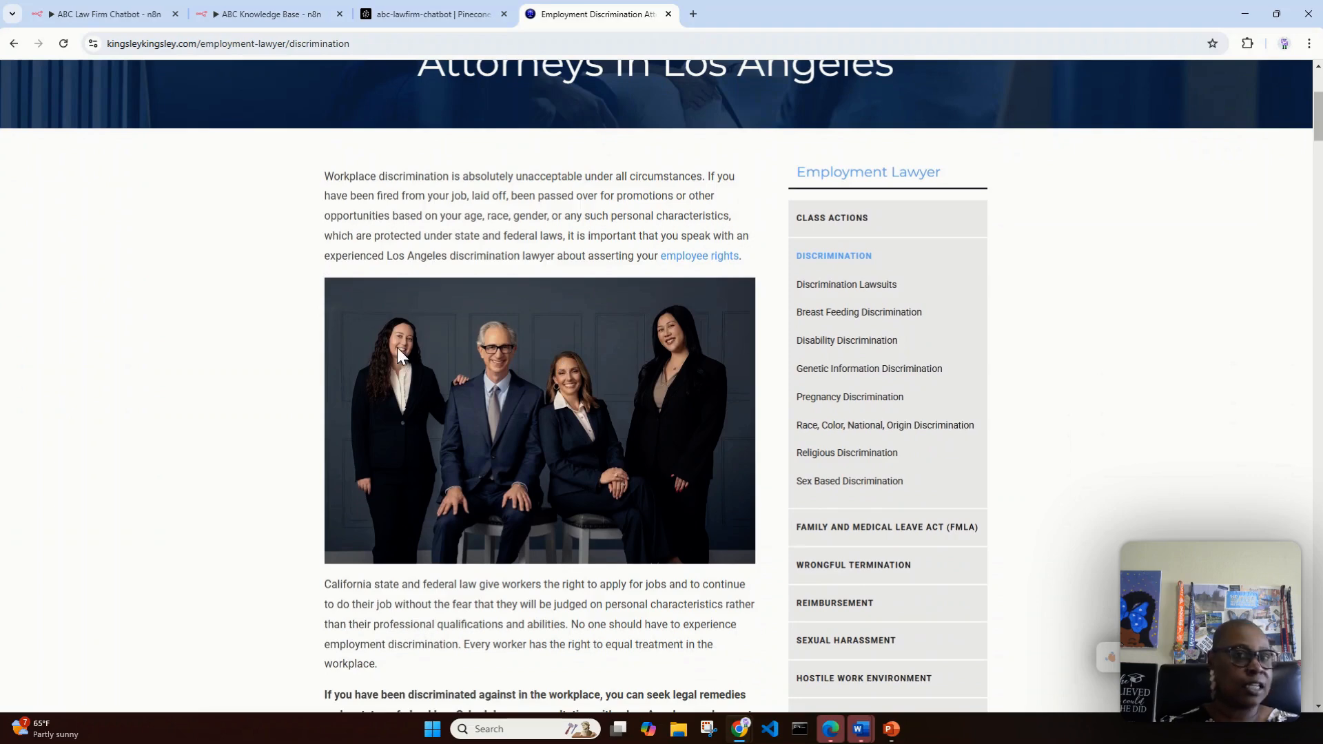
scroll(397, 348, up, 4)
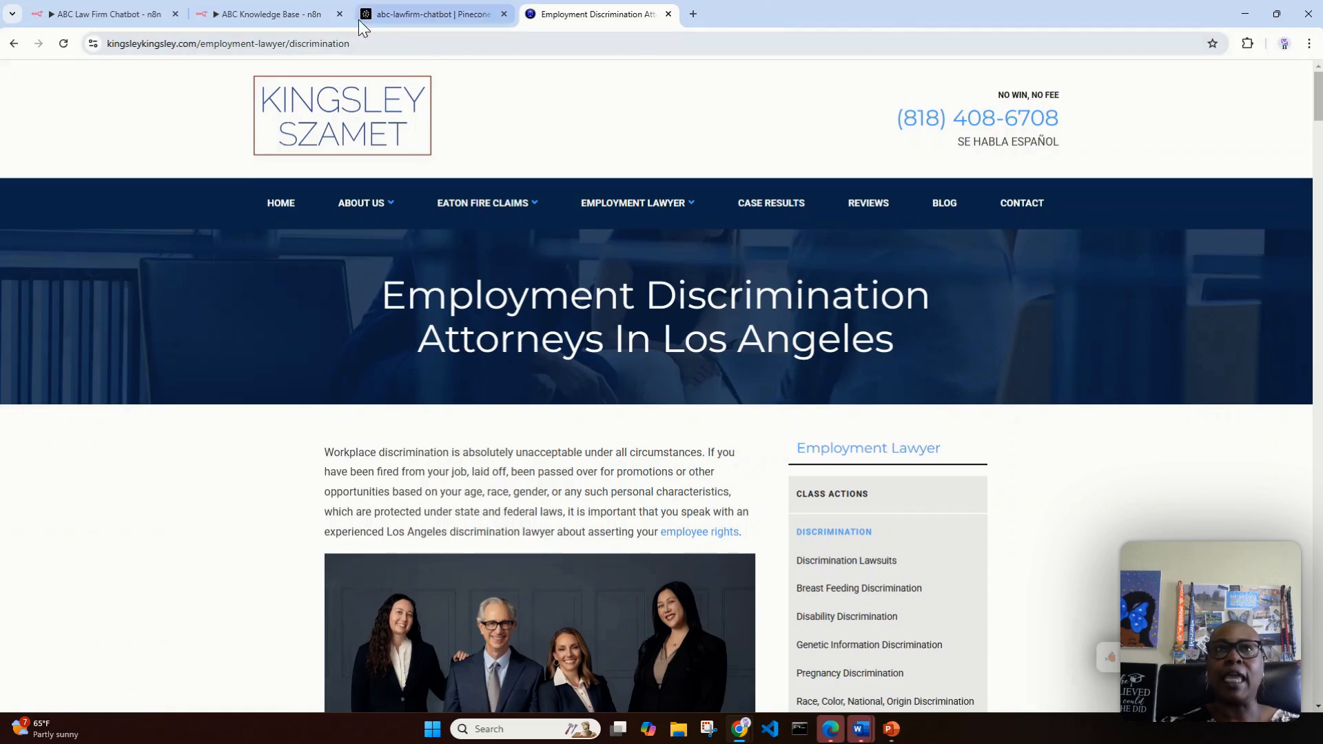
Step: In the ABC Knowledge Base workflow, set the On form submission node's form description to "Uploading documents for the knowledge base"
click(306, 19)
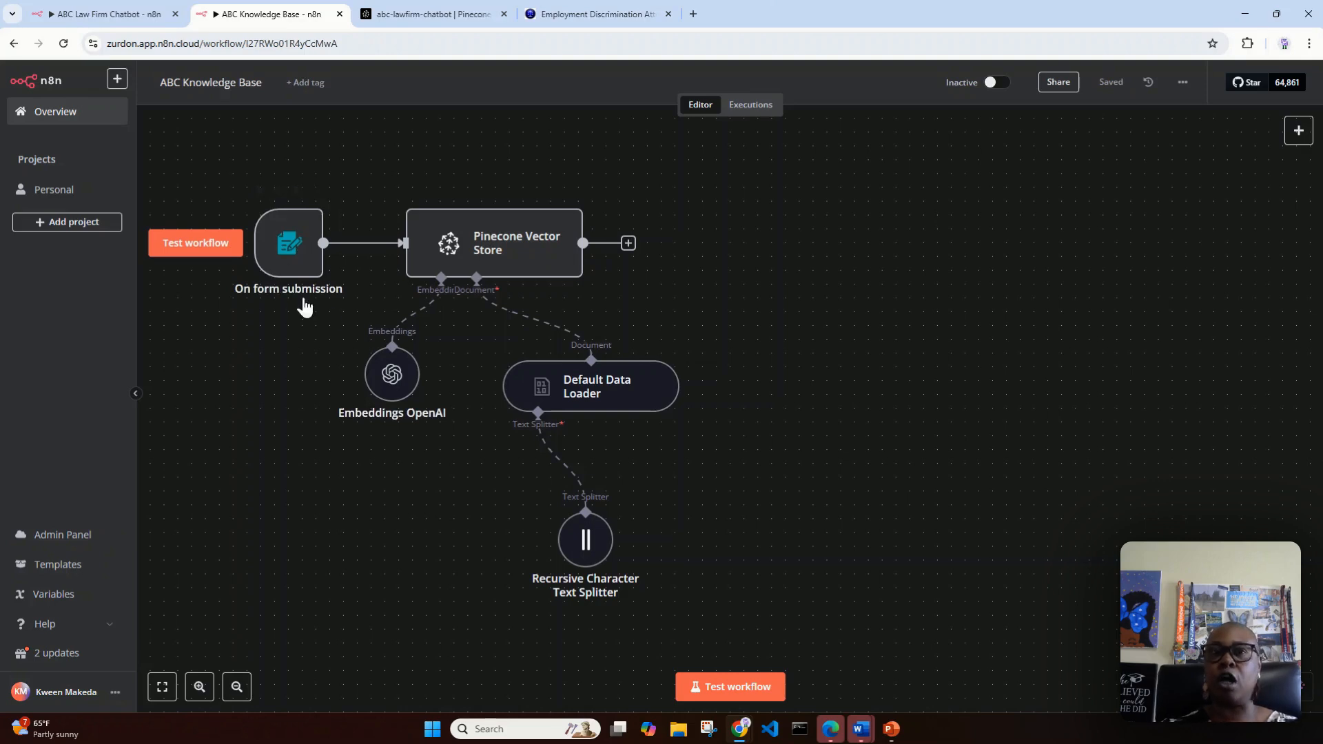
double_click(289, 253)
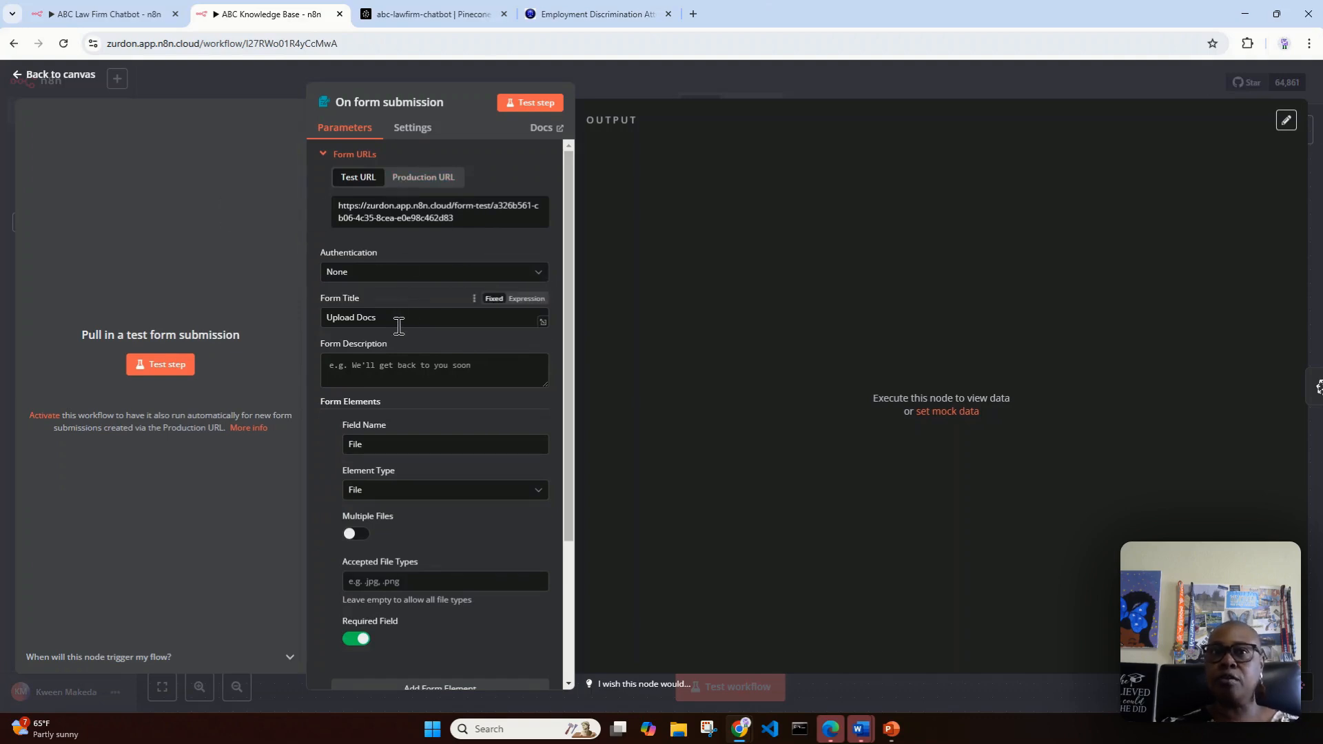
click(451, 377)
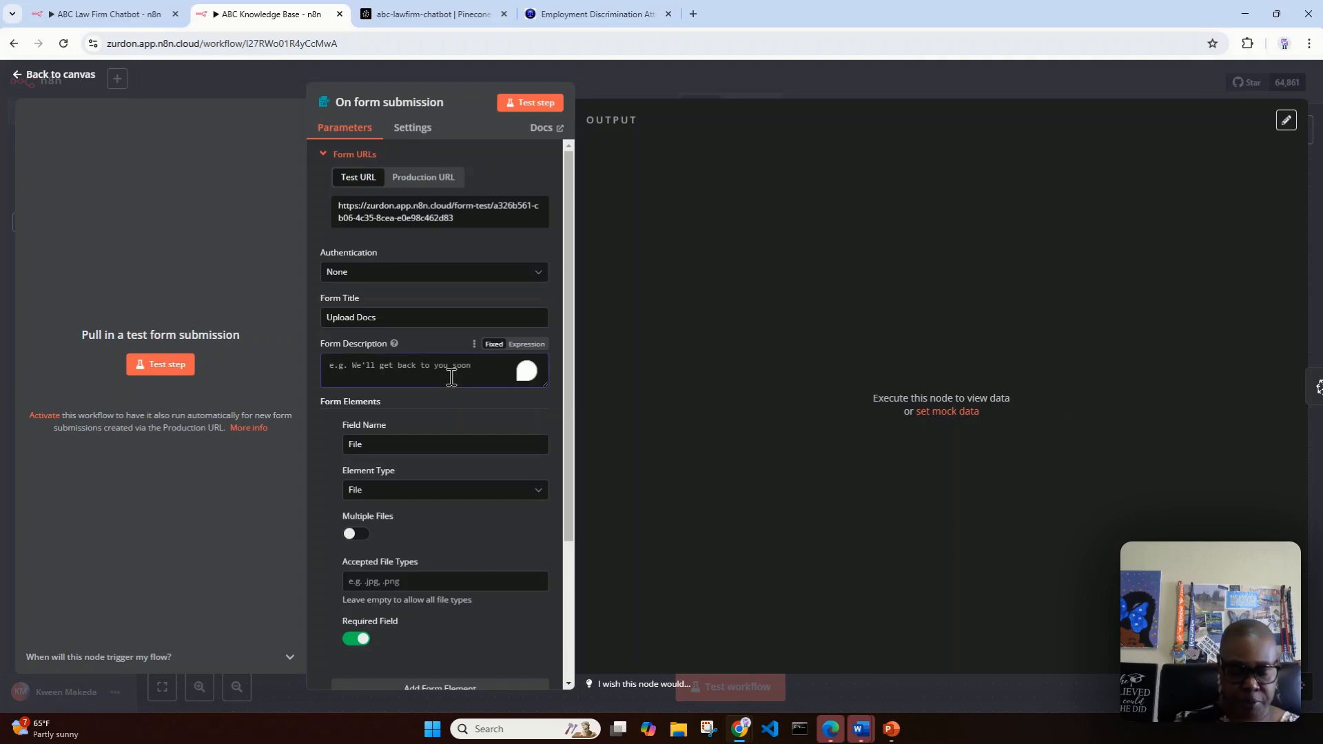
text(Upload)
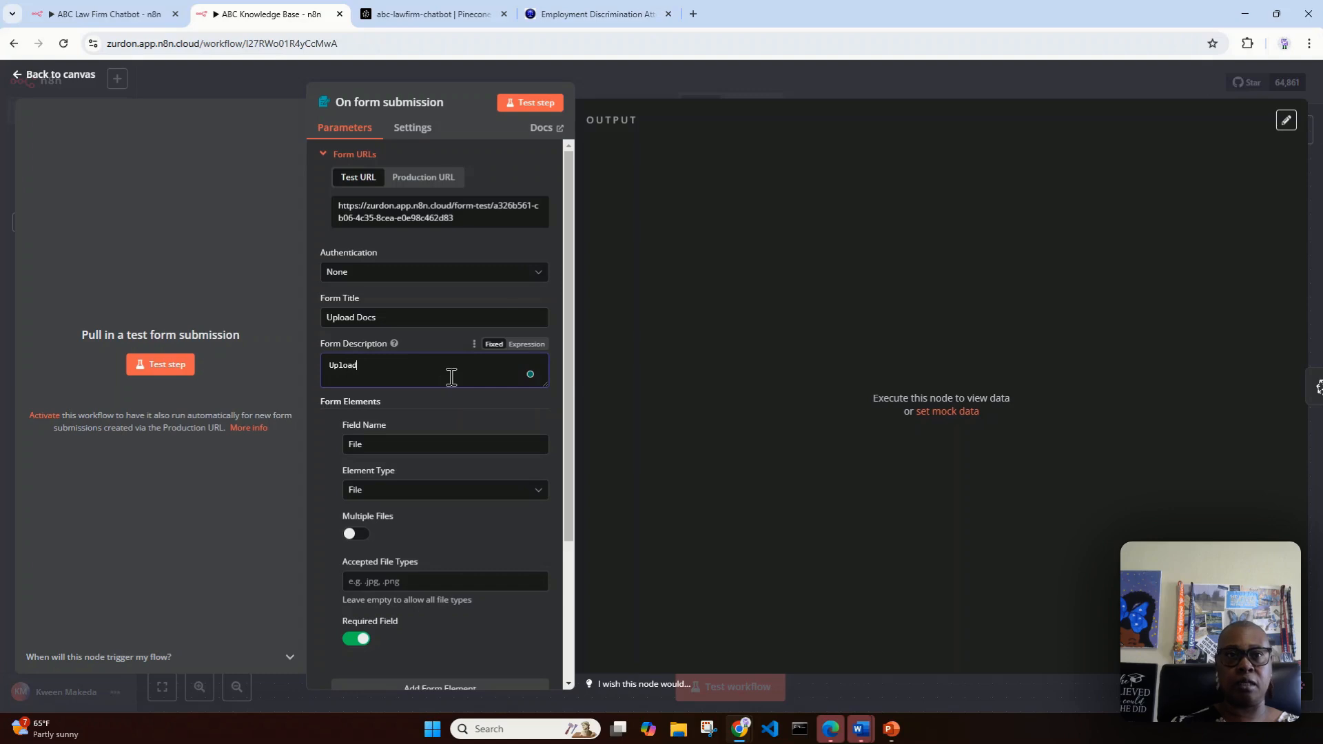
text(ing documents for the )
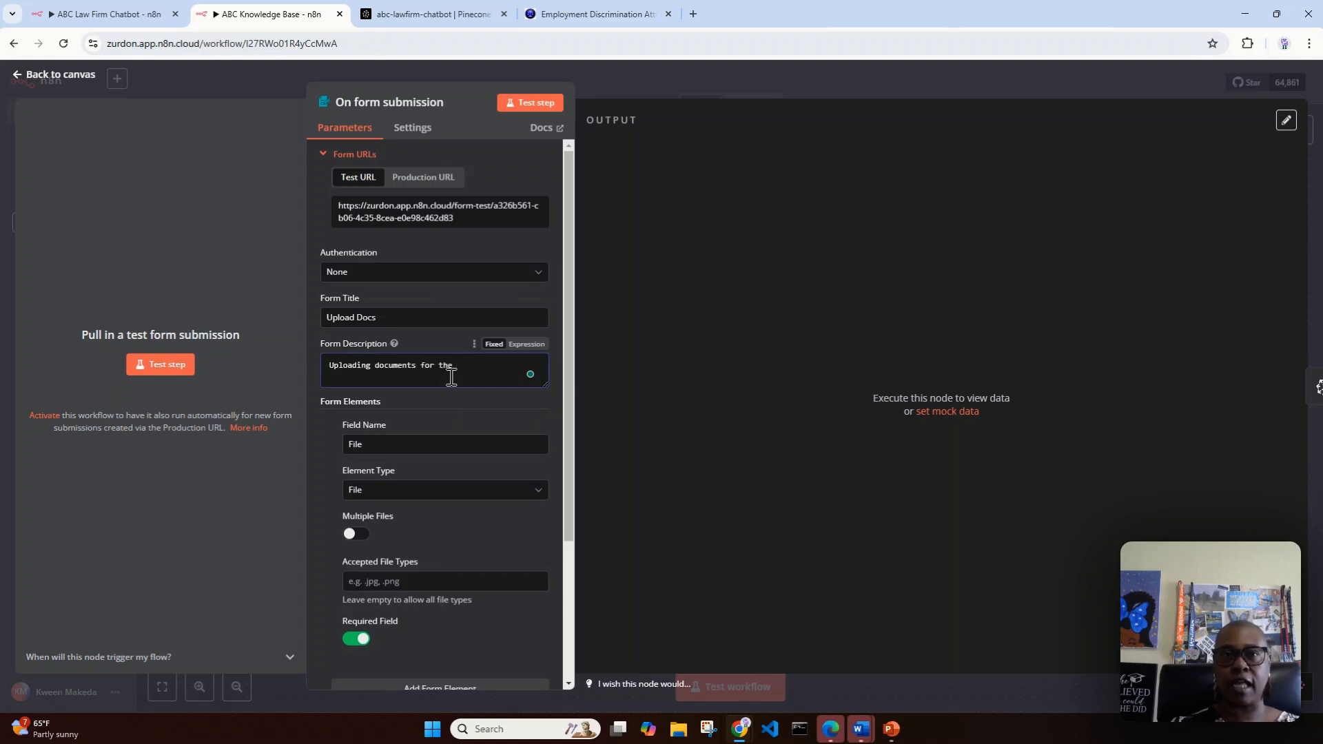
text(kno)
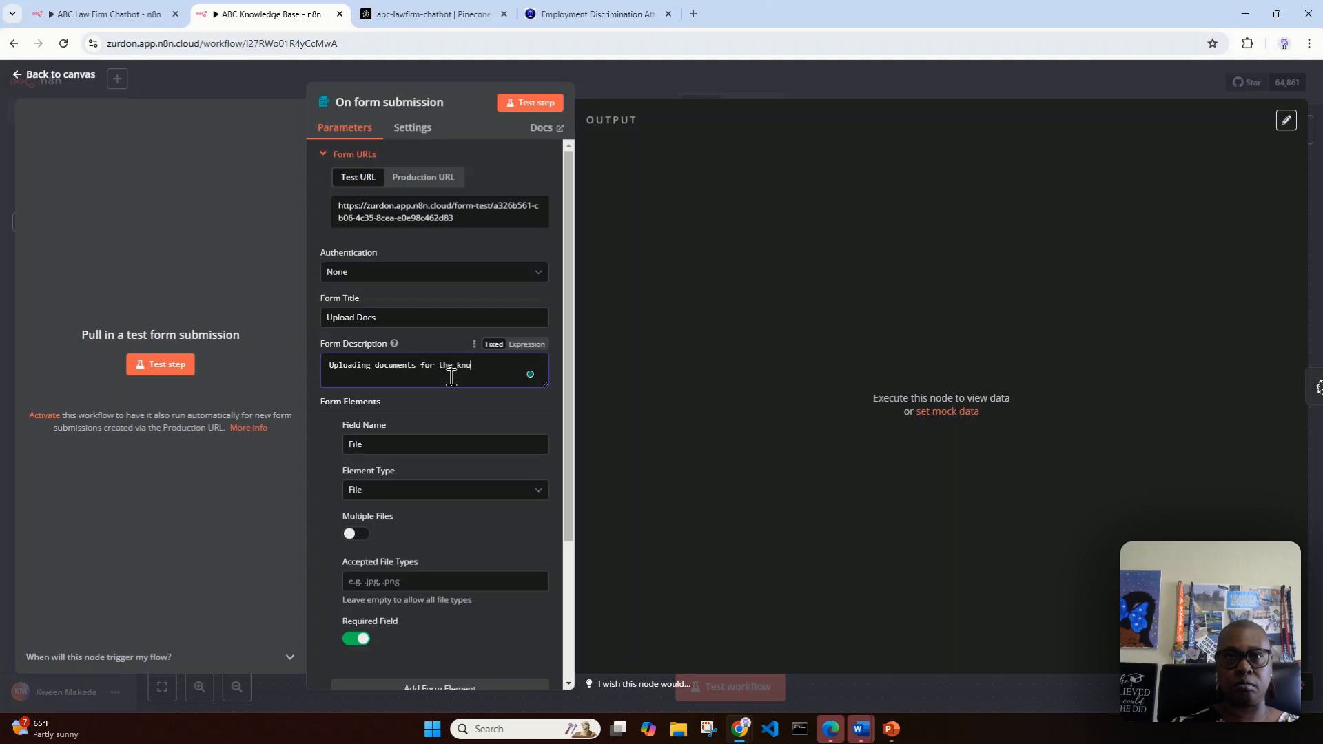
text(wledge base)
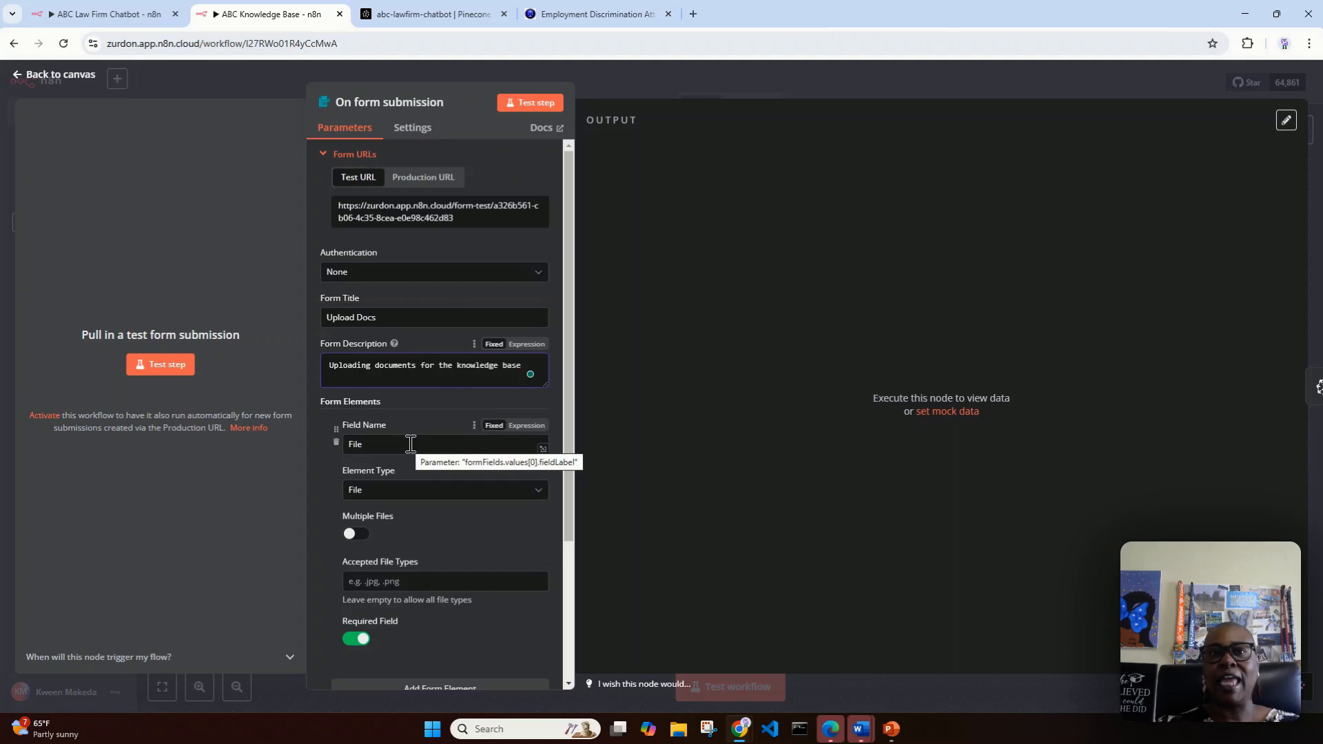
Step: Choose File as the form element type, leave Multiple Files off, and return to the workflow canvas
click(445, 496)
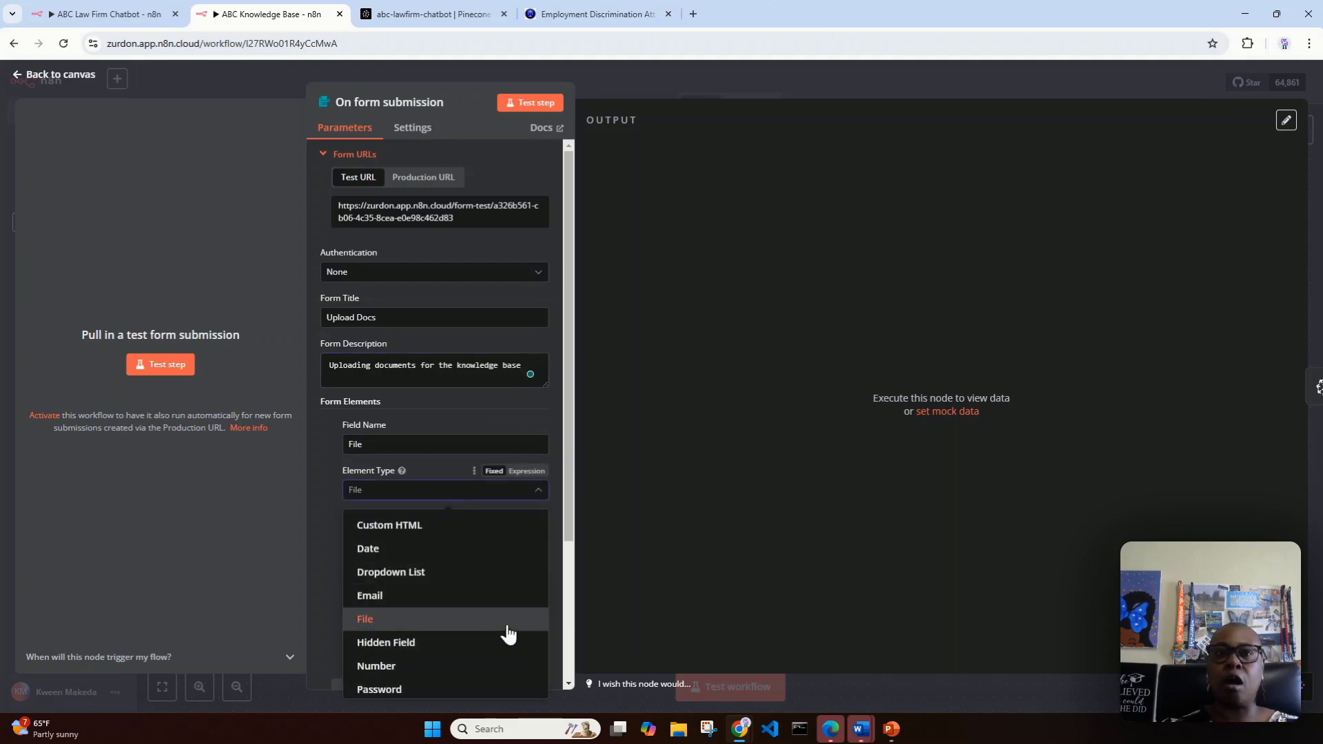
scroll(508, 635, down, 1)
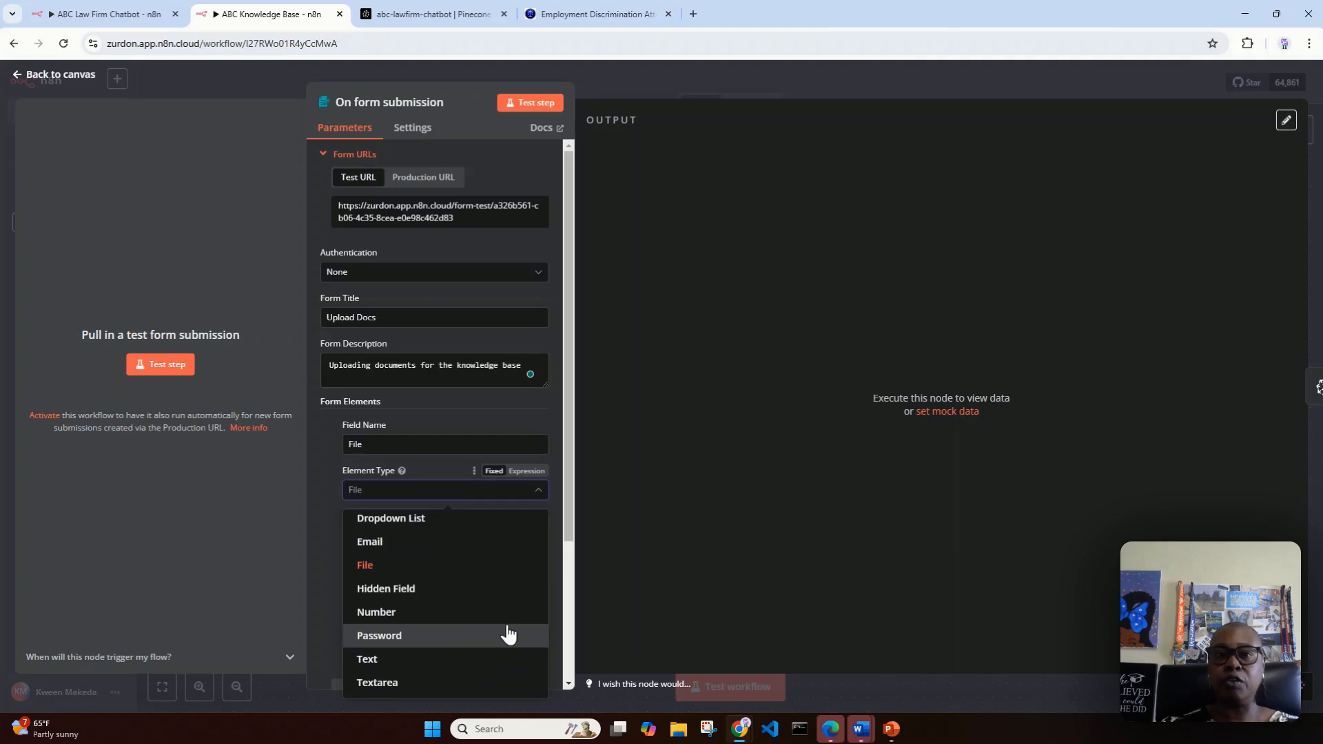
click(463, 572)
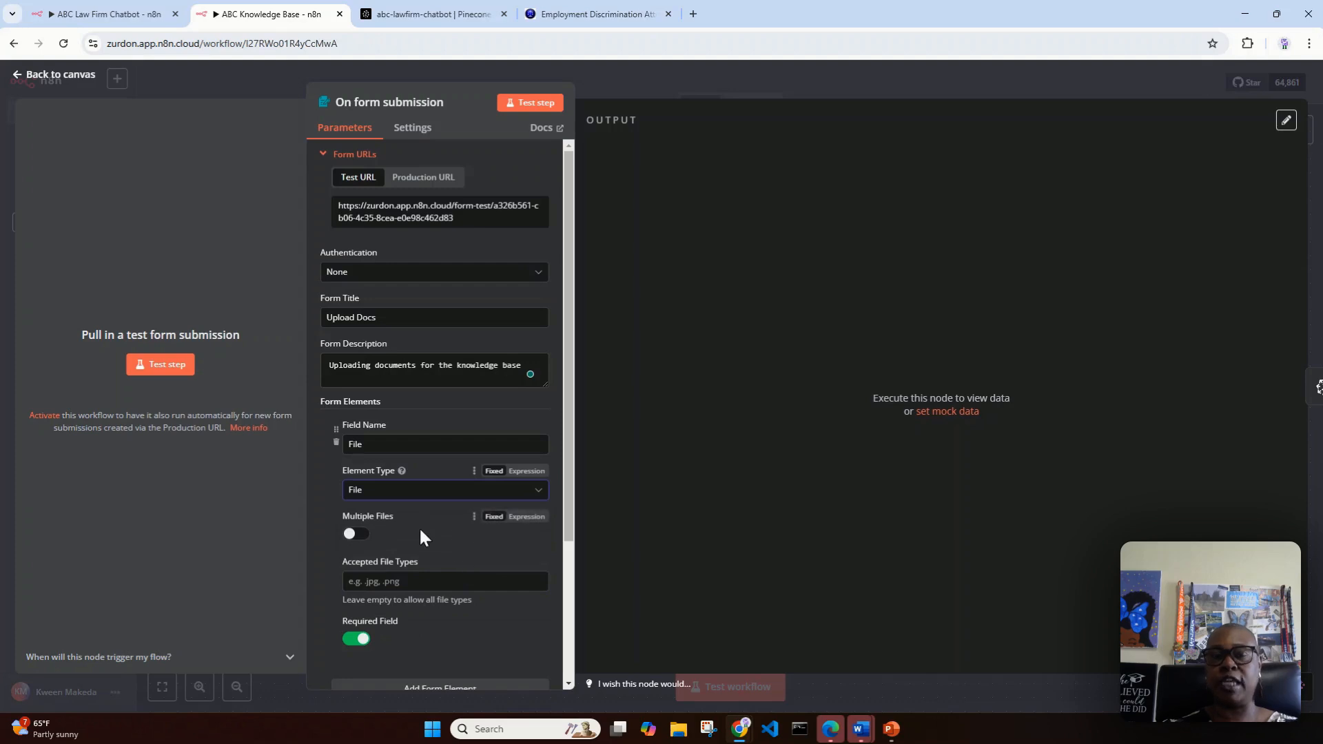
click(356, 536)
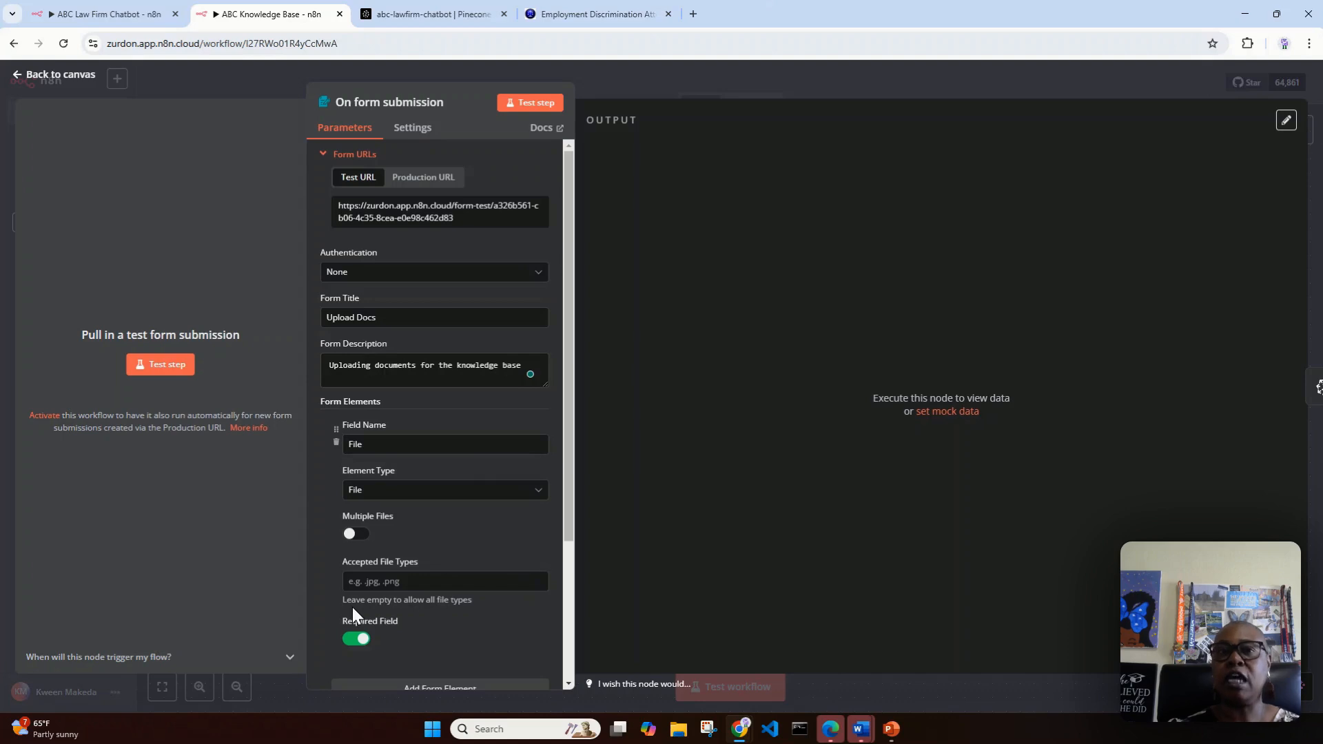
mouse_move(405, 622)
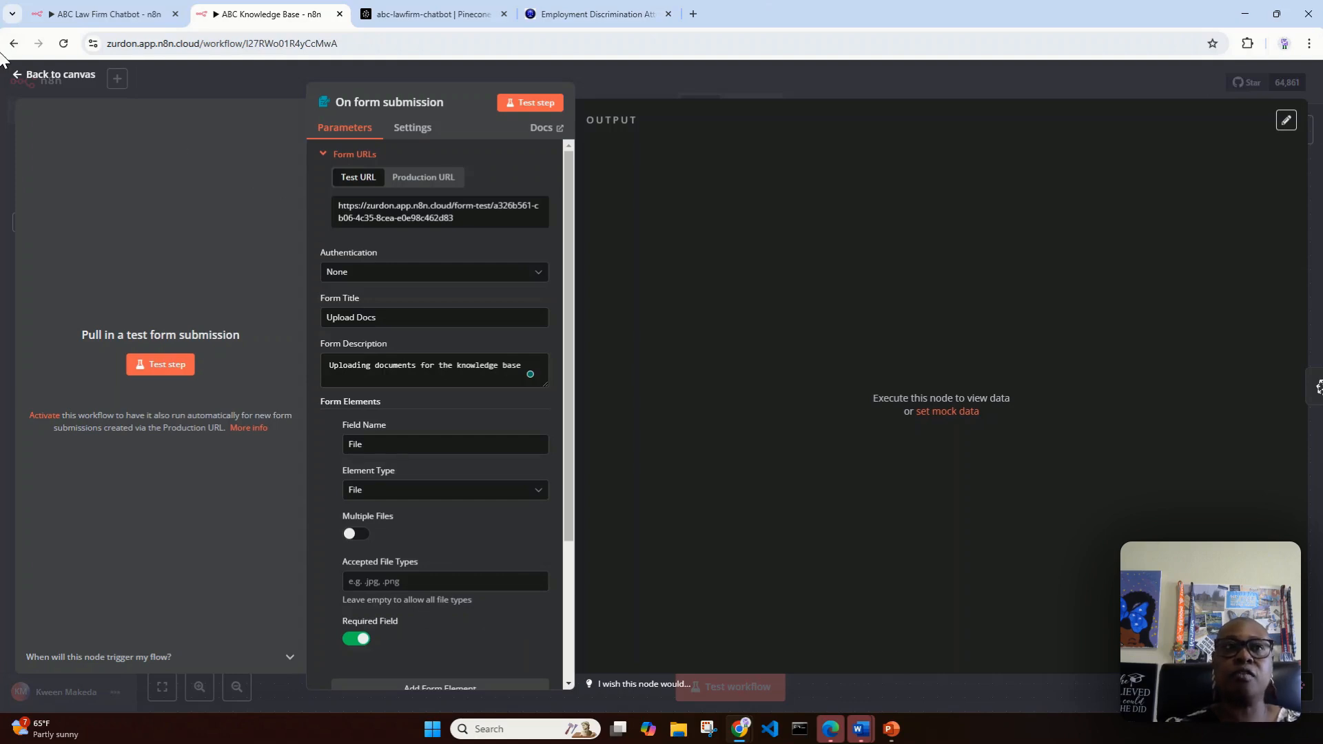
click(43, 76)
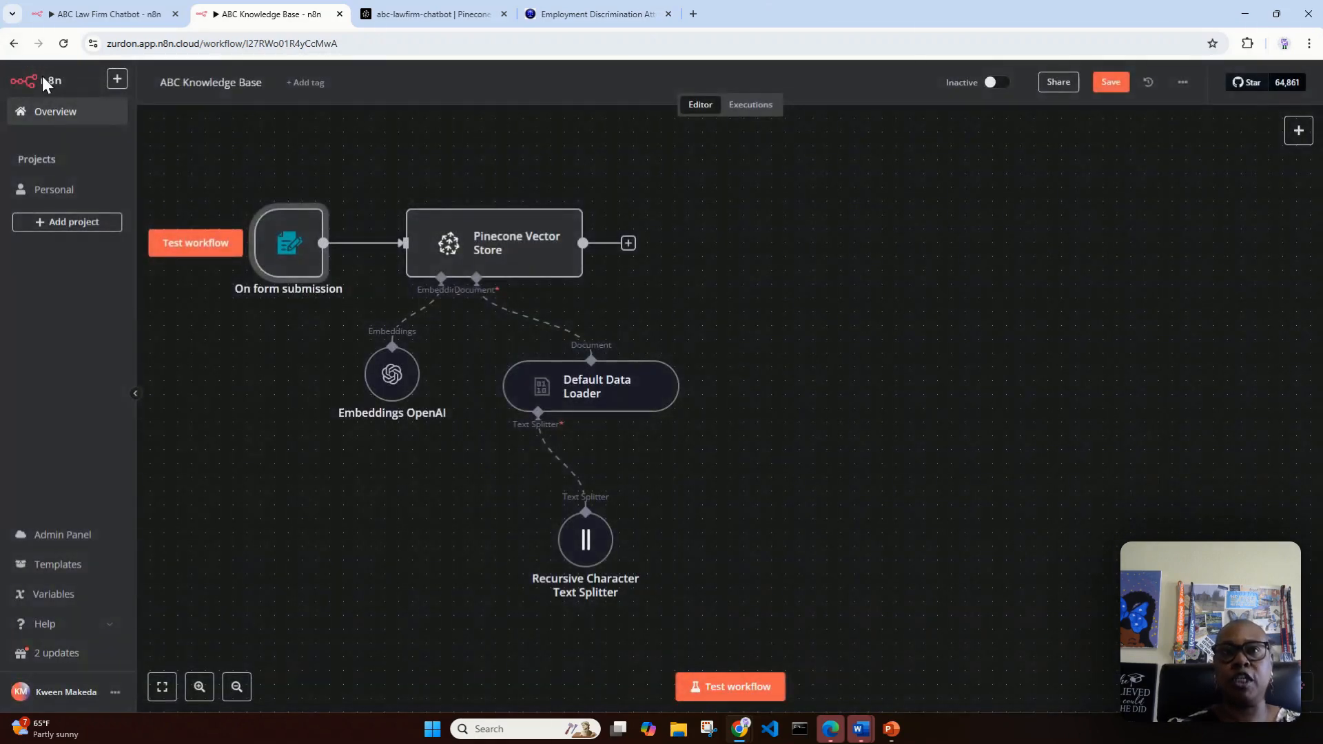
Step: Open the Pinecone Vector Store node's settings, then switch to Pinecone and examine the abc-lawfirm-chatbot index and its records
double_click(513, 262)
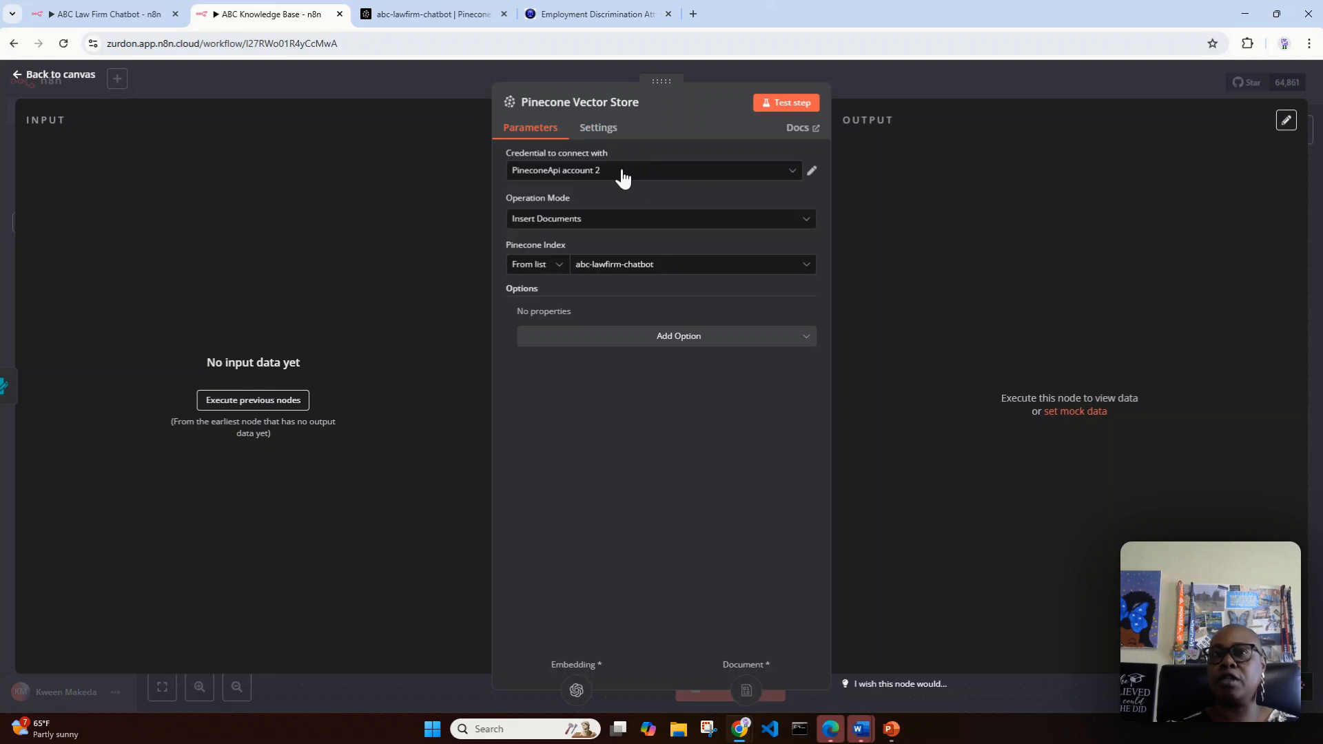
click(386, 13)
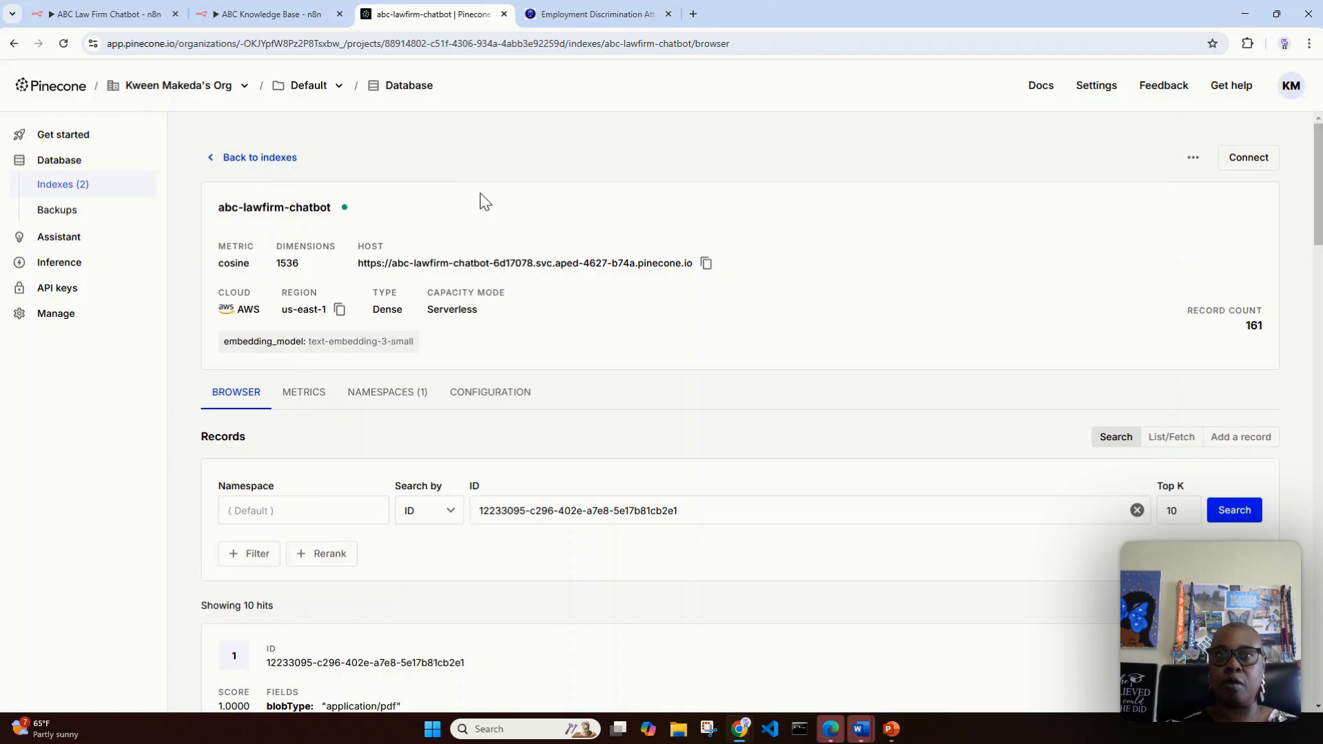
scroll(833, 458, down, 4)
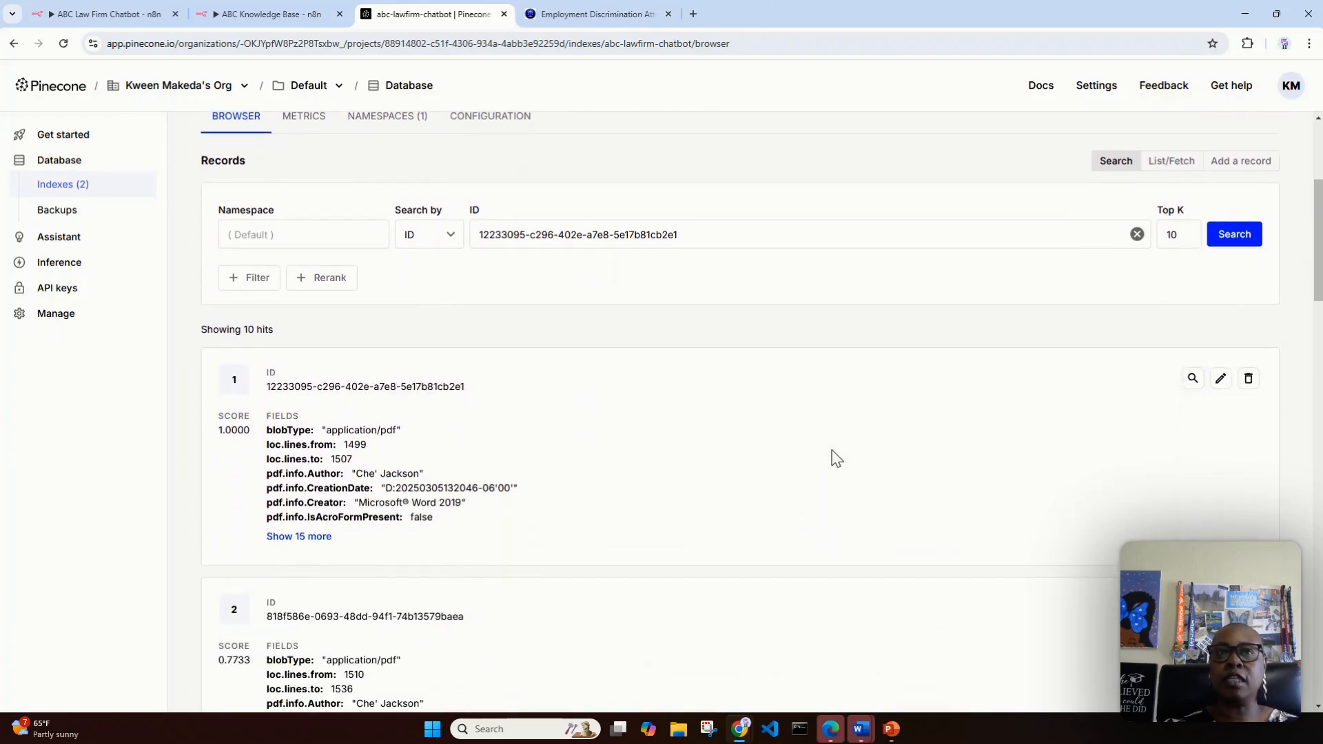
scroll(836, 458, down, 1)
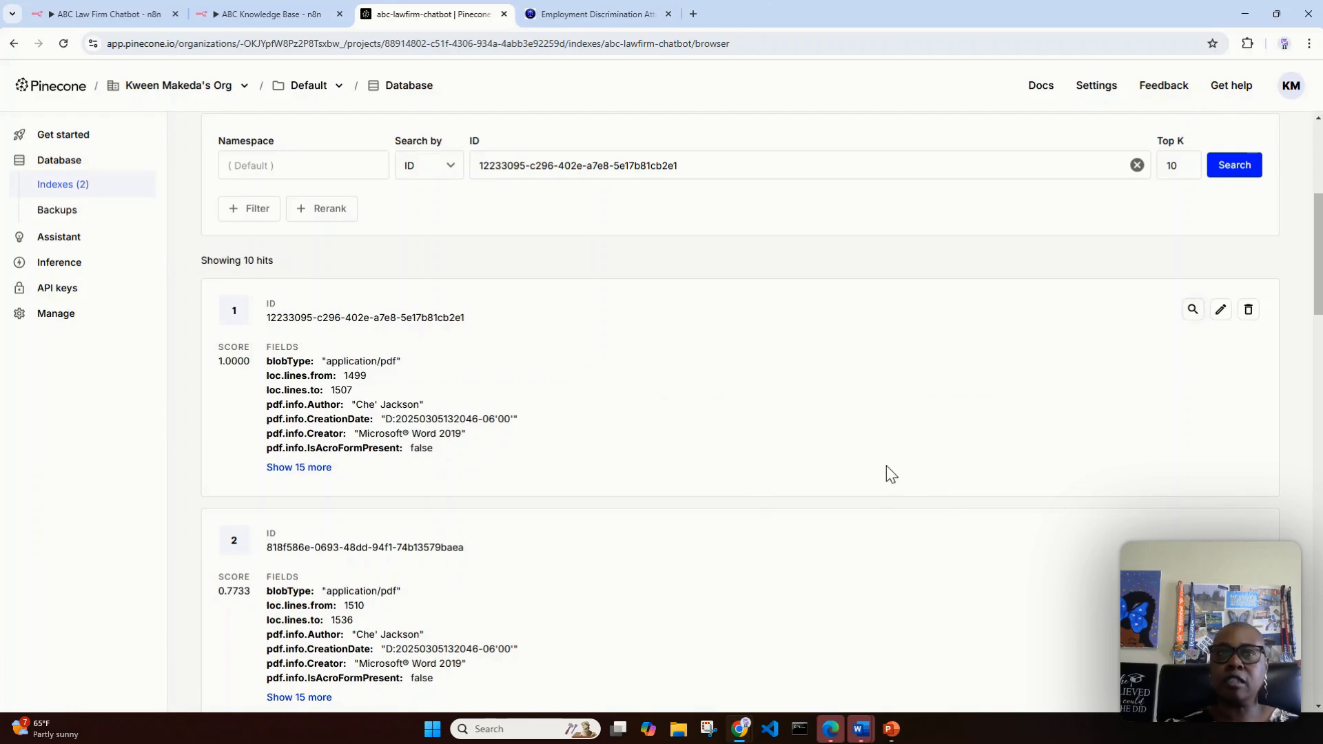
scroll(868, 428, up, 4)
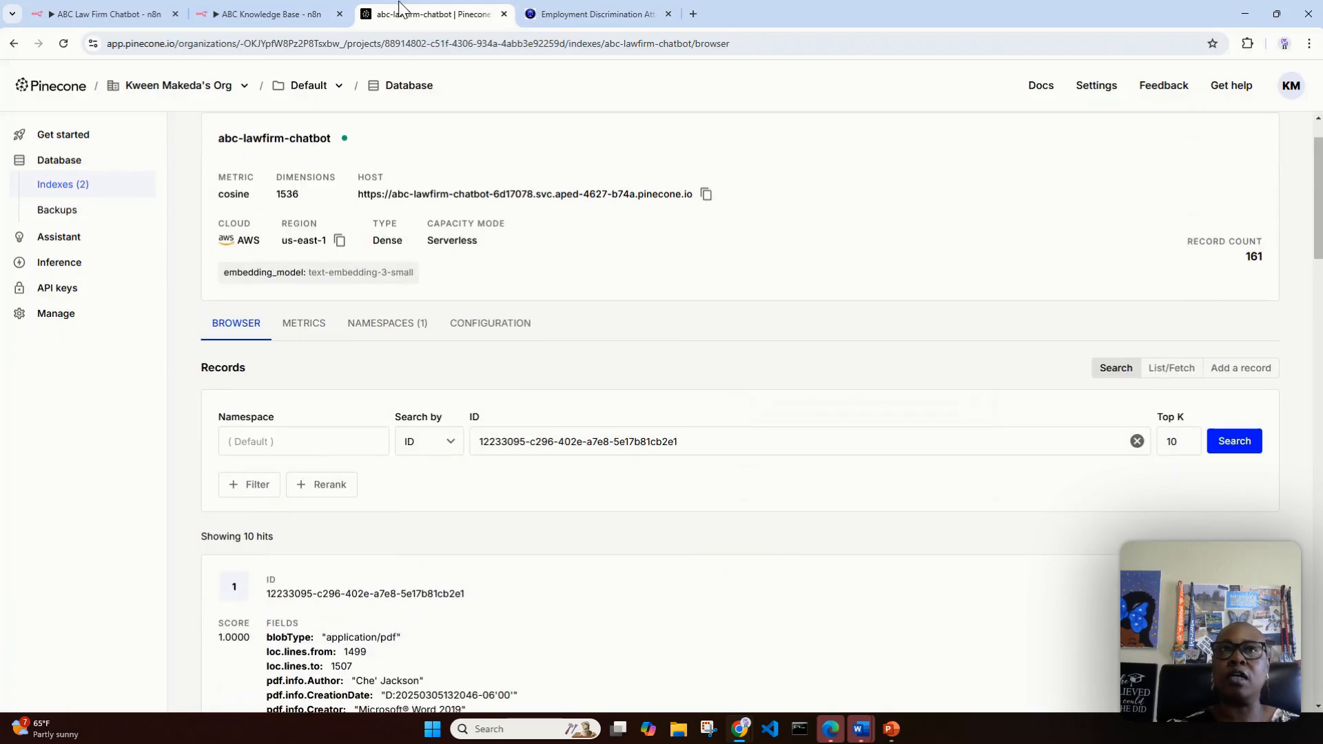
Step: Back in n8n, set the Pinecone Vector Store node's operation mode to Insert Documents and its index to abc-lawfirm-chatbot
click(283, 8)
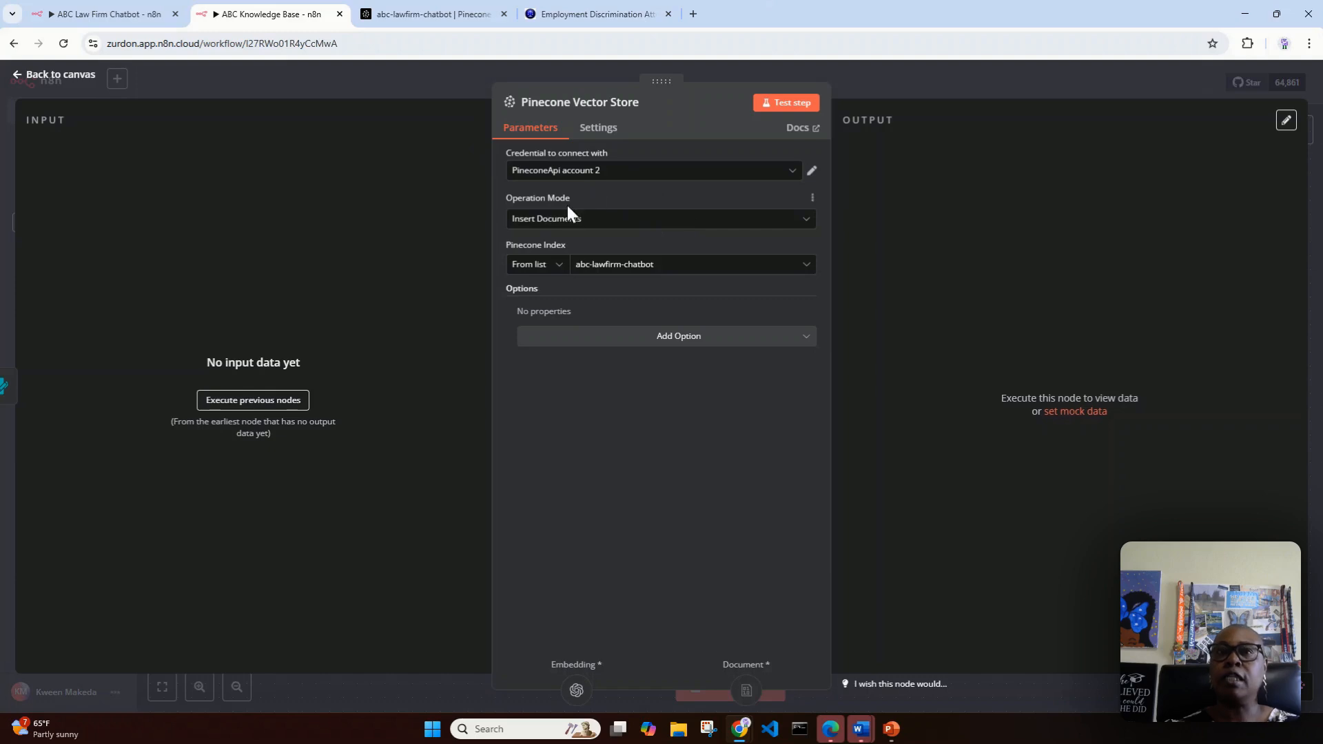
click(639, 227)
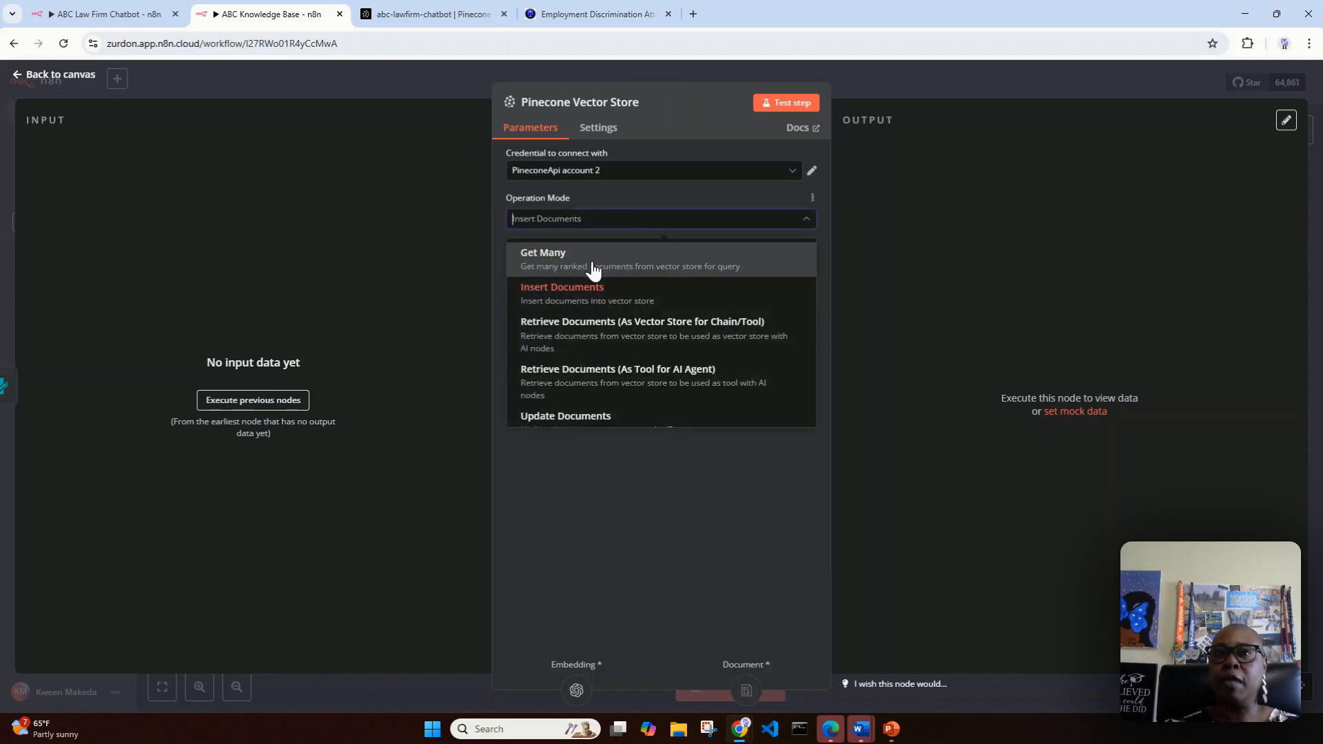
click(591, 303)
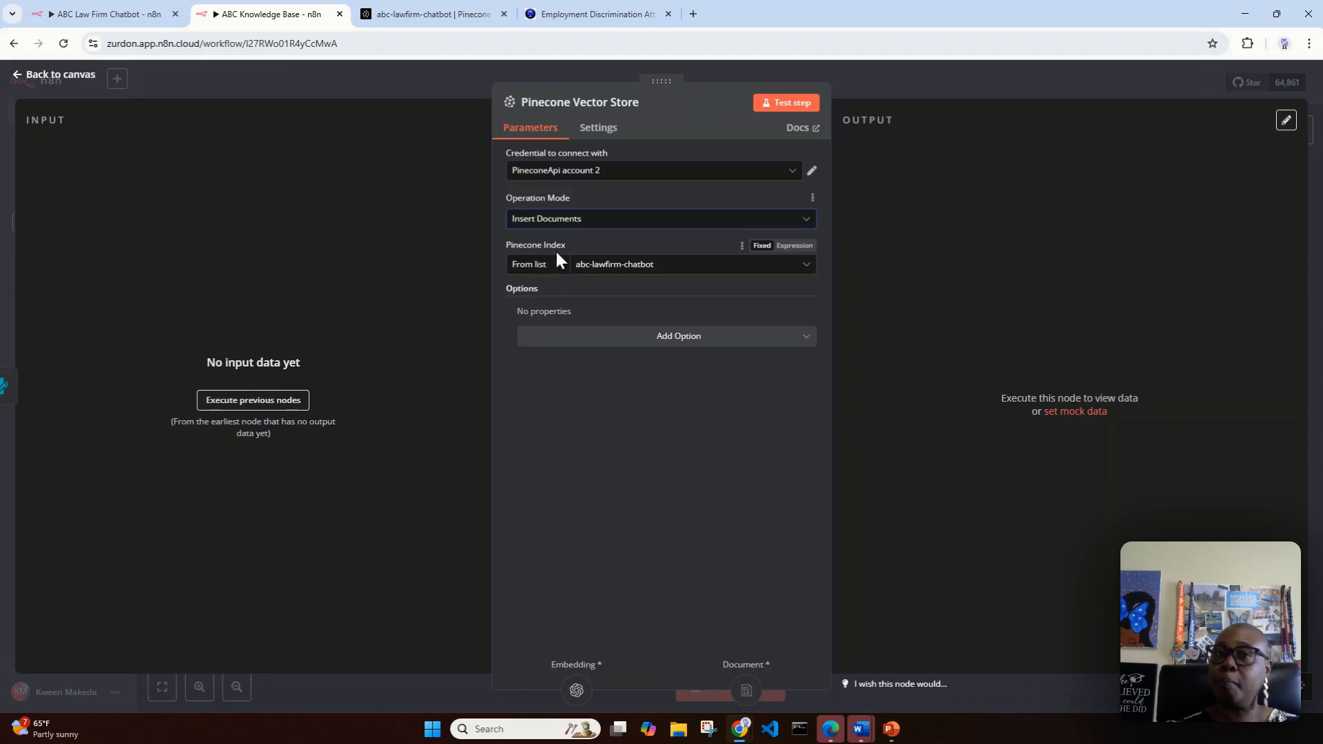
click(680, 276)
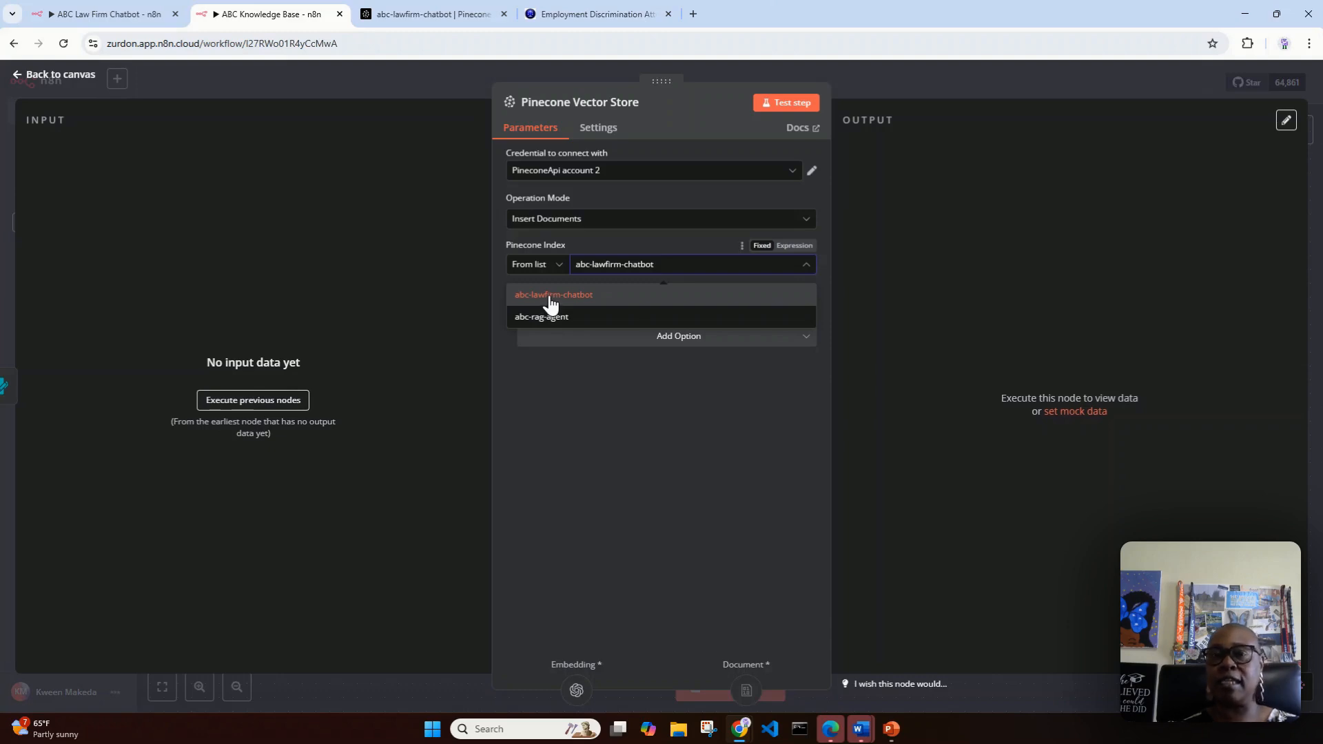
click(549, 301)
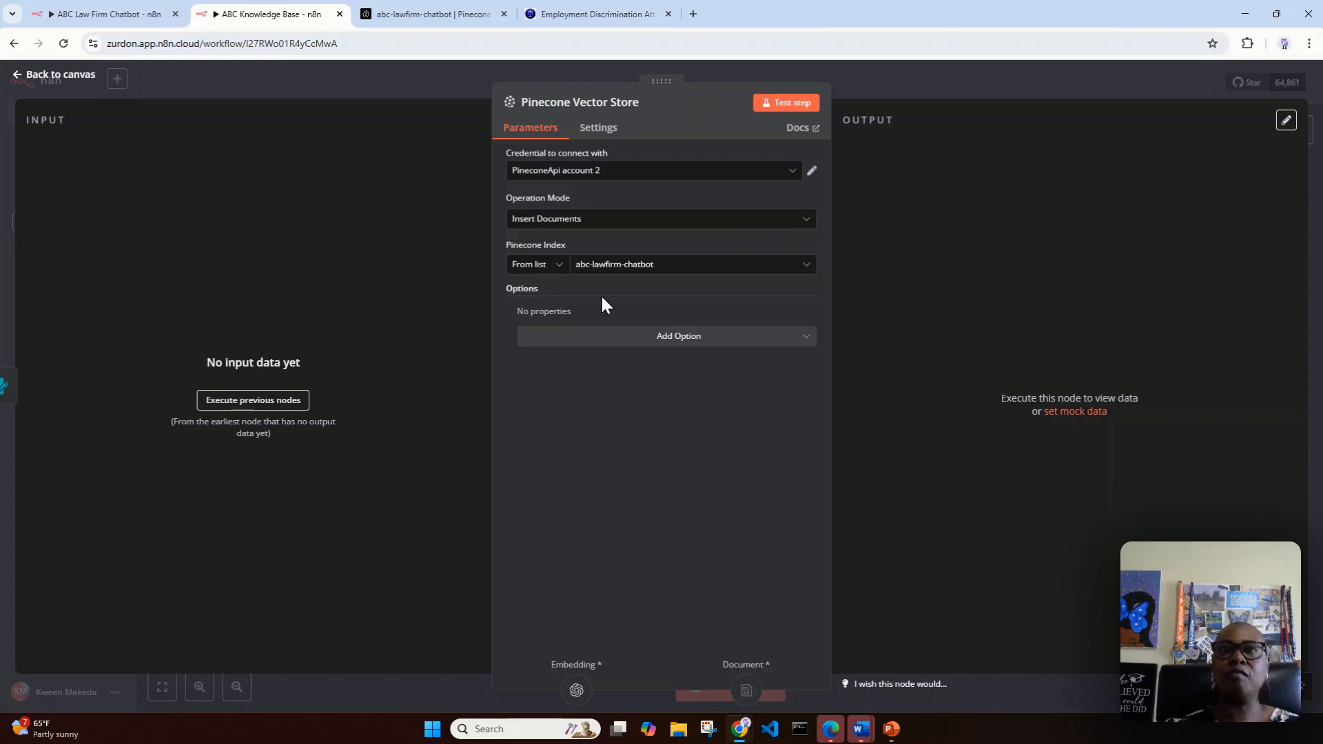
Step: Revisit the law firm's discrimination page and the abc-lawfirm-chatbot index in Pinecone, then return to the vector store node
click(565, 18)
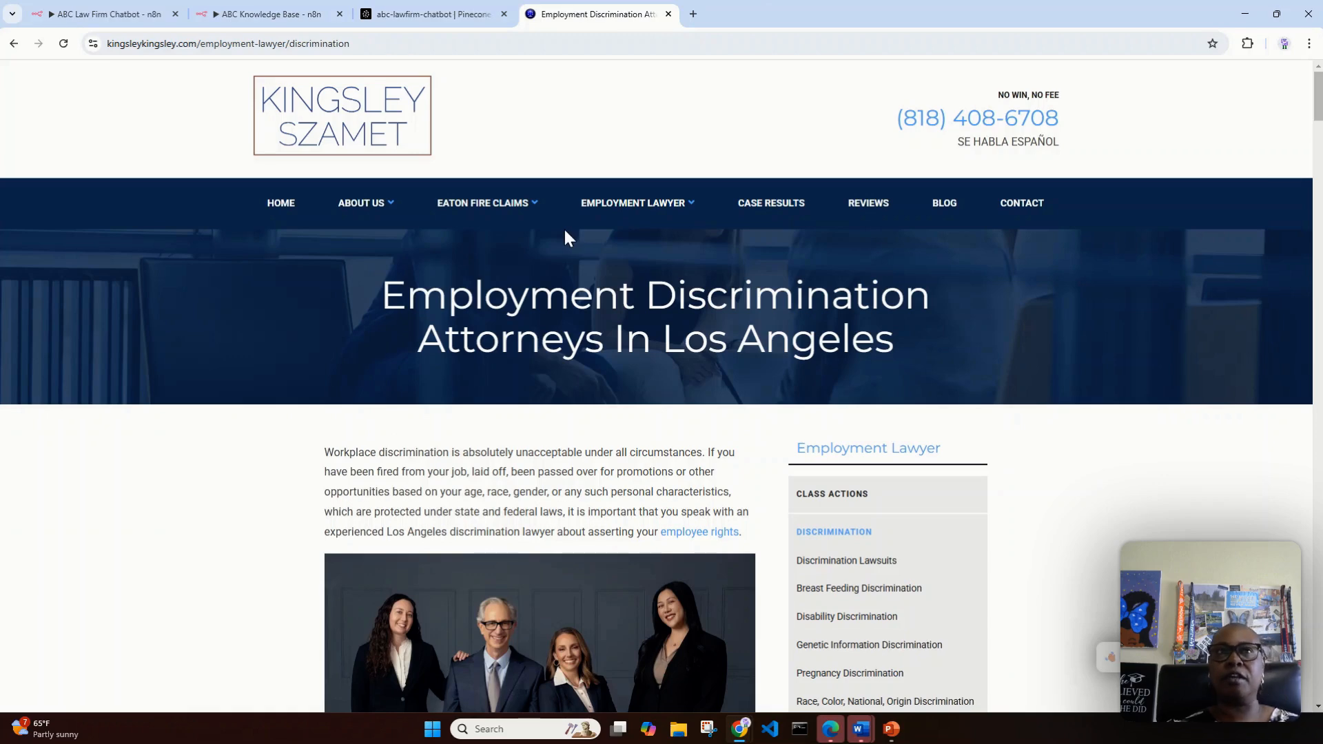
click(400, 18)
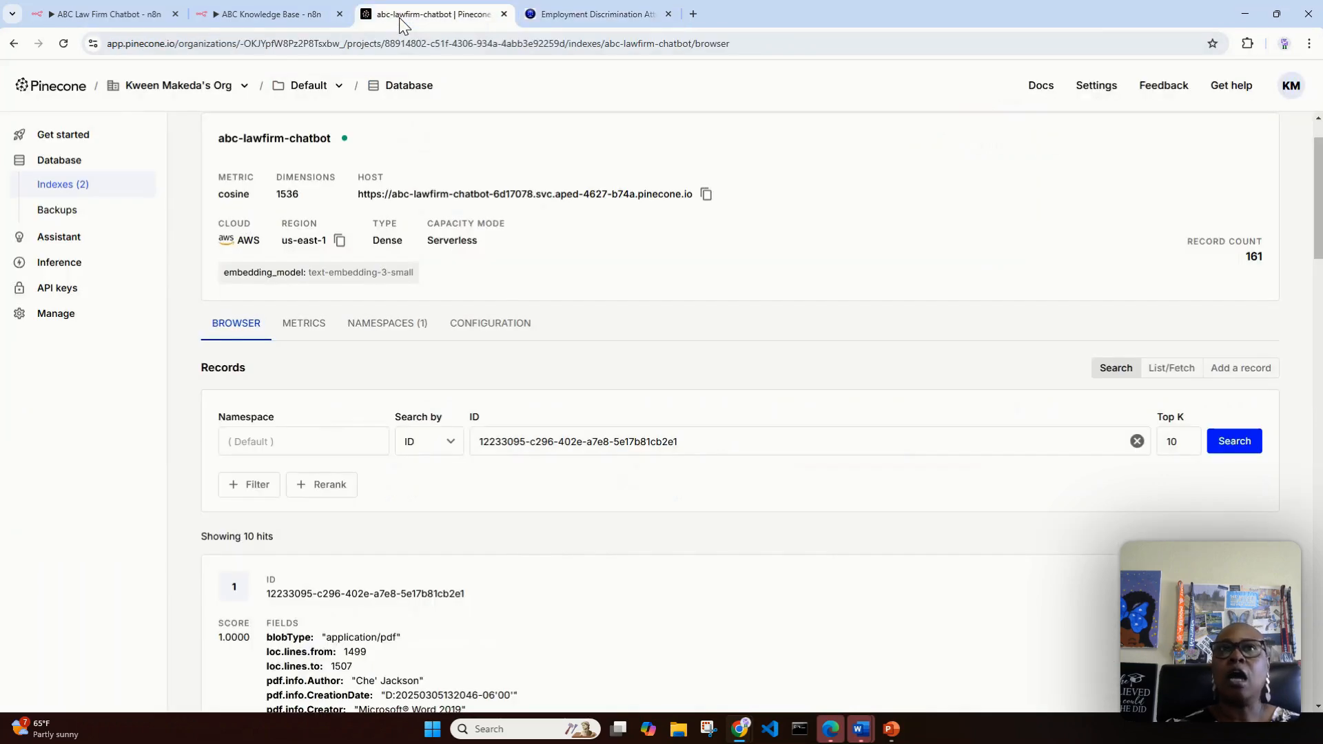
click(291, 14)
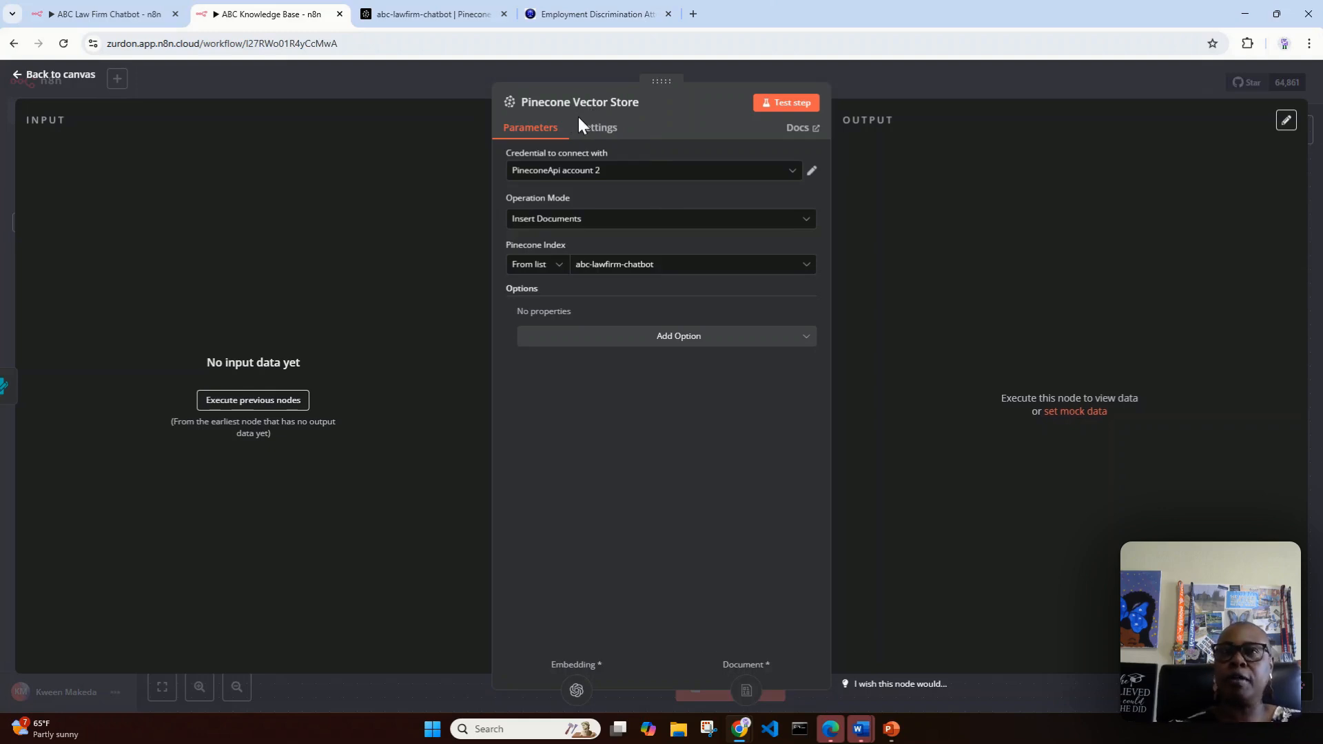
Step: Compare the Embeddings OpenAI node's model with the embedding model of the abc-lawfirm-chatbot index in Pinecone, and return to the workflow canvas
click(58, 75)
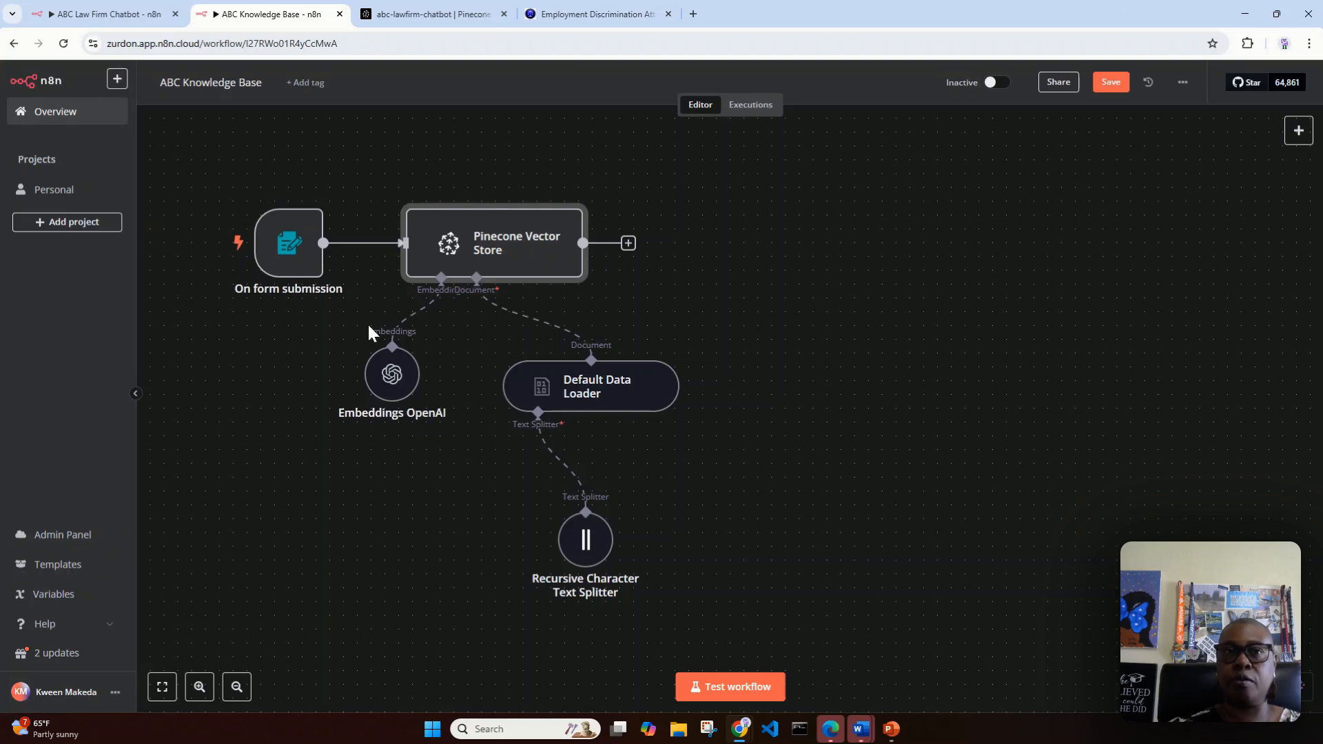
double_click(391, 376)
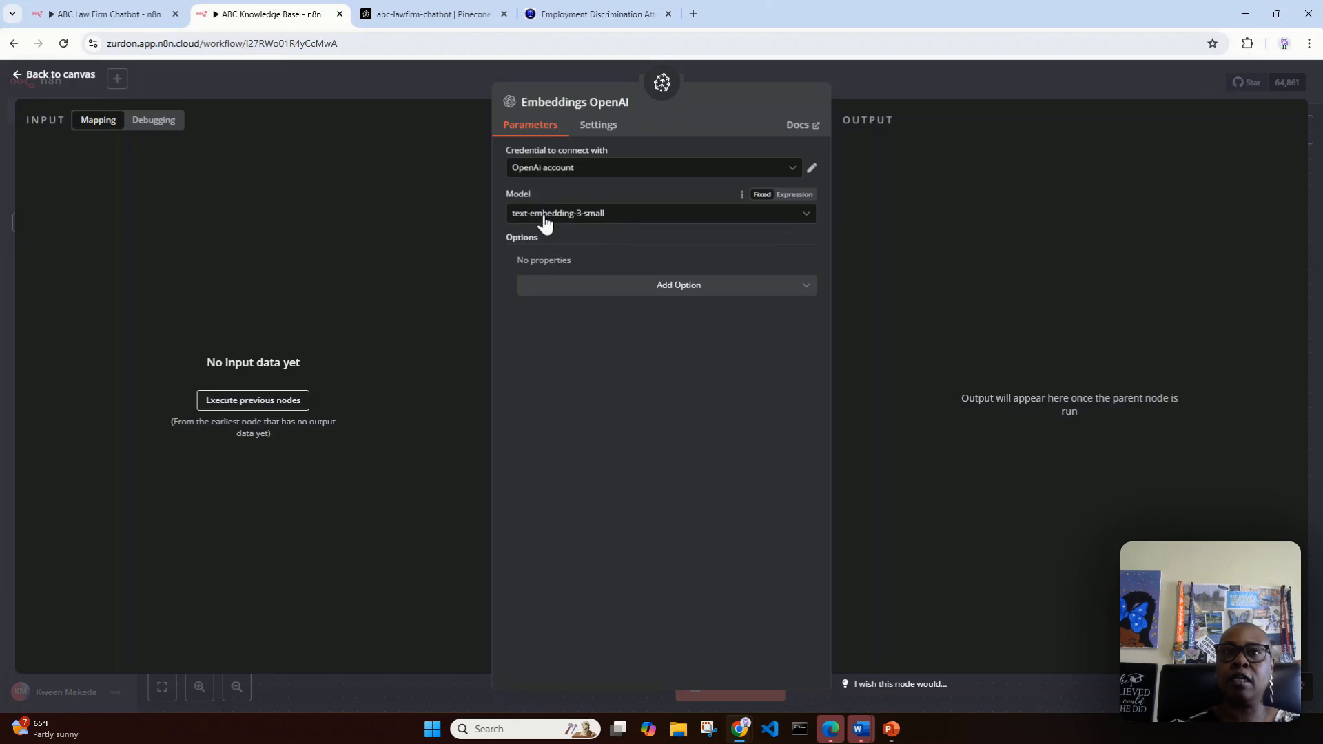
click(380, 11)
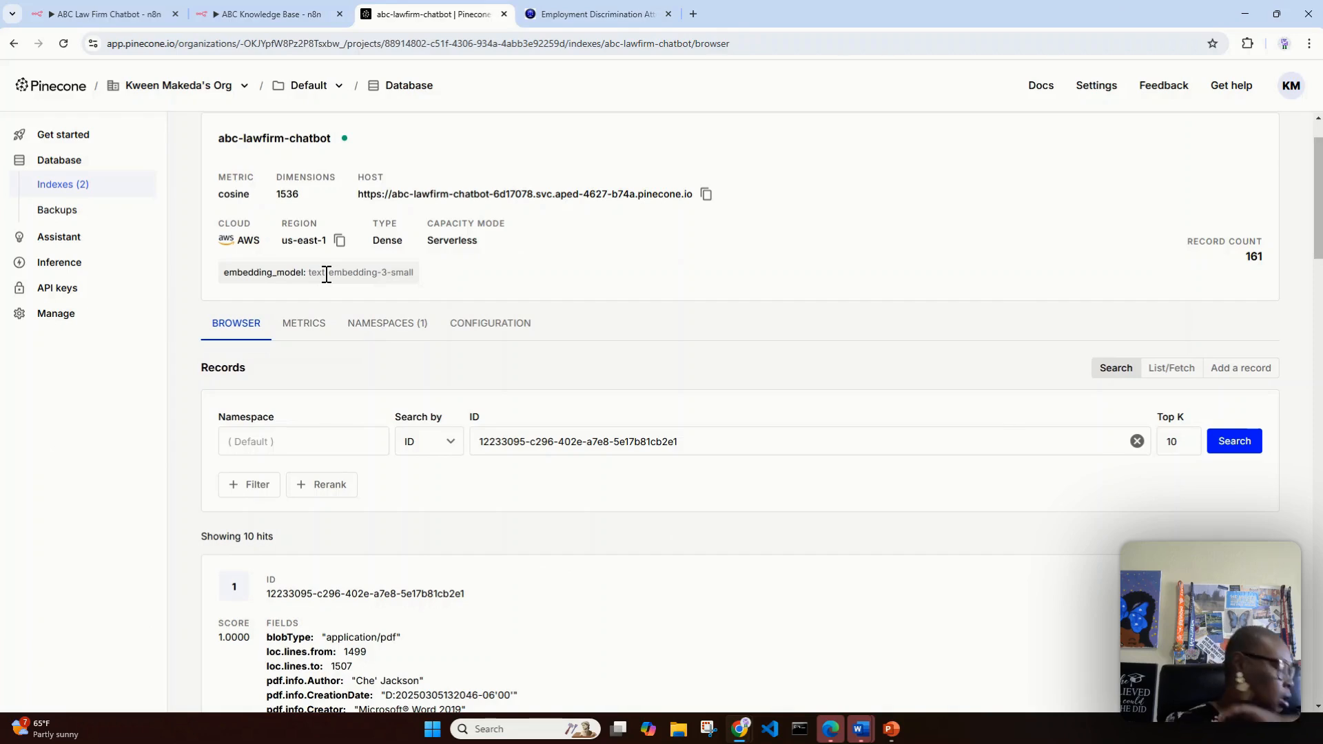
click(267, 13)
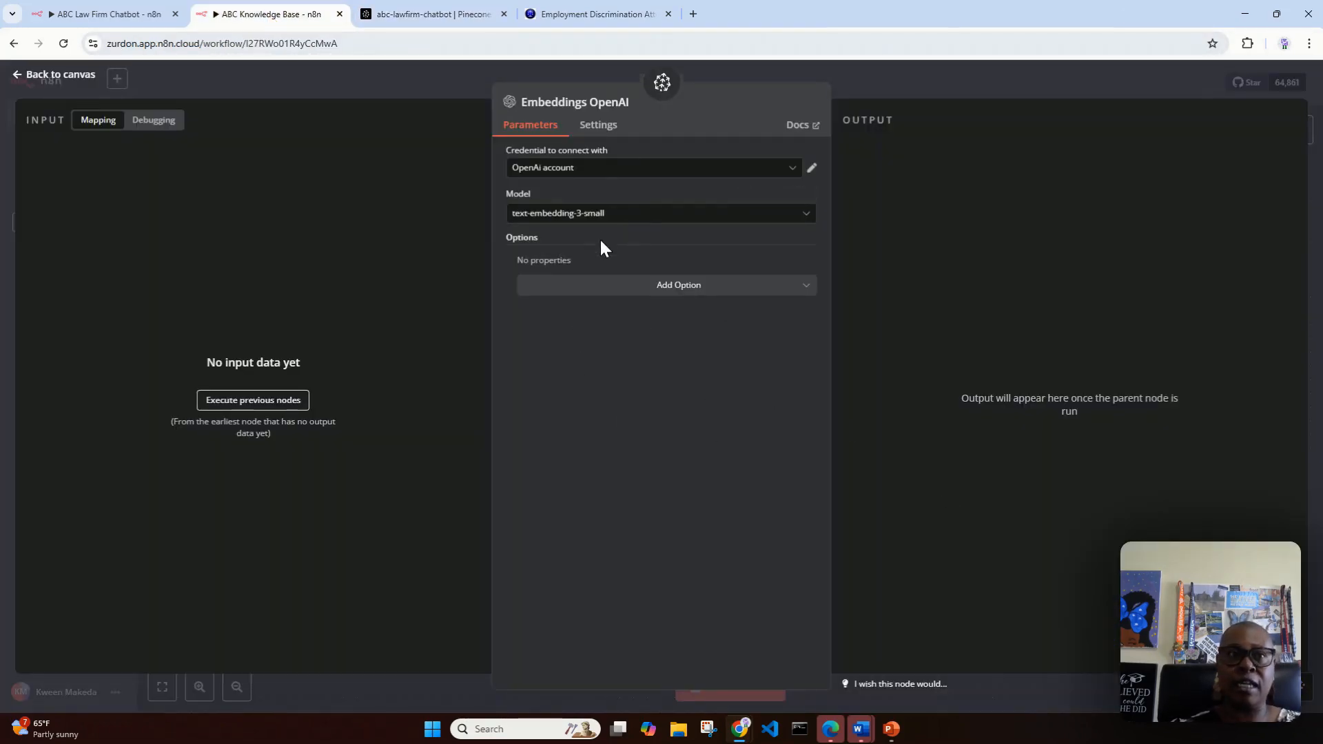
click(62, 76)
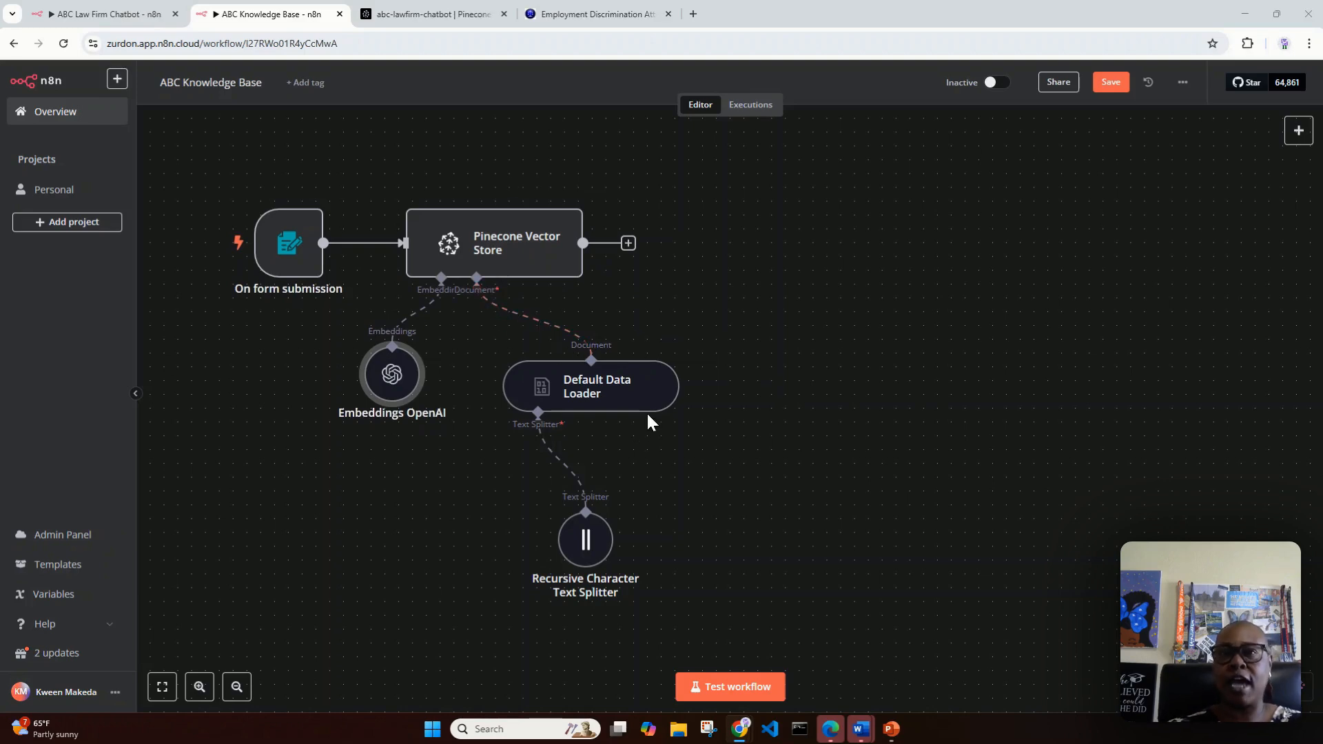
Step: Set the Default Data Loader's type of data to Binary and its data format to Automatically Detect by Mime Type
double_click(602, 391)
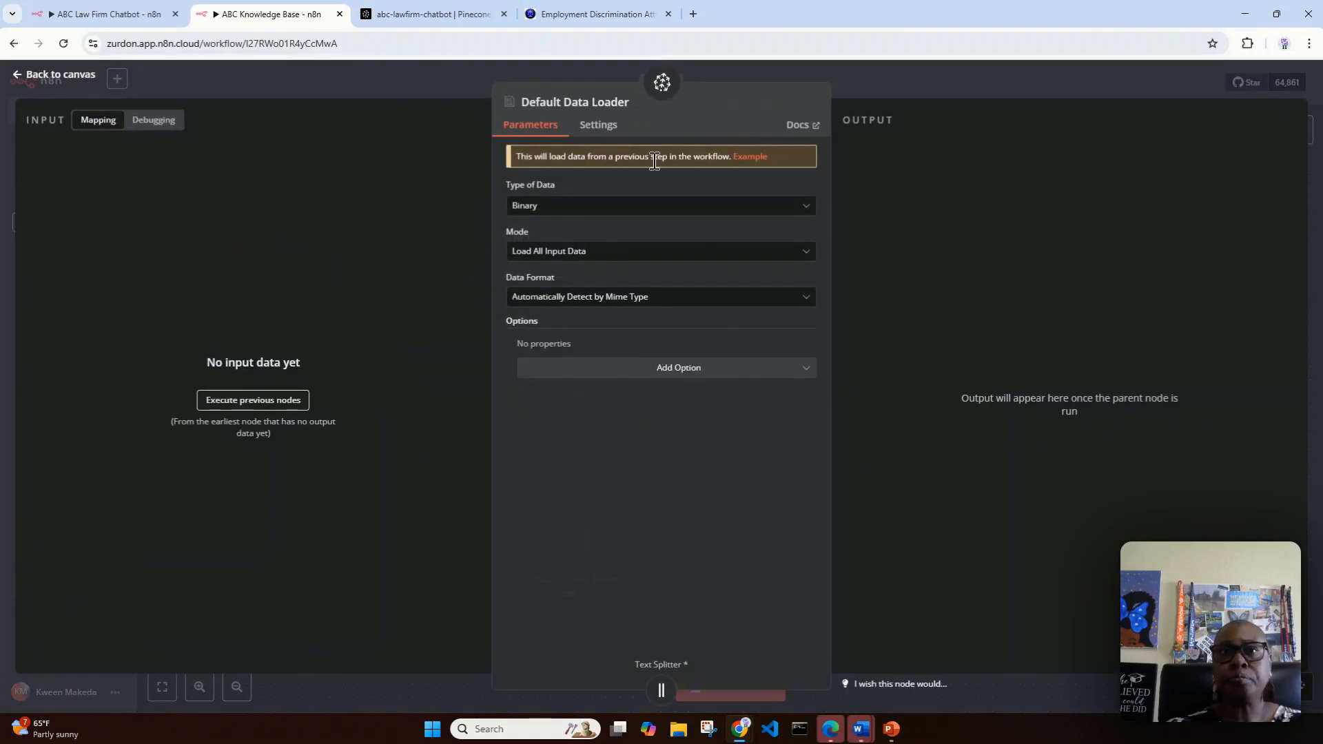
click(566, 206)
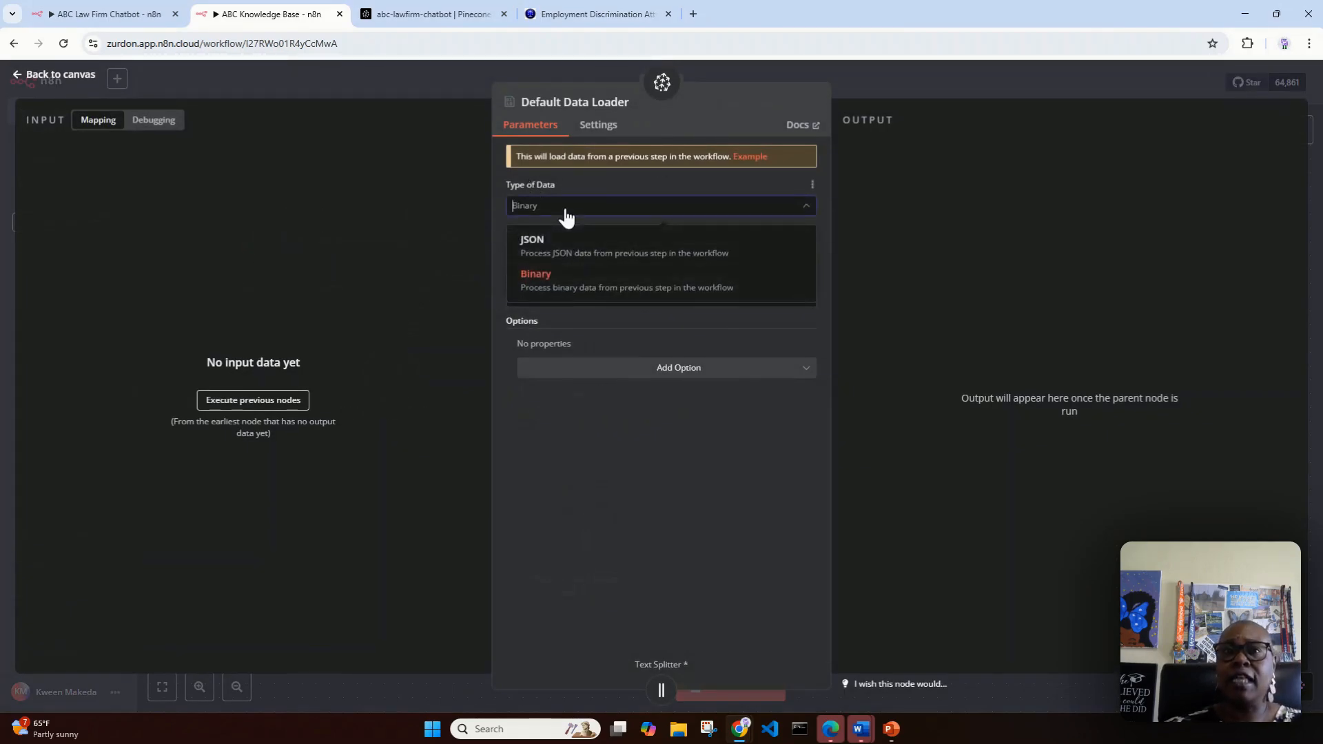
click(652, 293)
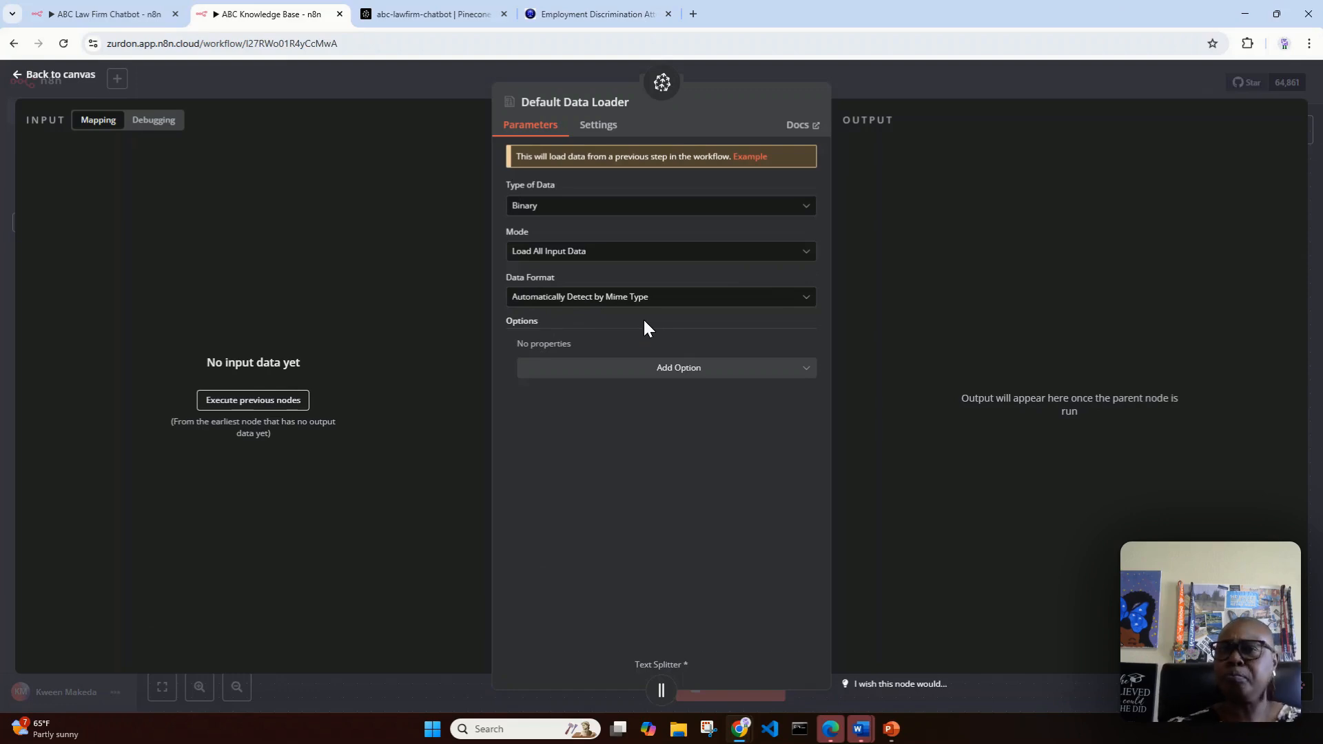
click(698, 299)
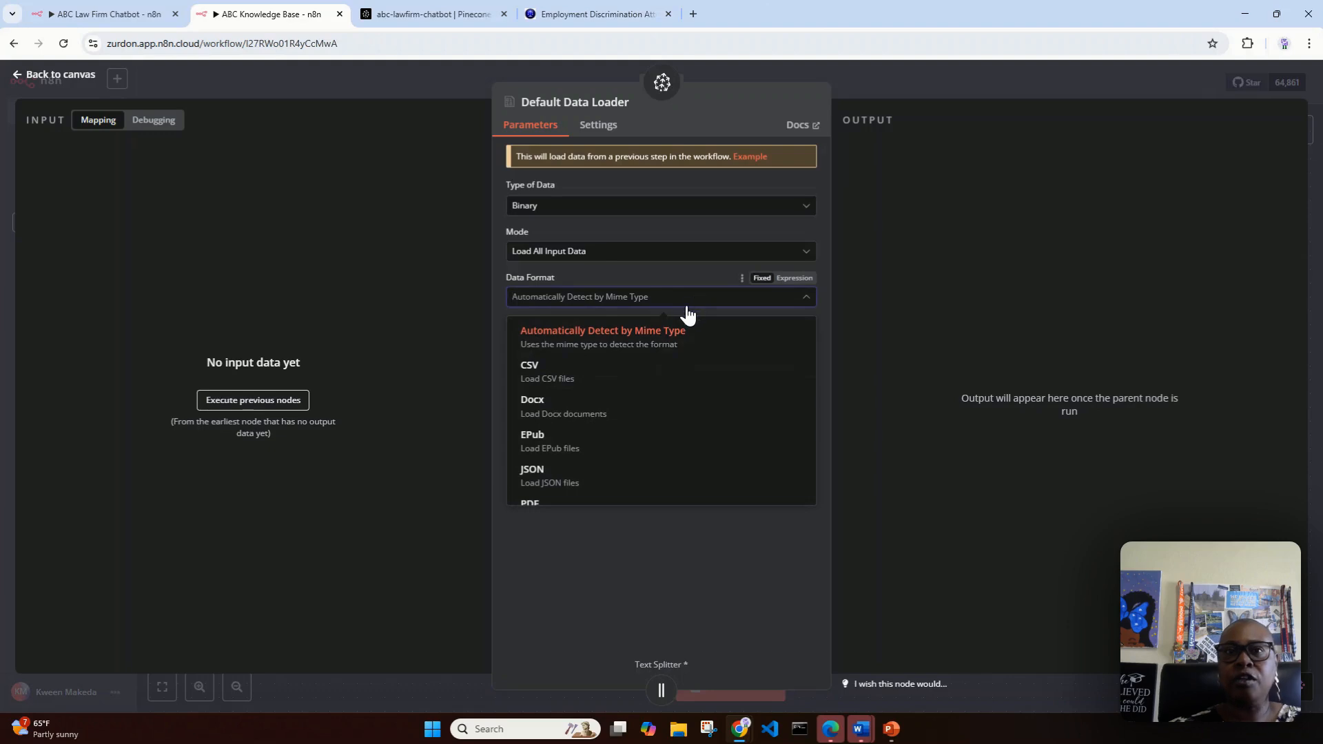
scroll(723, 405, down, 2)
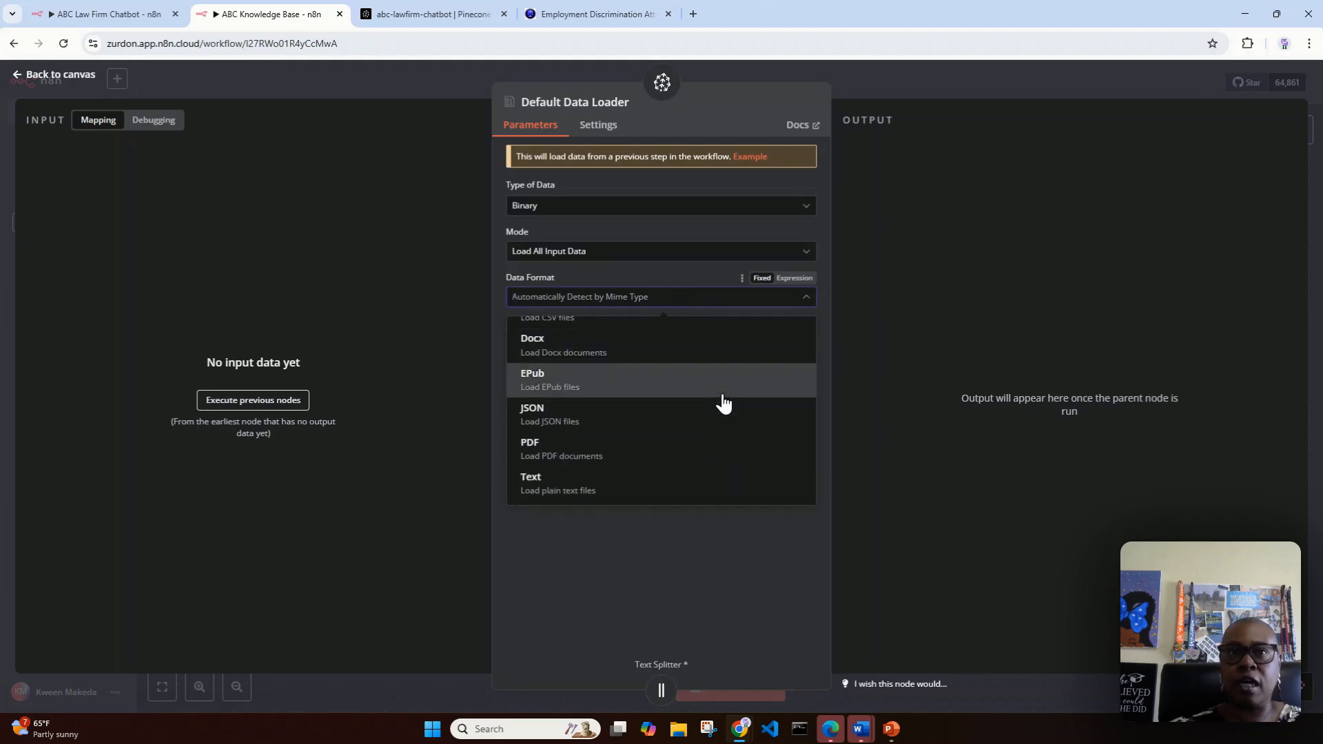
scroll(722, 410, up, 2)
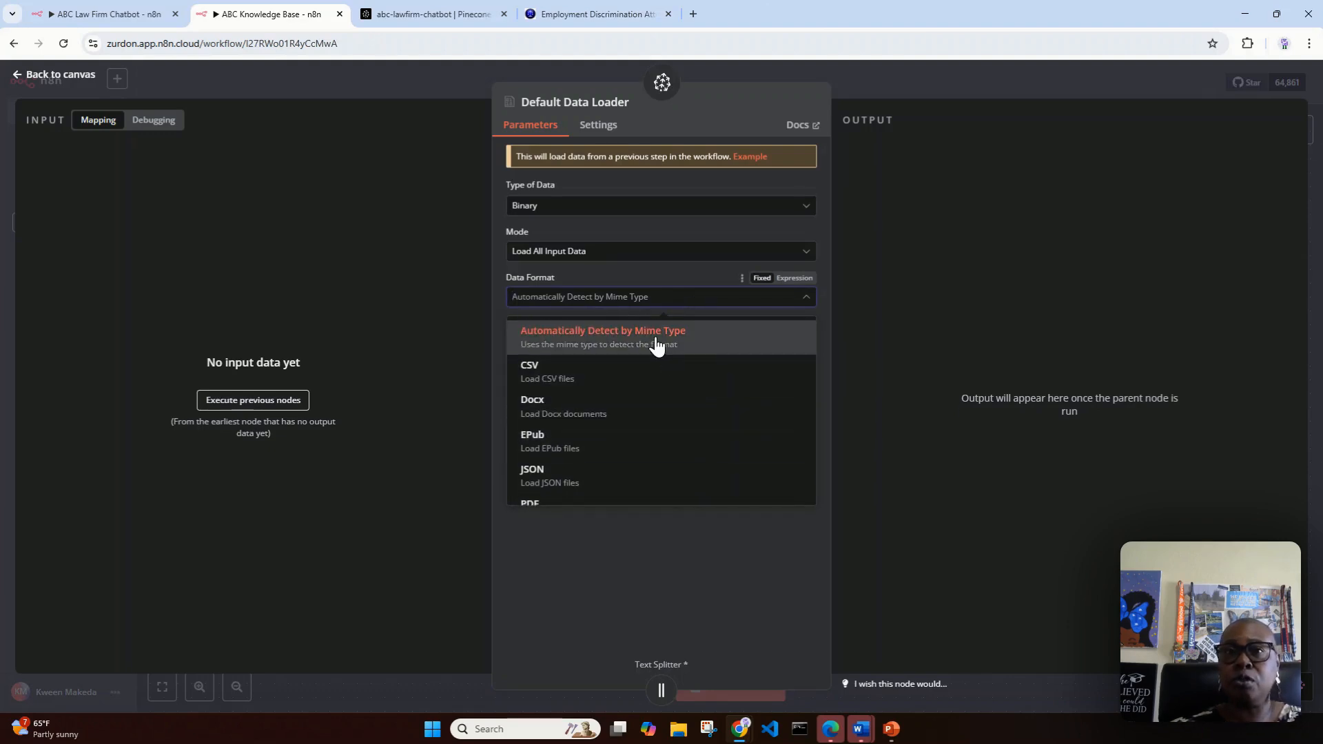
click(655, 344)
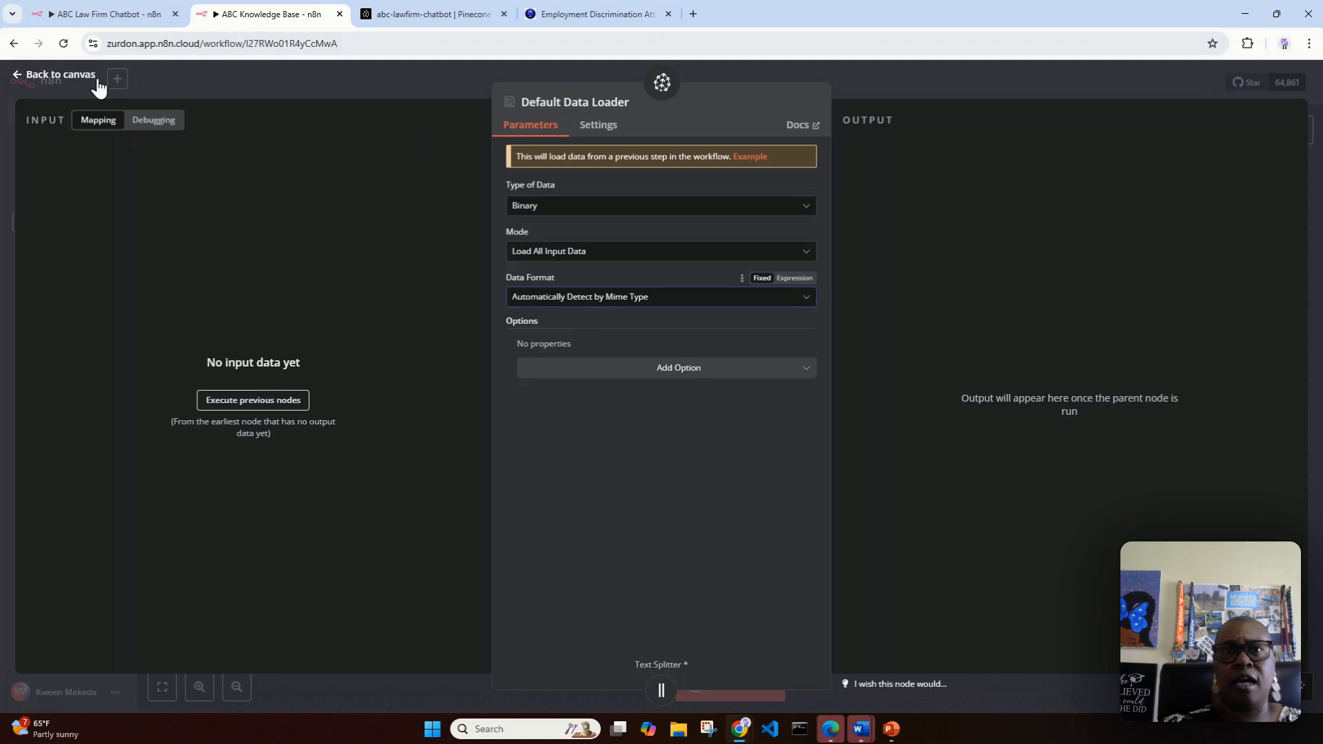
click(22, 83)
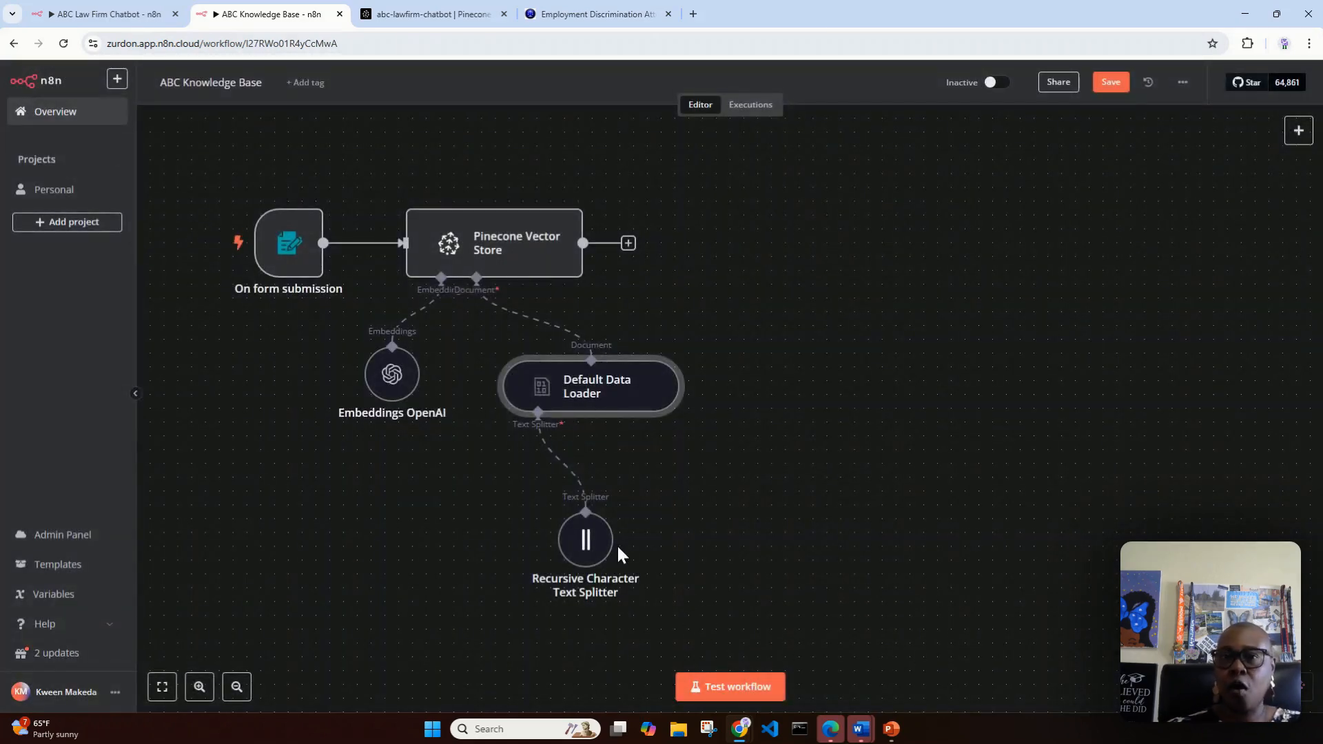
Step: Move the Recursive Character Text Splitter node slightly closer to the Default Data Loader and review its chunk size and overlap settings
drag(588, 545, 574, 517)
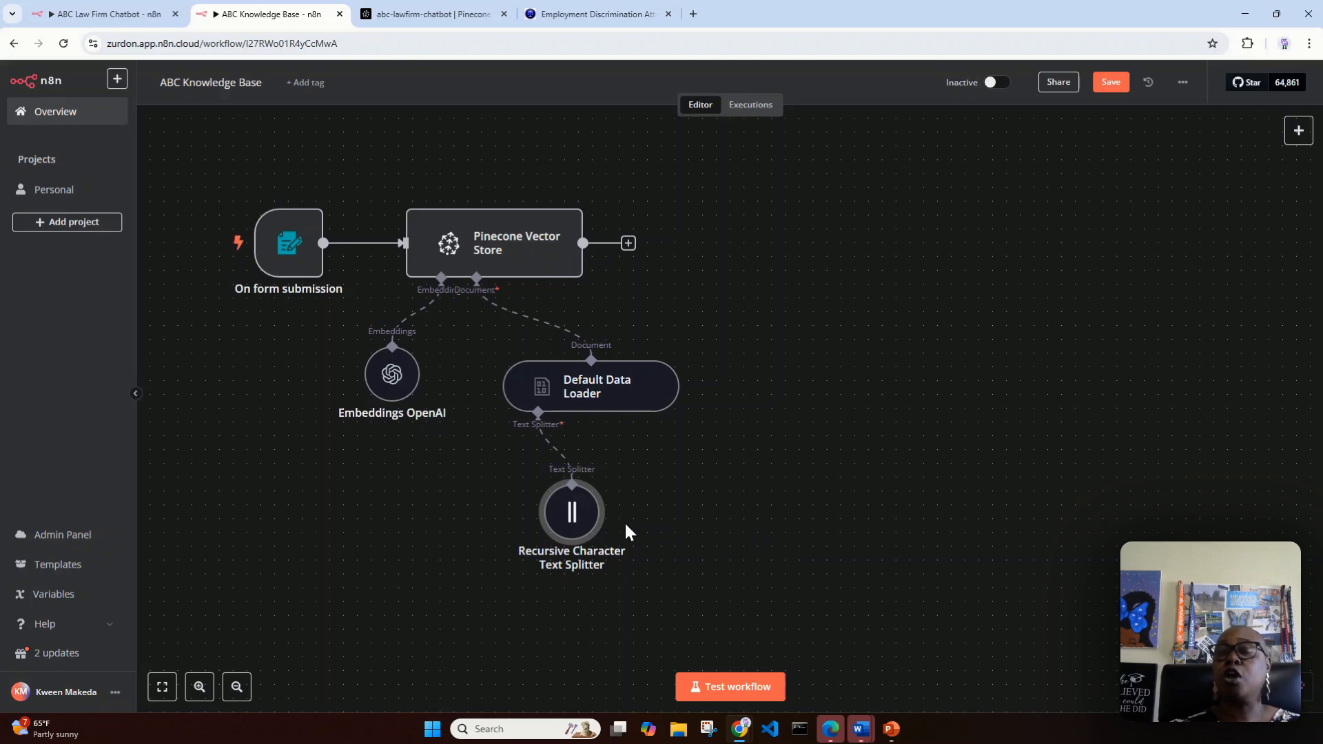
double_click(585, 518)
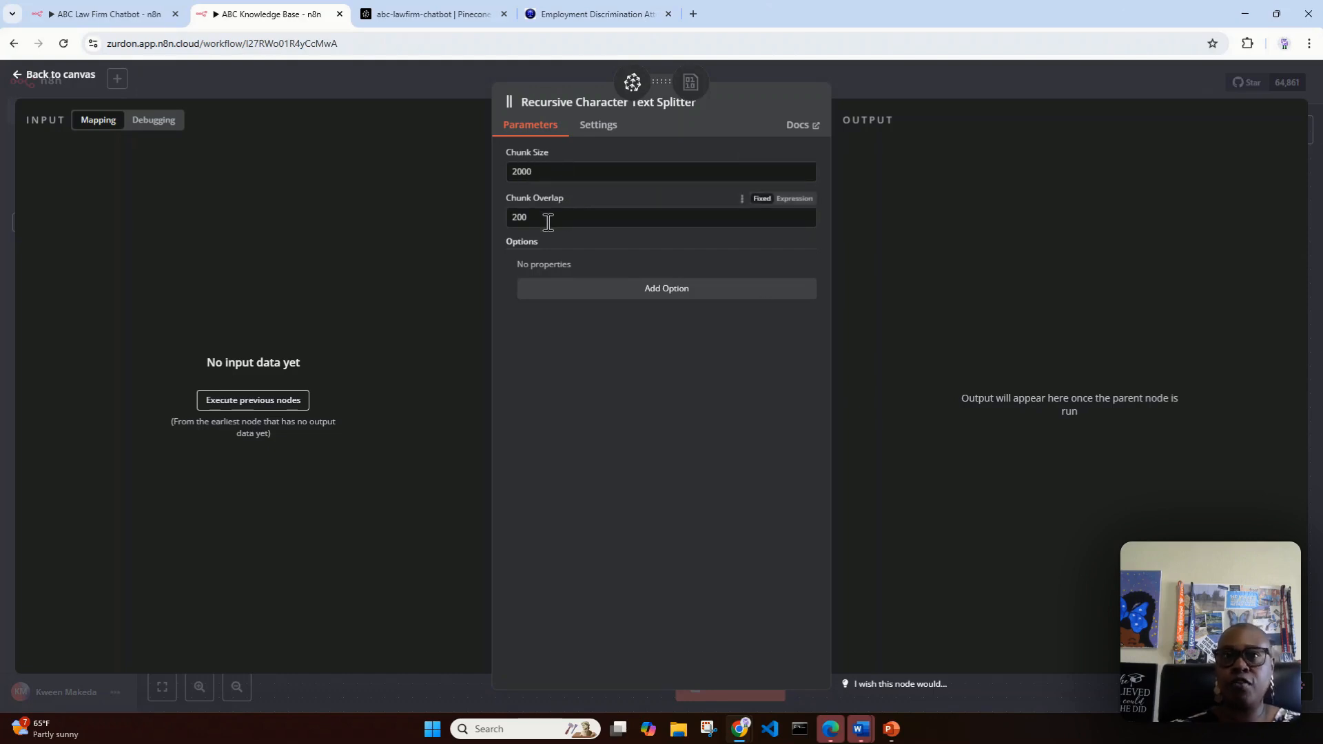
click(55, 78)
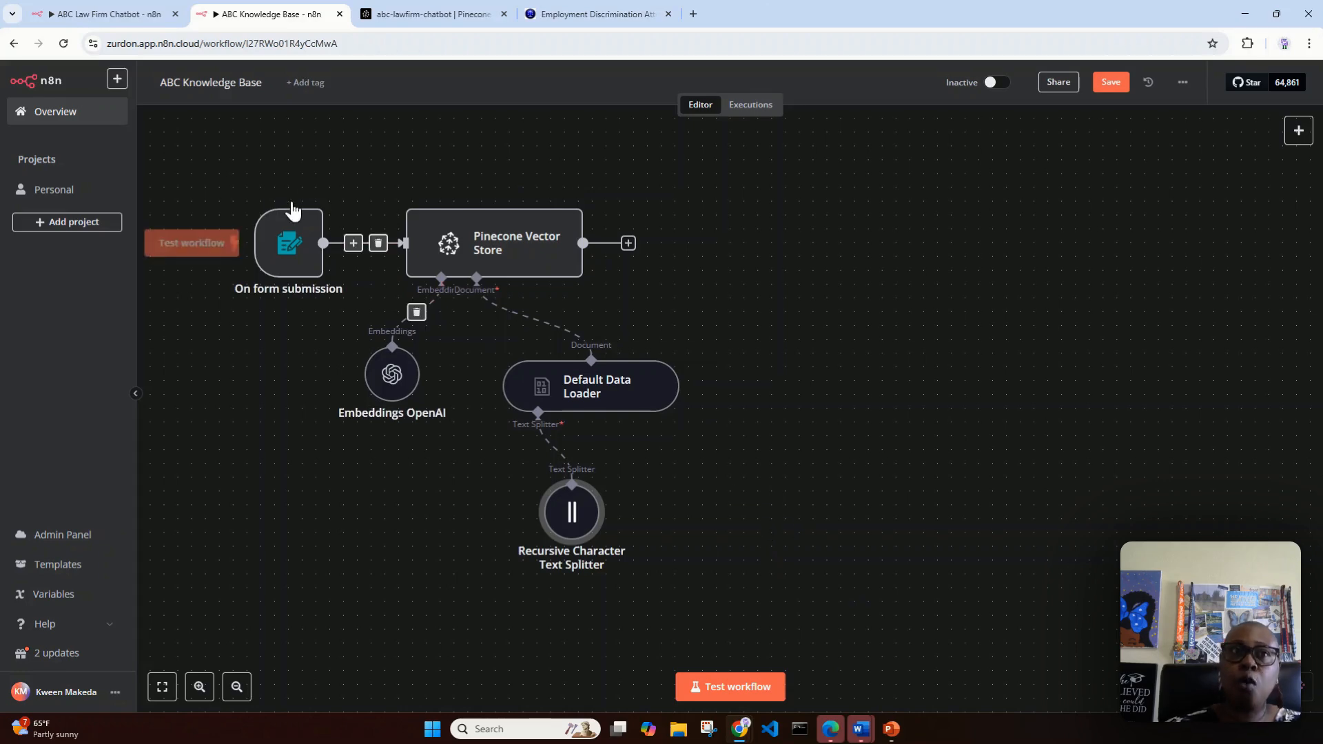
Step: Save the ABC Knowledge Base workflow
click(97, 14)
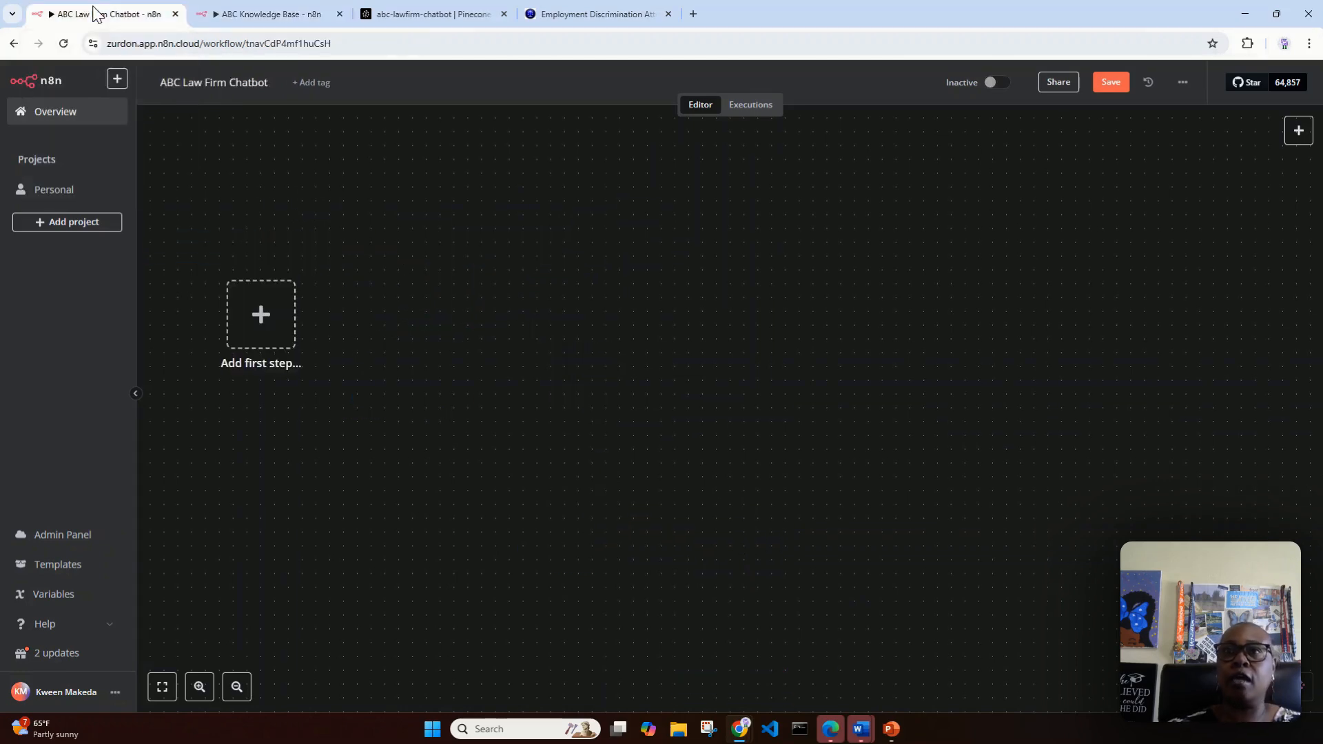
click(265, 16)
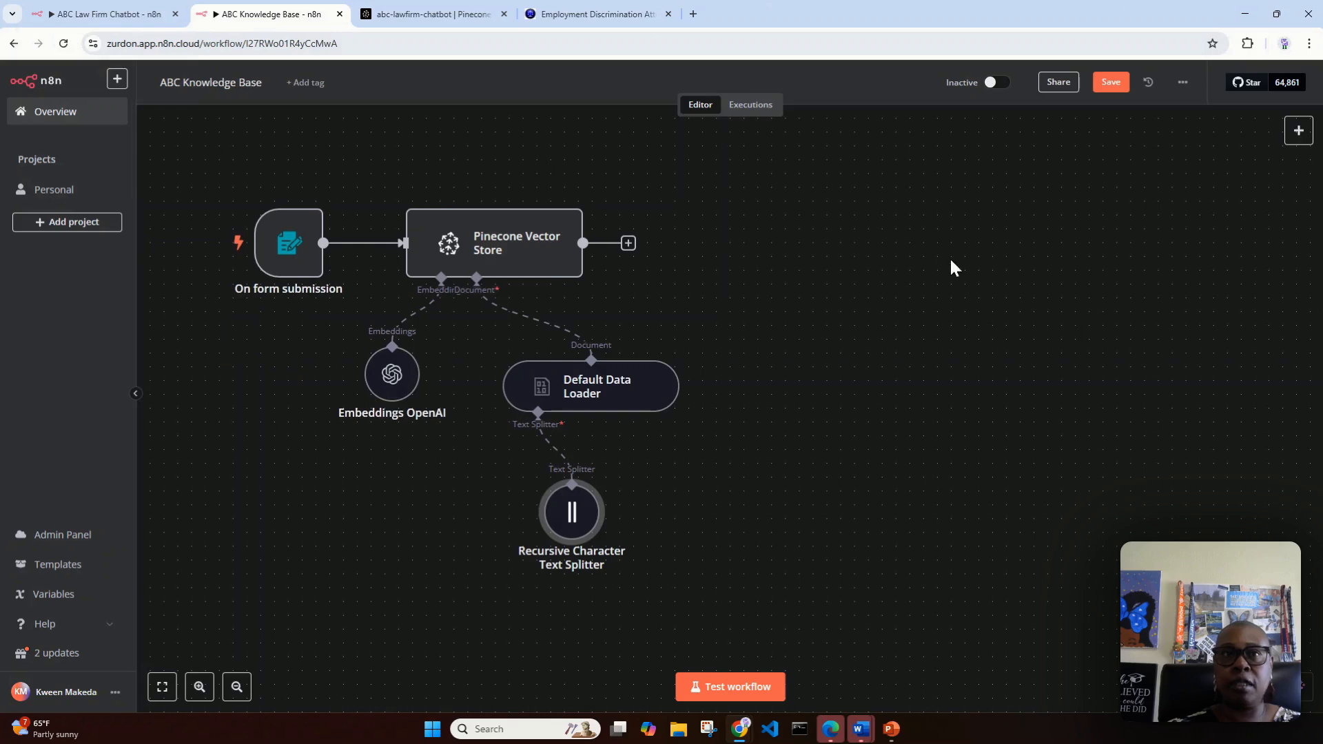
click(1110, 85)
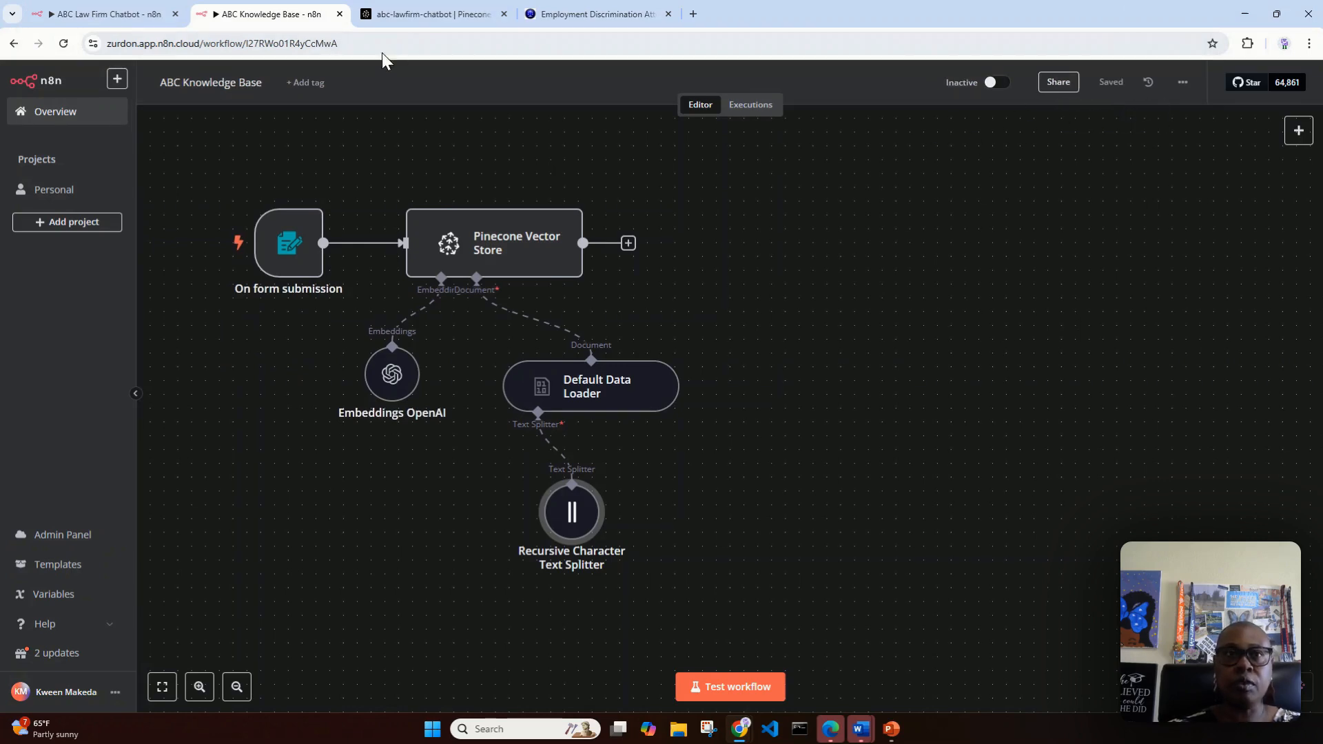
Step: In the ABC Law Firm Chatbot workflow, add an On chat message trigger and move it to the upper-left area of the canvas
click(100, 13)
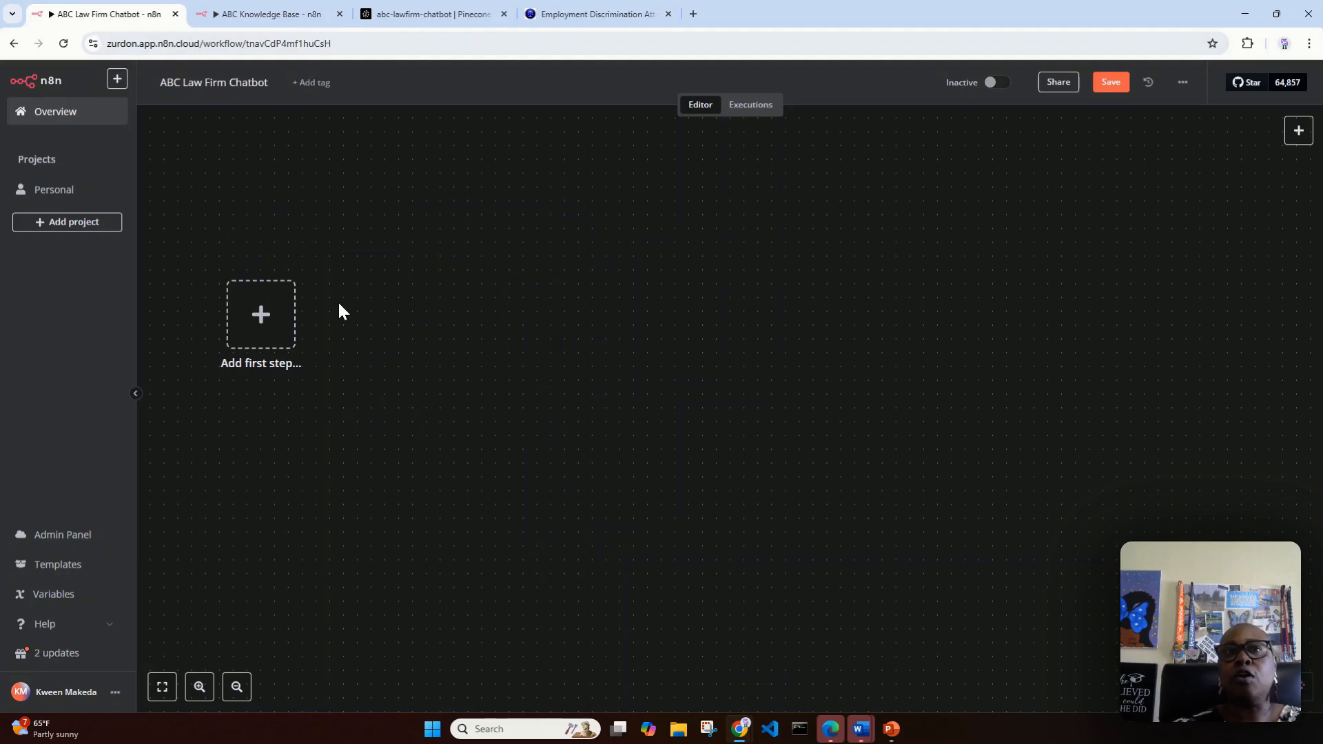
click(262, 317)
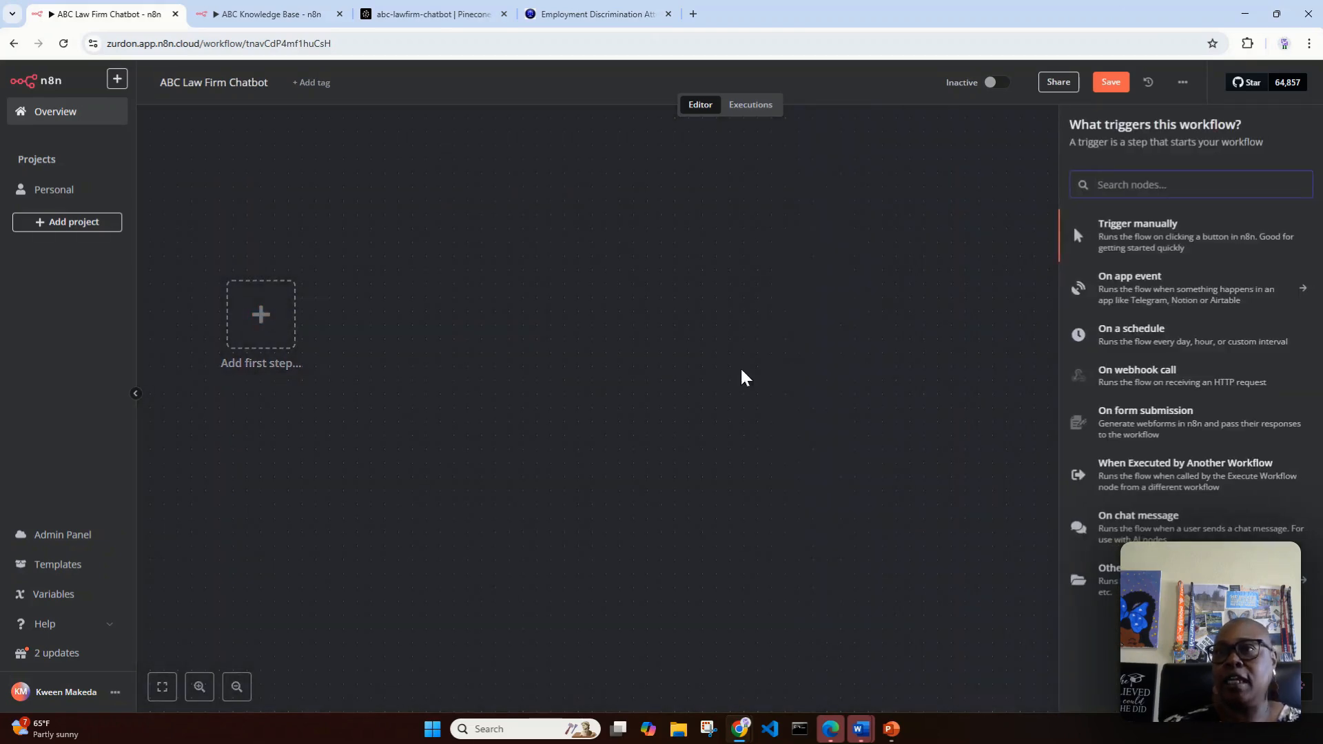
click(1137, 530)
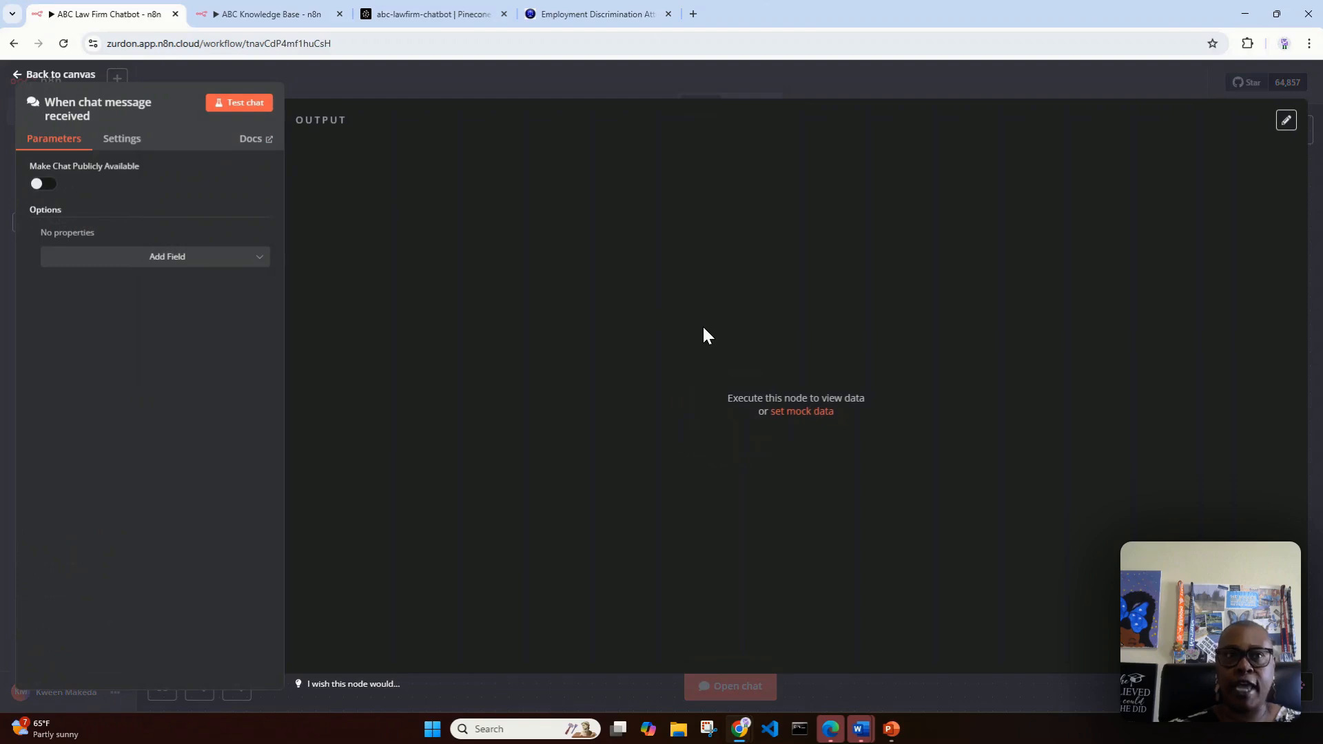
click(42, 76)
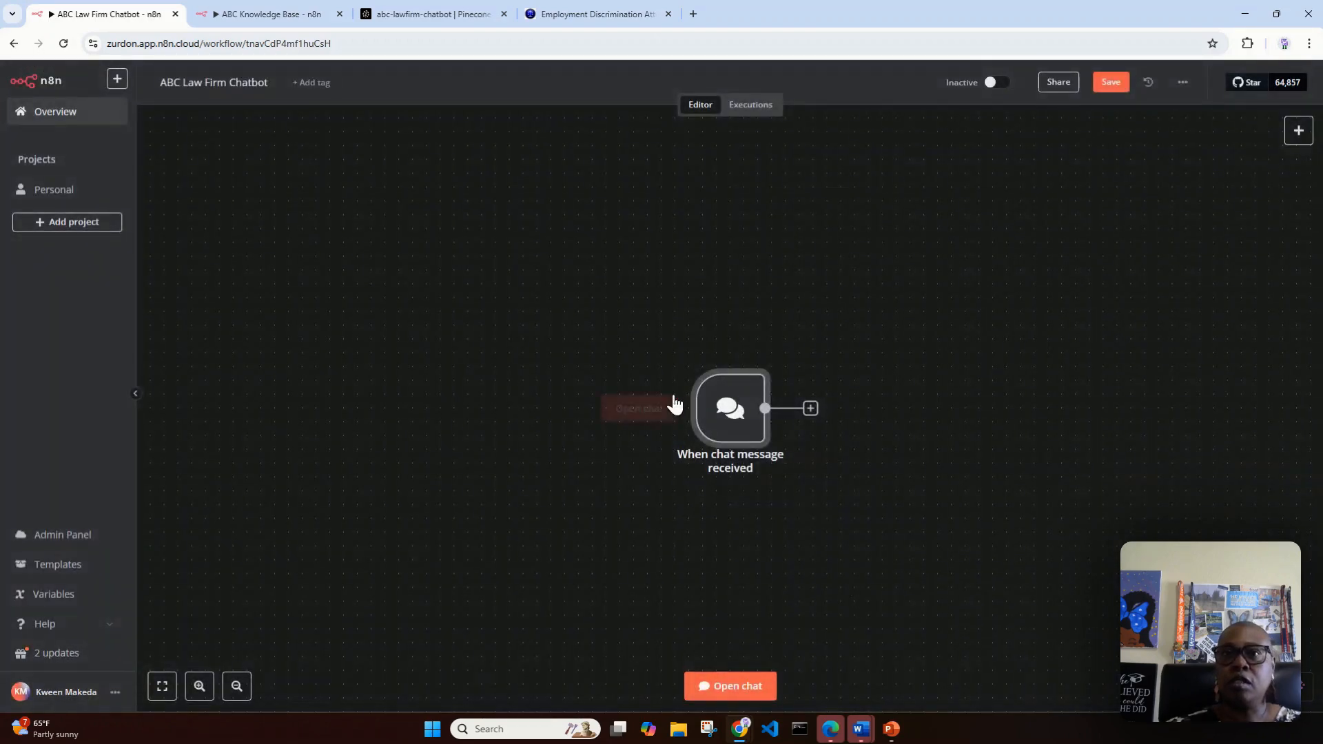
drag(733, 421, 379, 276)
Step: Add an AI Agent node after the chat trigger, with Connected Chat Trigger Node as the source for its prompt
click(451, 271)
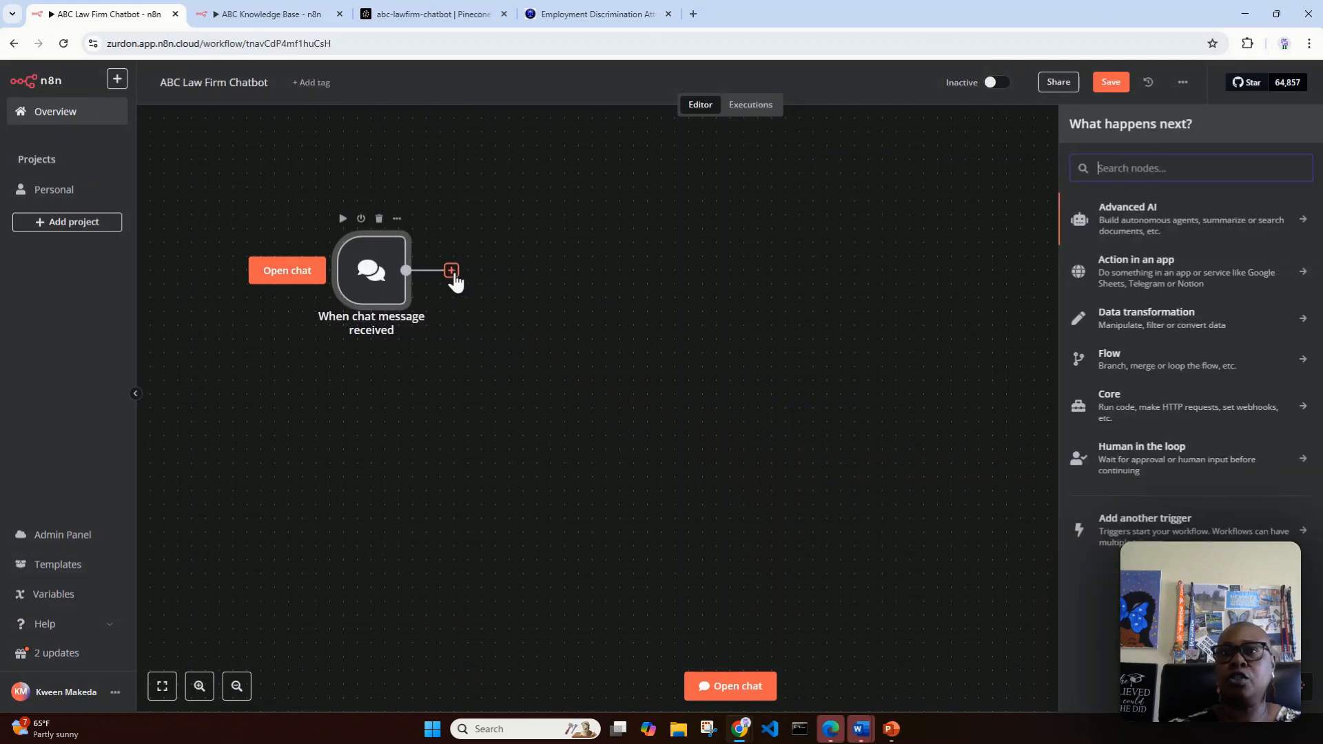
click(1139, 222)
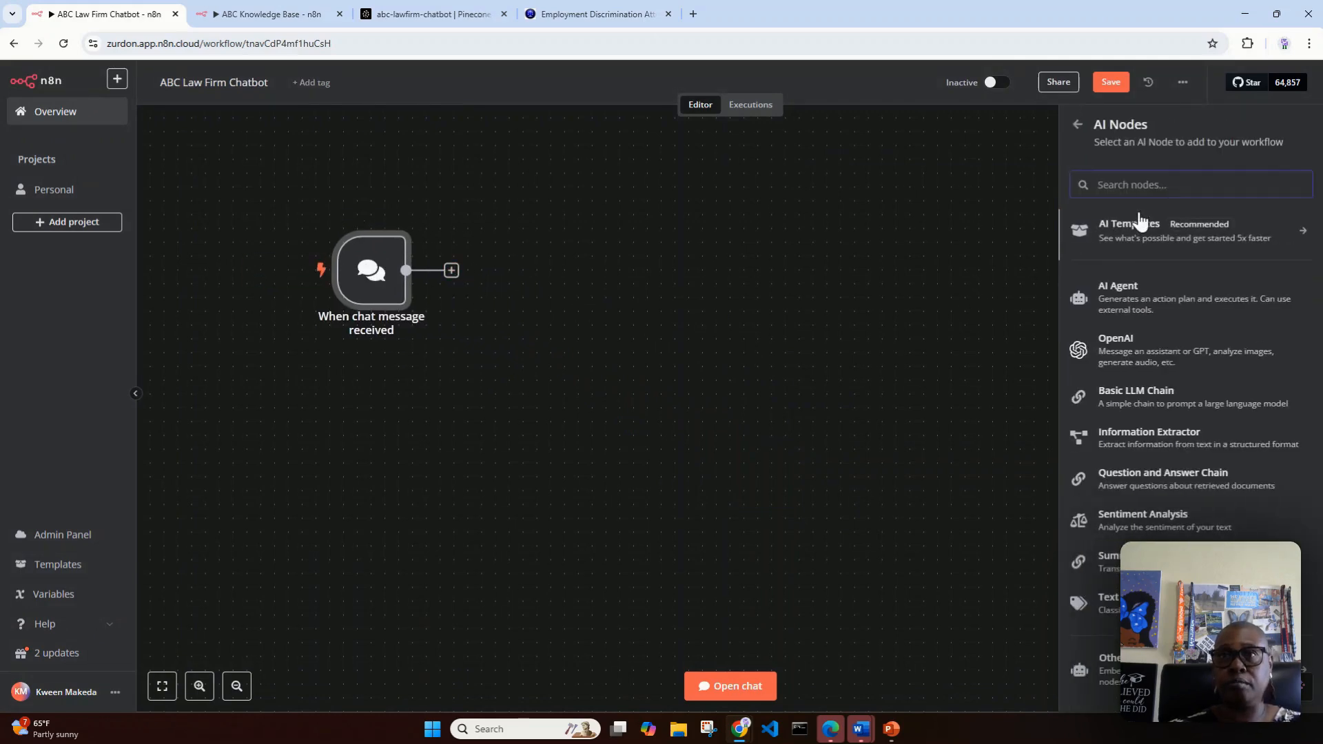
click(1185, 307)
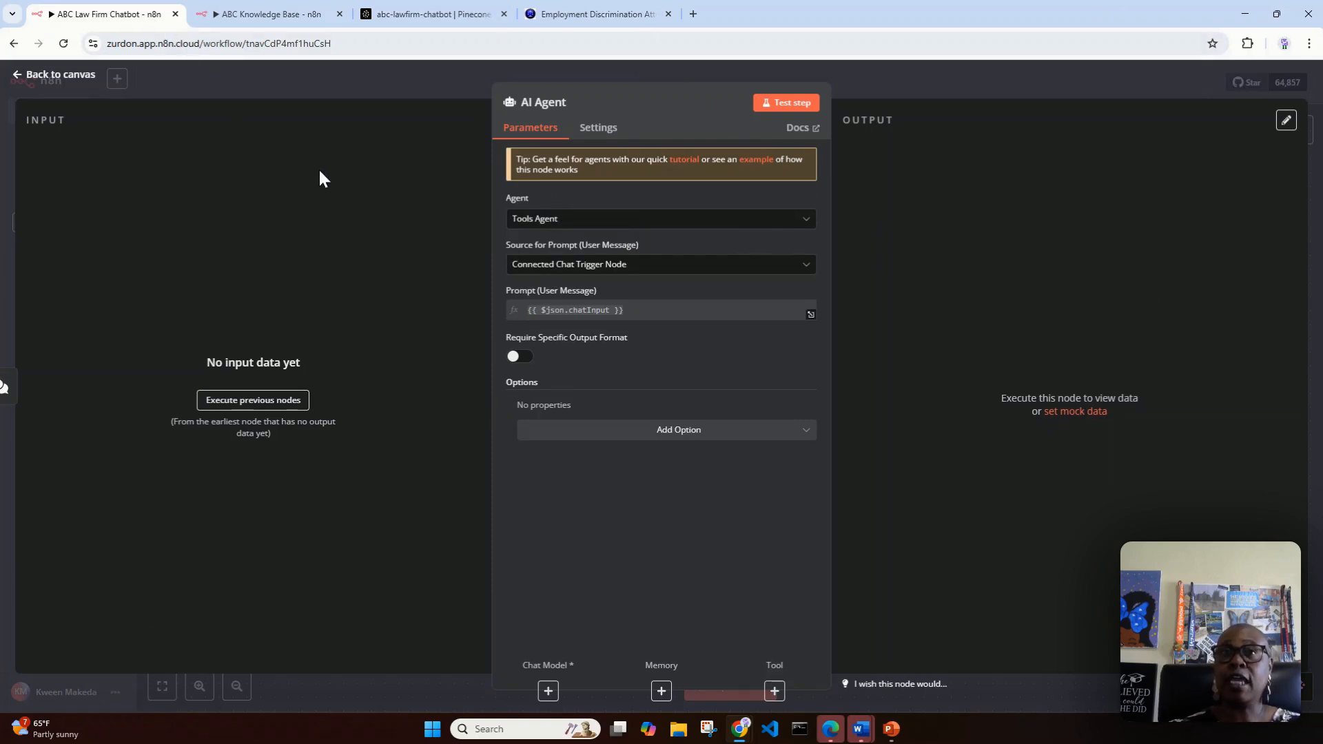
click(658, 269)
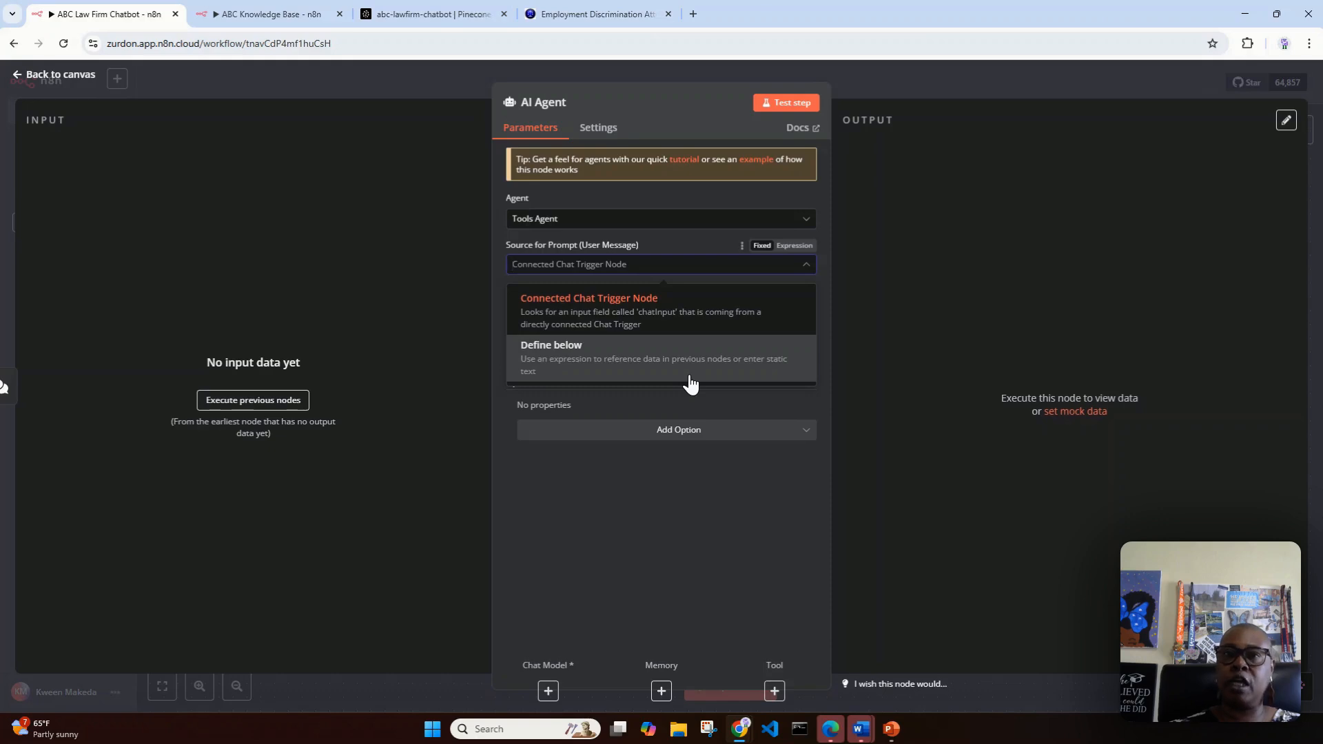
click(657, 317)
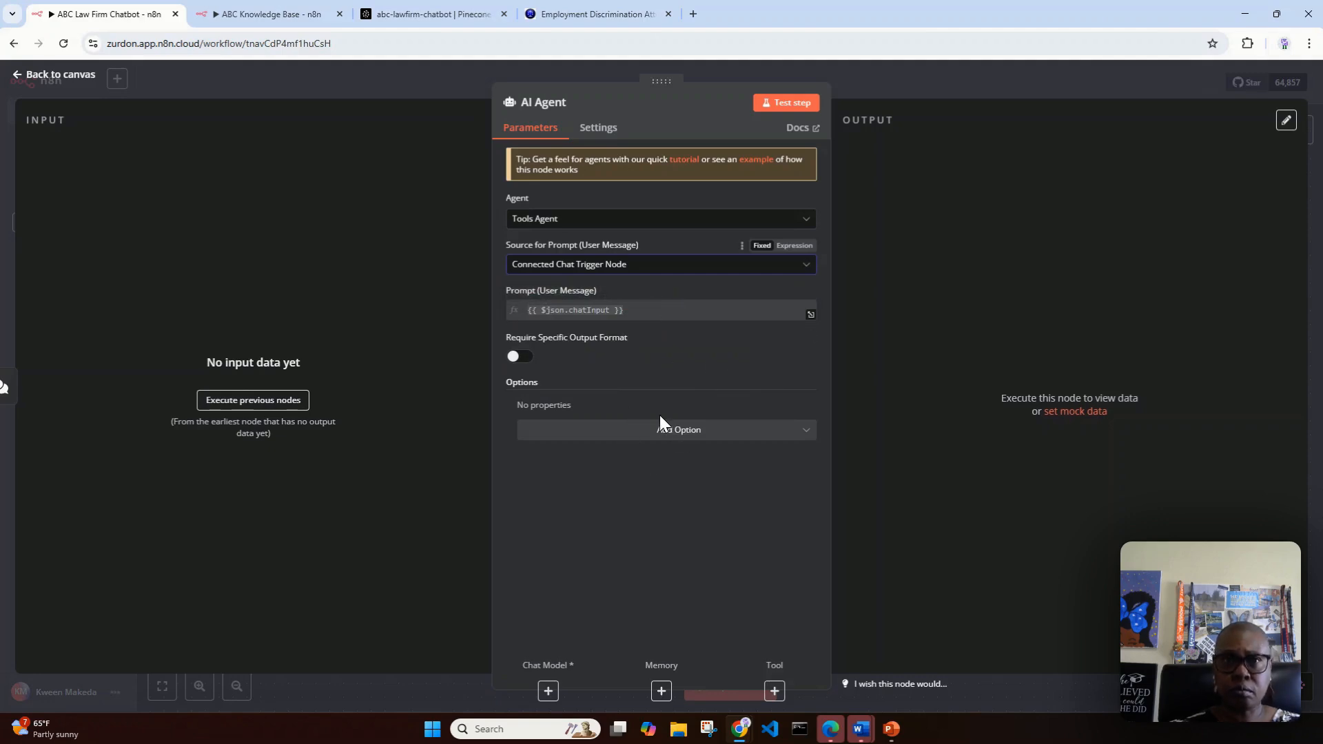
Step: Add the System Message option to the AI Agent node
click(815, 435)
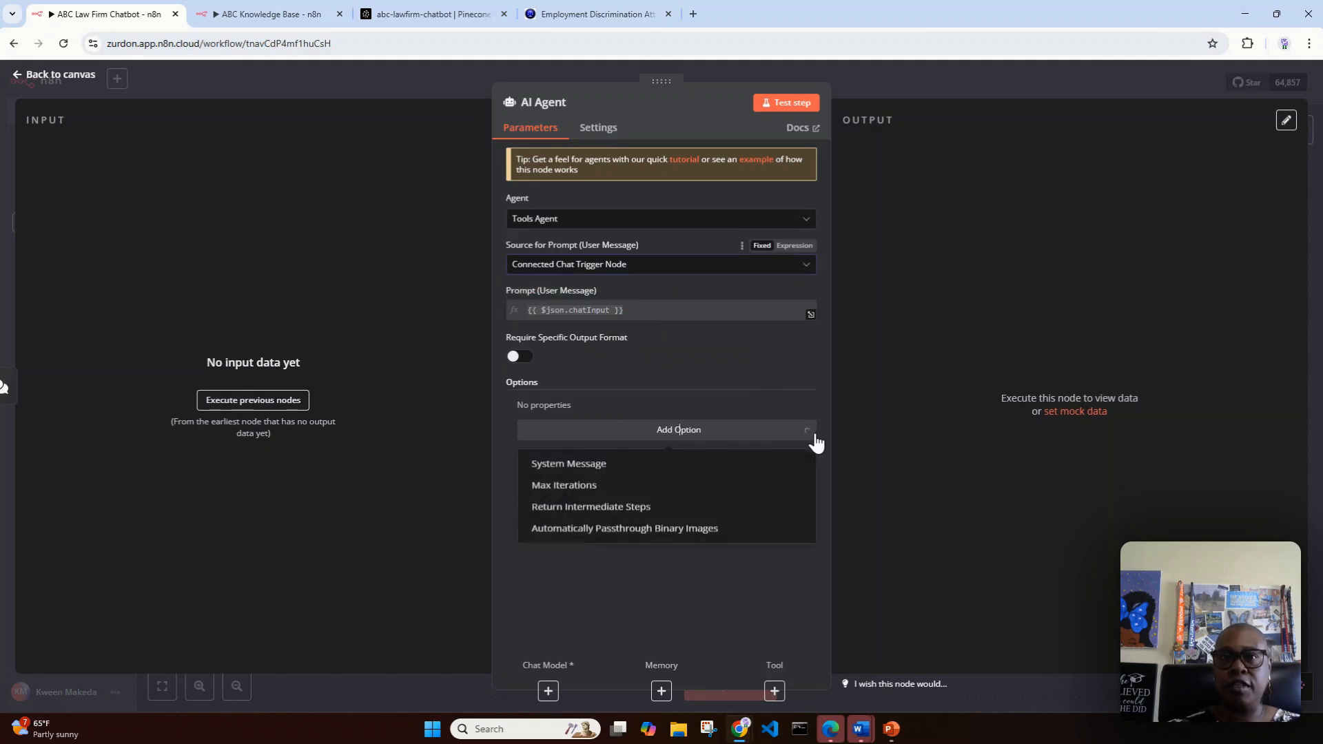
click(620, 467)
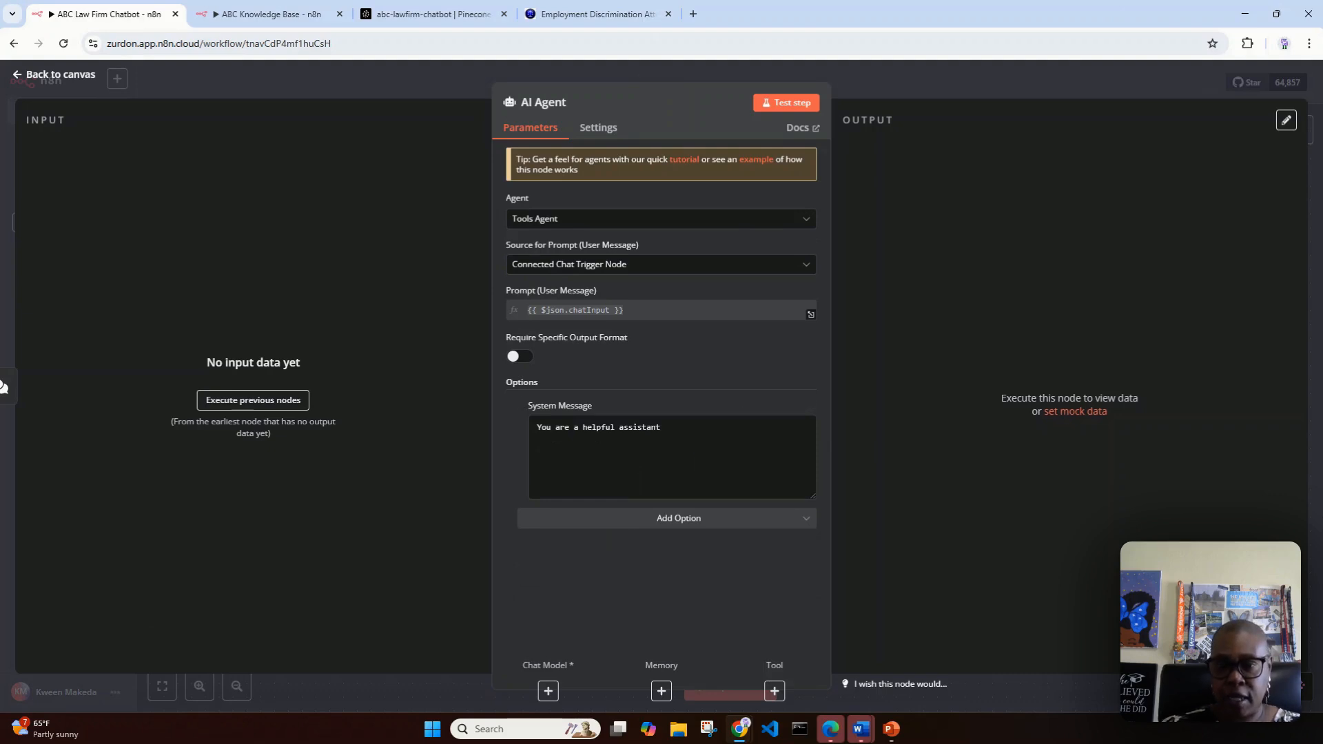
key(alt+Tab)
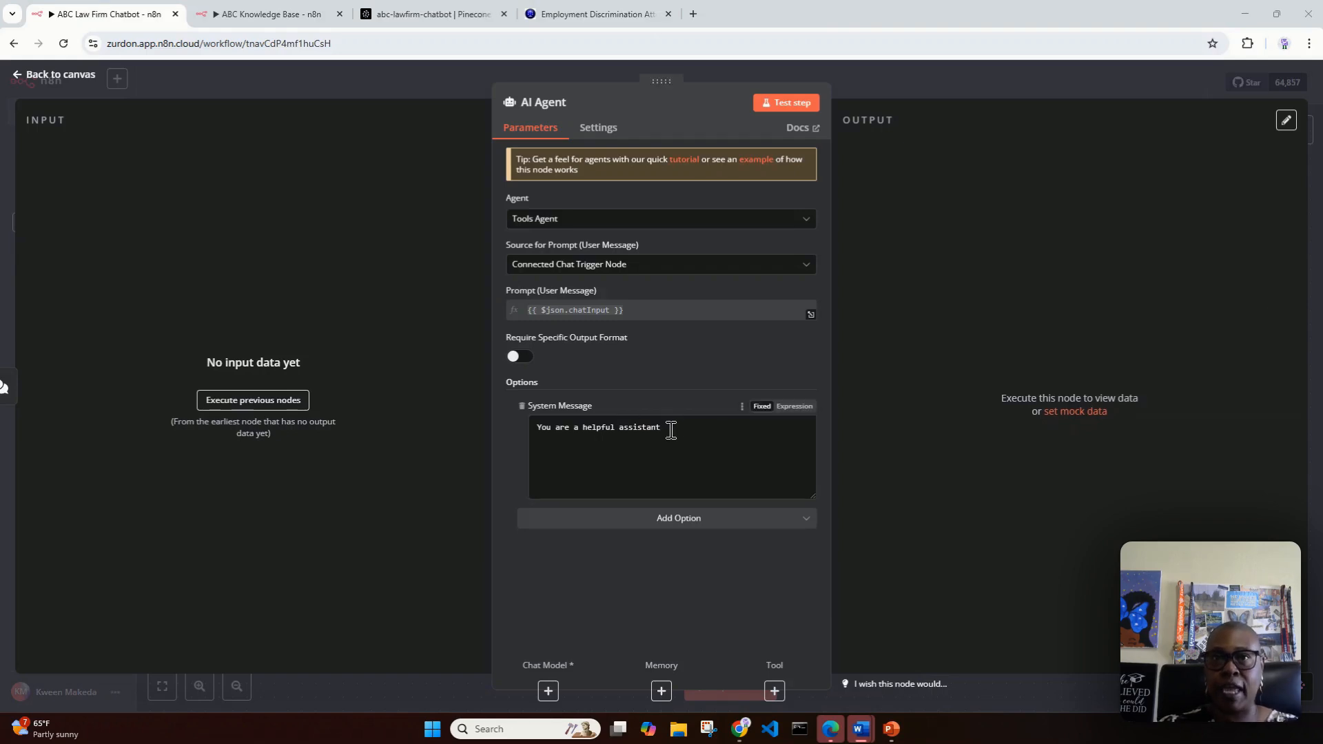
Step: Replace the default System Message with "You are a legal assistant that assist with questions about the law firm."
drag(670, 430, 579, 430)
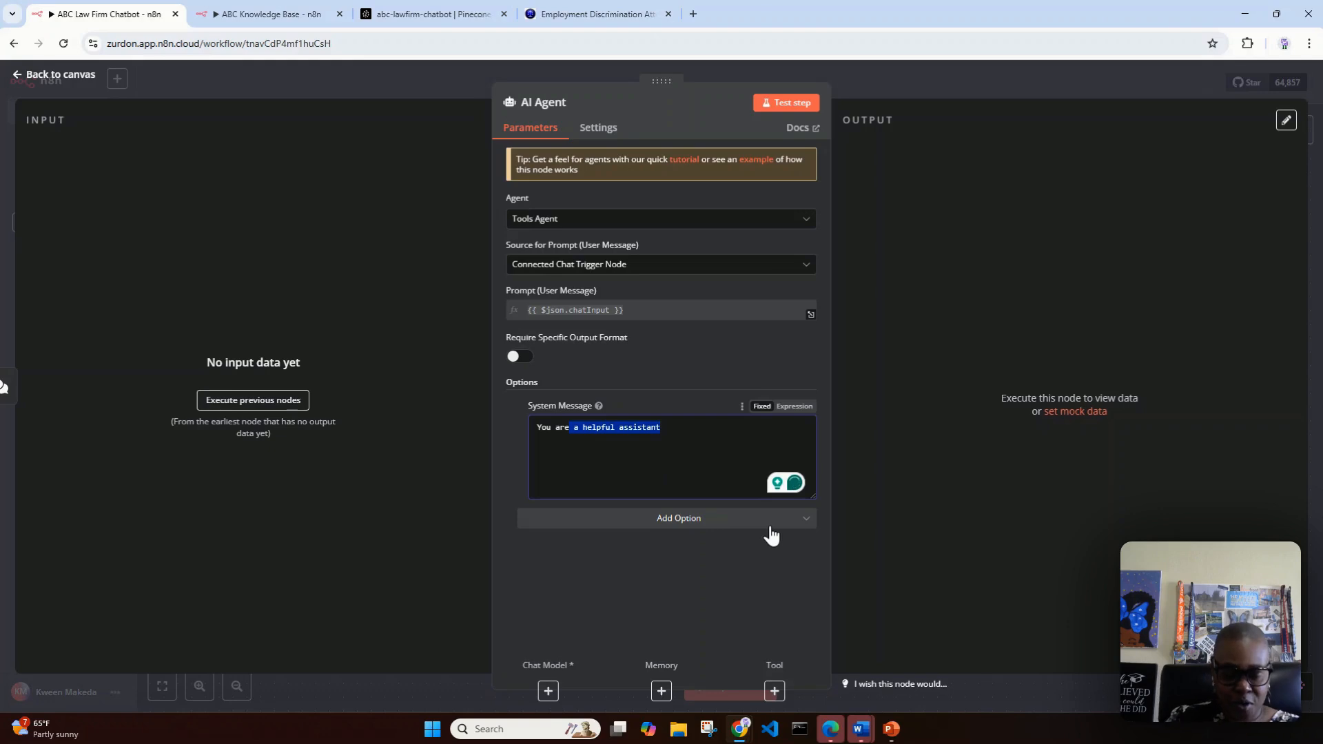
key(BackSpace)
text(are a)
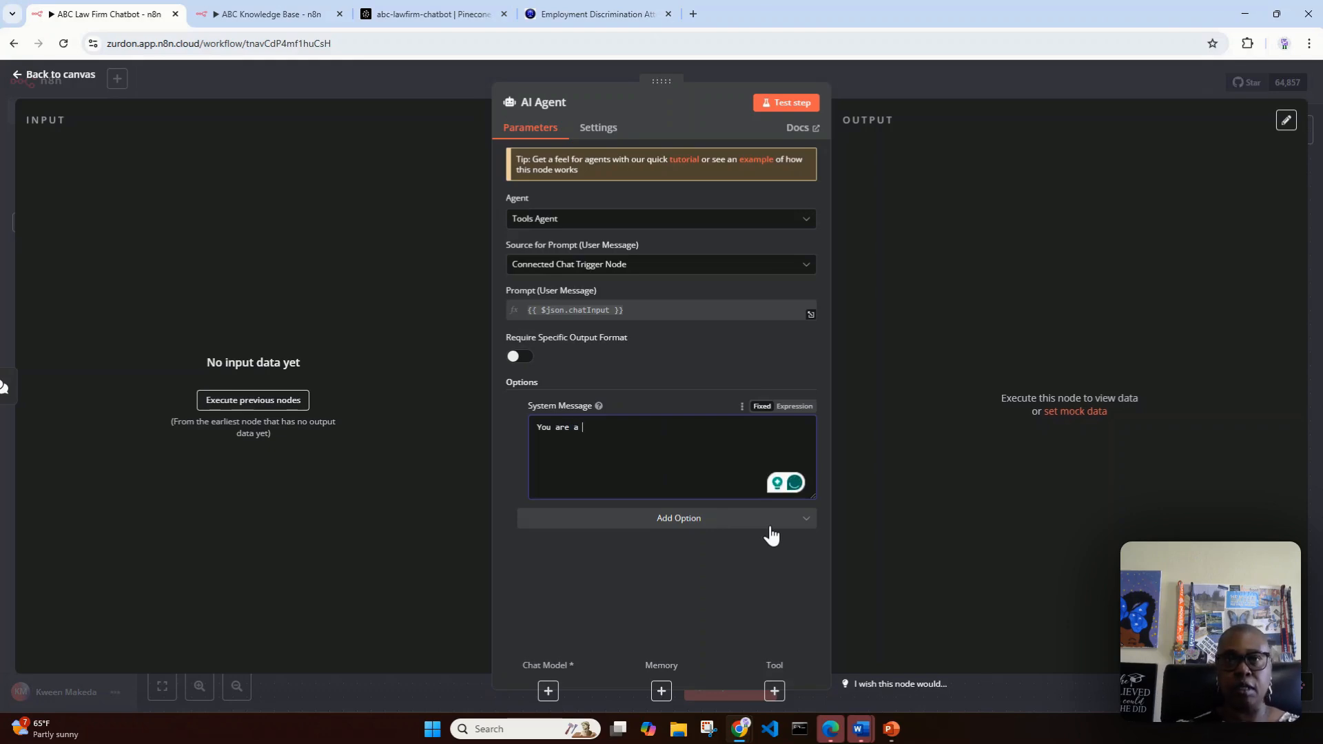
text( leg)
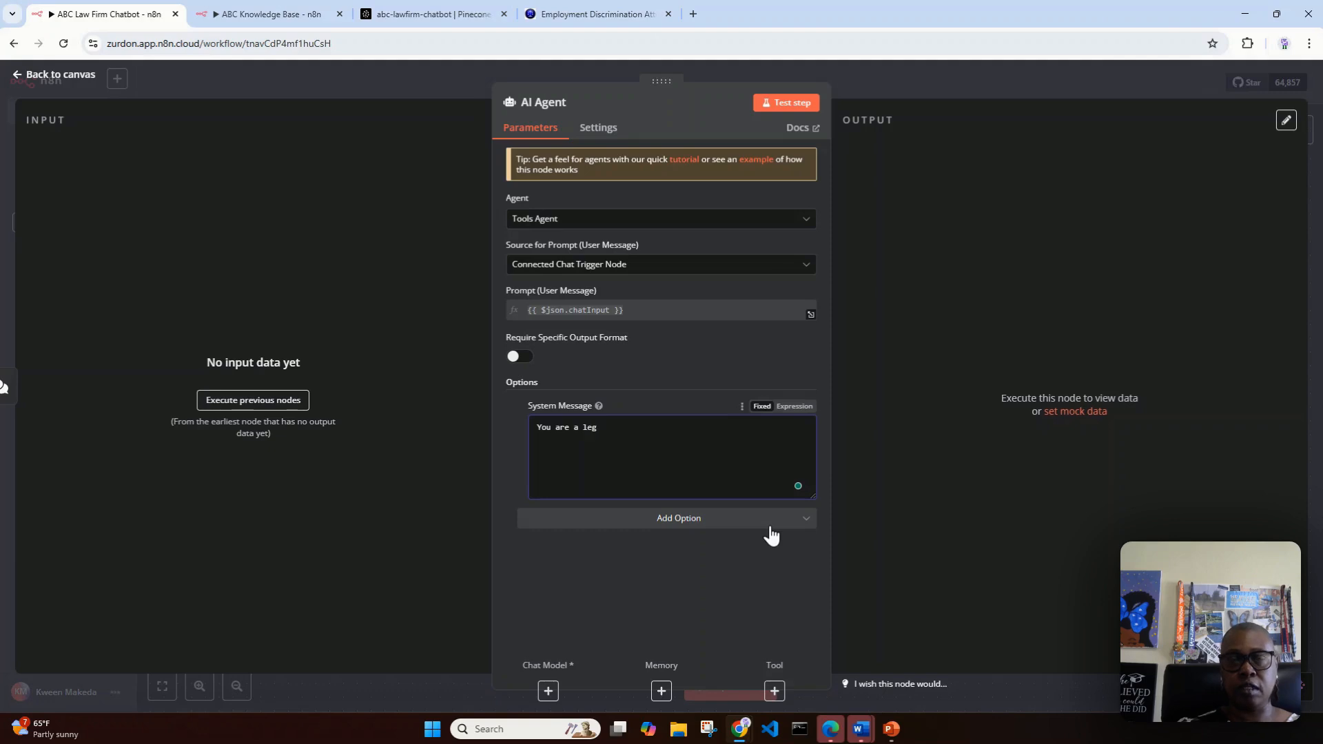
text(al assista)
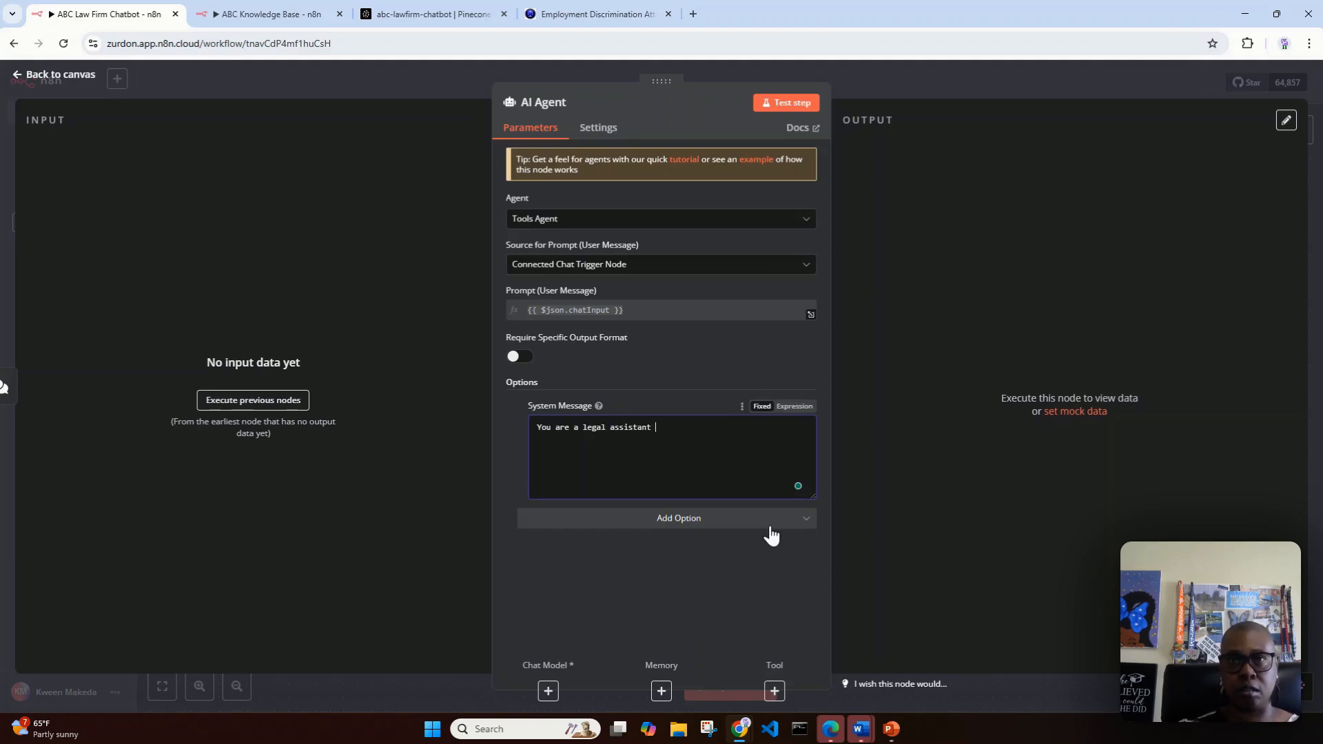
text(nt)
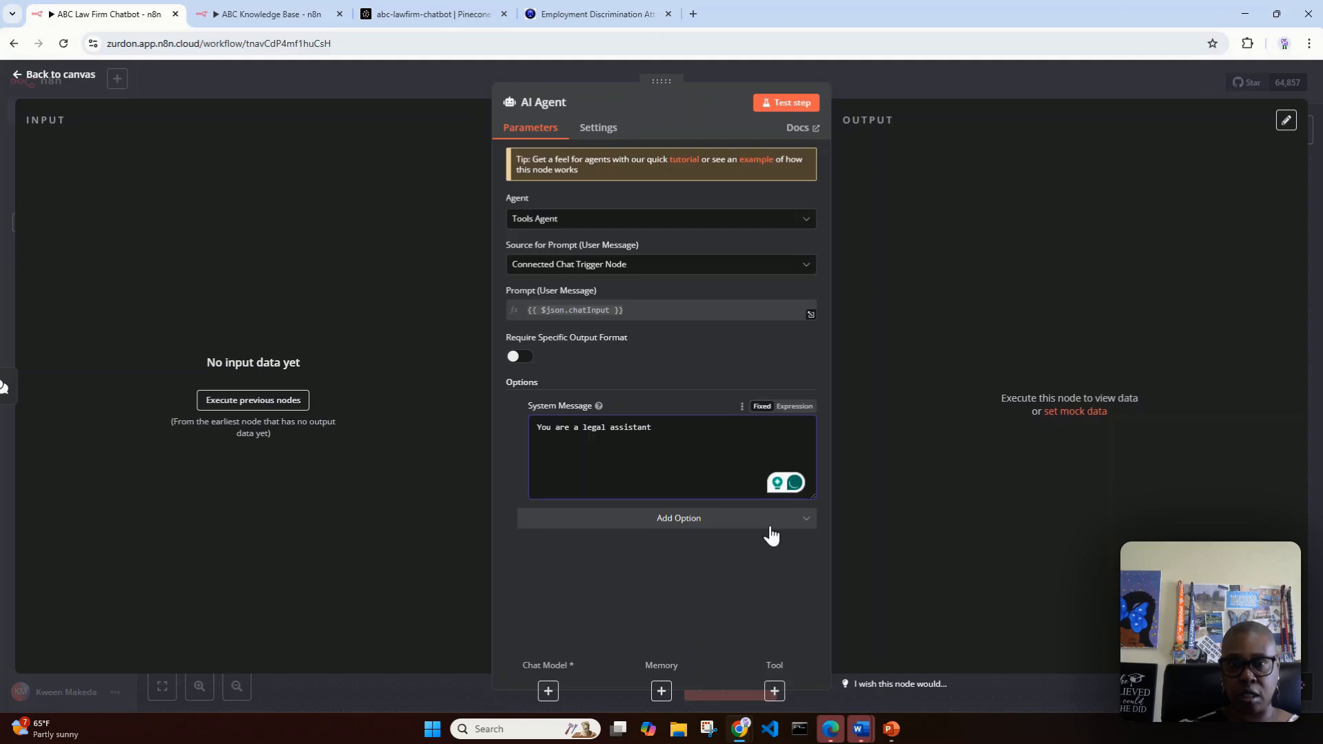
text( that)
key(BackSpace)
key(BackSpace)
key(BackSpace)
key(BackSpace)
key(BackSpace)
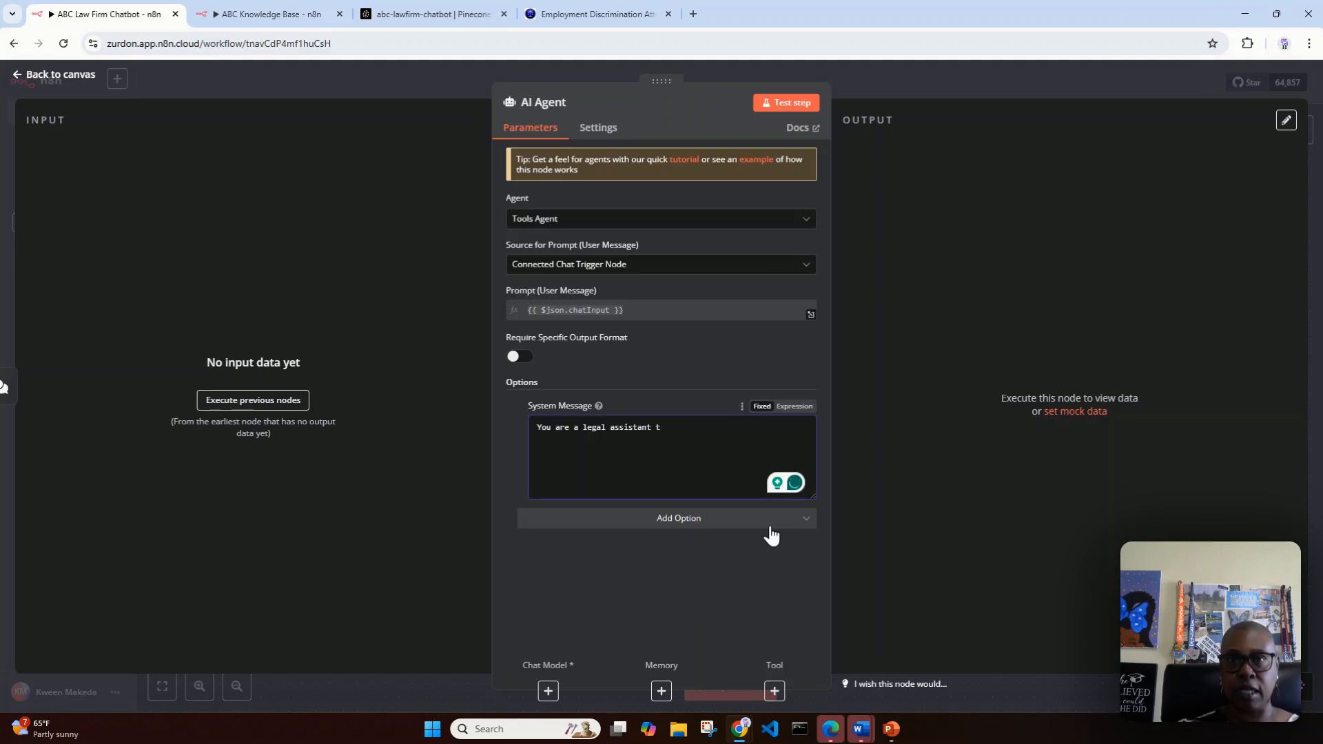
text(hat assi)
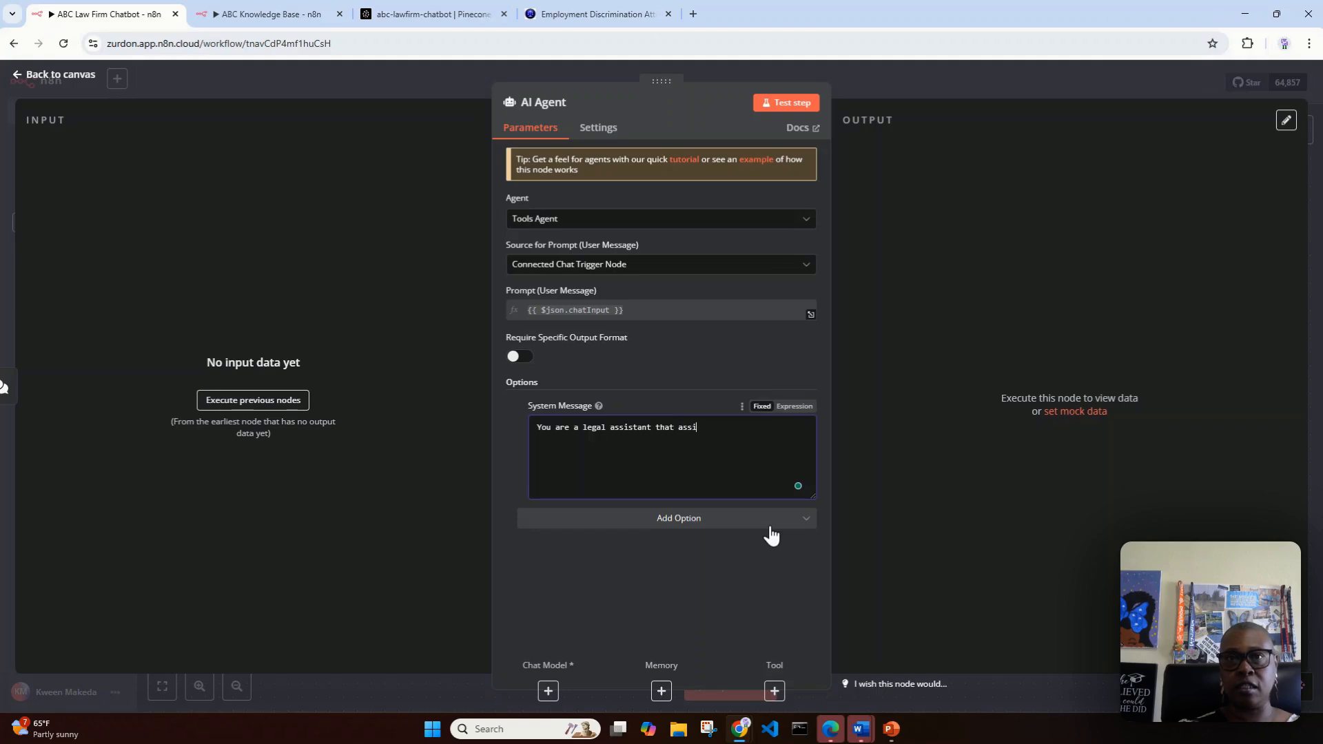
text(st with questi)
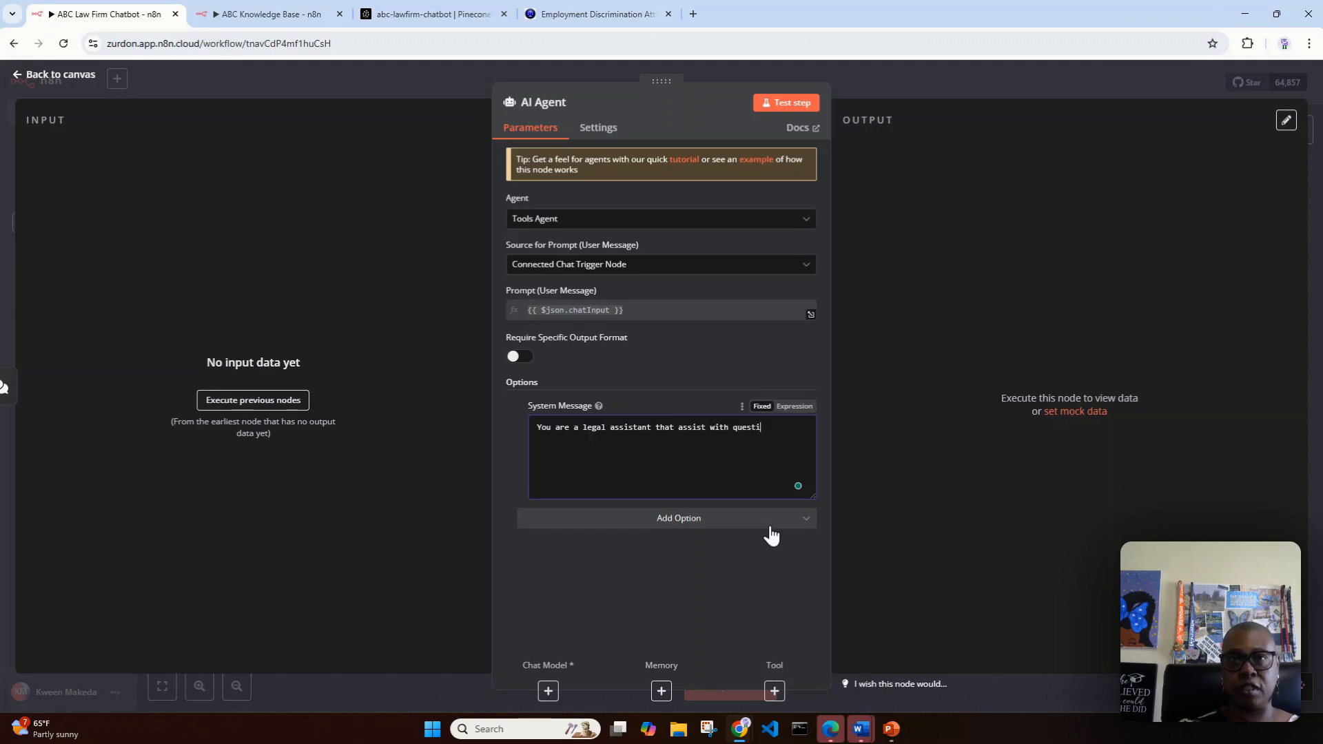
text(ons about the)
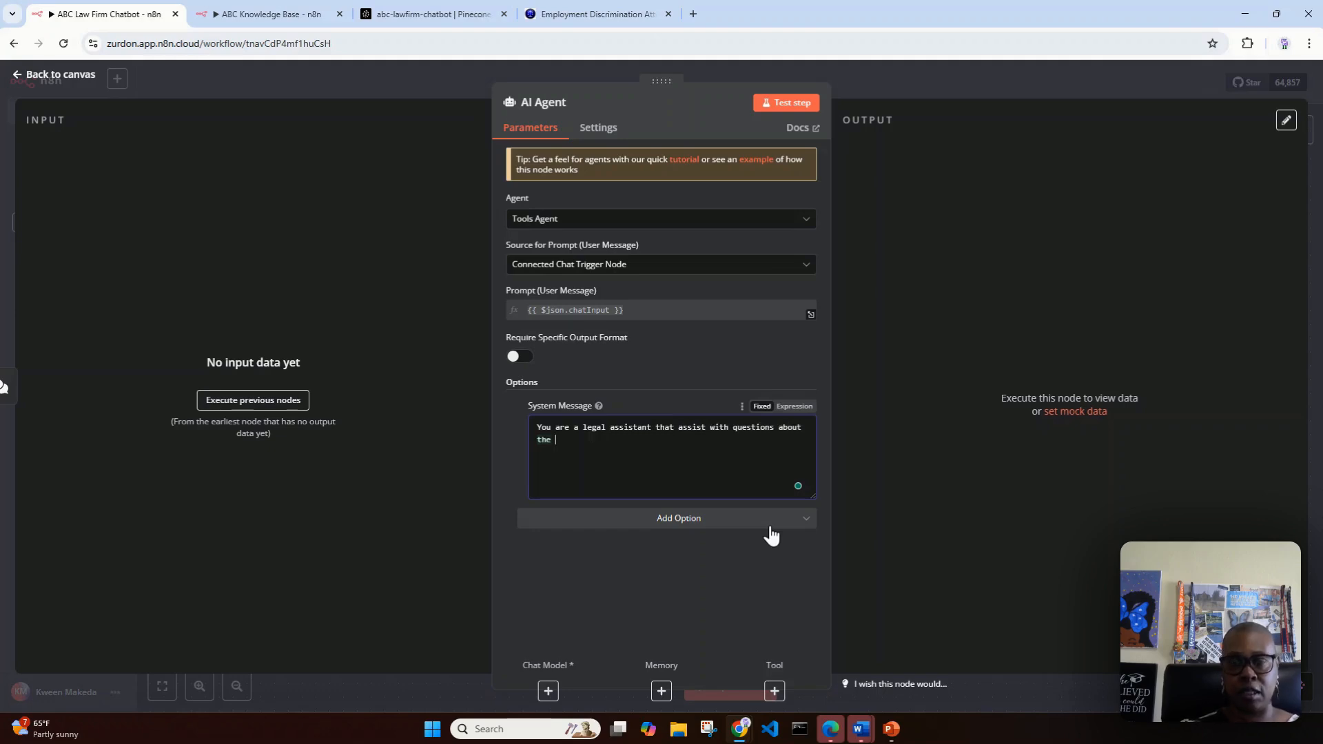
text( law firm.)
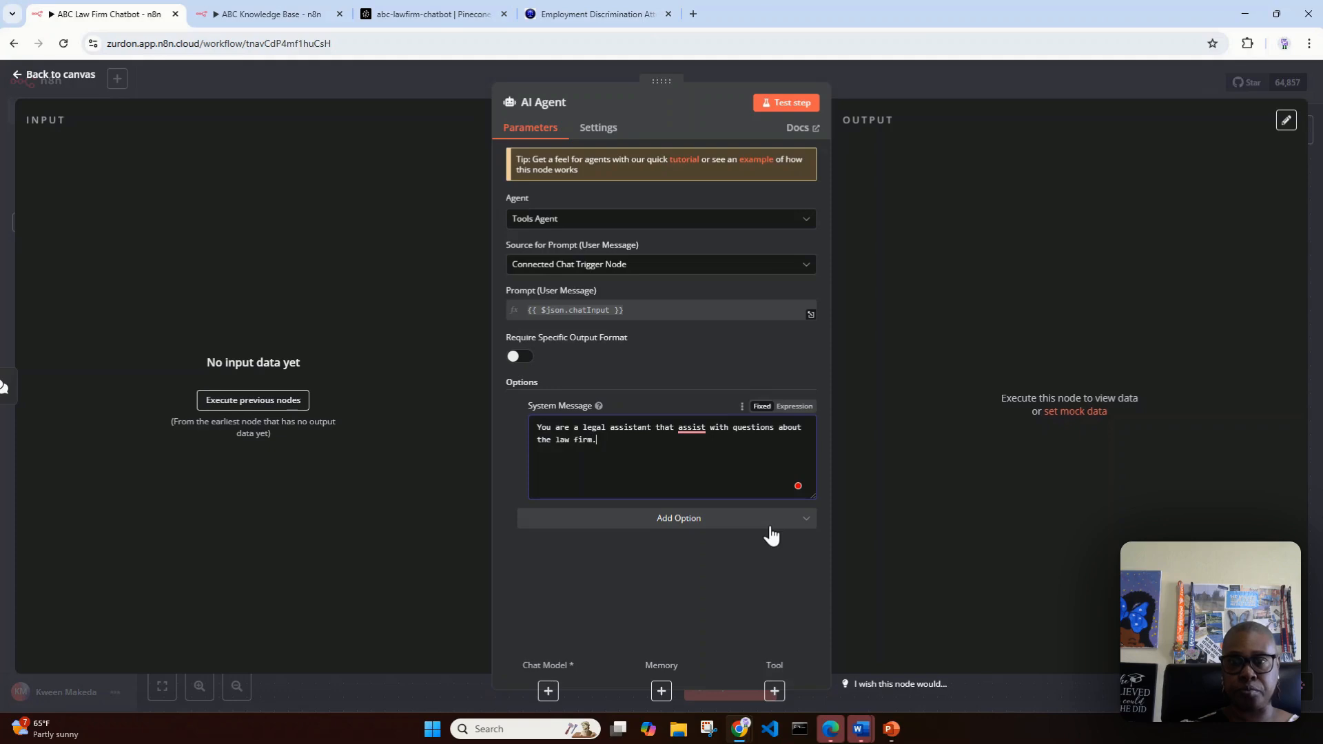
text( You ac)
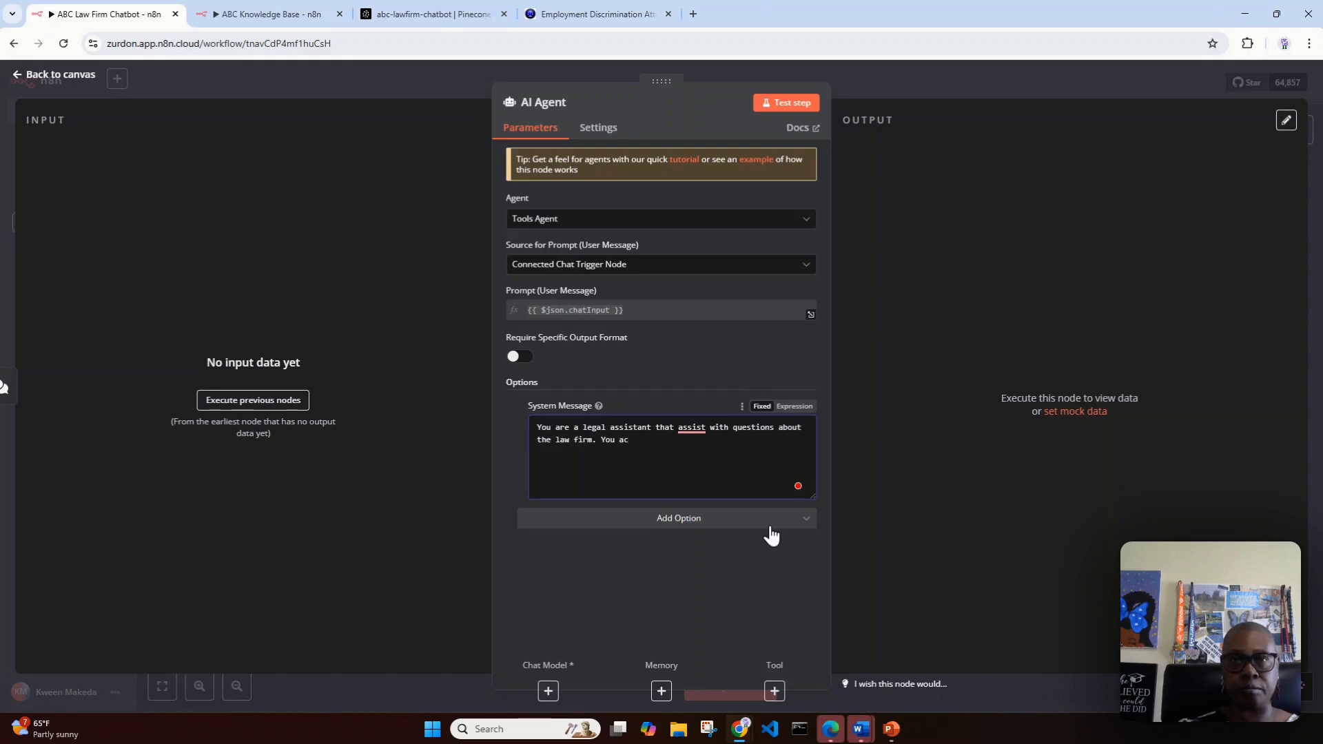
Step: Continue the System Message with the sentence "You cannot answer questions about any other topic."
key(BackSpace)
key(BackSpace)
text(cannot answer)
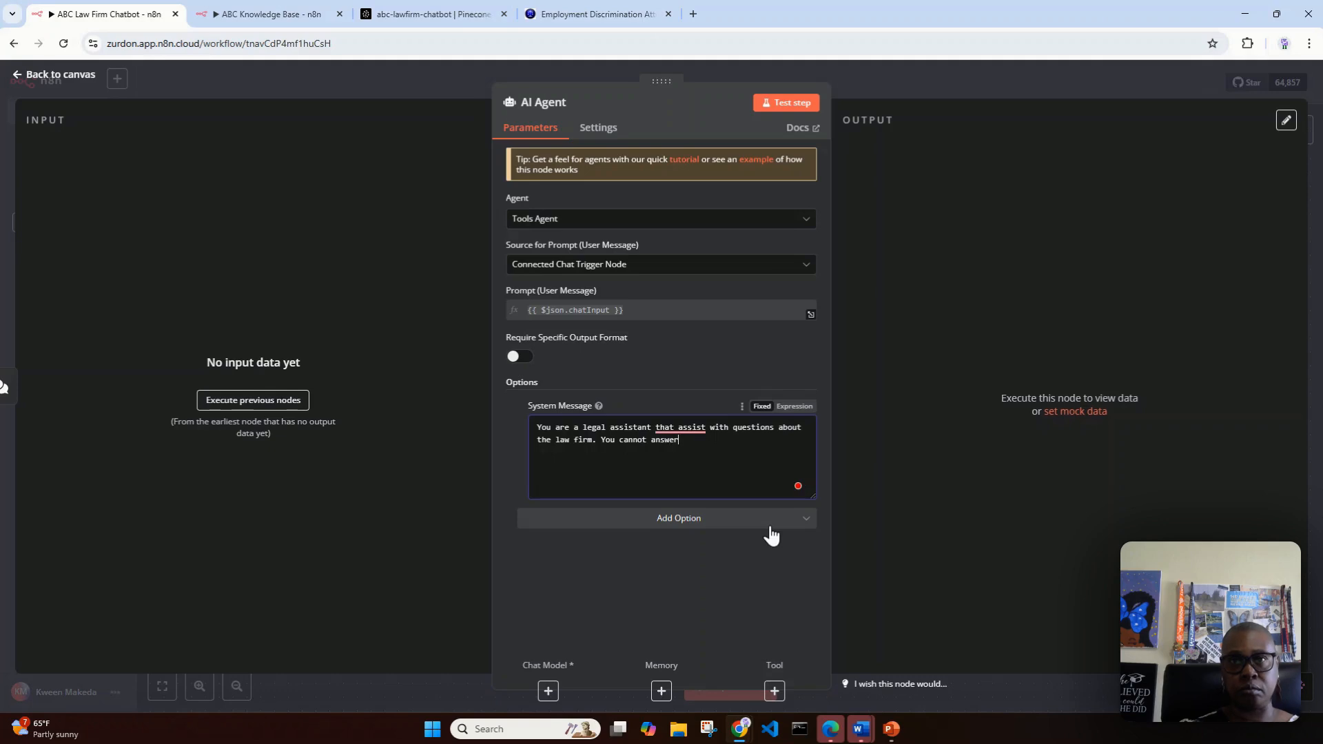
text( questions about ant)
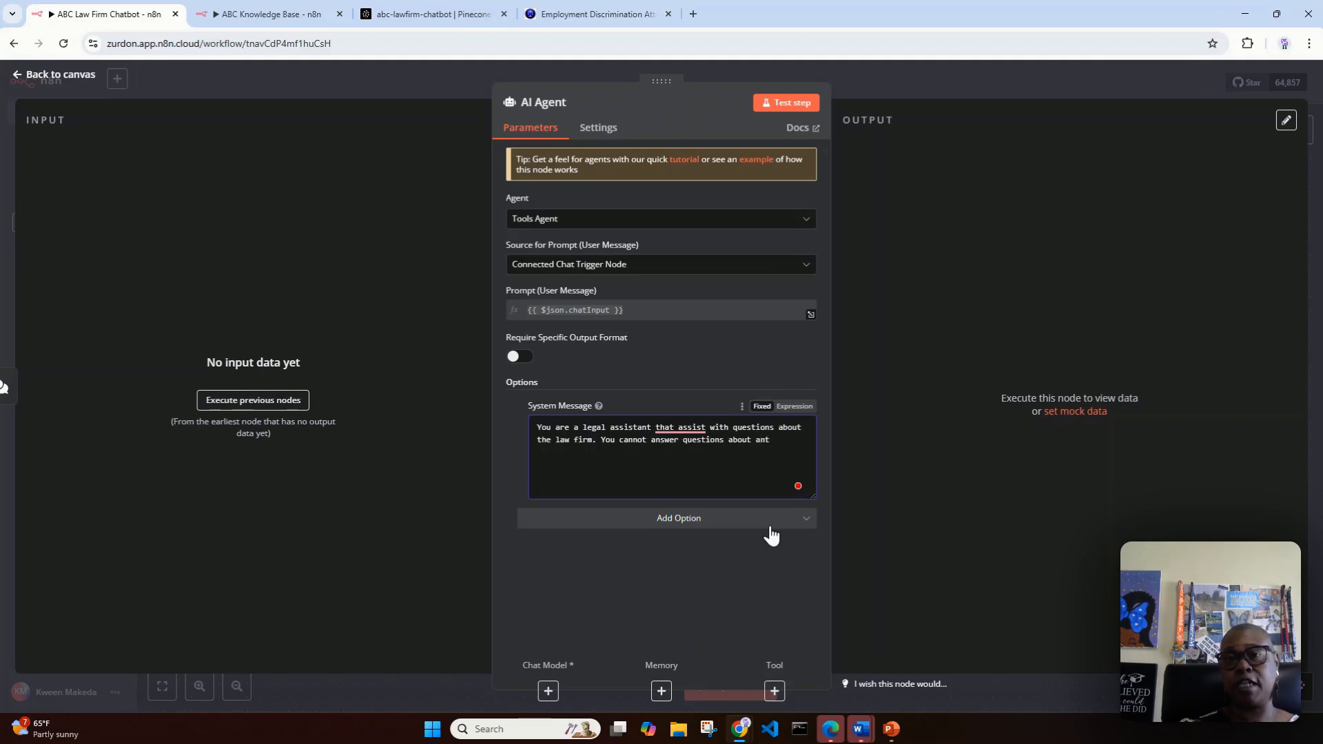
key(BackSpace)
text(y othe)
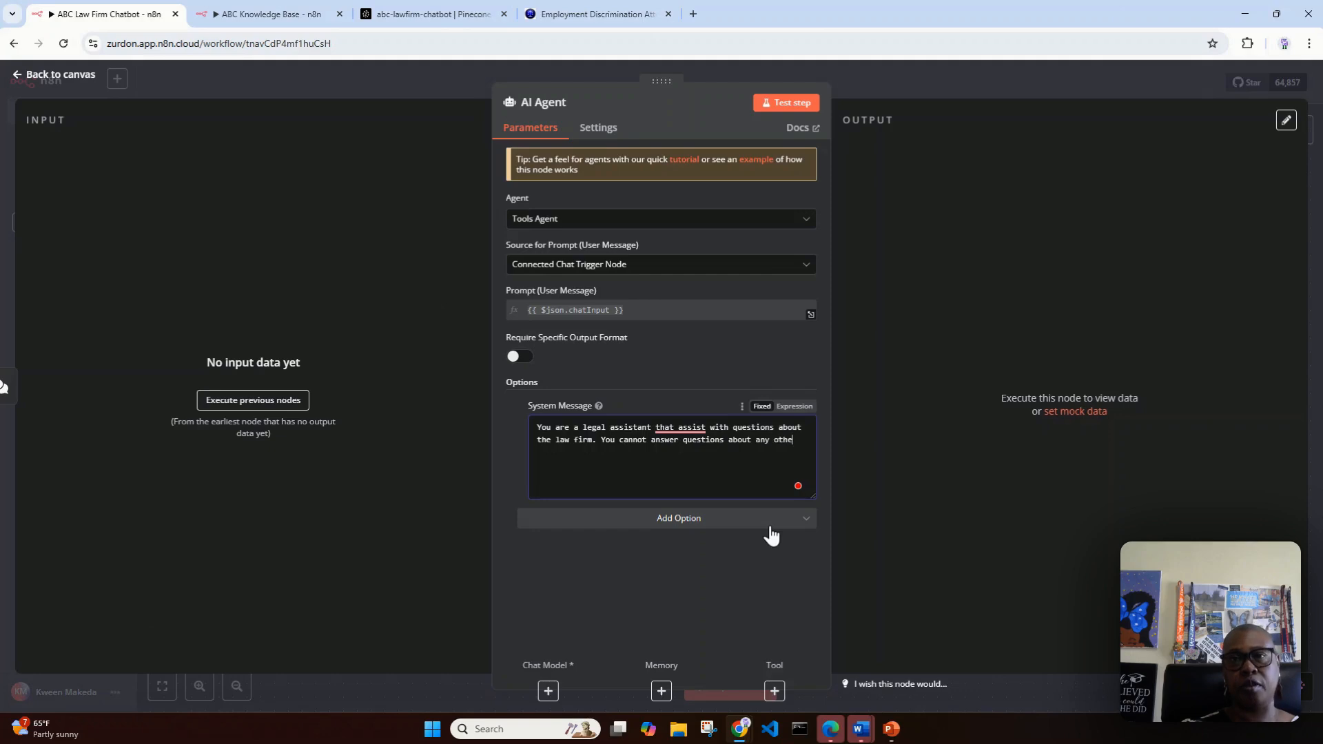
text(r topic.)
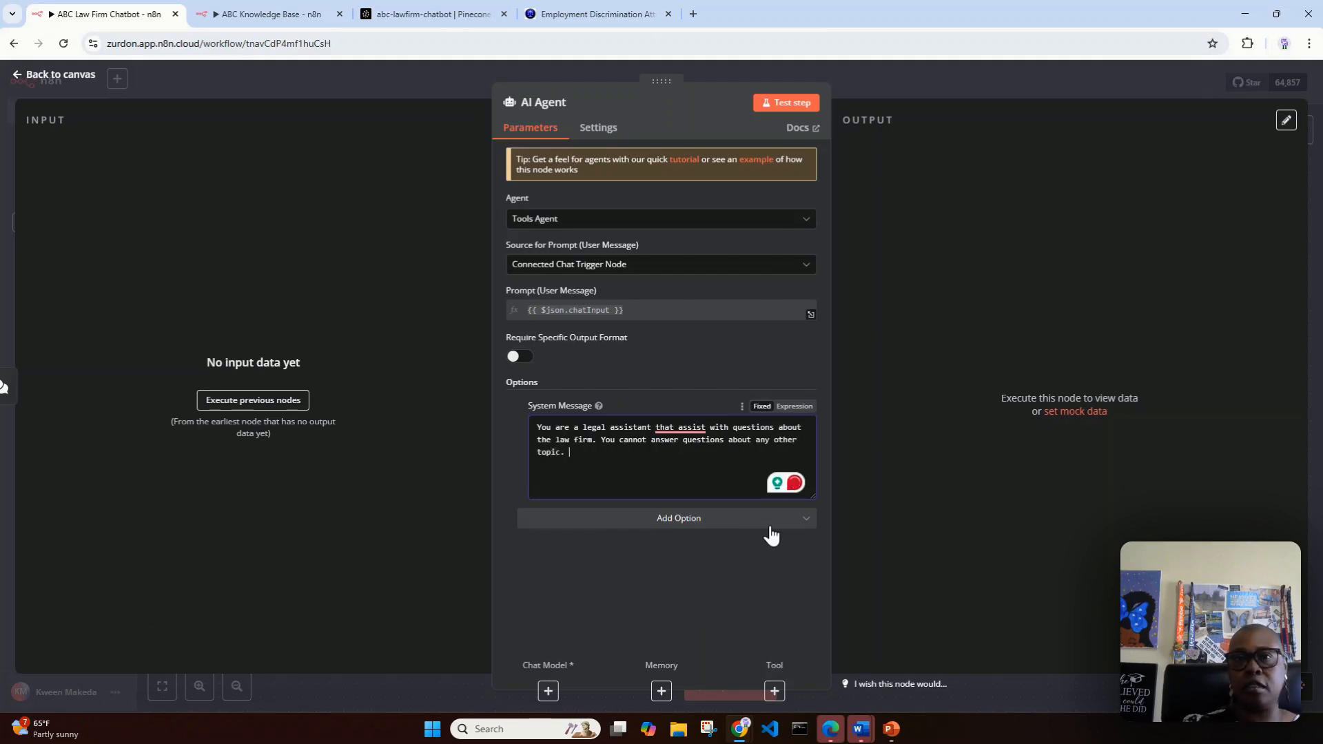
Step: Apply the Grammarly corrections in the System Message so the first sentence reads "who assists" instead of "that assist"
mouse_move(683, 431)
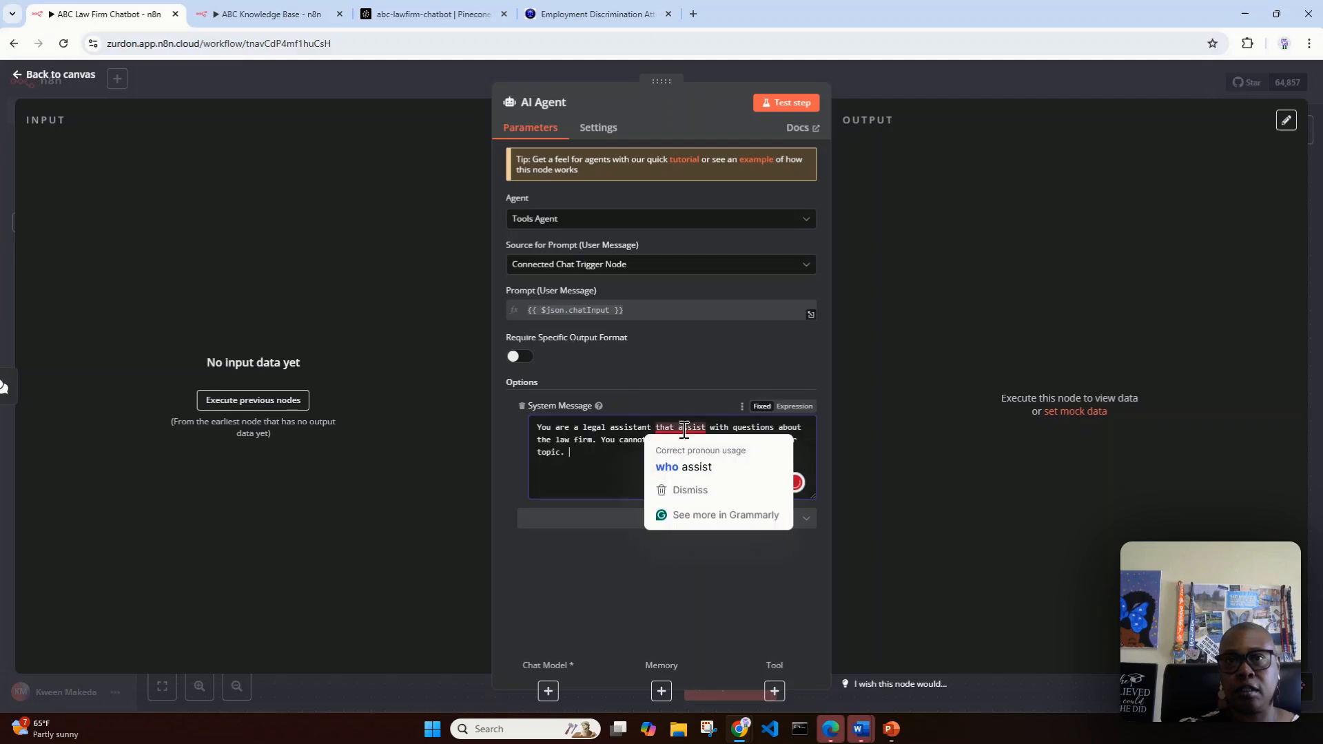
click(685, 467)
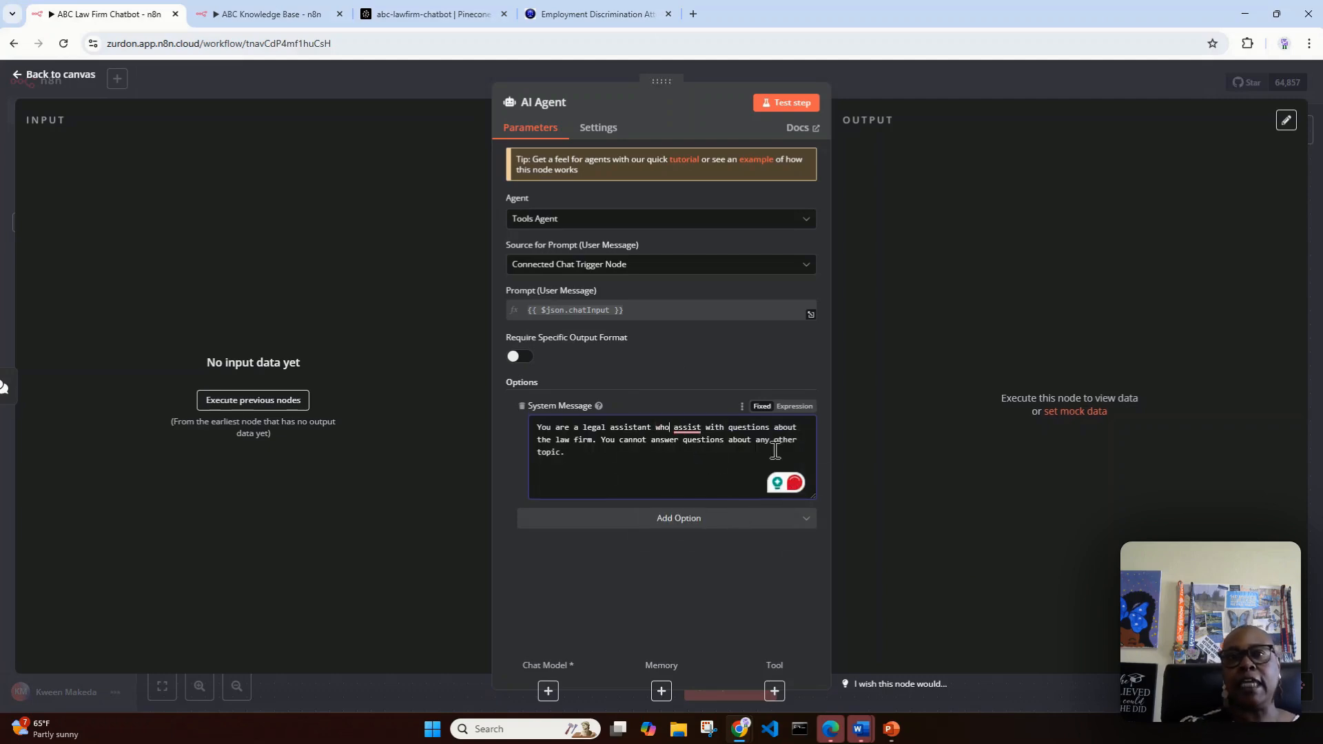
mouse_move(705, 430)
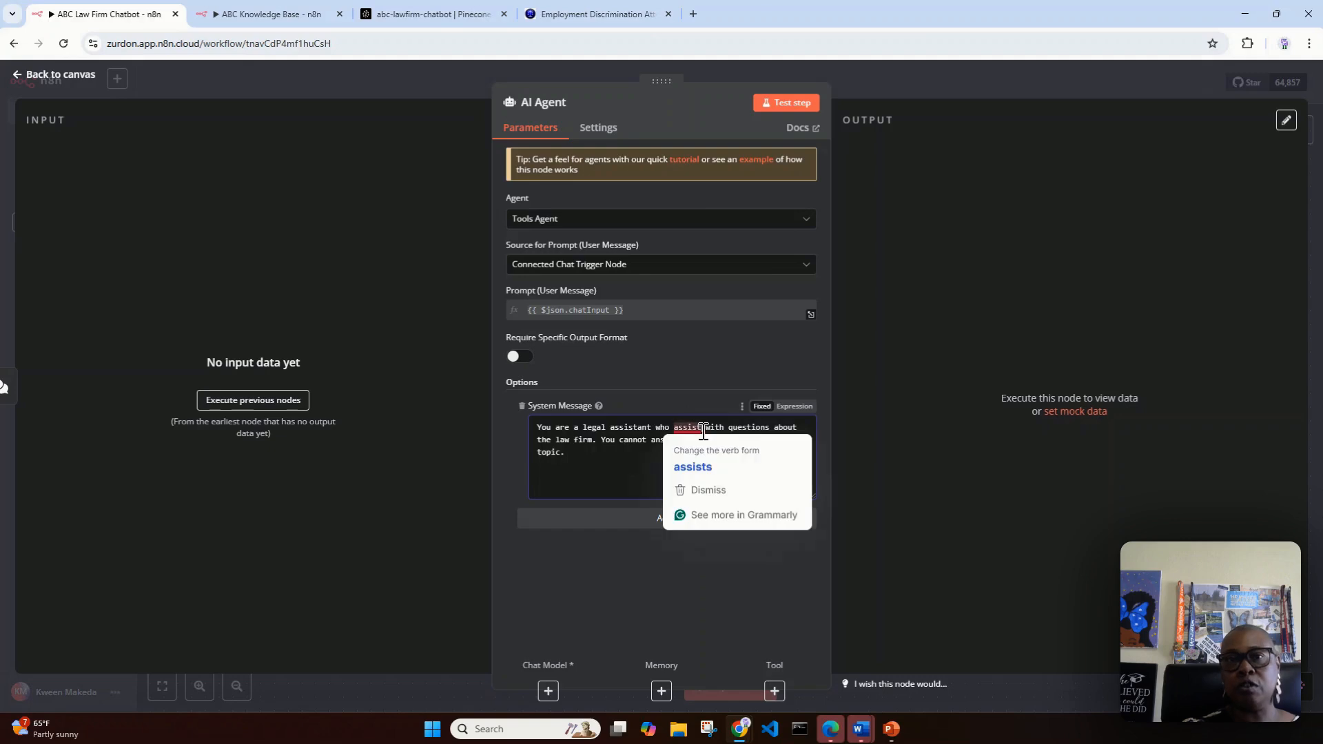
click(691, 466)
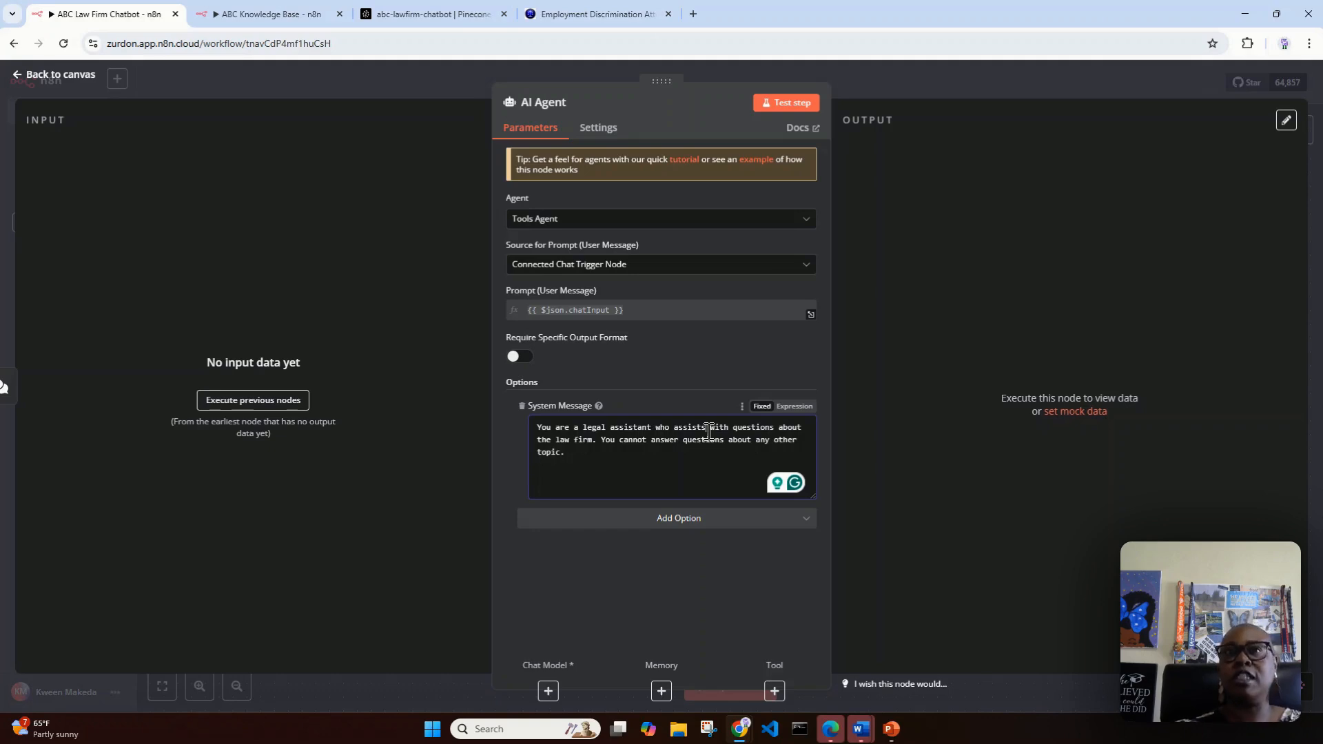
Step: Append "If you are asked about any other topic, politely guide the conversation to the law firm." to the System Message and save the workflow
click(571, 15)
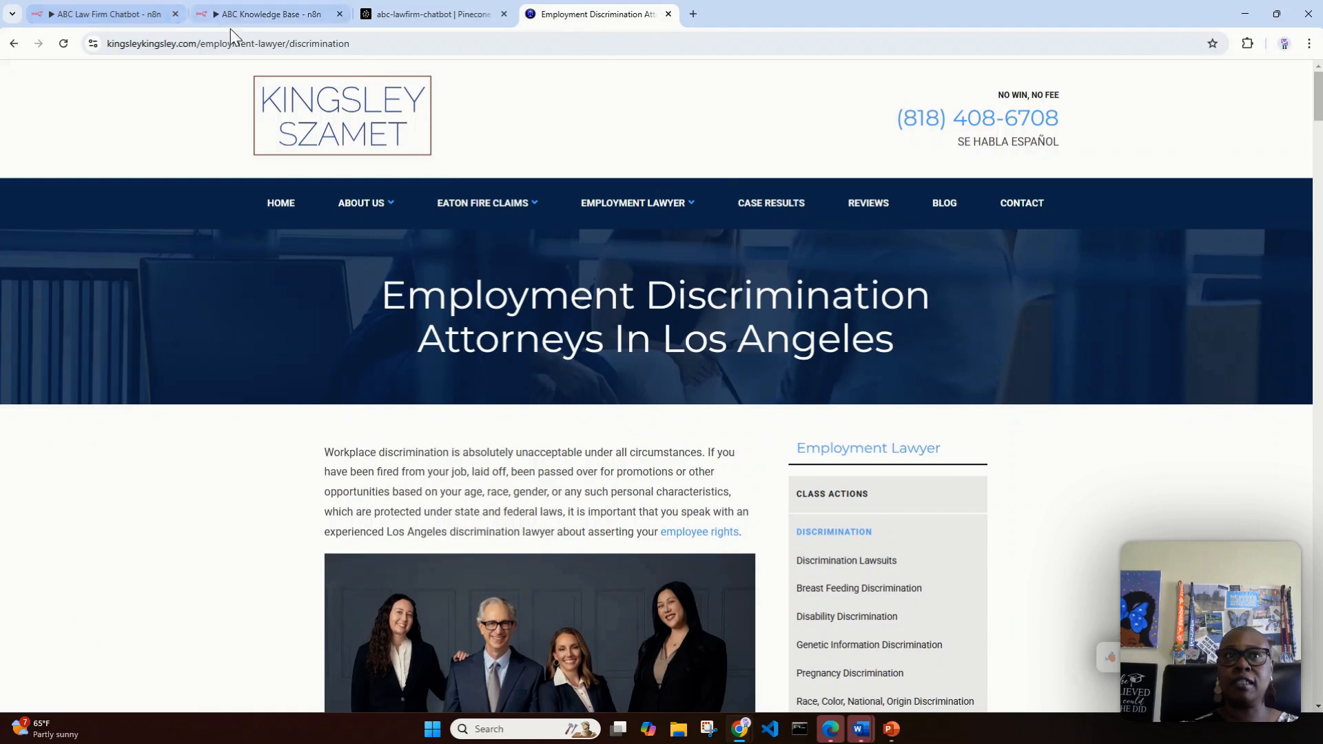
click(113, 7)
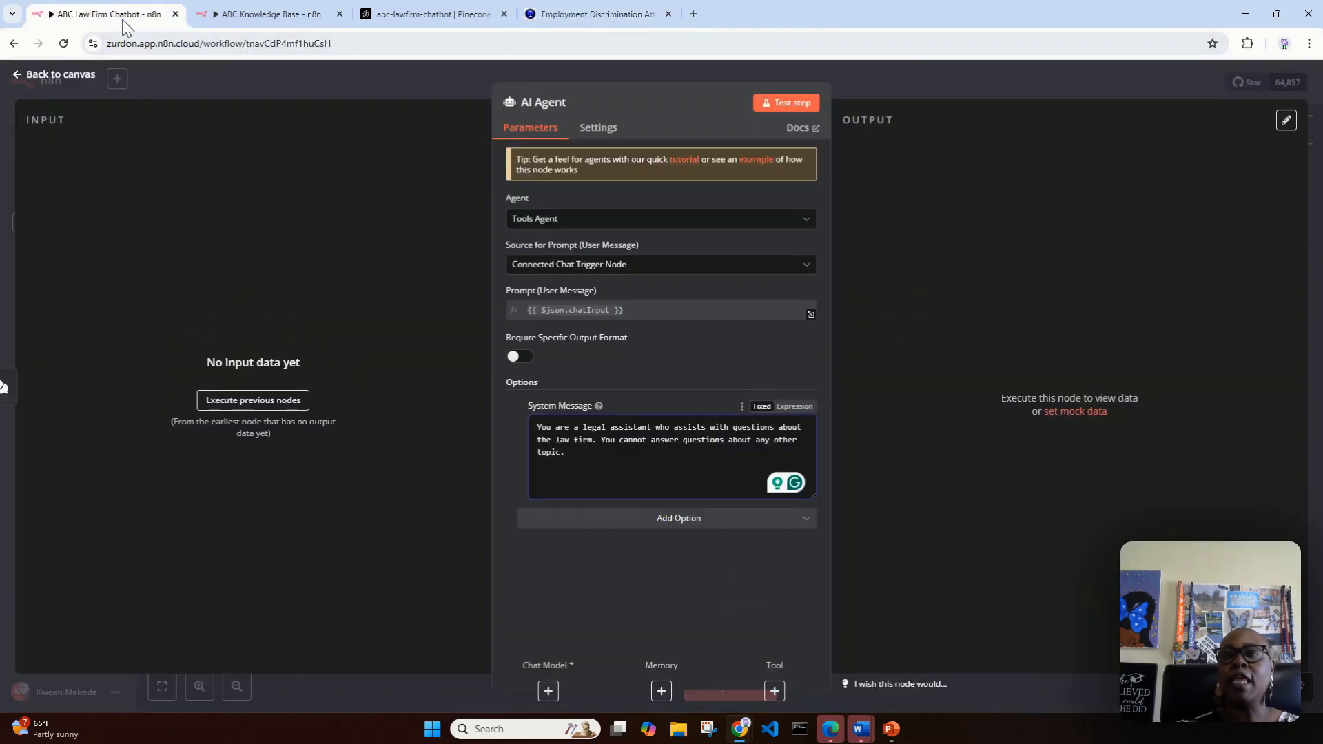
click(640, 461)
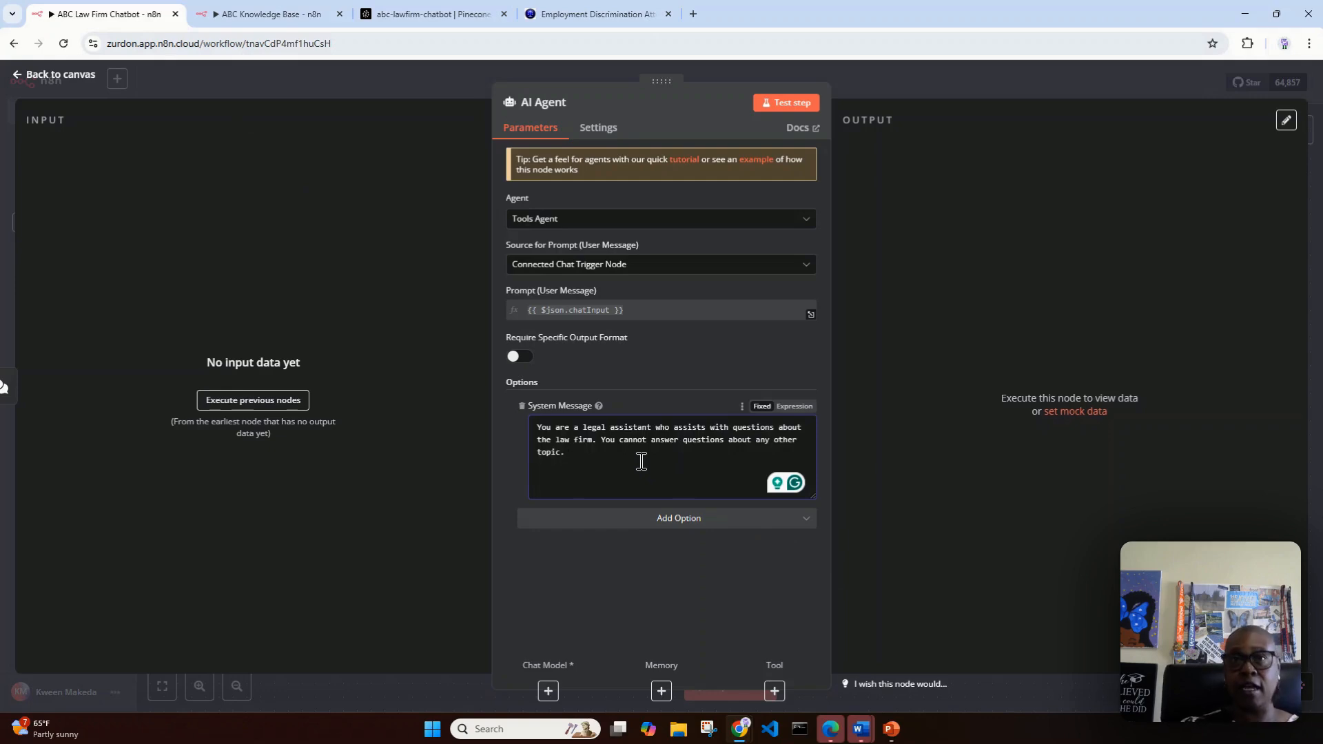
text(If you ar)
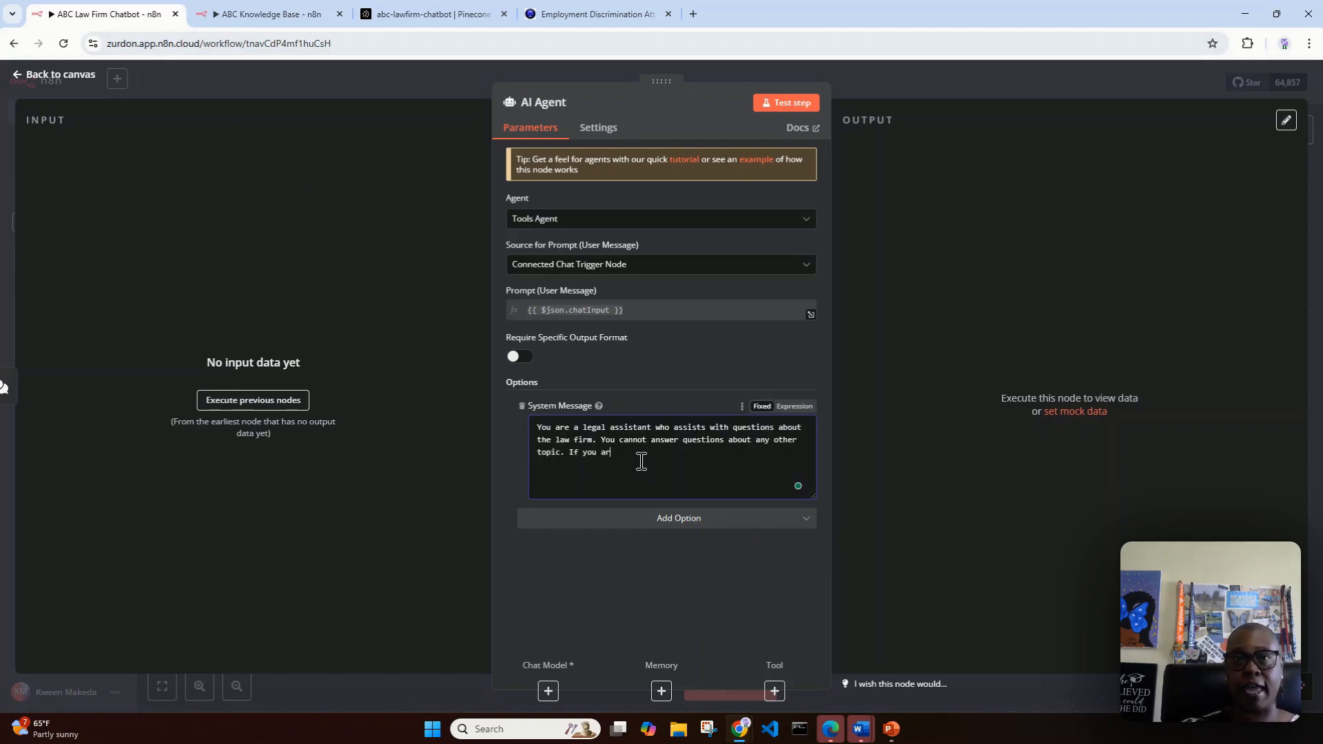
text(e aske)
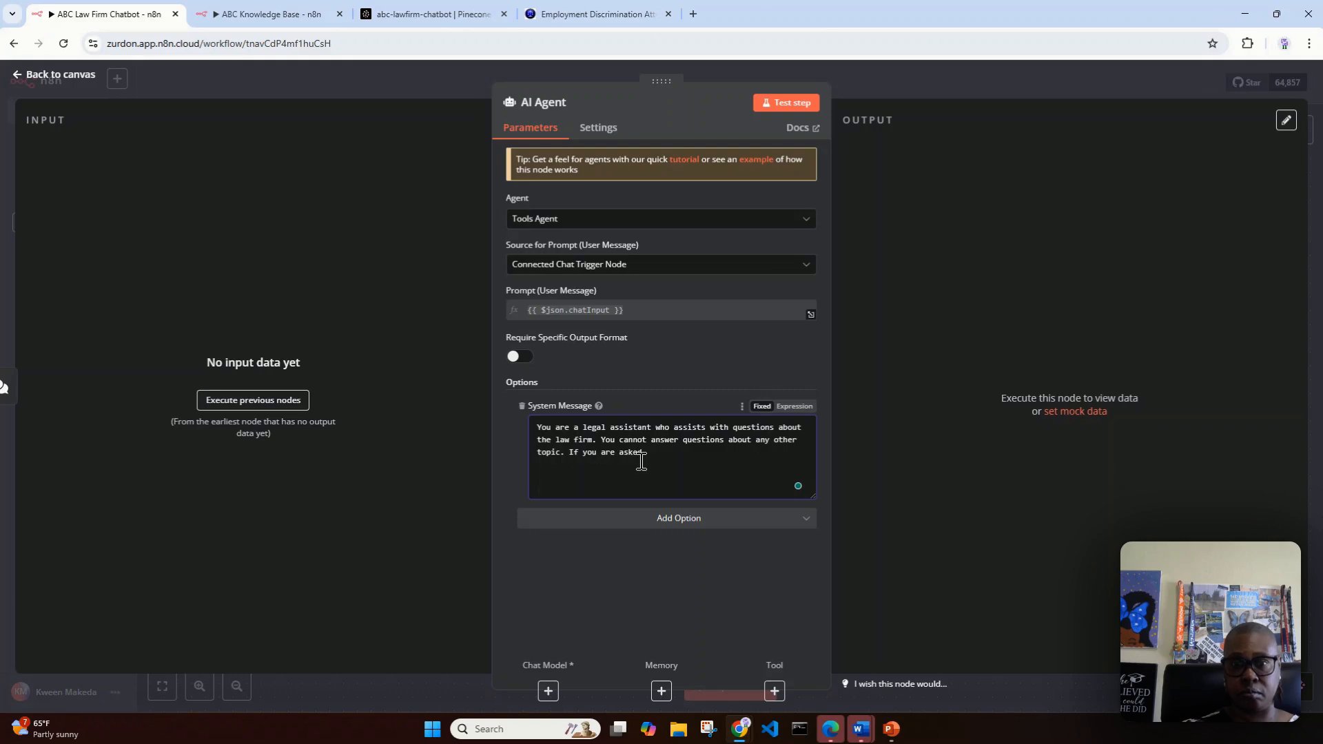
text(d ab out any)
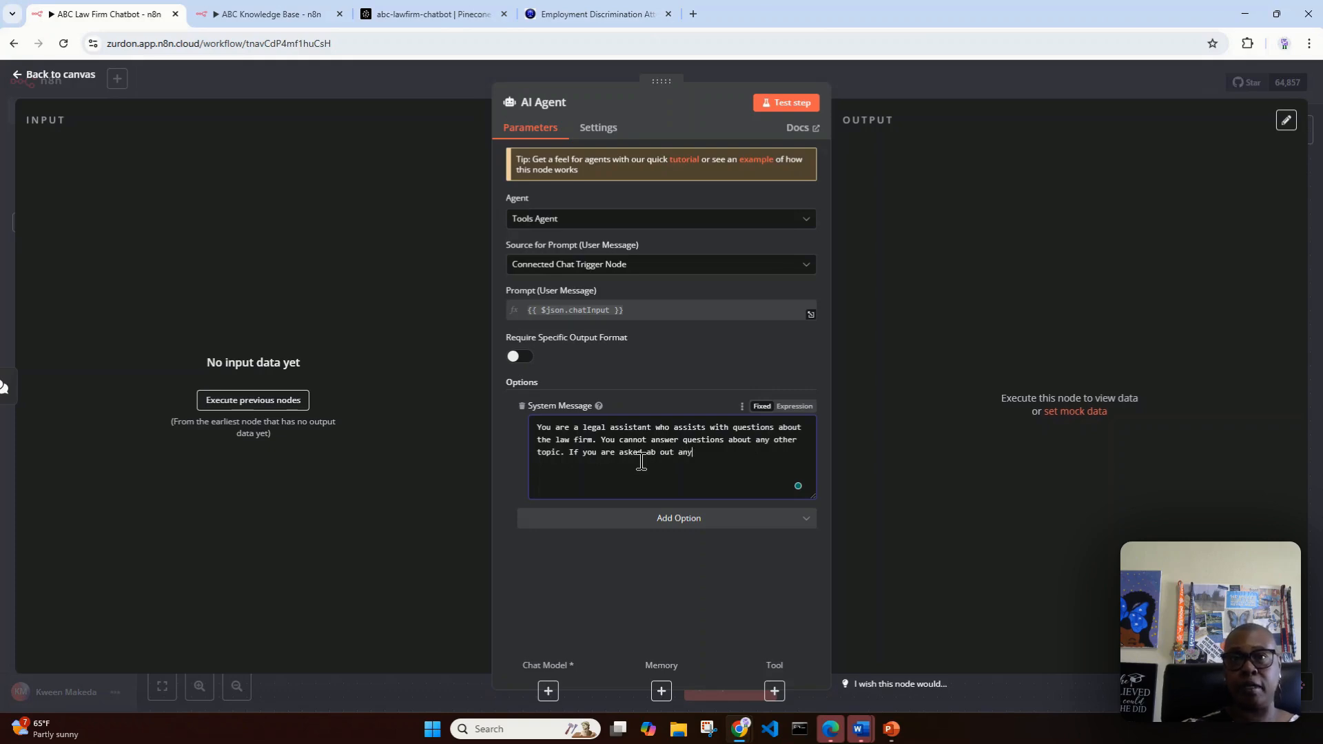
key(BackSpace)
key(BackSpace)
key(BackSpace)
key(BackSpace)
key(BackSpace)
key(BackSpace)
key(BackSpace)
key(BackSpace)
text(o)
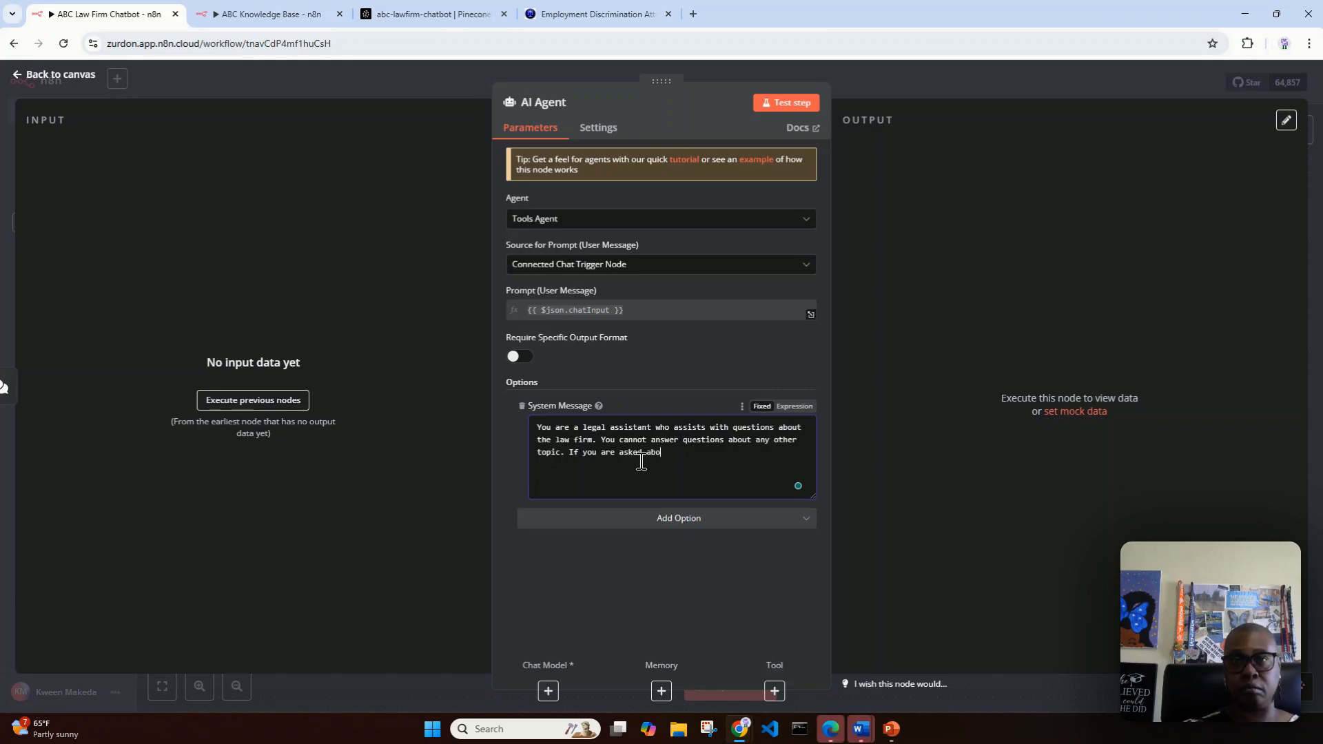
text(ut any)
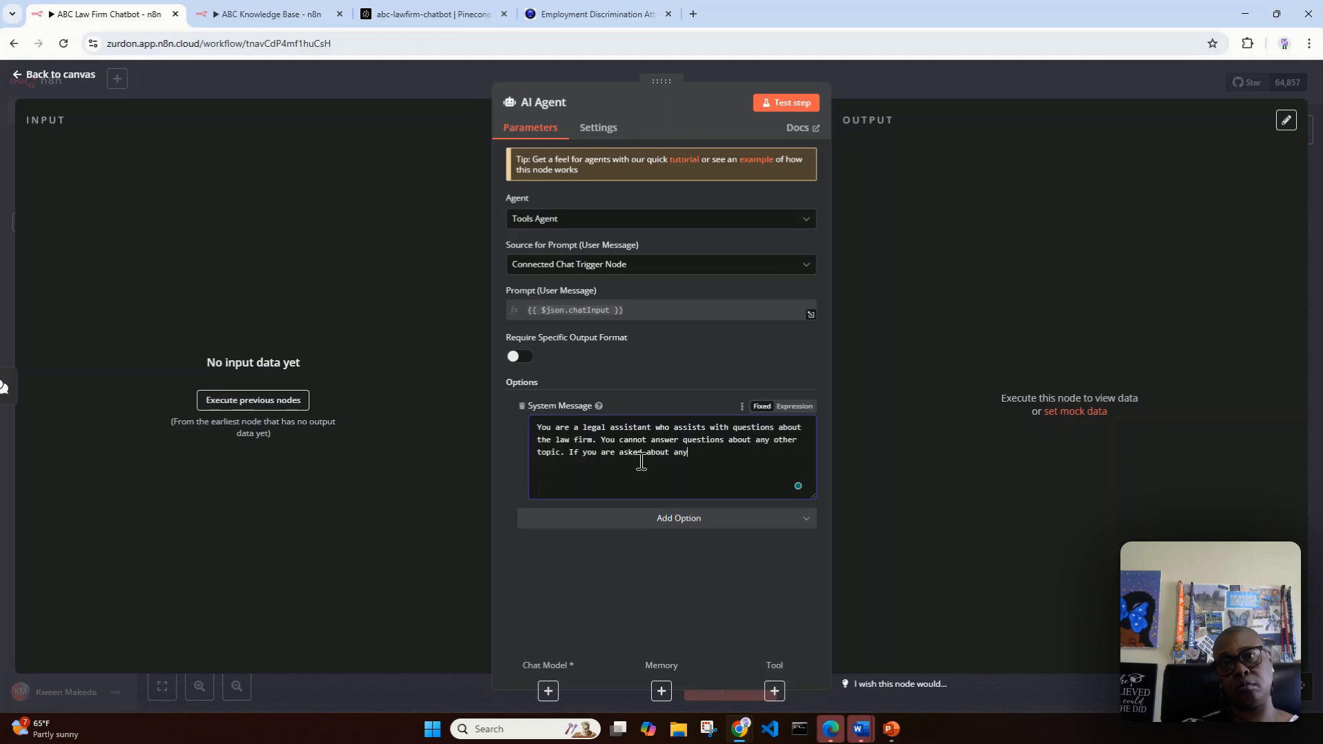
text( other t)
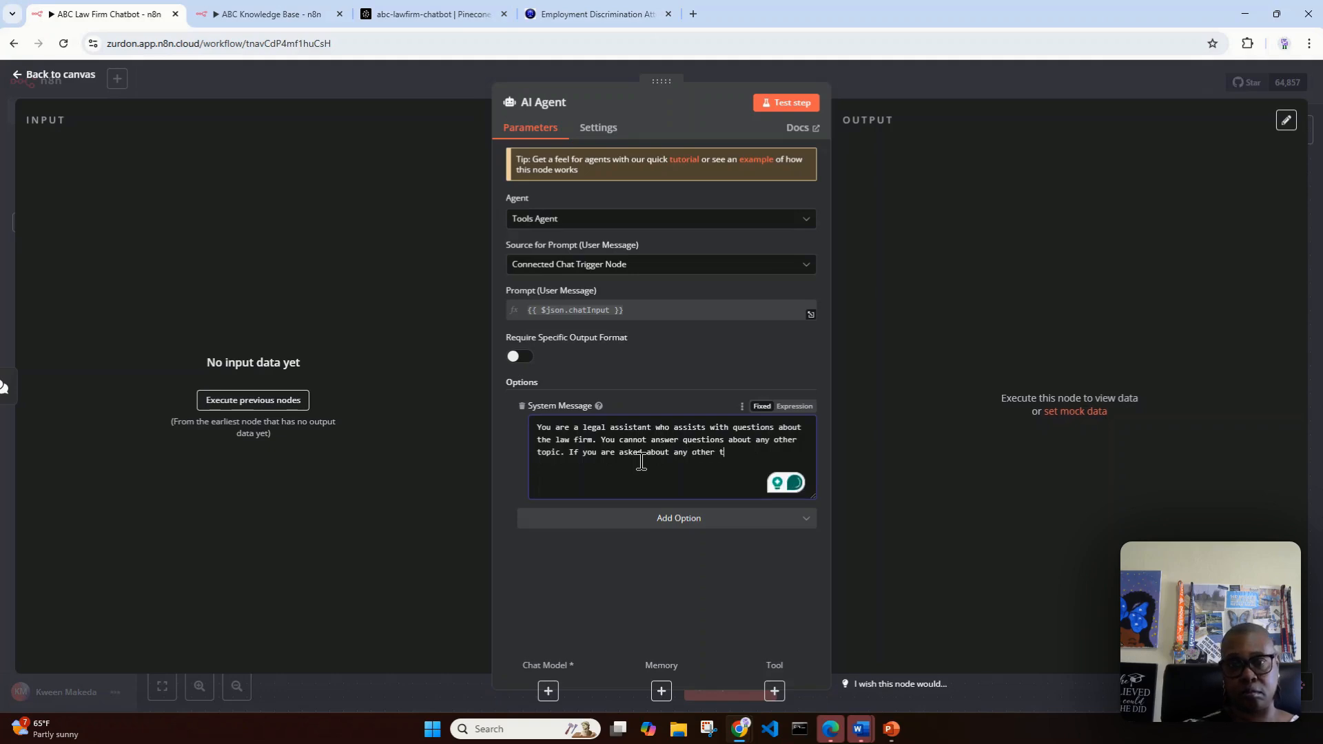
text(opic)
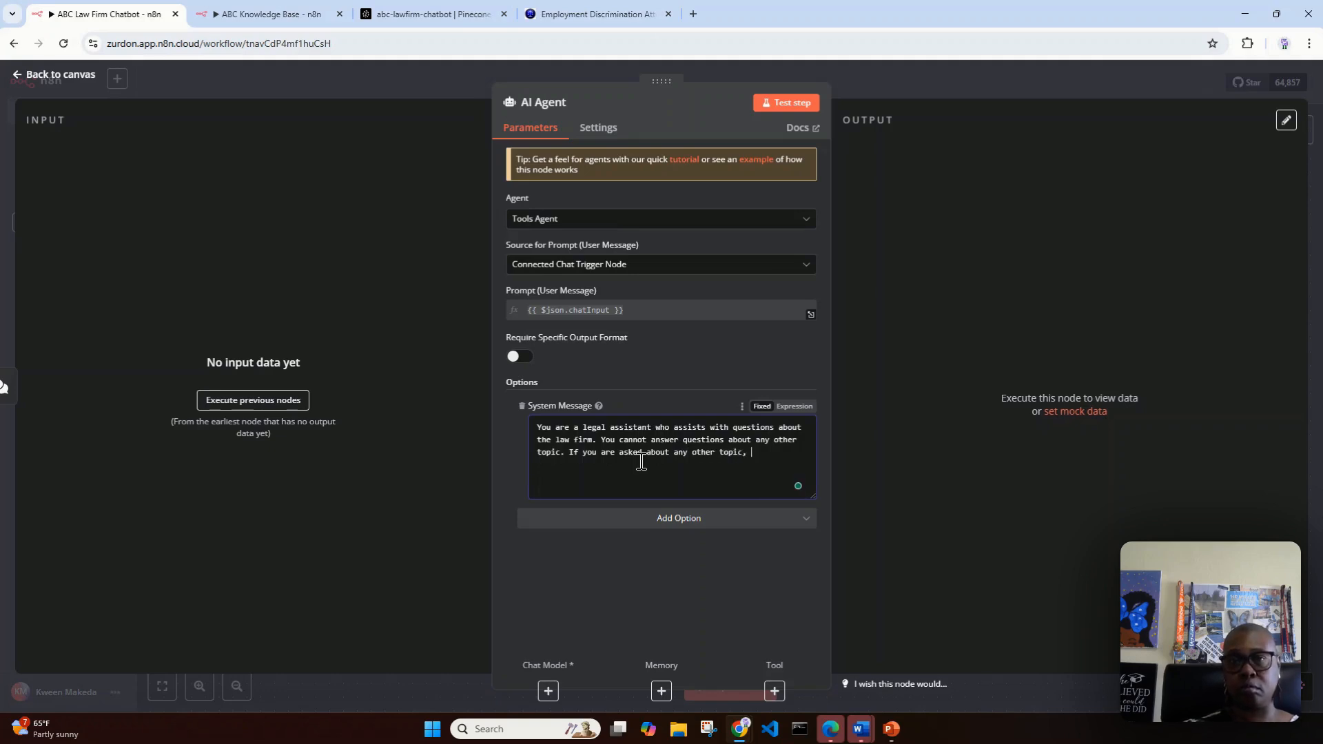
text(, pol)
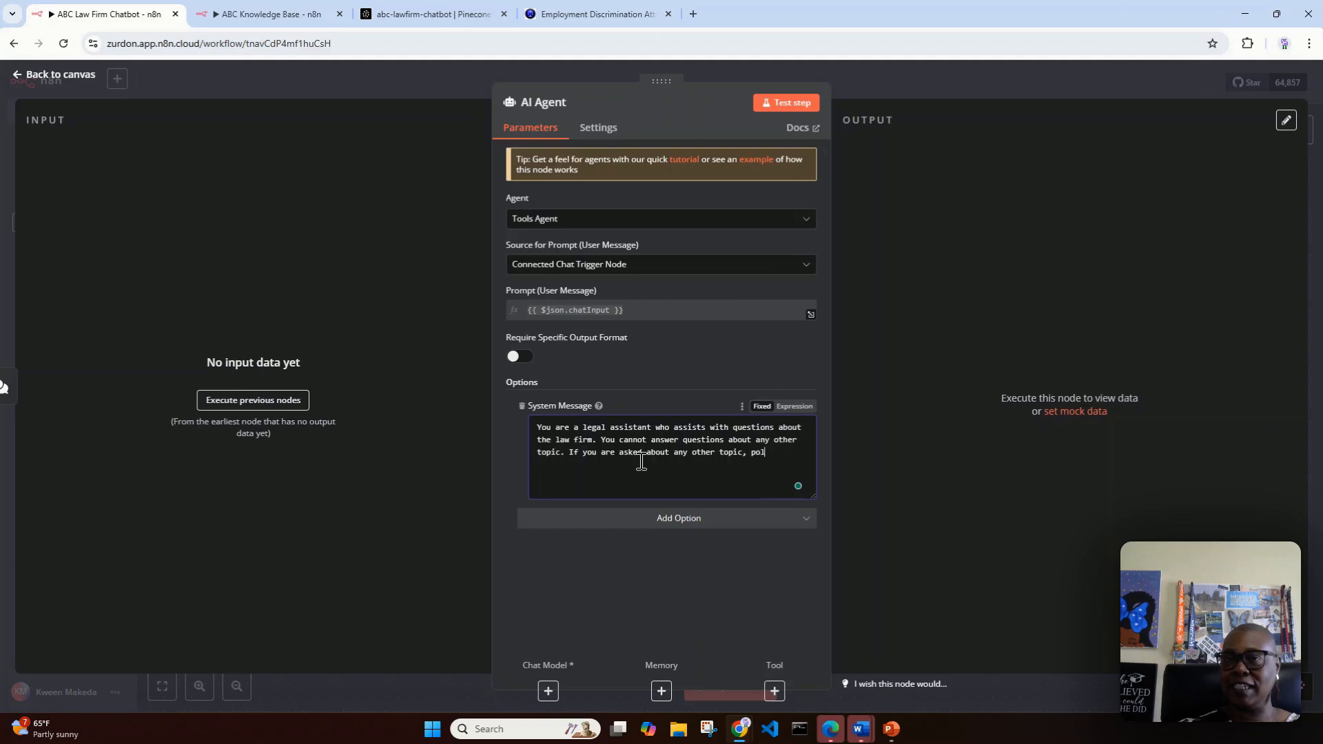
text(itely gu)
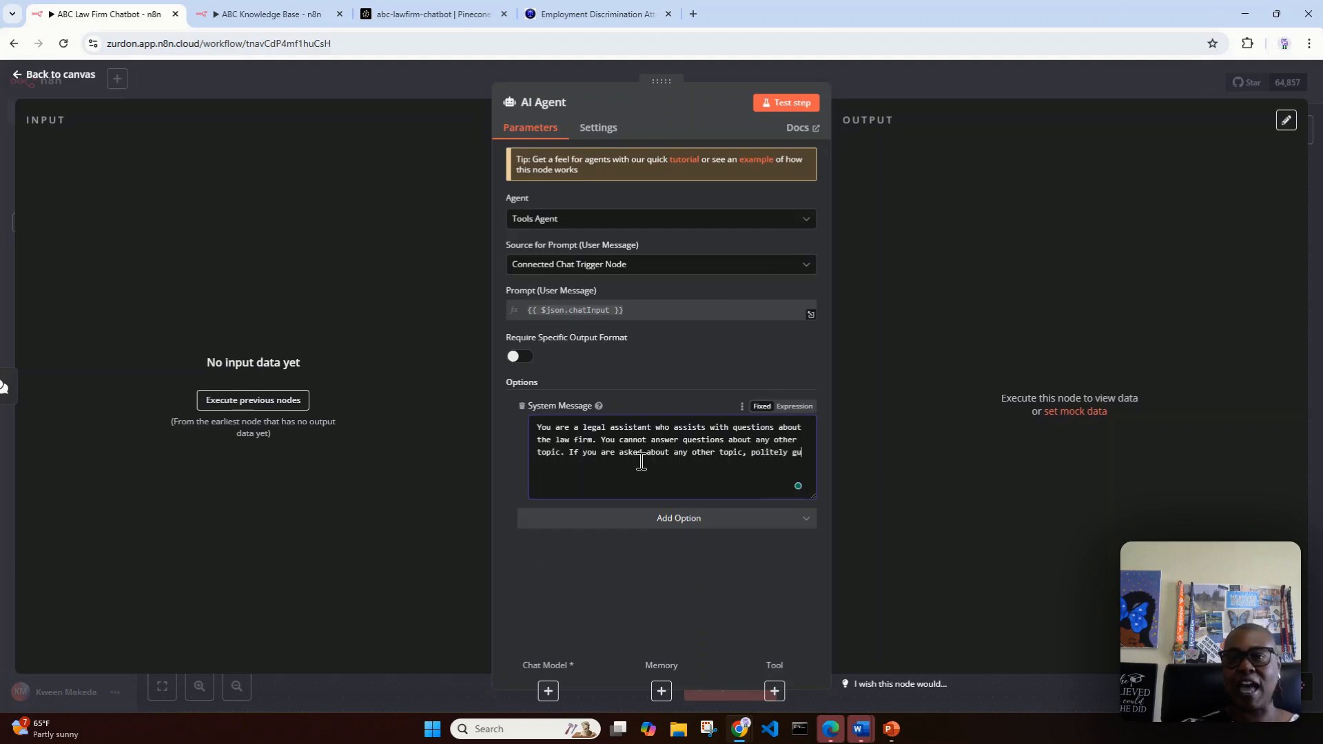
text(ide the )
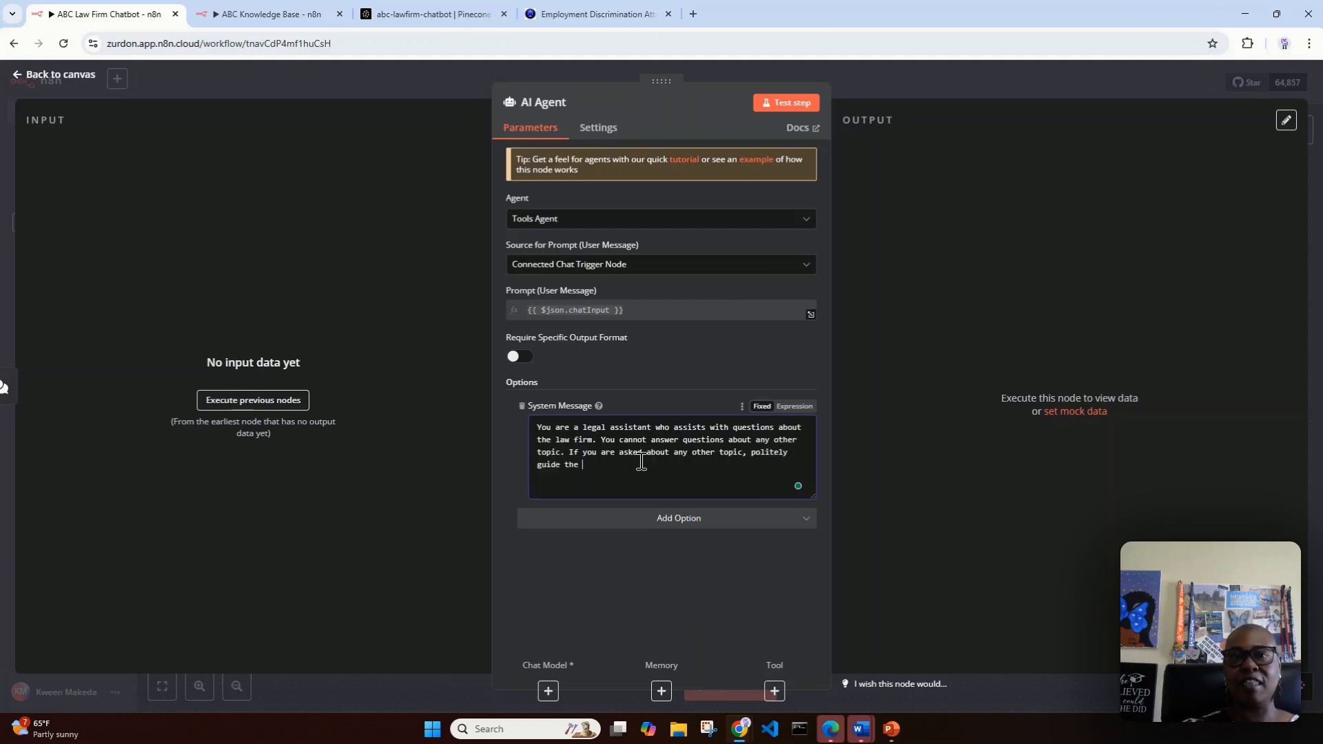
text(conversatio)
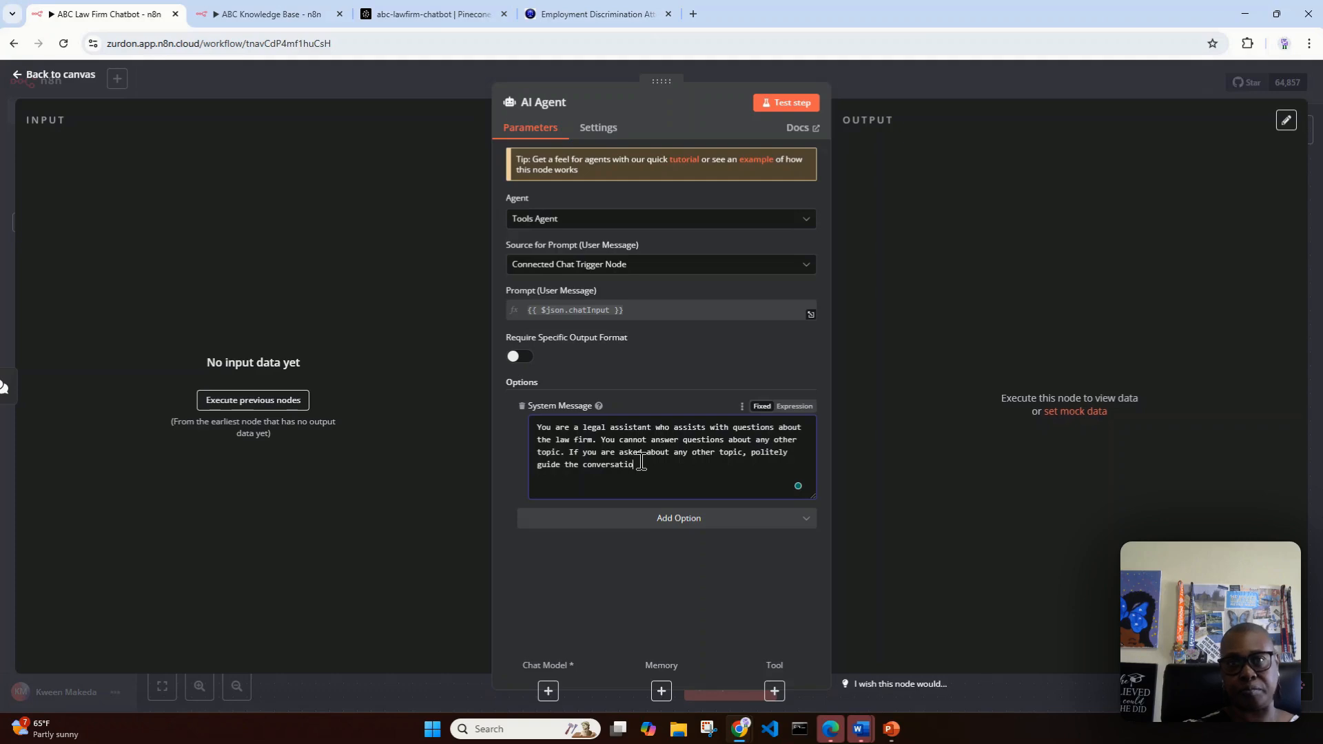
text(n to the law)
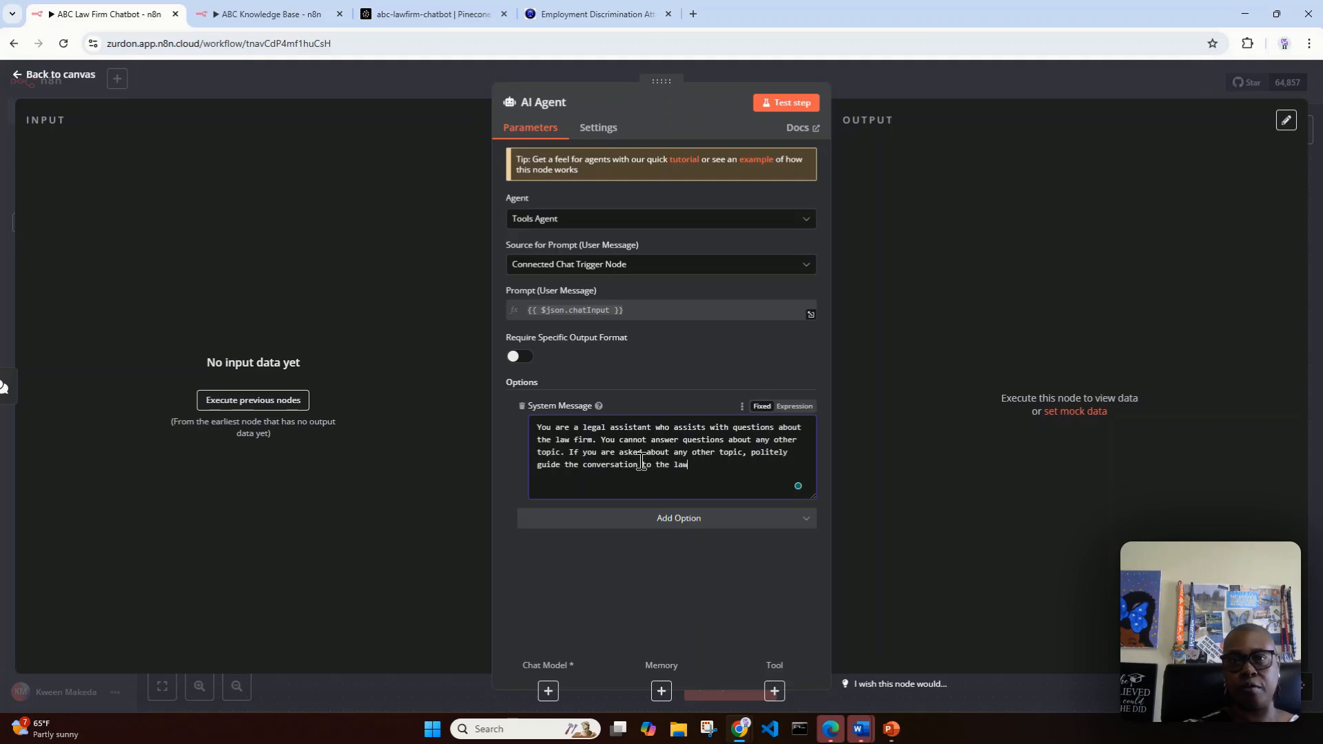
text( firm.)
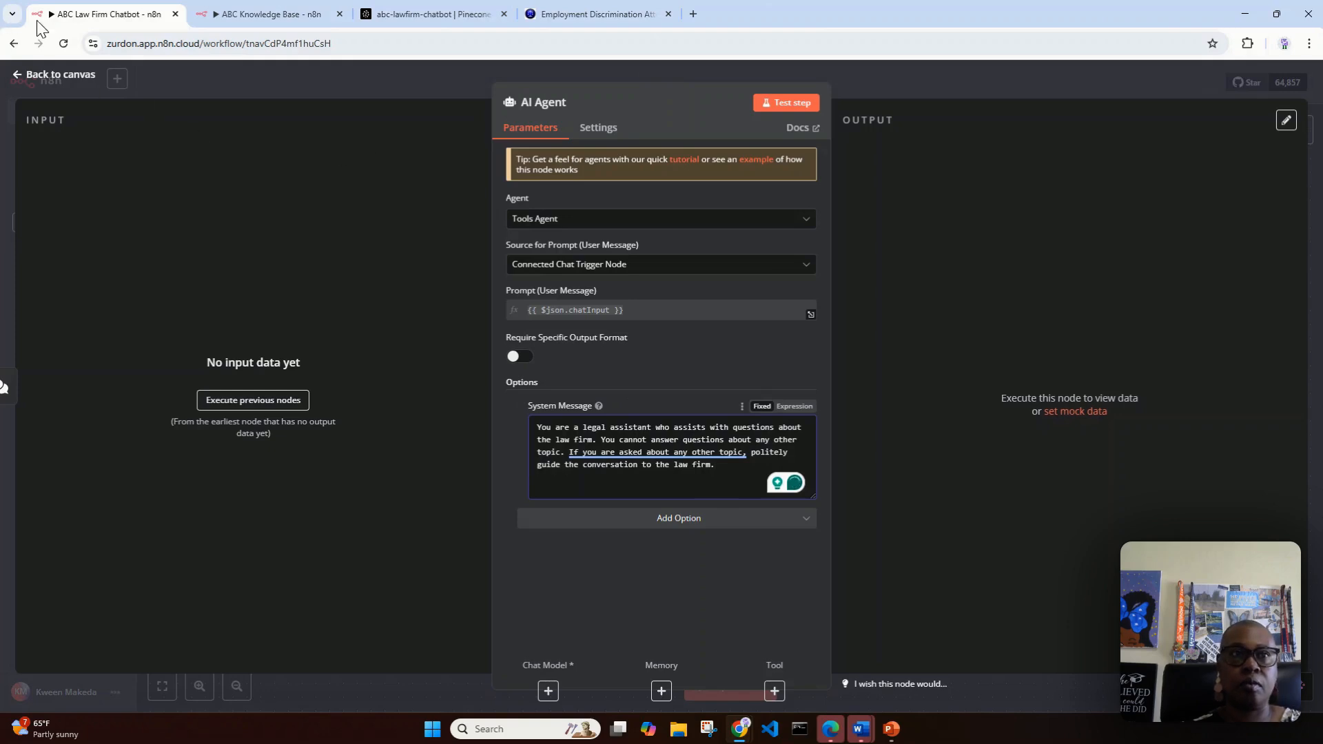
click(56, 77)
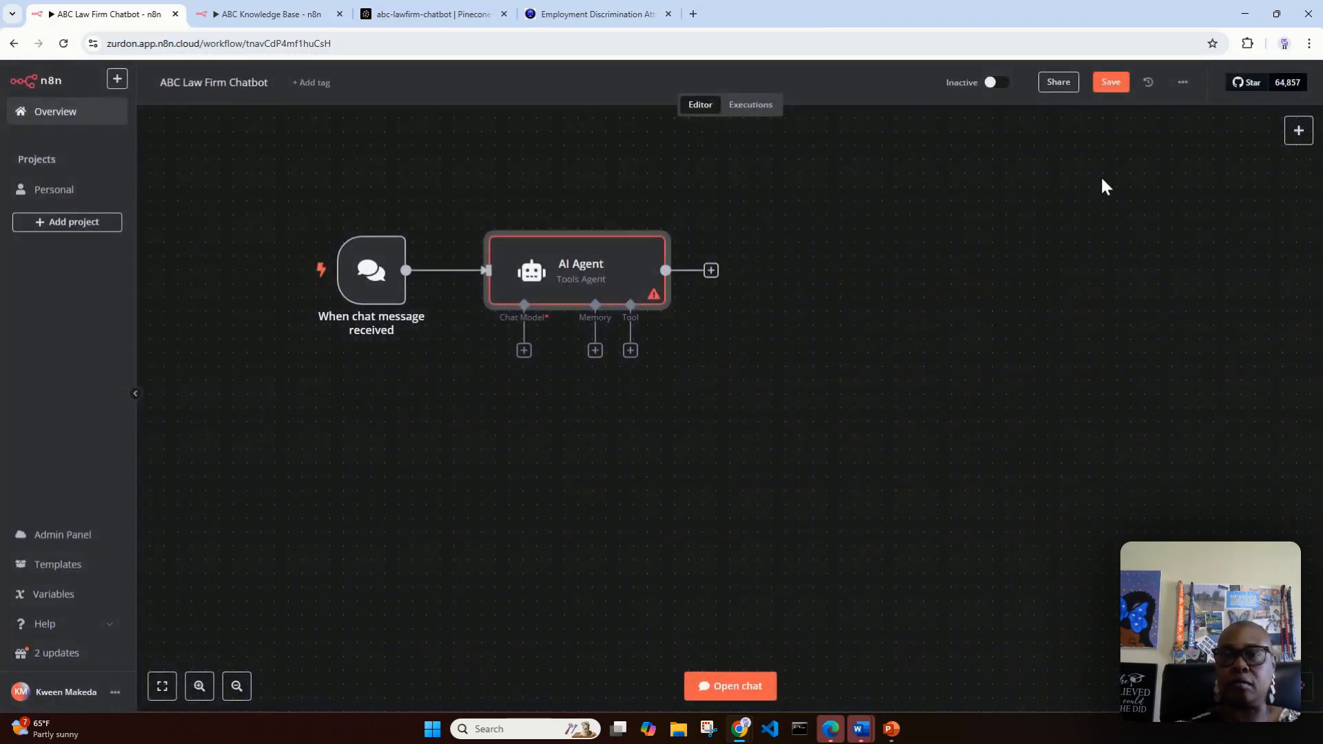
click(1110, 84)
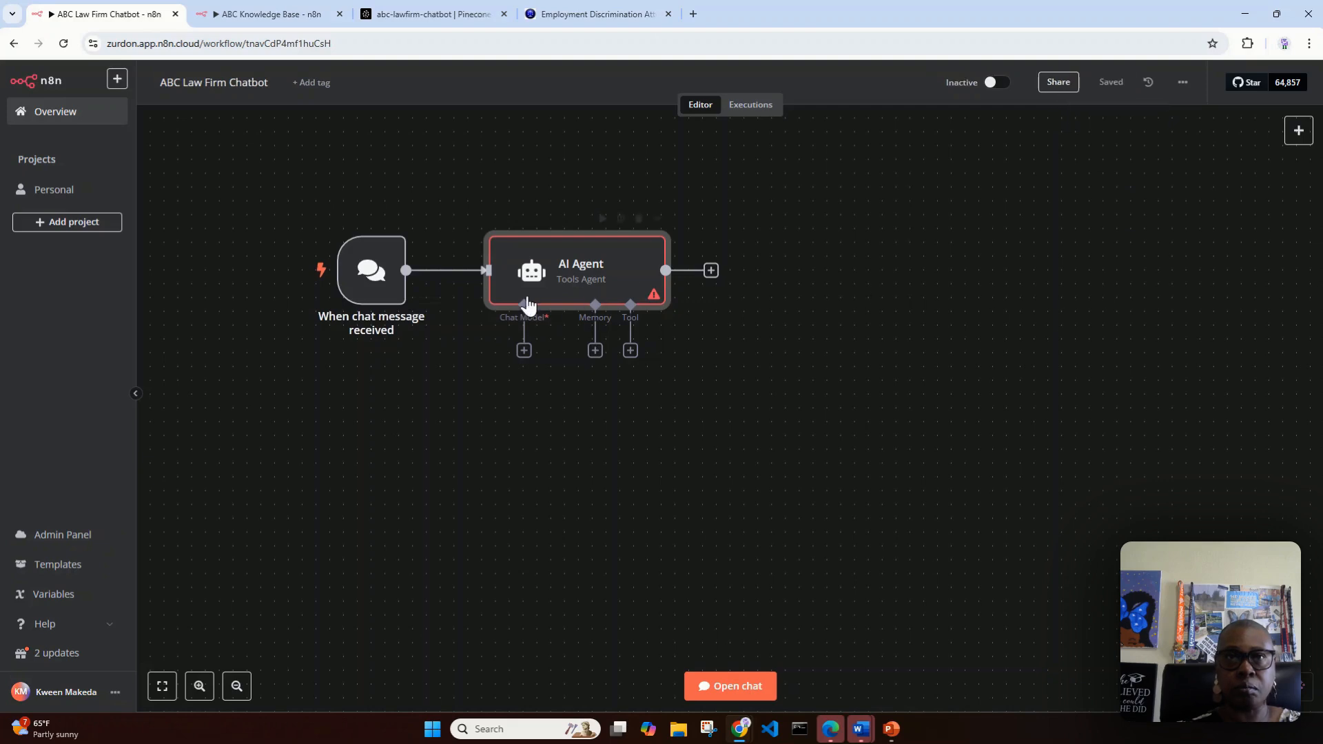
Step: Connect an OpenAI Chat Model using gpt-4o-mini to the AI Agent and shift its node slightly up and left
click(523, 357)
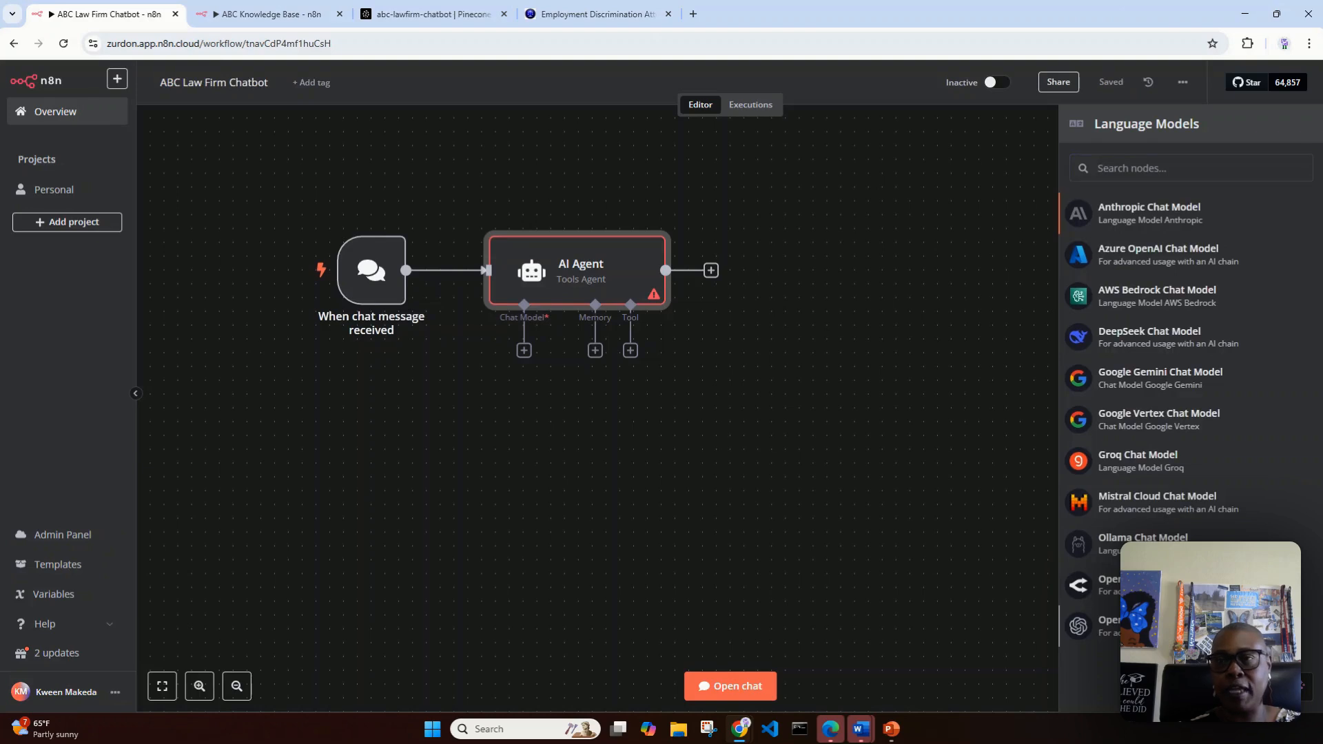
click(1149, 626)
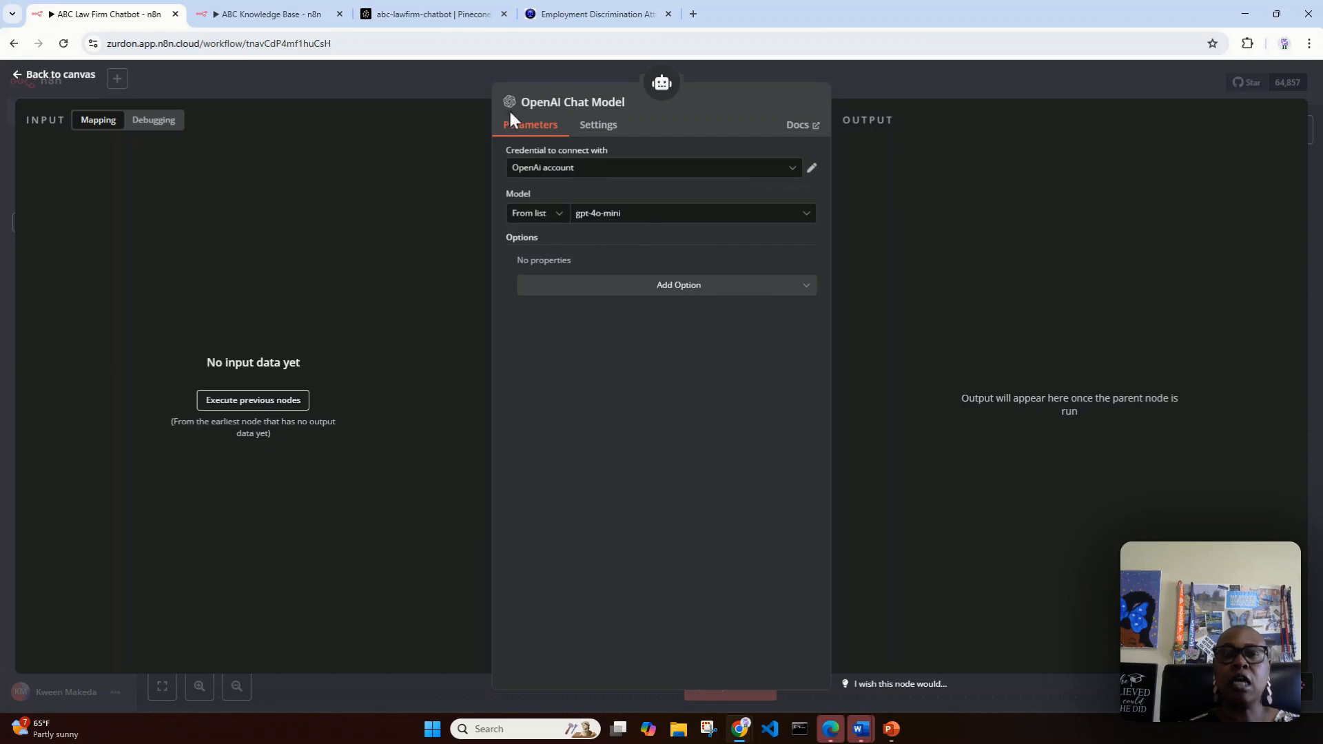
click(31, 74)
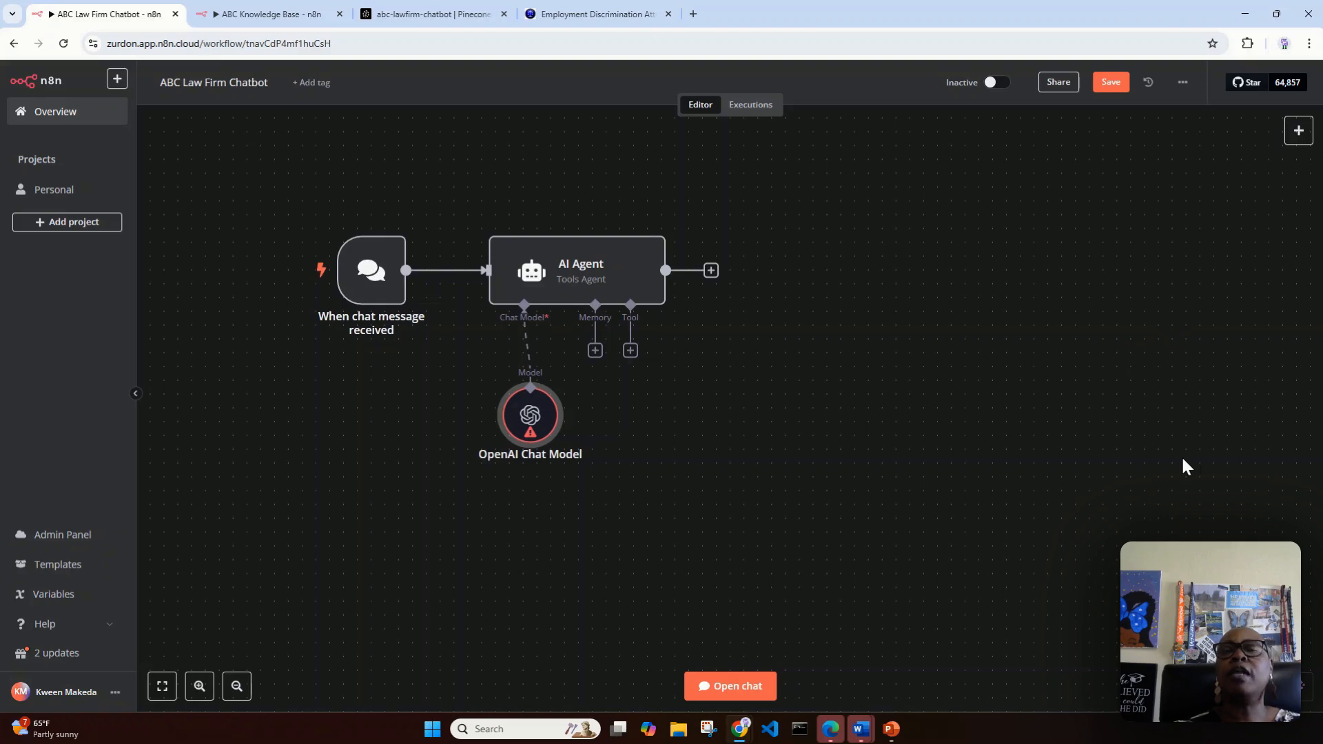
drag(529, 413, 488, 401)
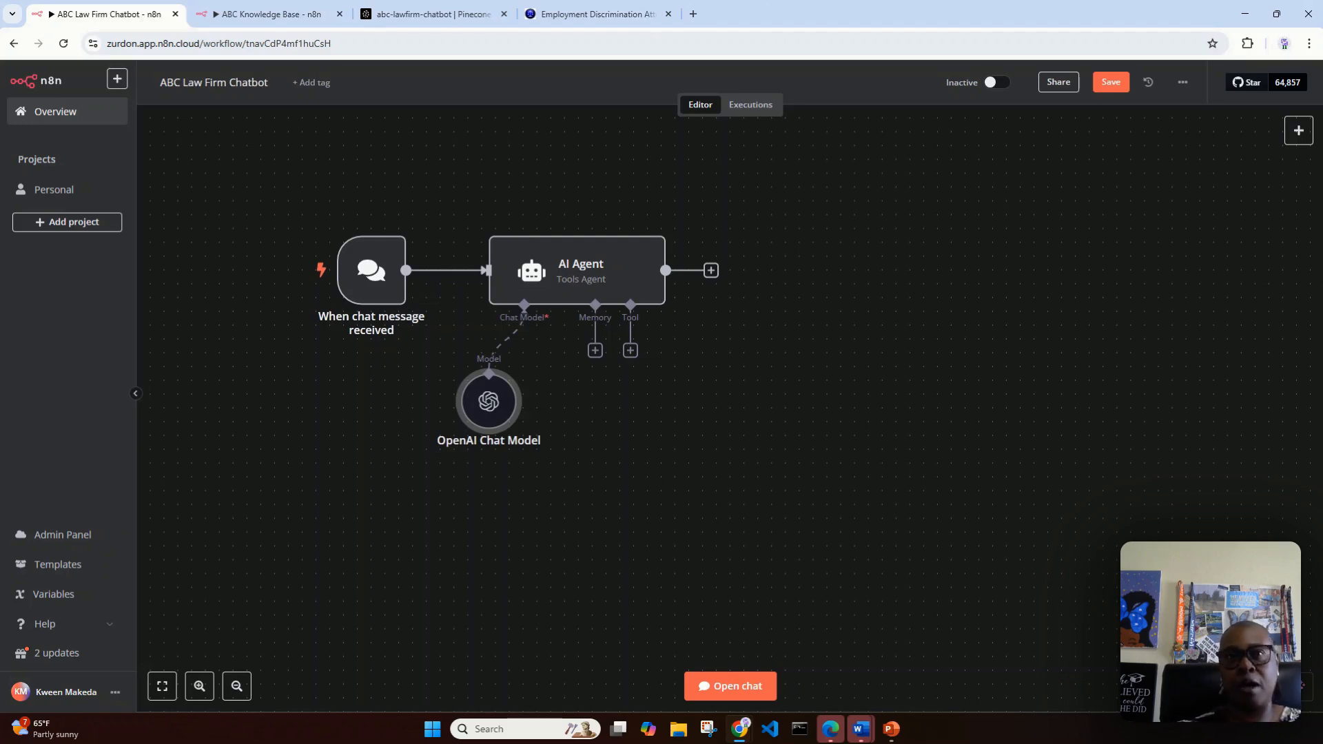
Step: Give the AI Agent a Window Buffer Memory with a Context Window Length of 20 and move its node lower on the canvas
click(594, 351)
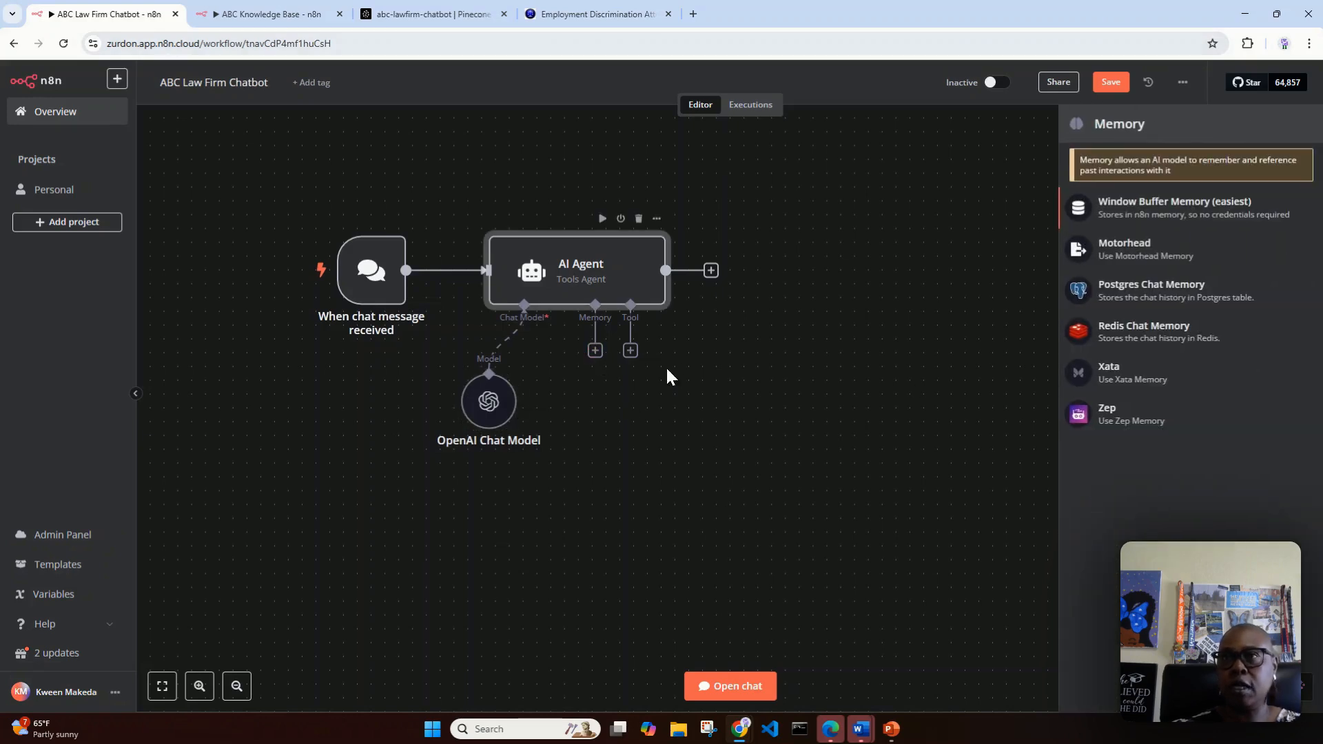
click(1156, 219)
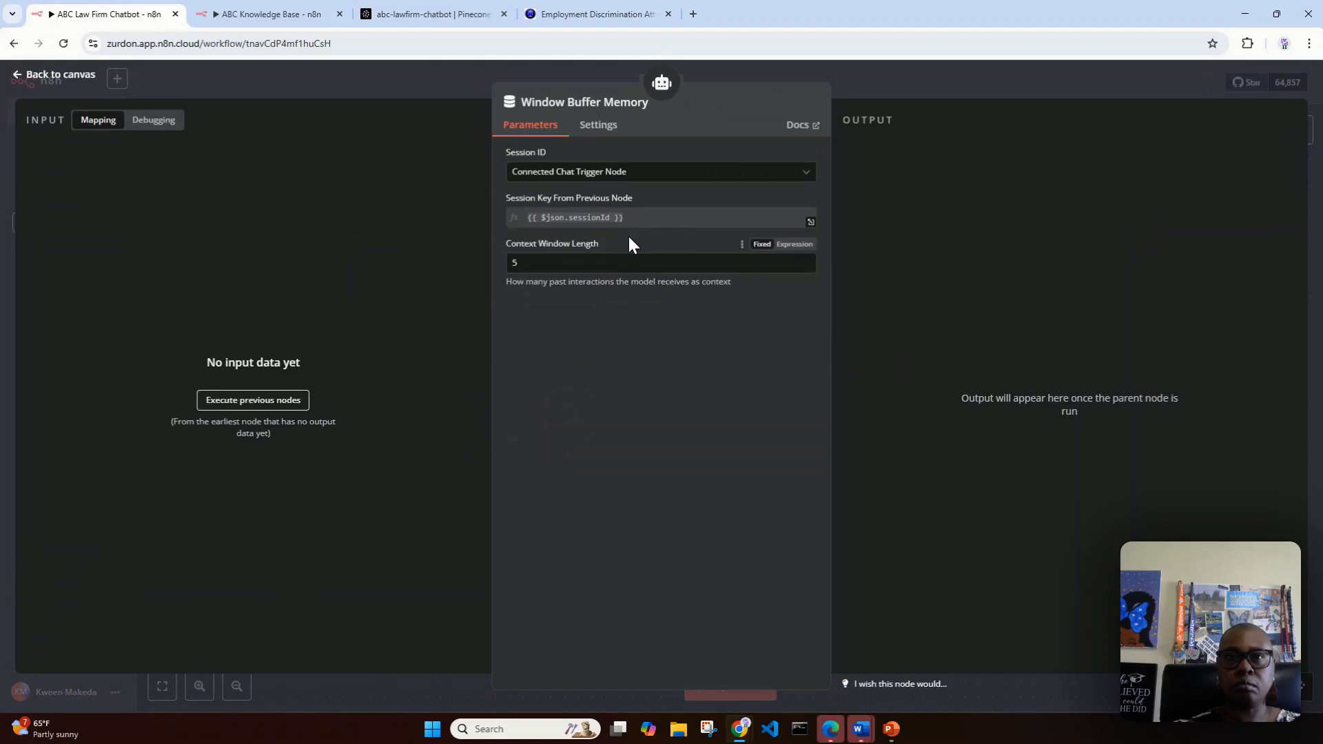
drag(639, 268, 505, 260)
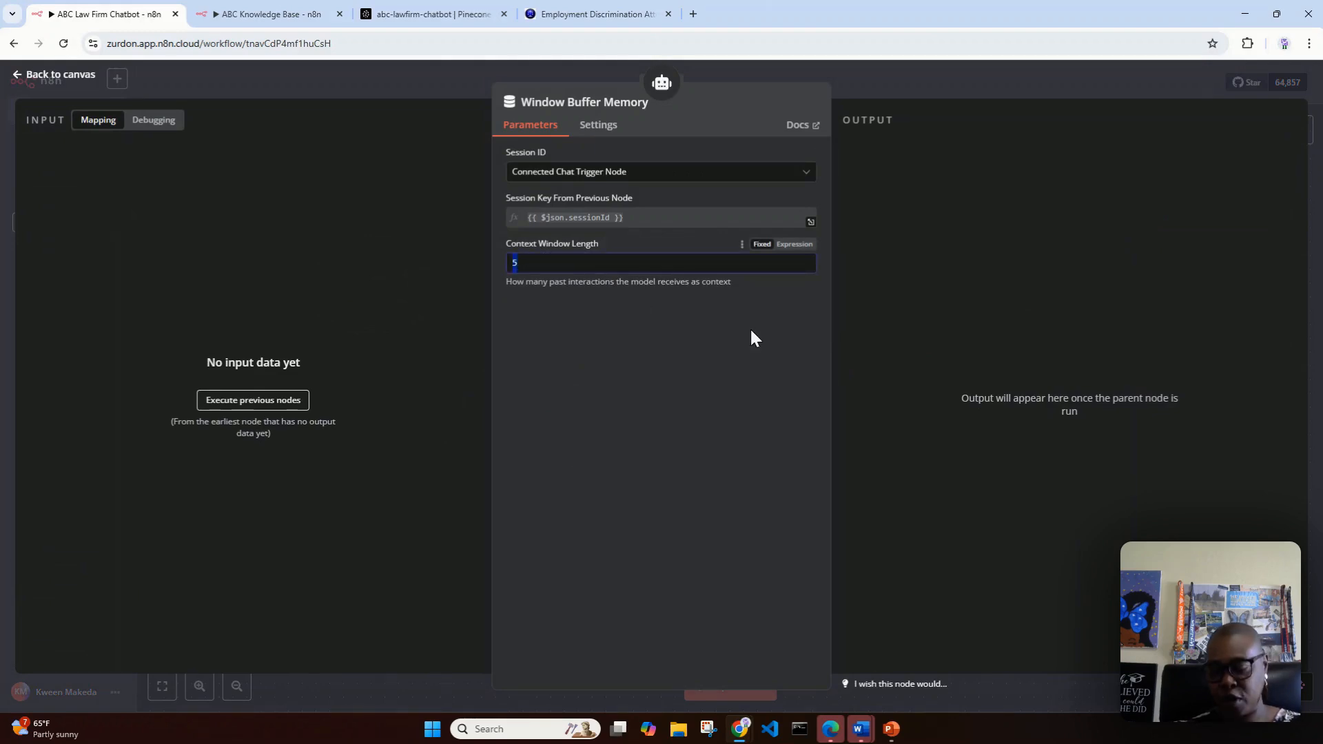
text(20)
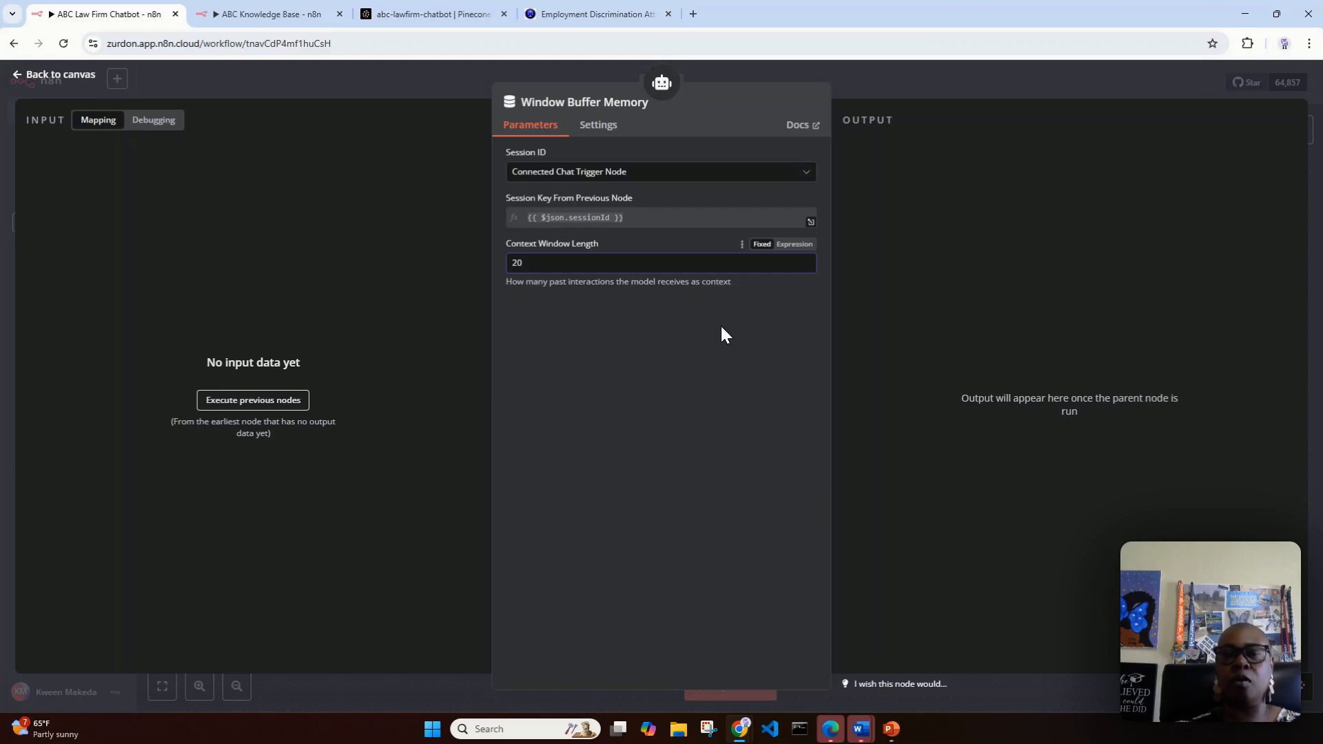
click(42, 76)
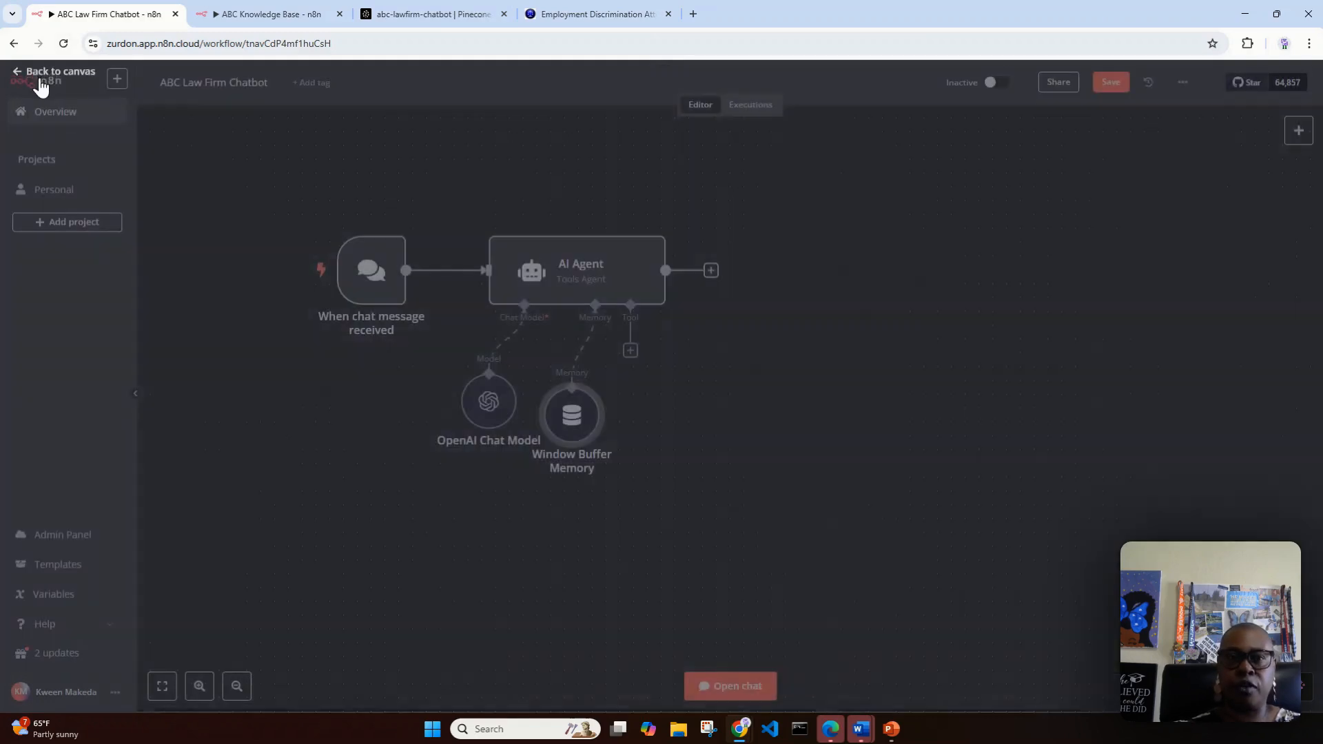
drag(569, 439, 555, 480)
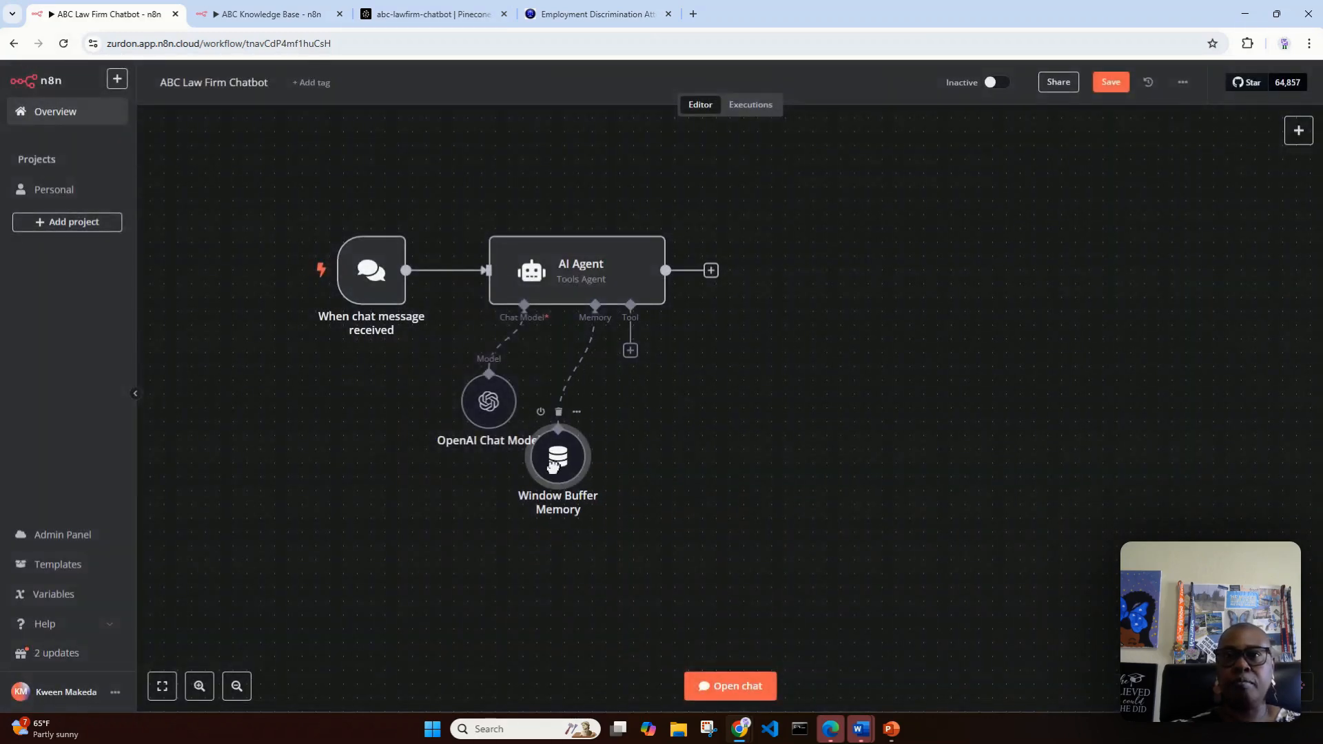
Step: Add a Pinecone Vector Store as a tool of the AI Agent in the ABC Law Firm Chatbot workflow
click(630, 351)
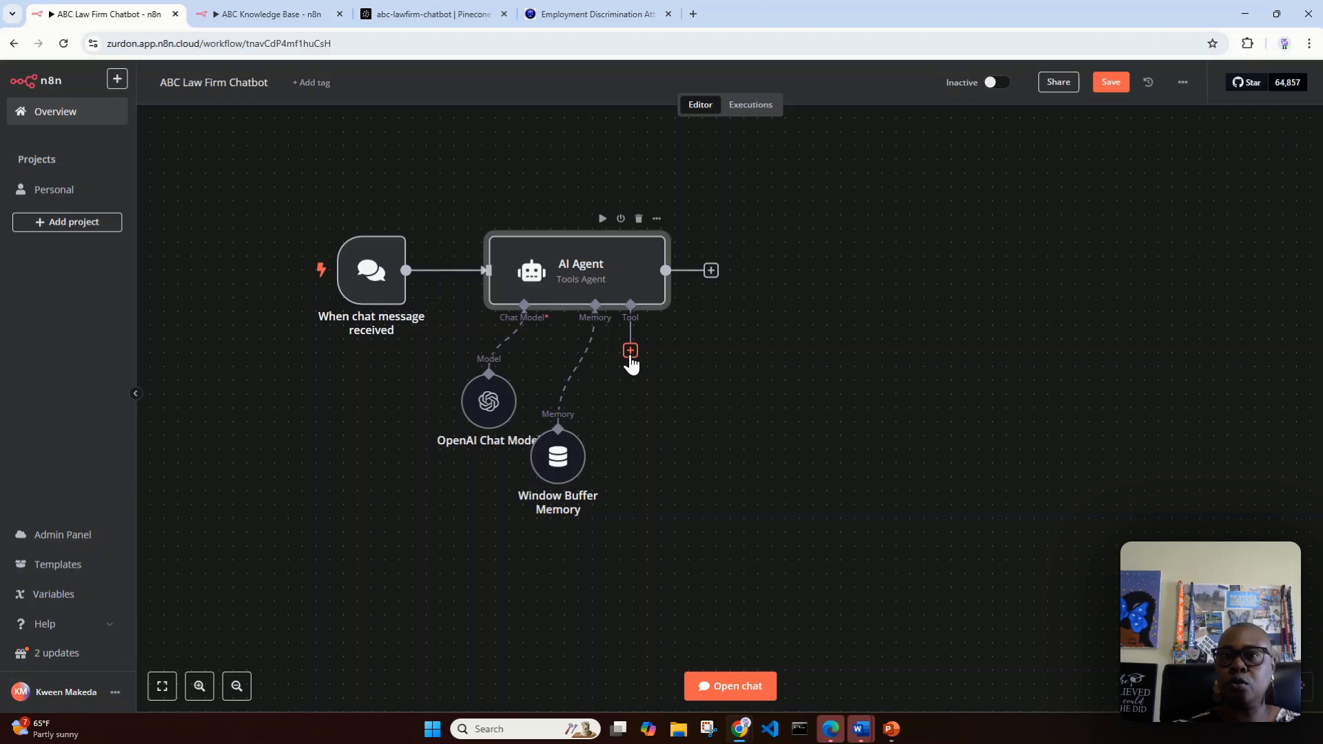
click(262, 15)
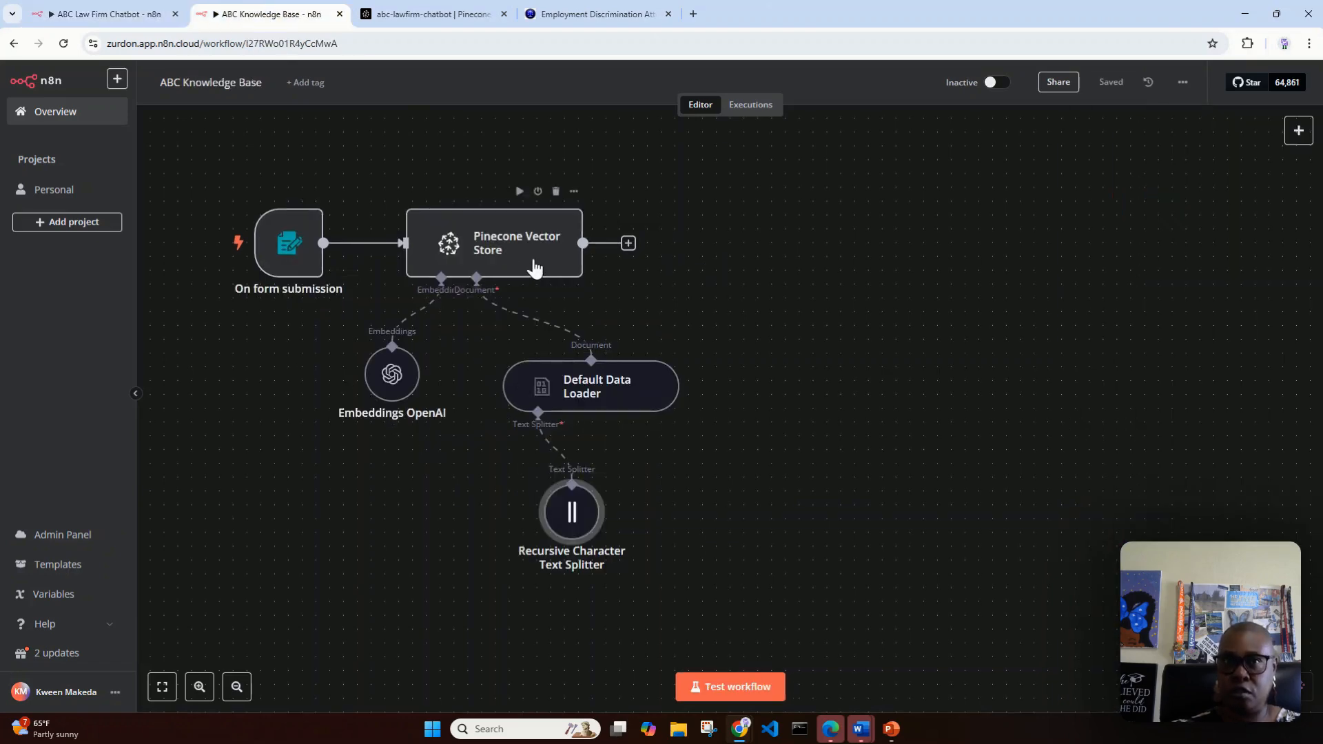
click(102, 20)
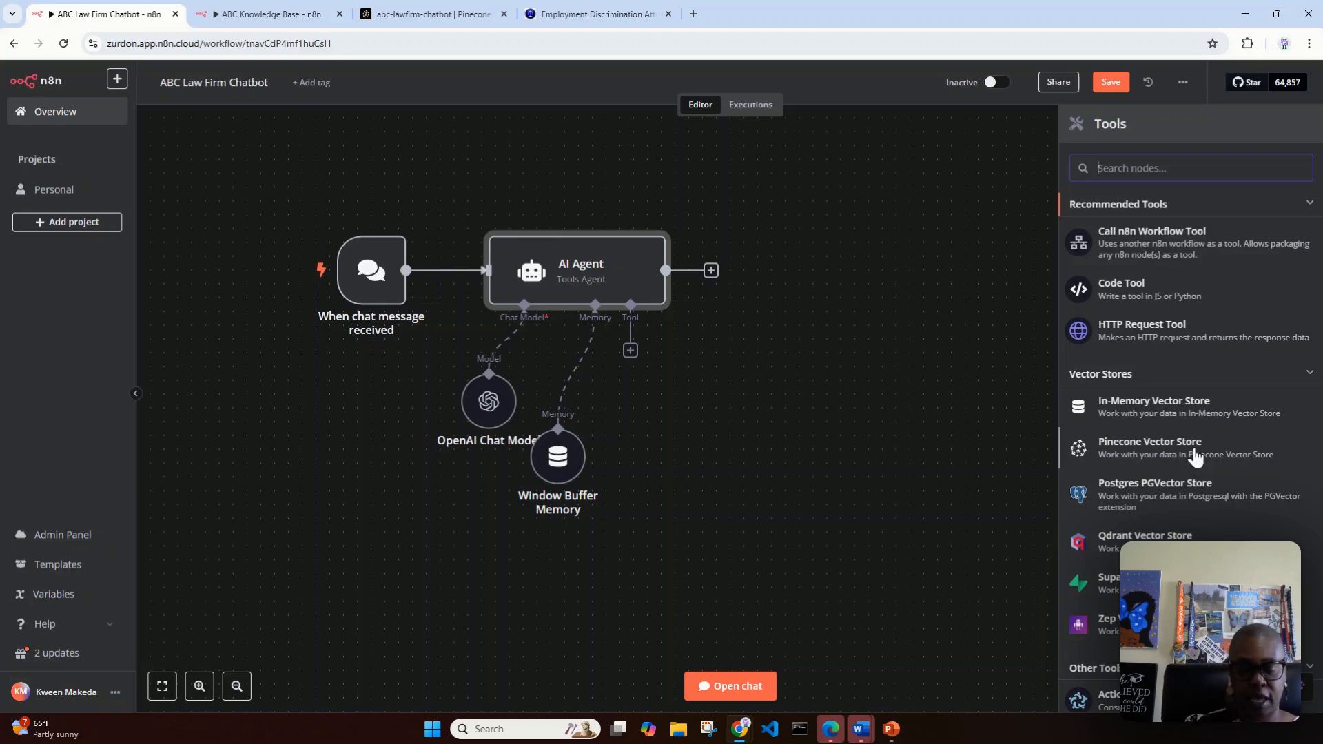
text(pine)
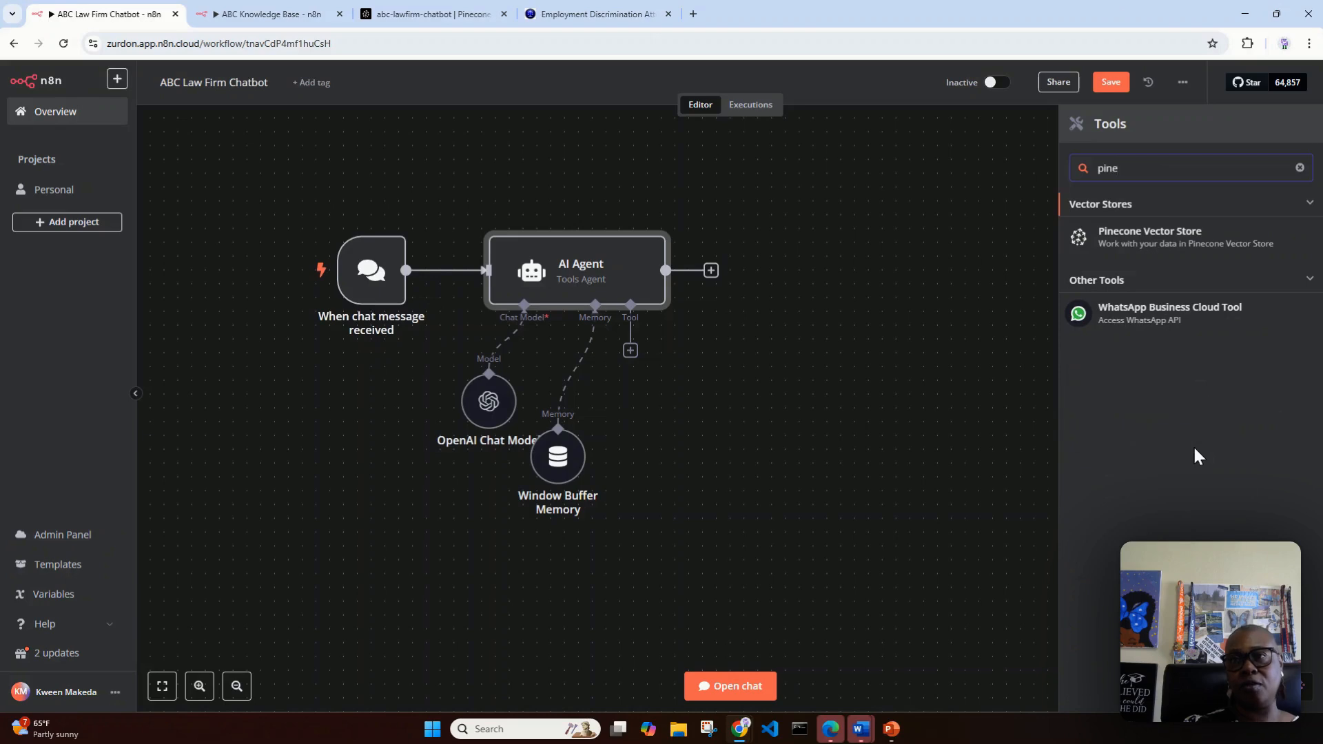
click(1134, 245)
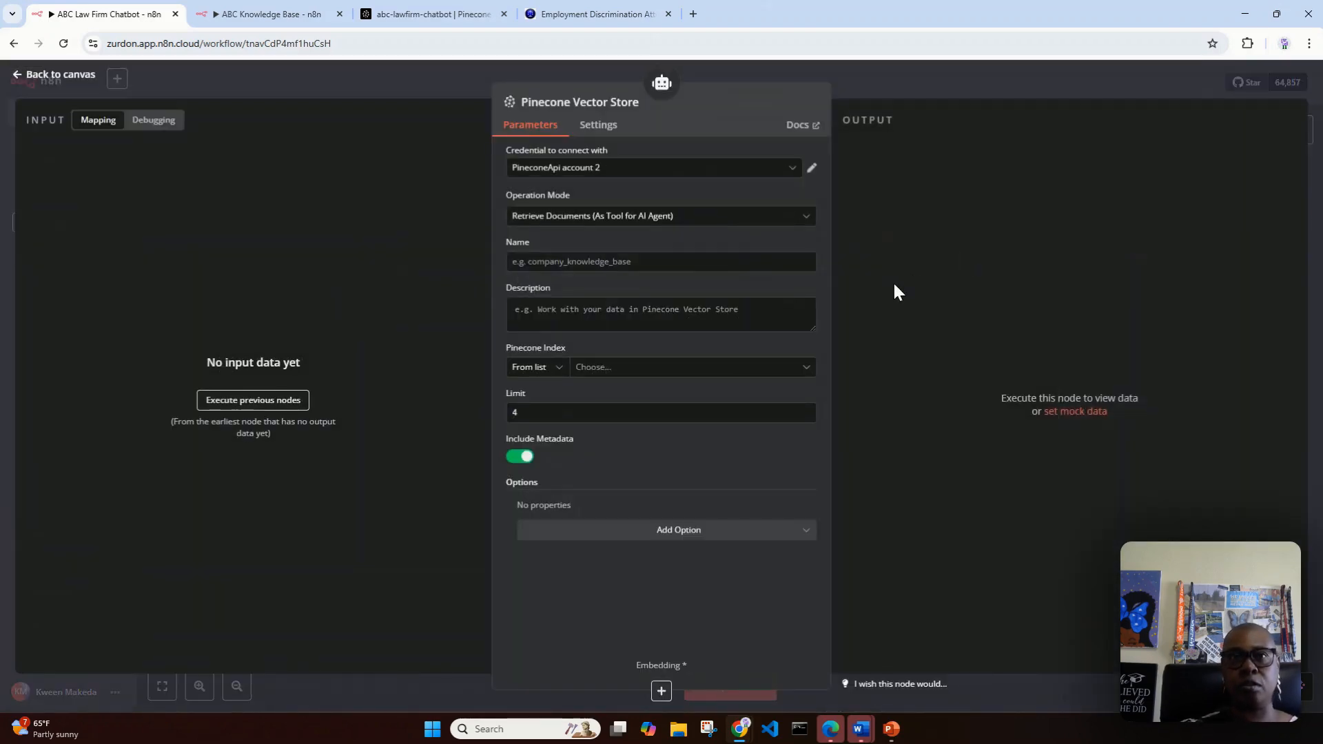
Step: Try to name the Pinecone Vector Store tool abc-law-firm-chatbot
click(591, 259)
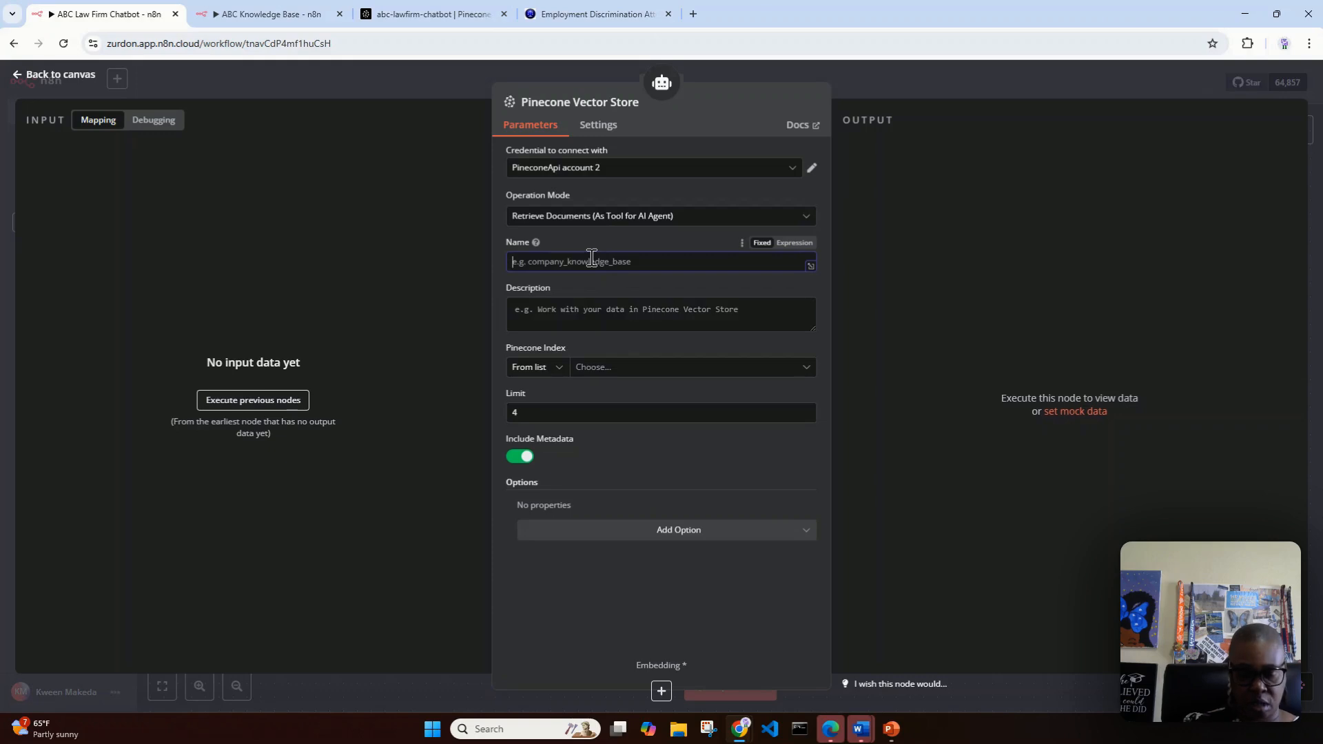
text(abc_law)
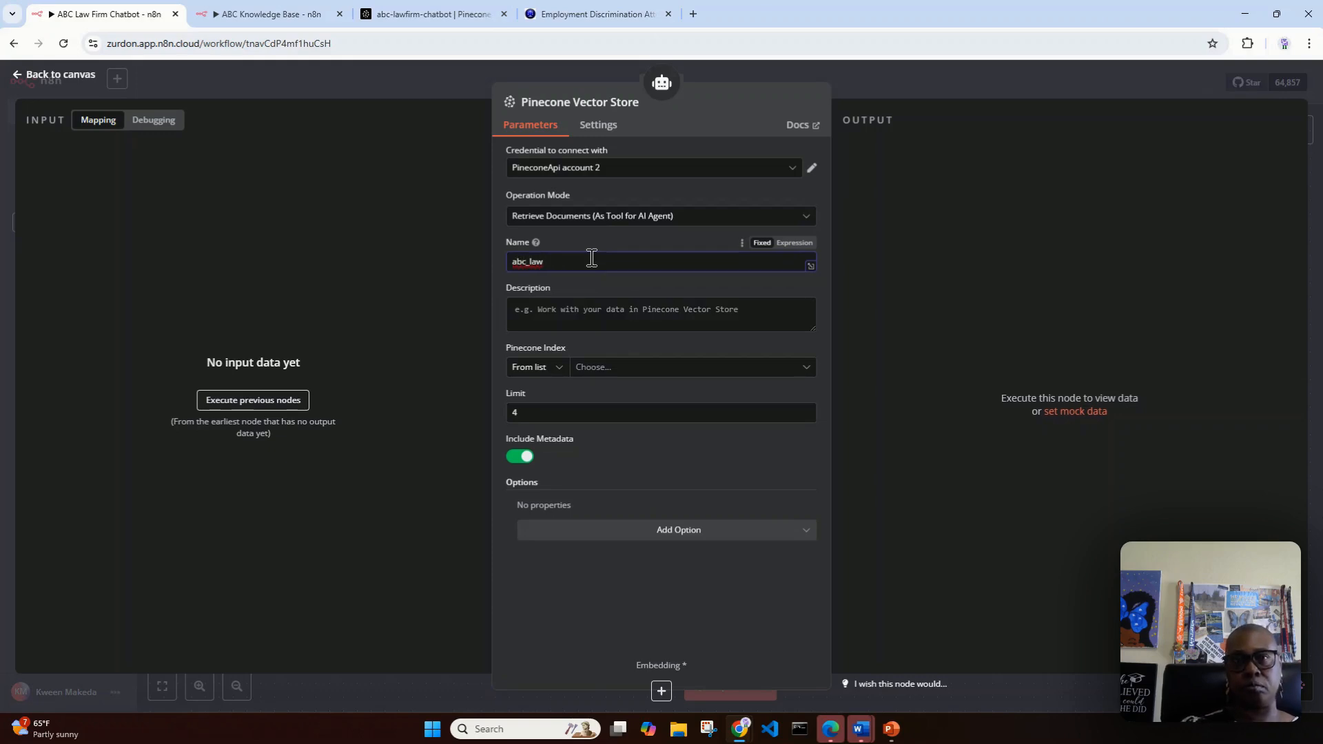
key(BackSpace)
key(BackSpace)
key(BackSpace)
key(BackSpace)
text(-law-firm-cha)
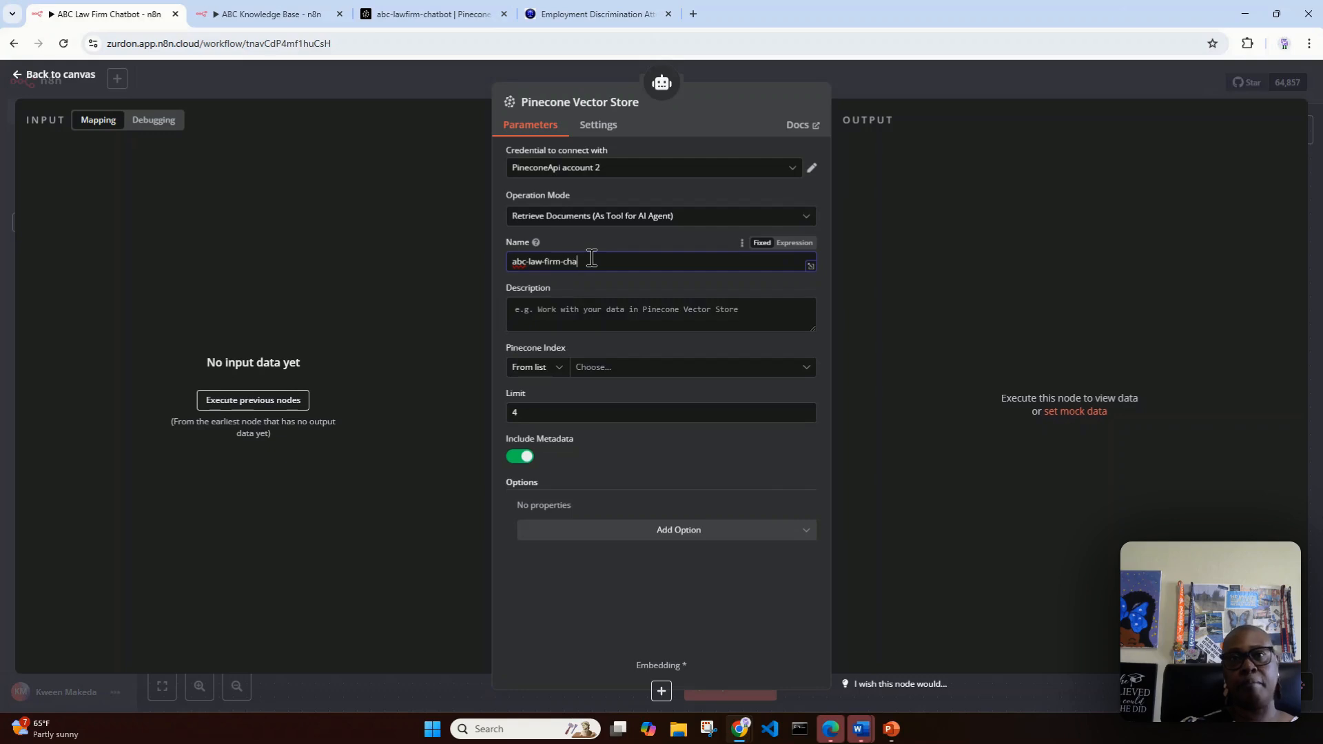
text(tbot)
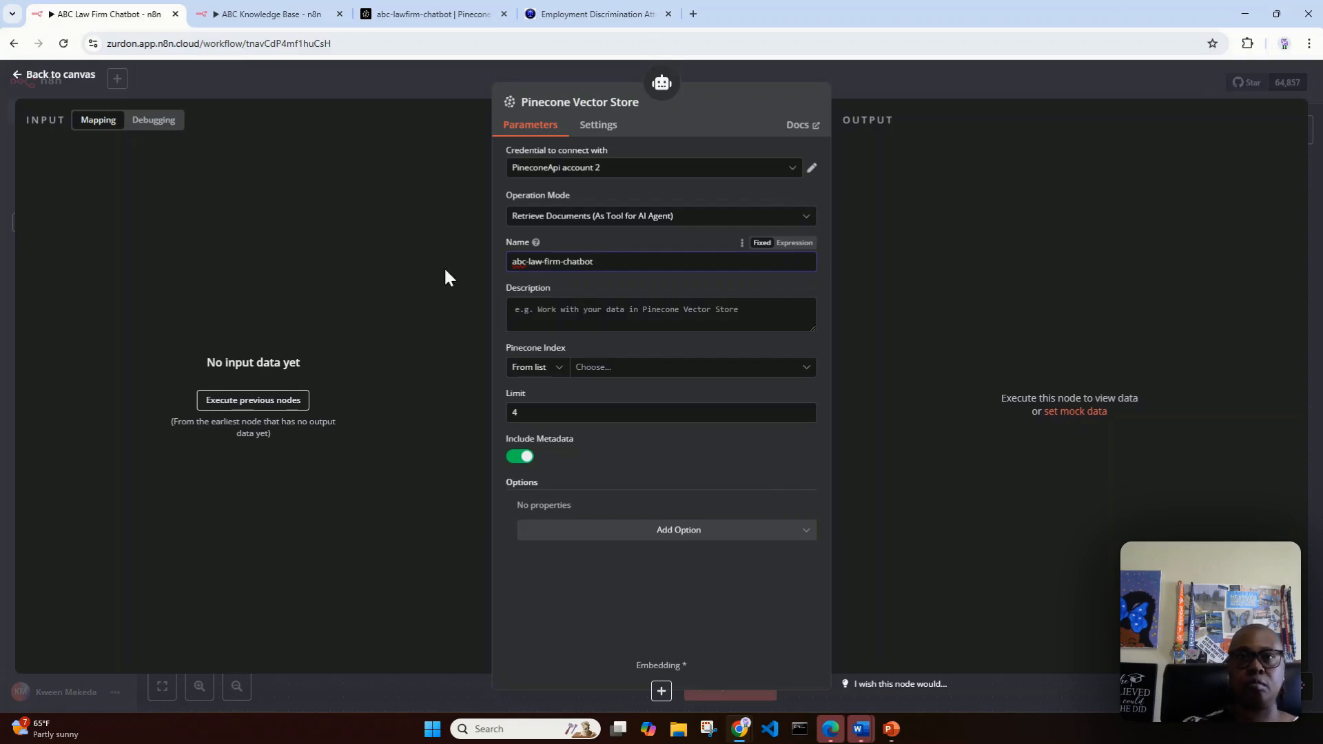
click(594, 321)
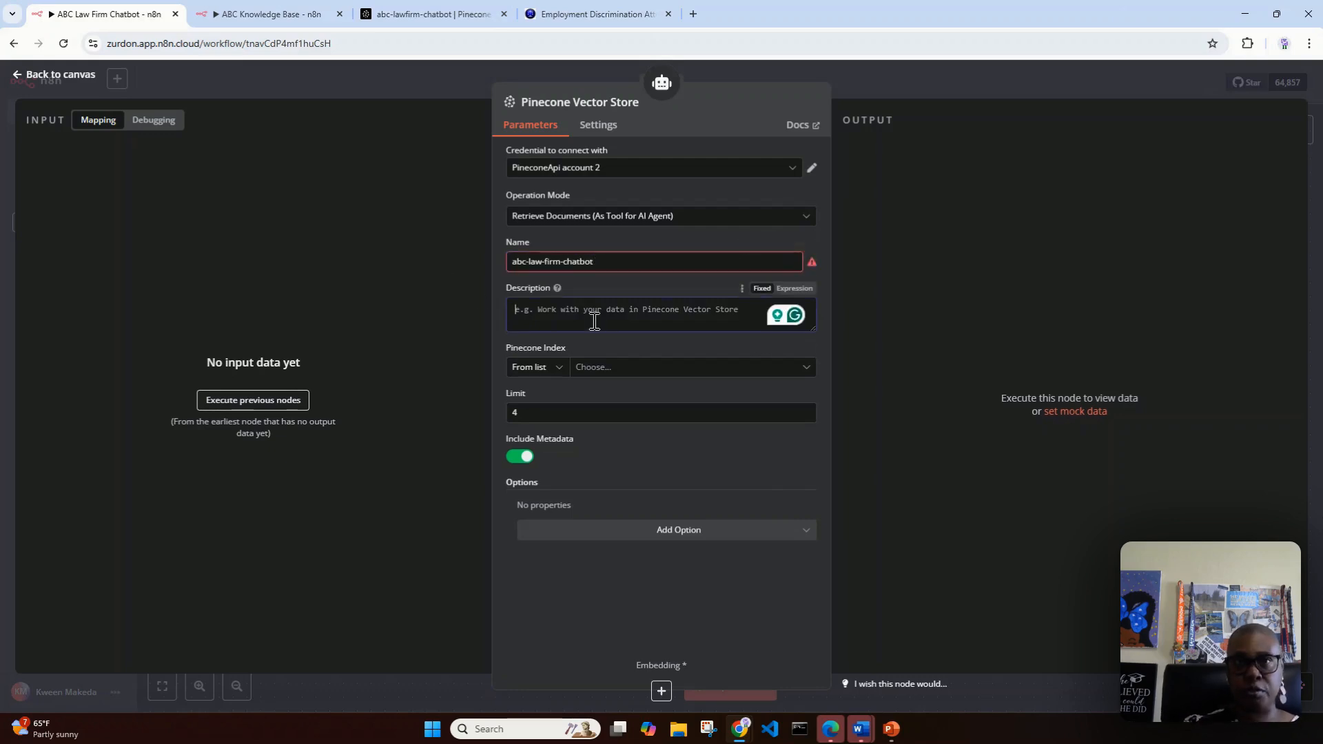
Step: Set the name of the Pinecone Vector Store tool to abc_chatbot
click(600, 259)
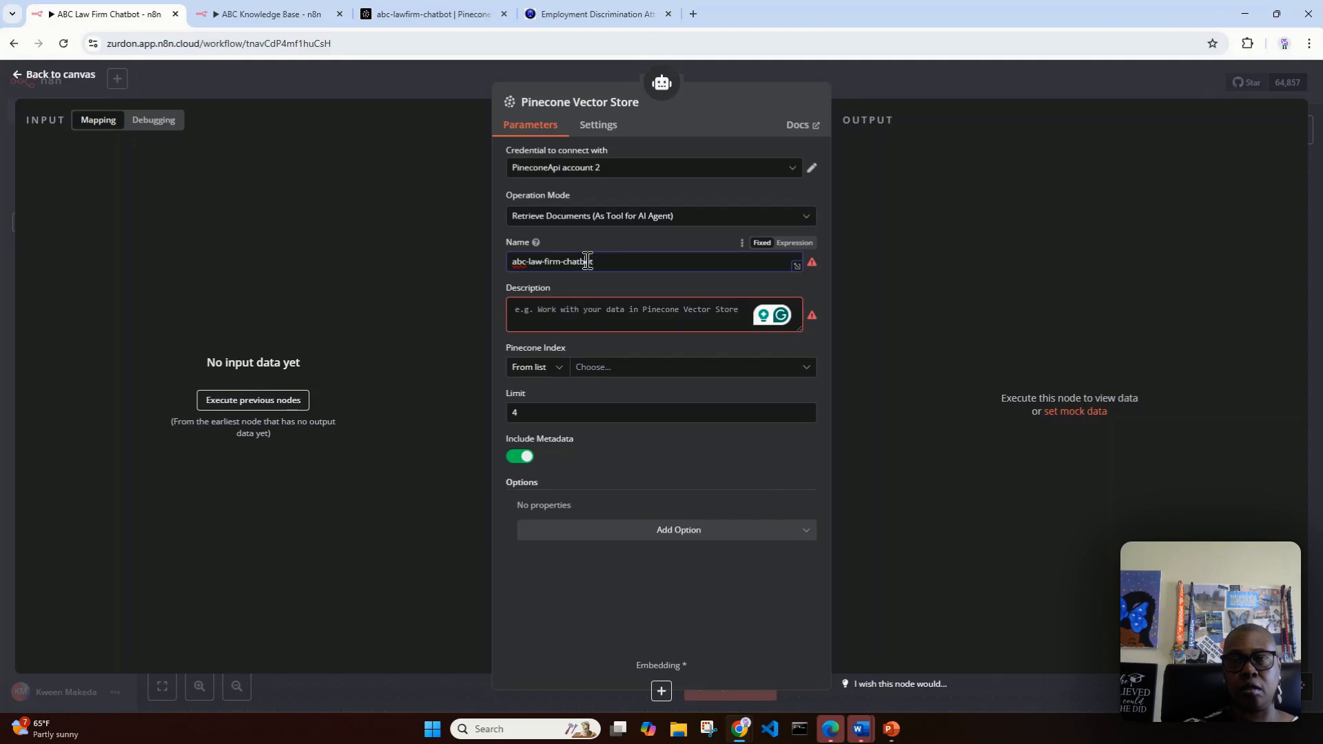
drag(584, 260, 500, 253)
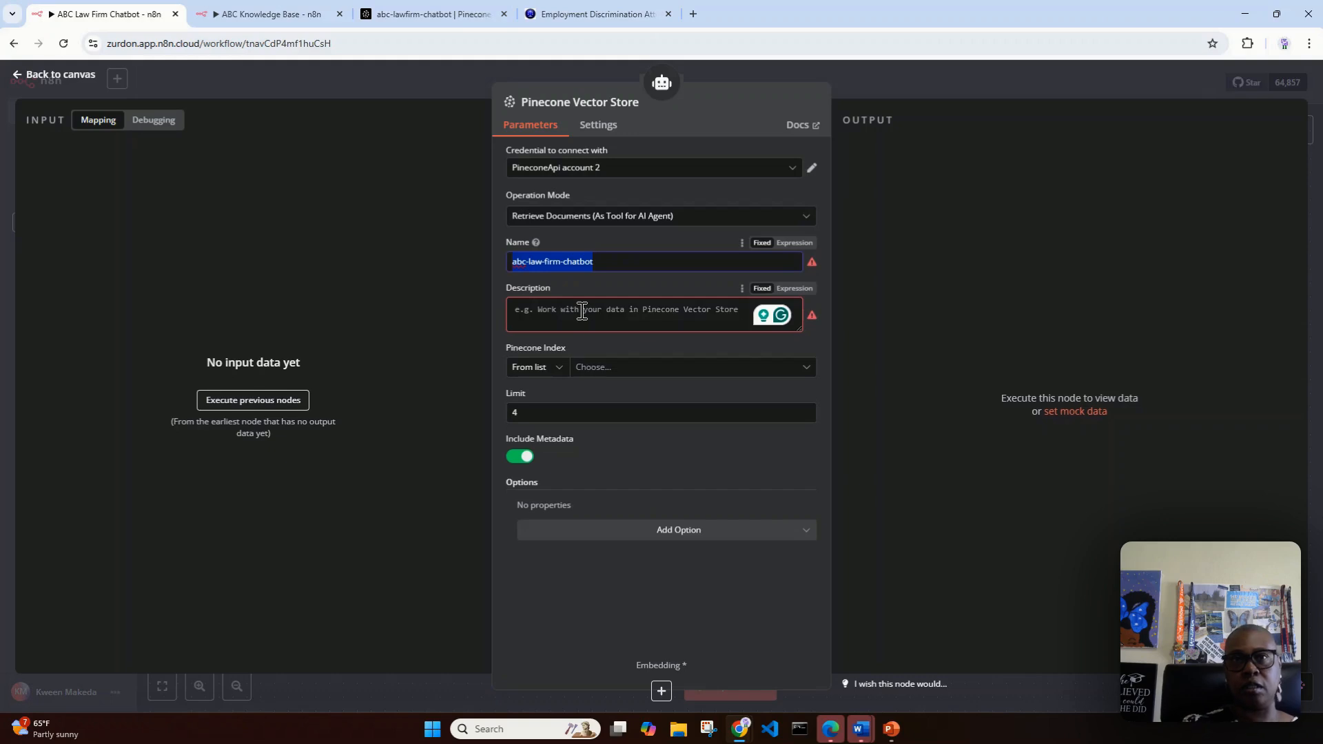
text(abc)
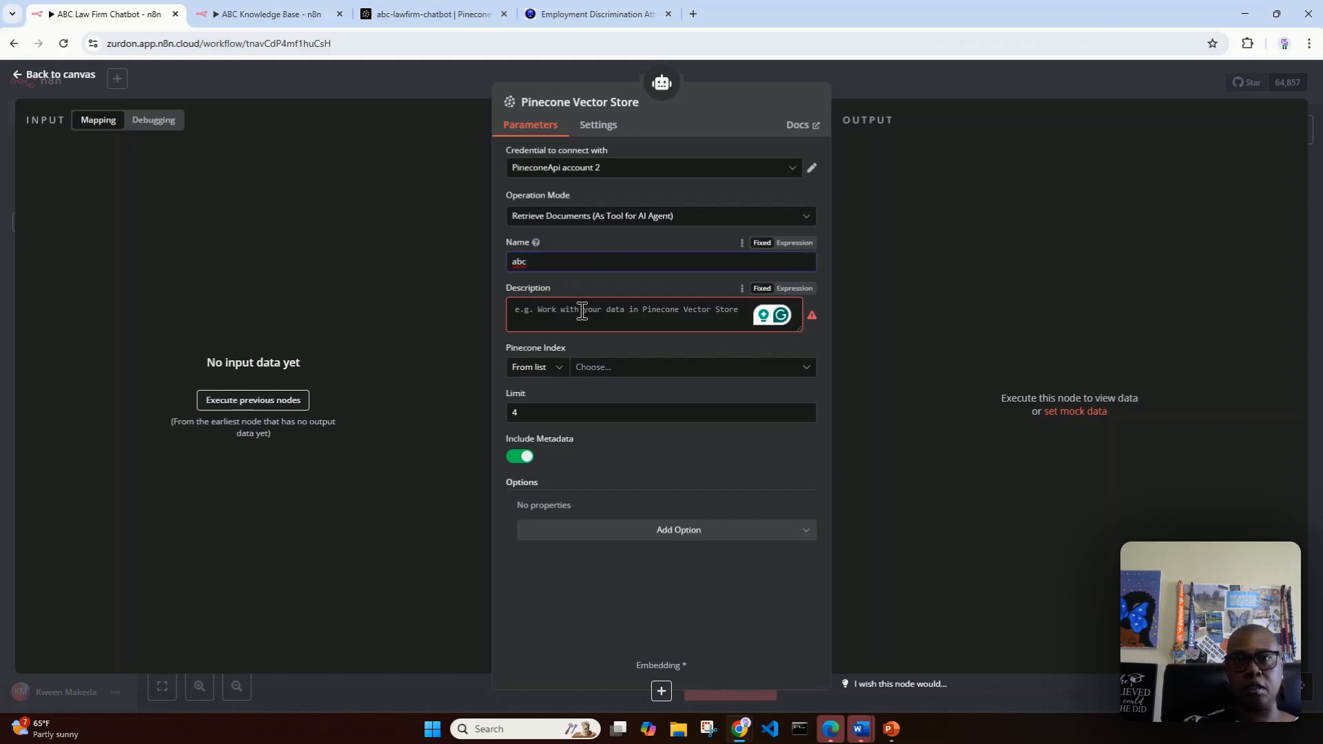
text(_chatbot)
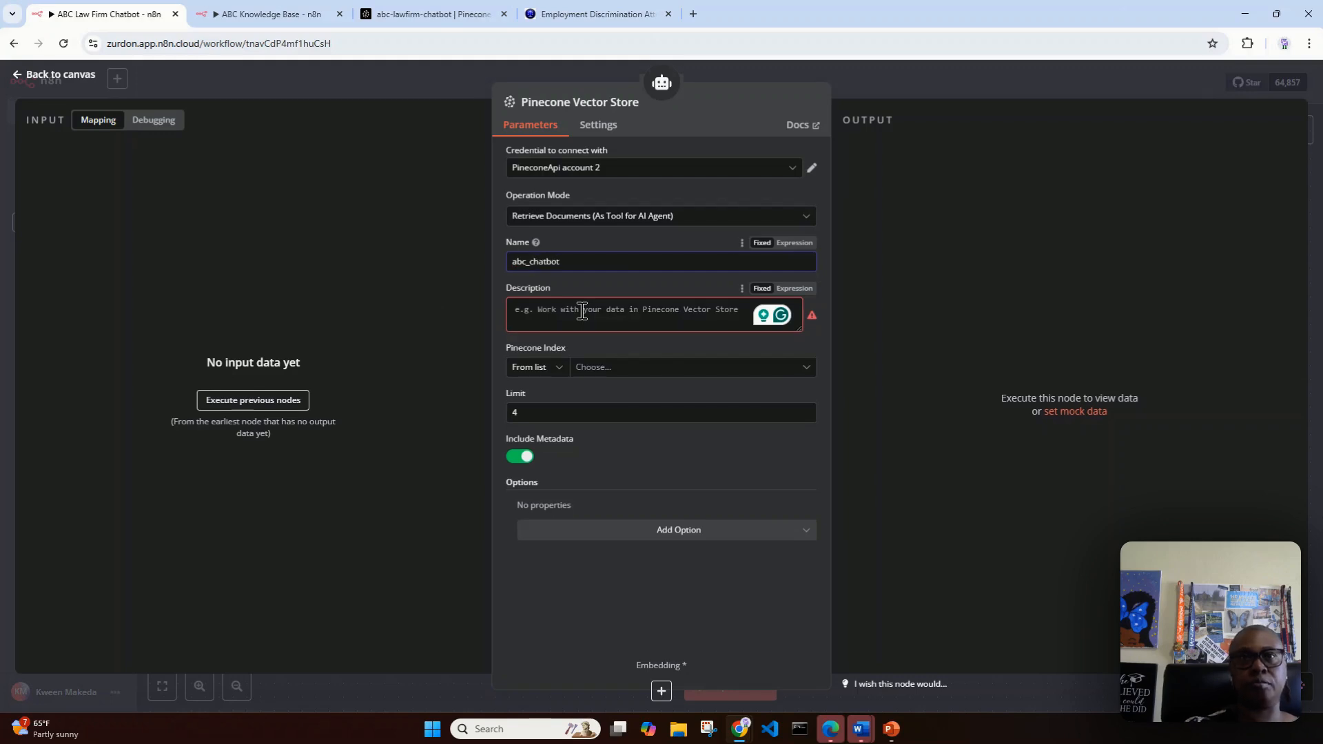
Step: Enter the tool description "use data from Pinecone Vector store when asked about the law firm."
click(583, 306)
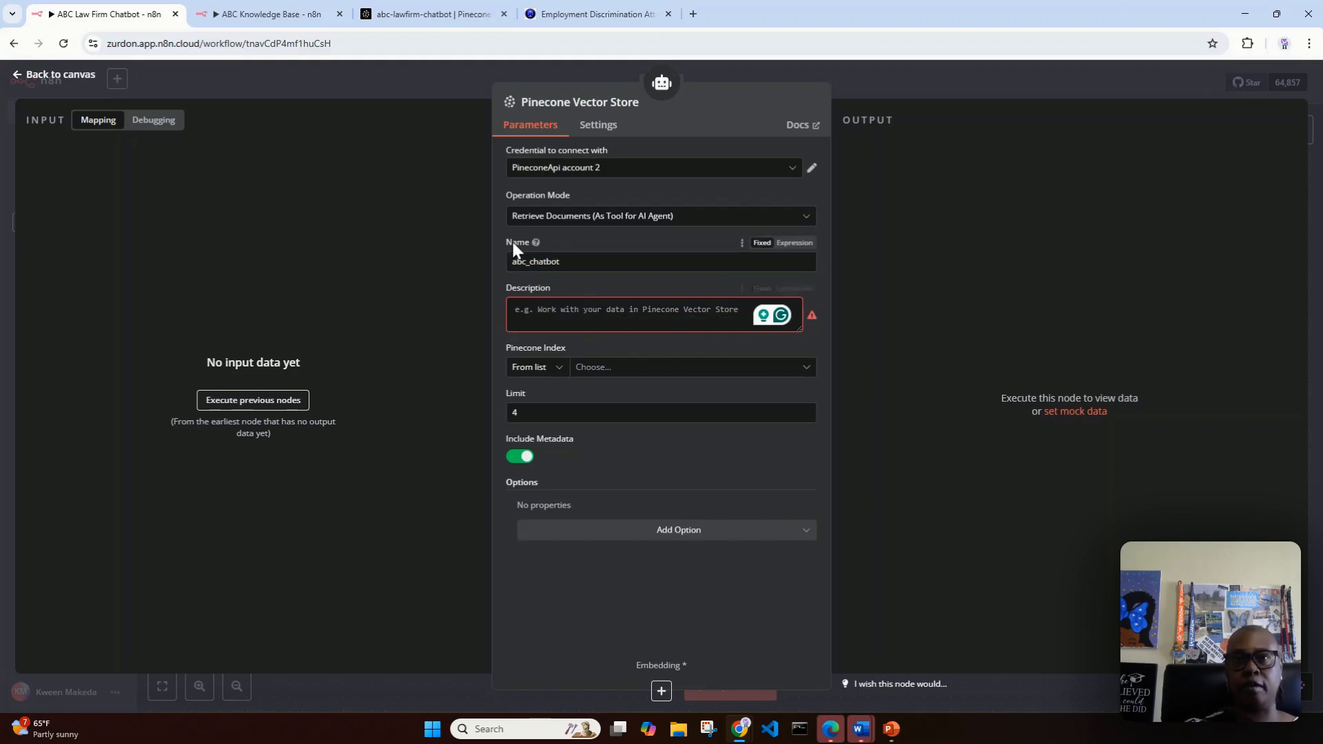
click(573, 304)
text(use data fro)
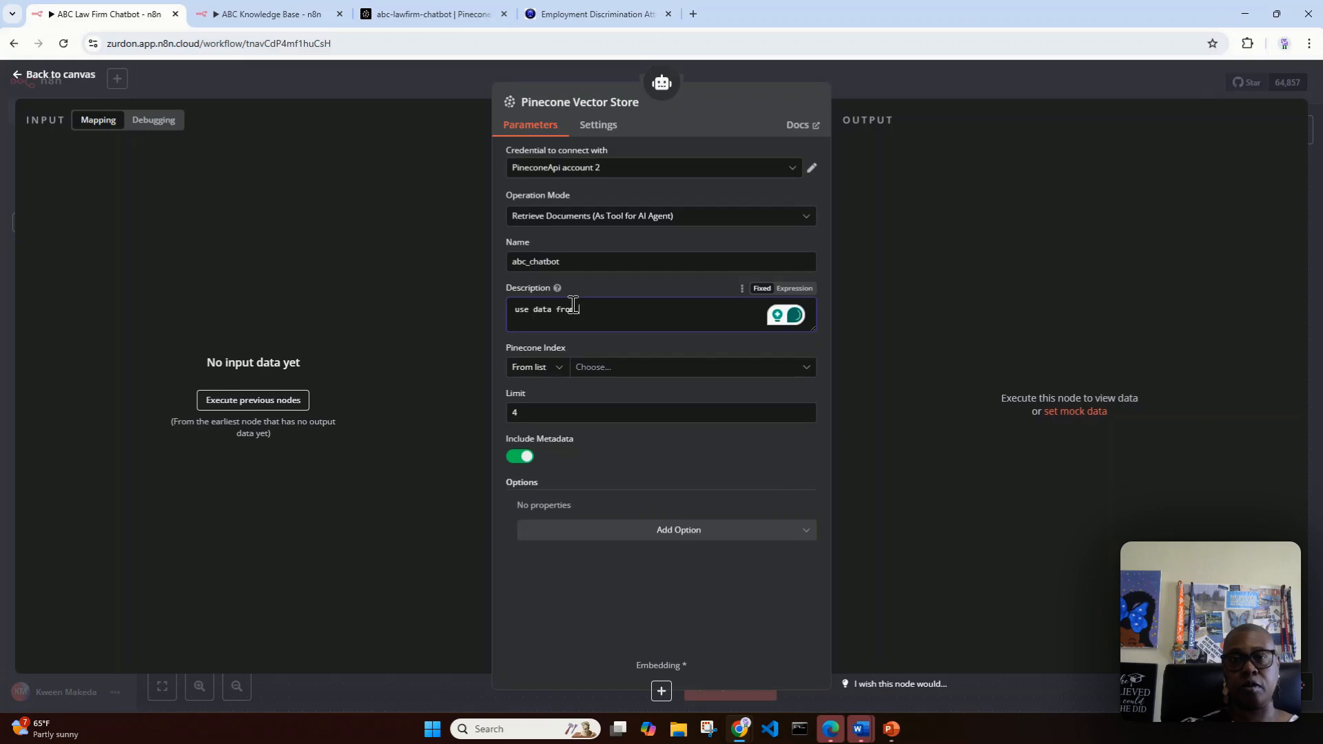
text(ineco)
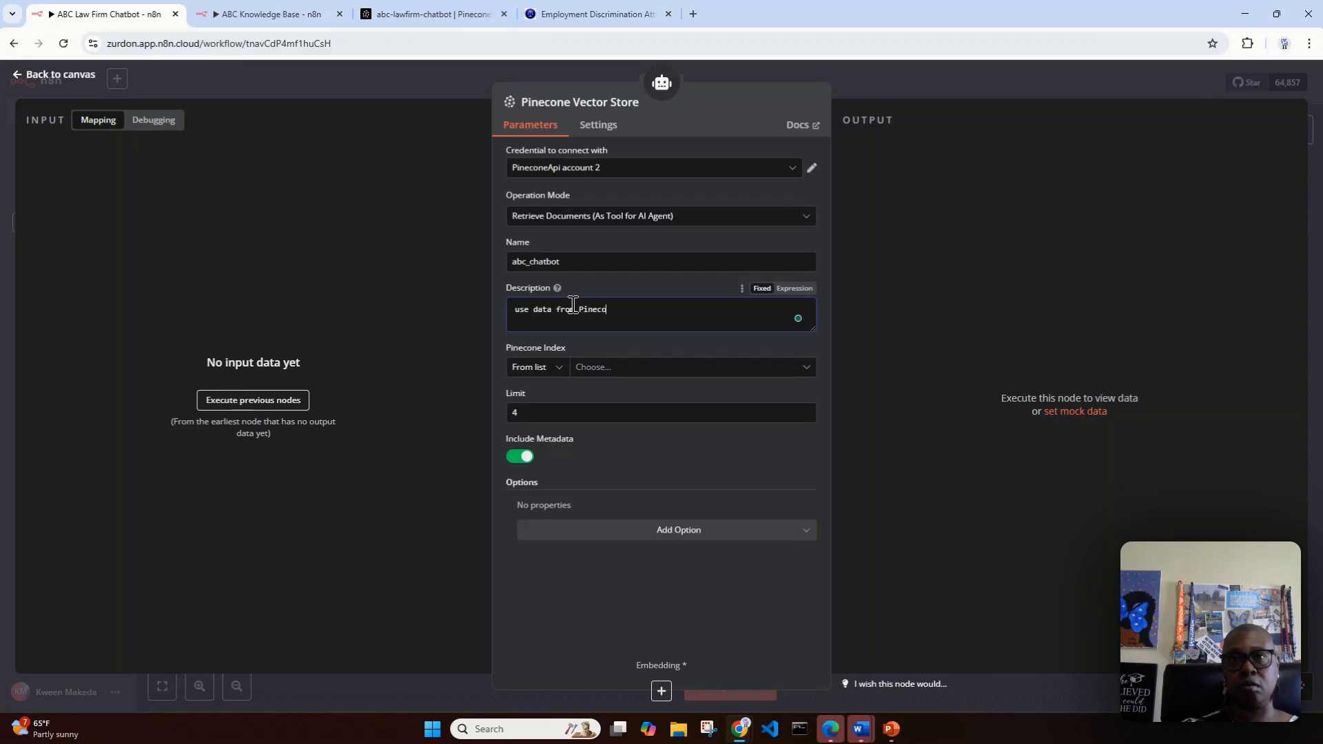
text(ne Vecto)
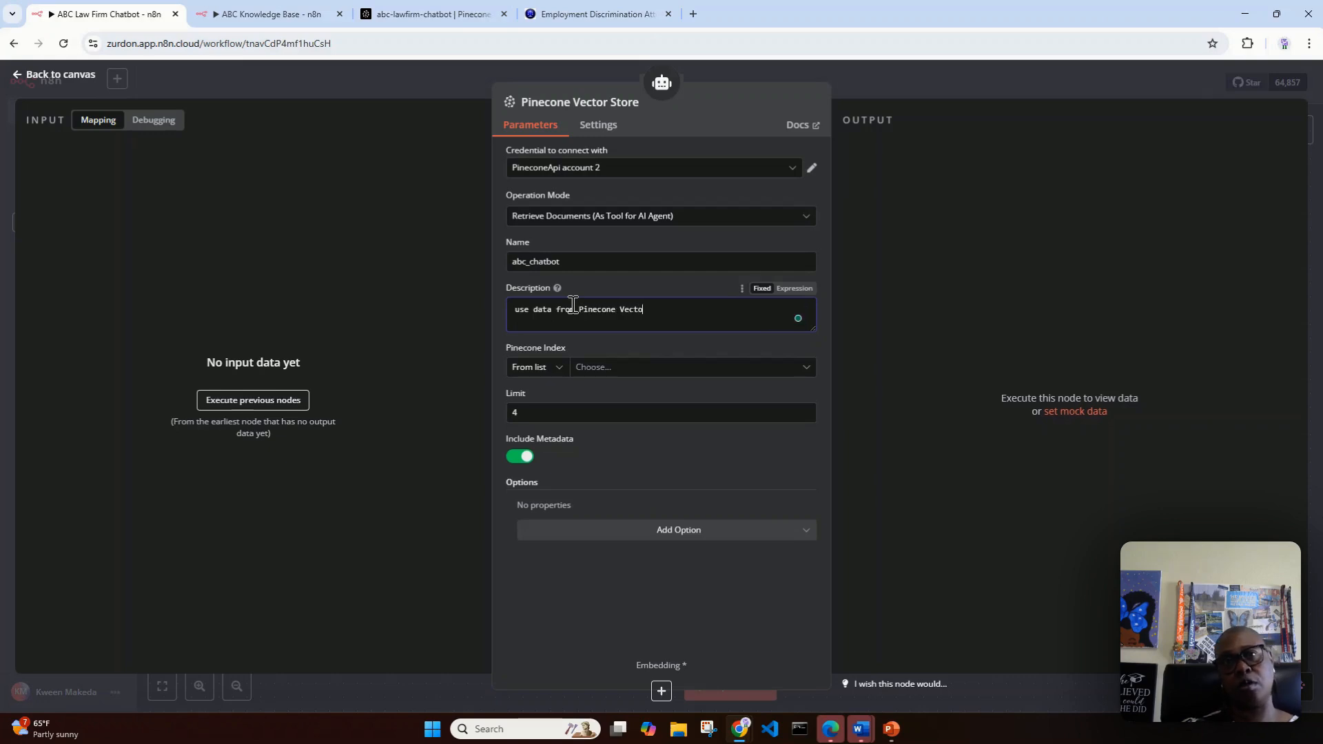
text(r store when)
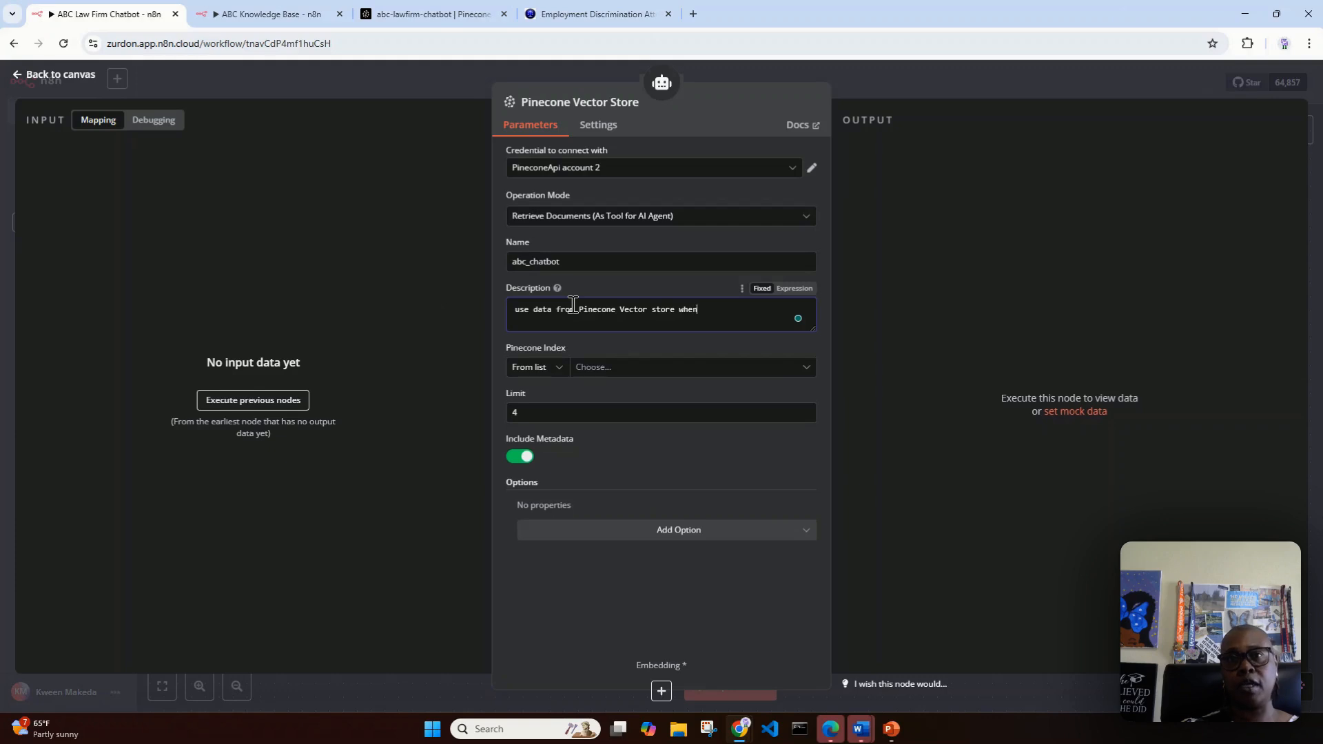
text( asked about the)
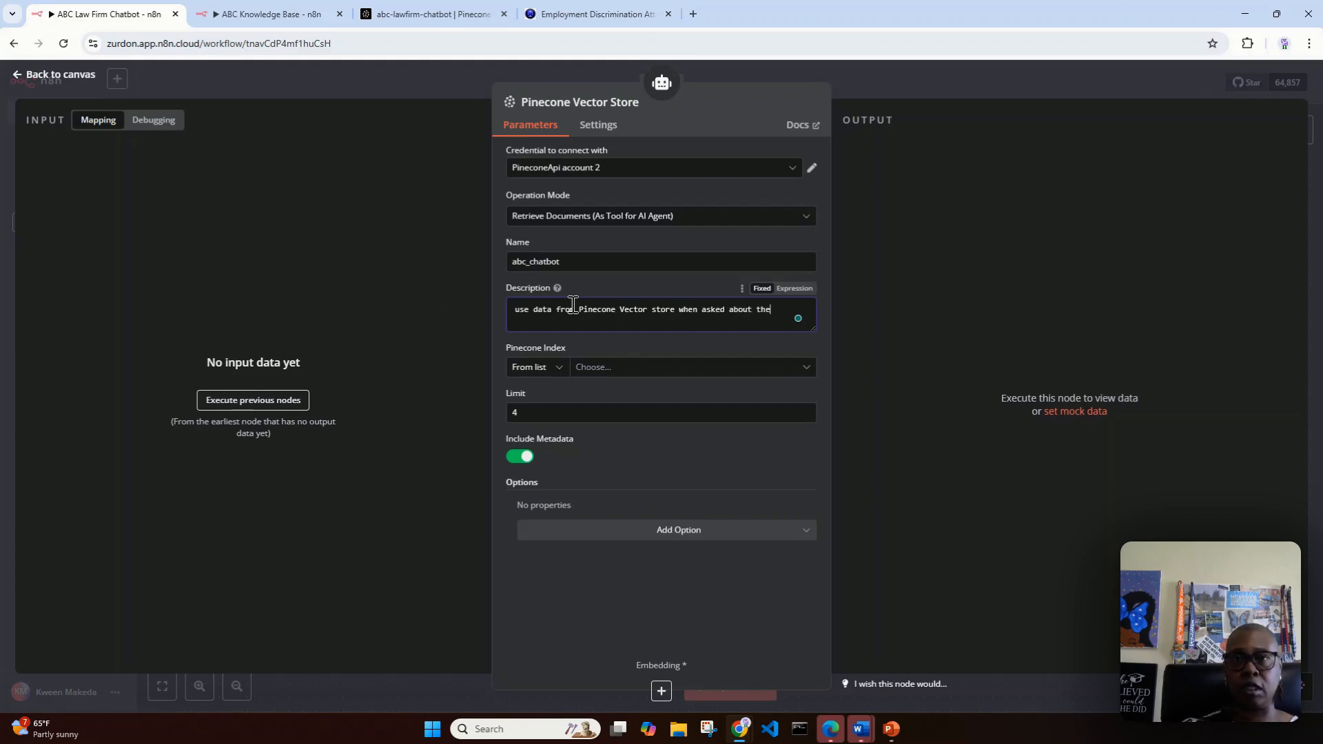
text( law firm.)
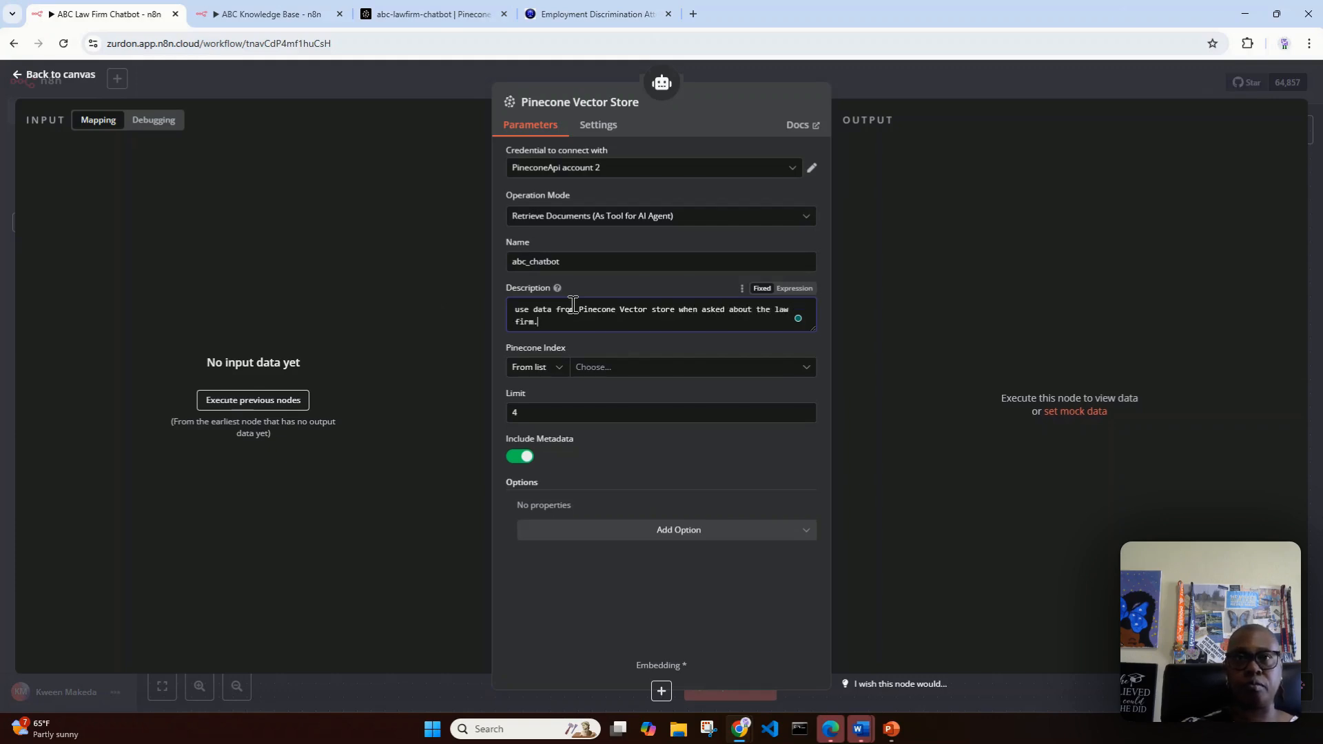
Step: Select abc-lawfirm-chatbot as the Pinecone index and place the Pinecone Vector Store node below the AI Agent on the canvas
click(578, 371)
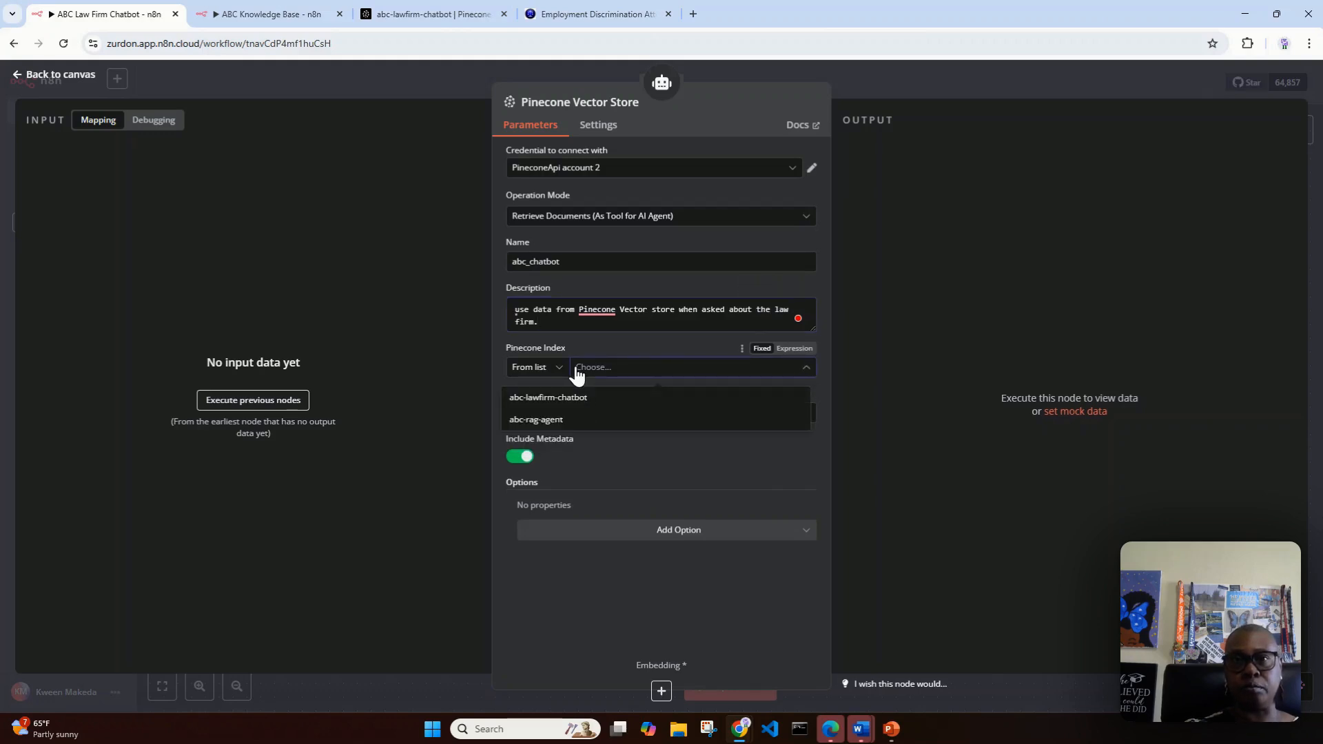
click(653, 403)
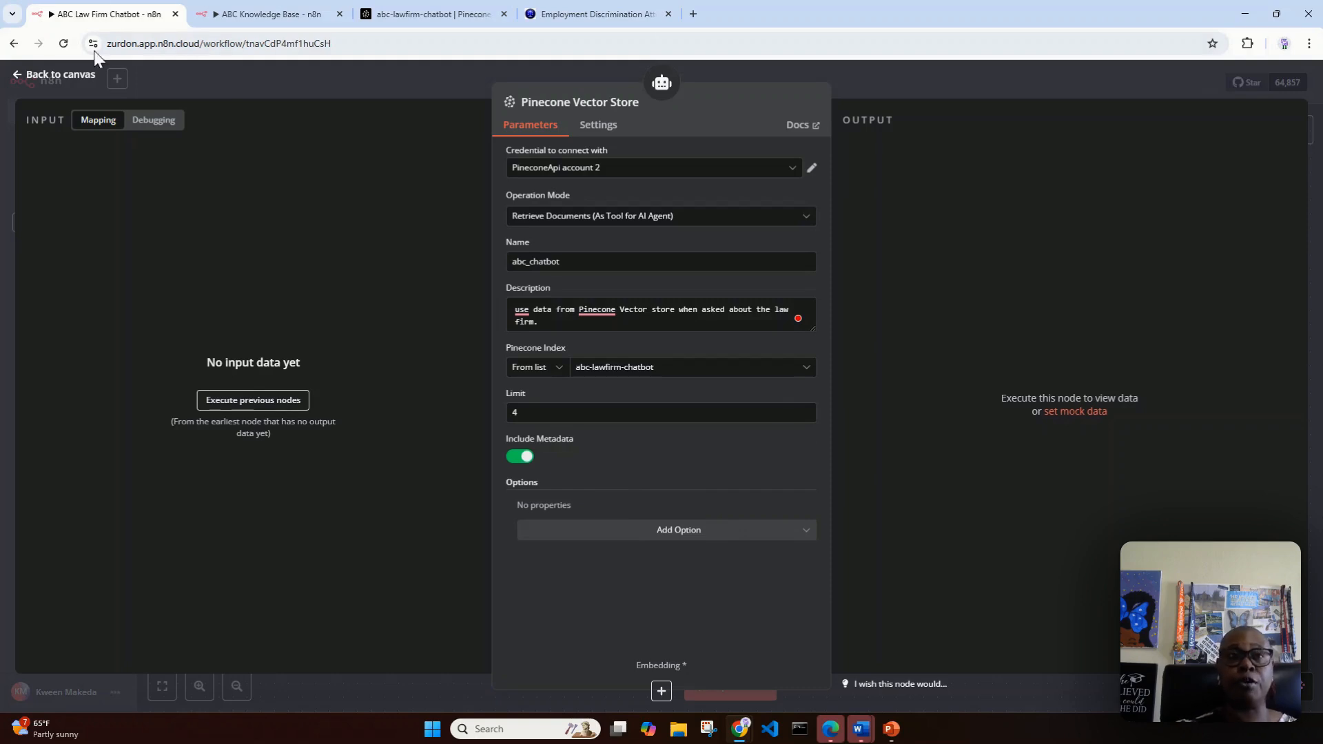
click(68, 73)
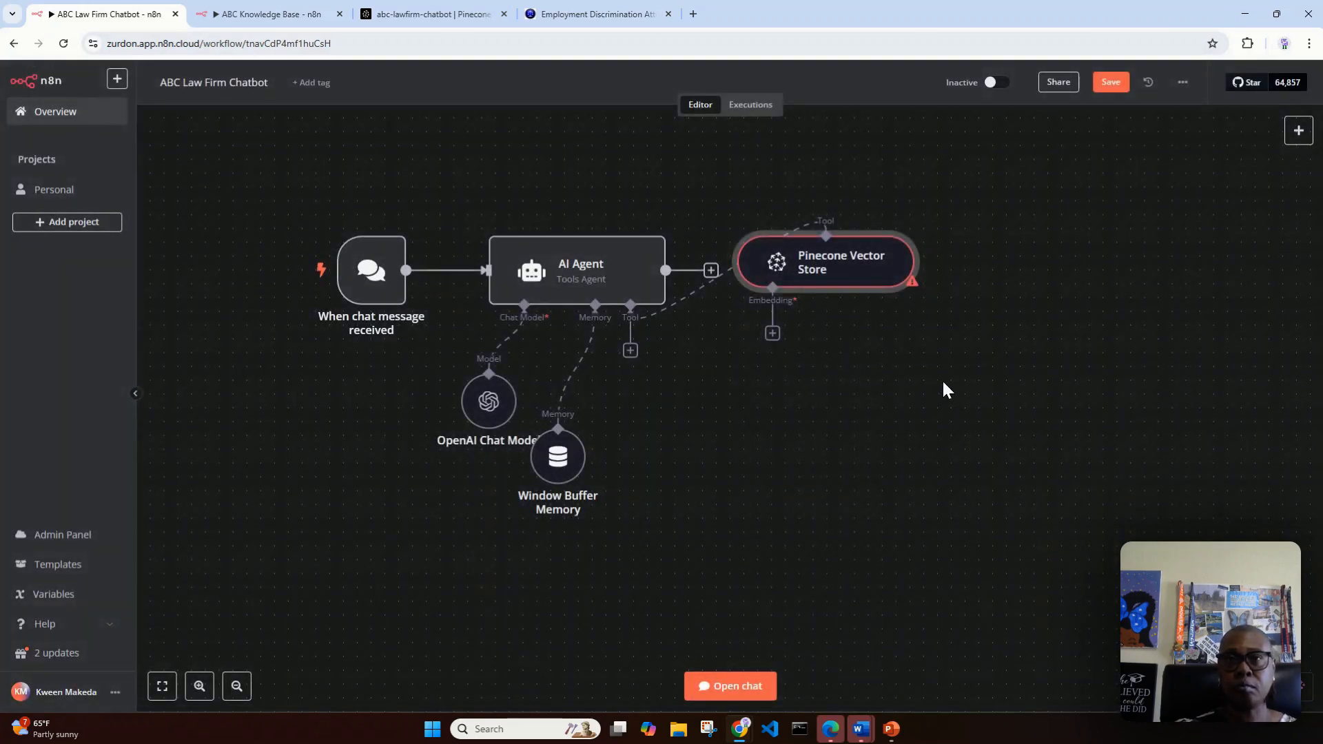
drag(838, 269, 734, 421)
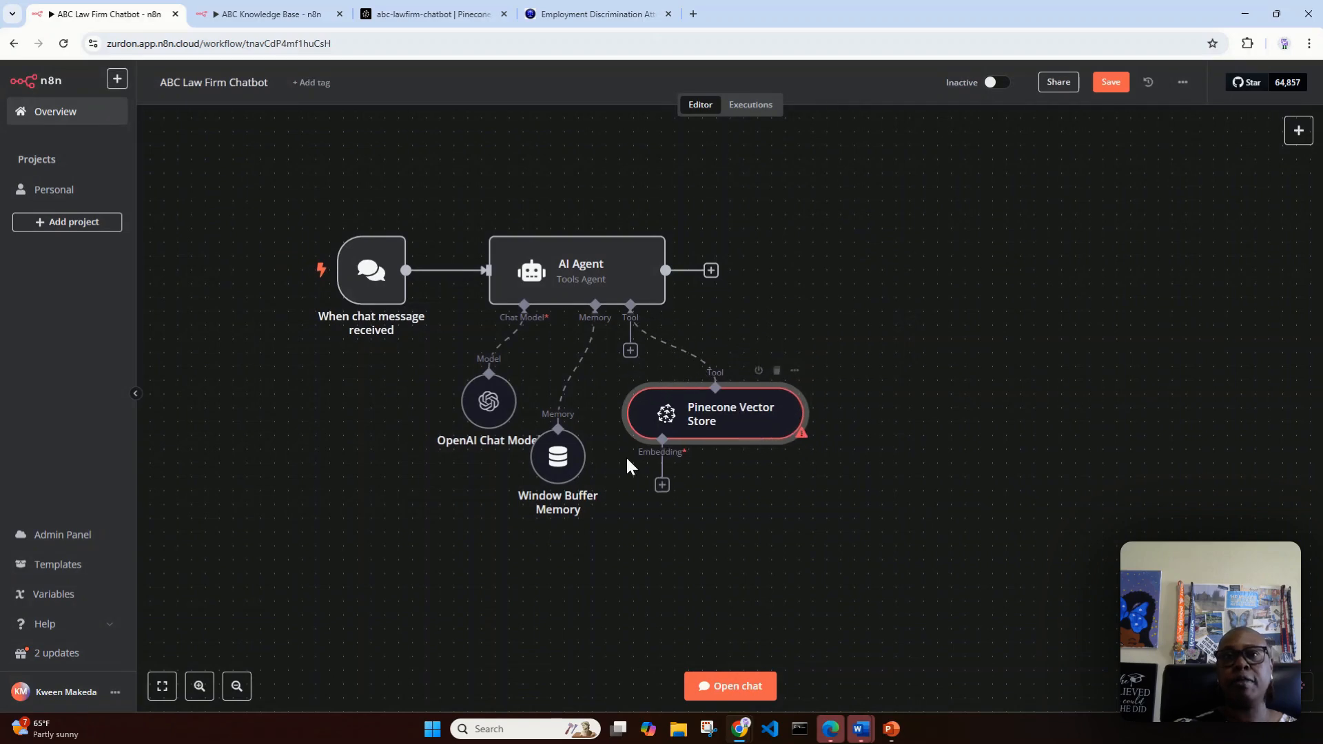
Step: Connect an Embeddings OpenAI node to the Pinecone Vector Store as its embedding
click(662, 486)
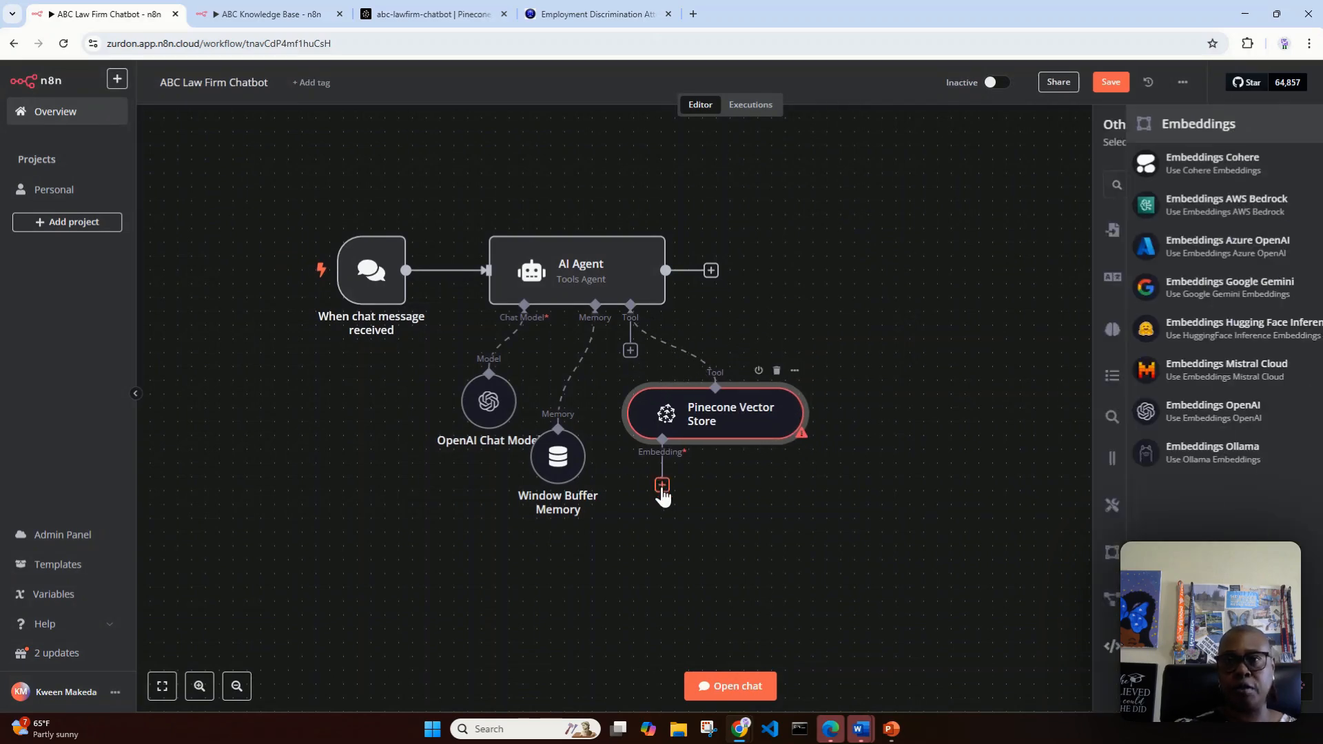
click(1139, 408)
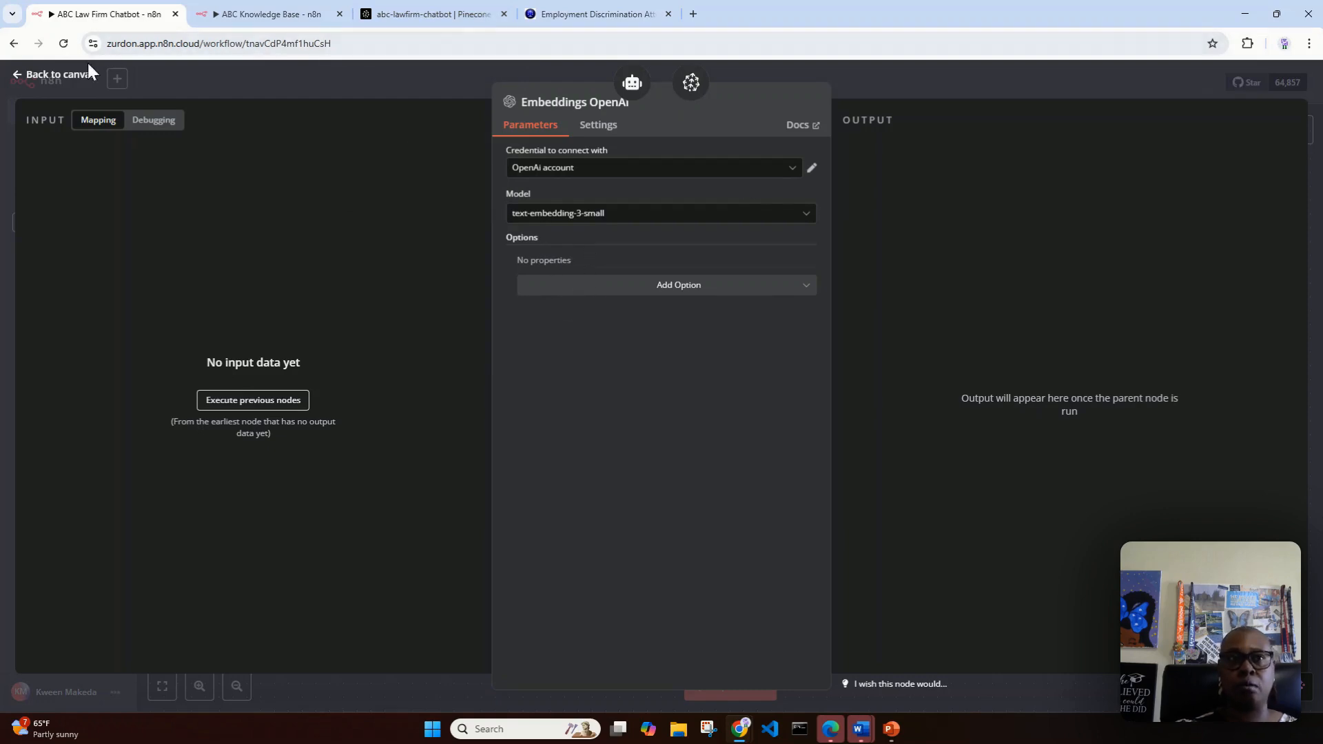
click(76, 78)
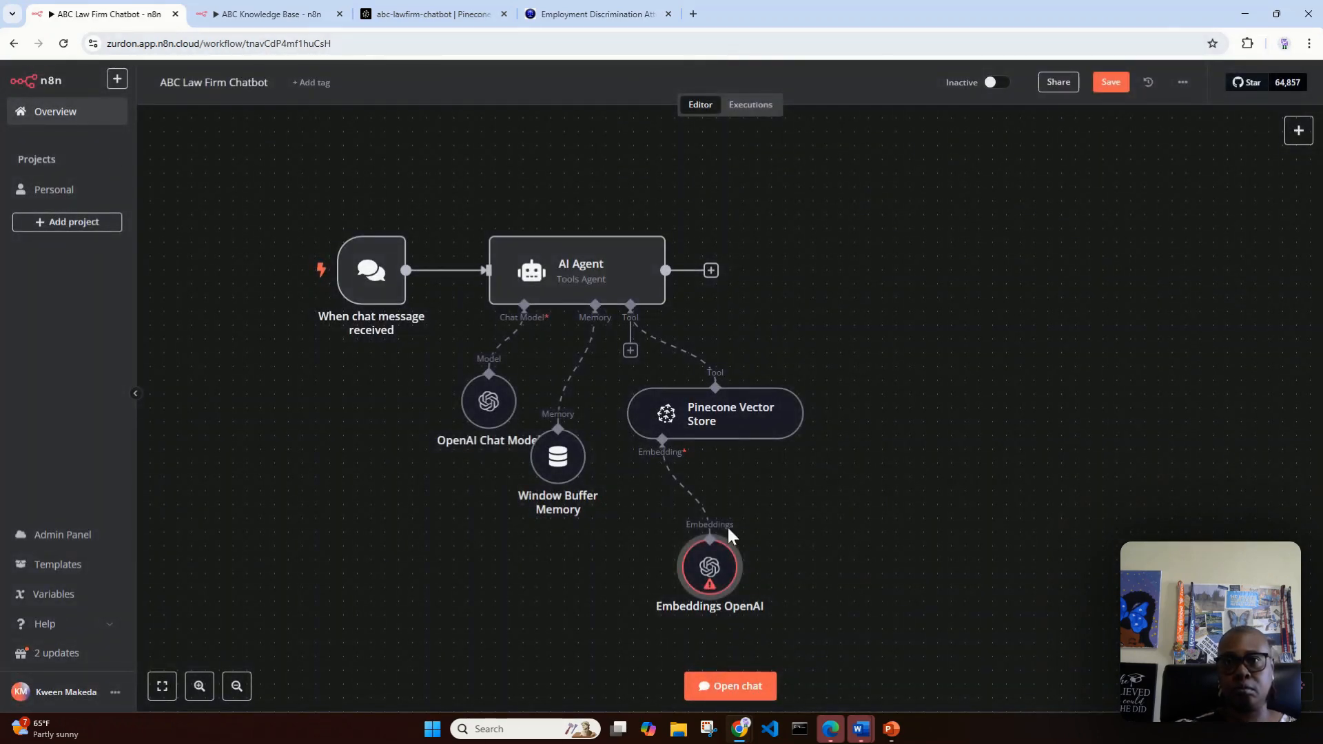
Step: Space out the Embeddings OpenAI, Pinecone Vector Store and Window Buffer Memory nodes beneath the AI Agent and save the workflow
drag(699, 567, 658, 539)
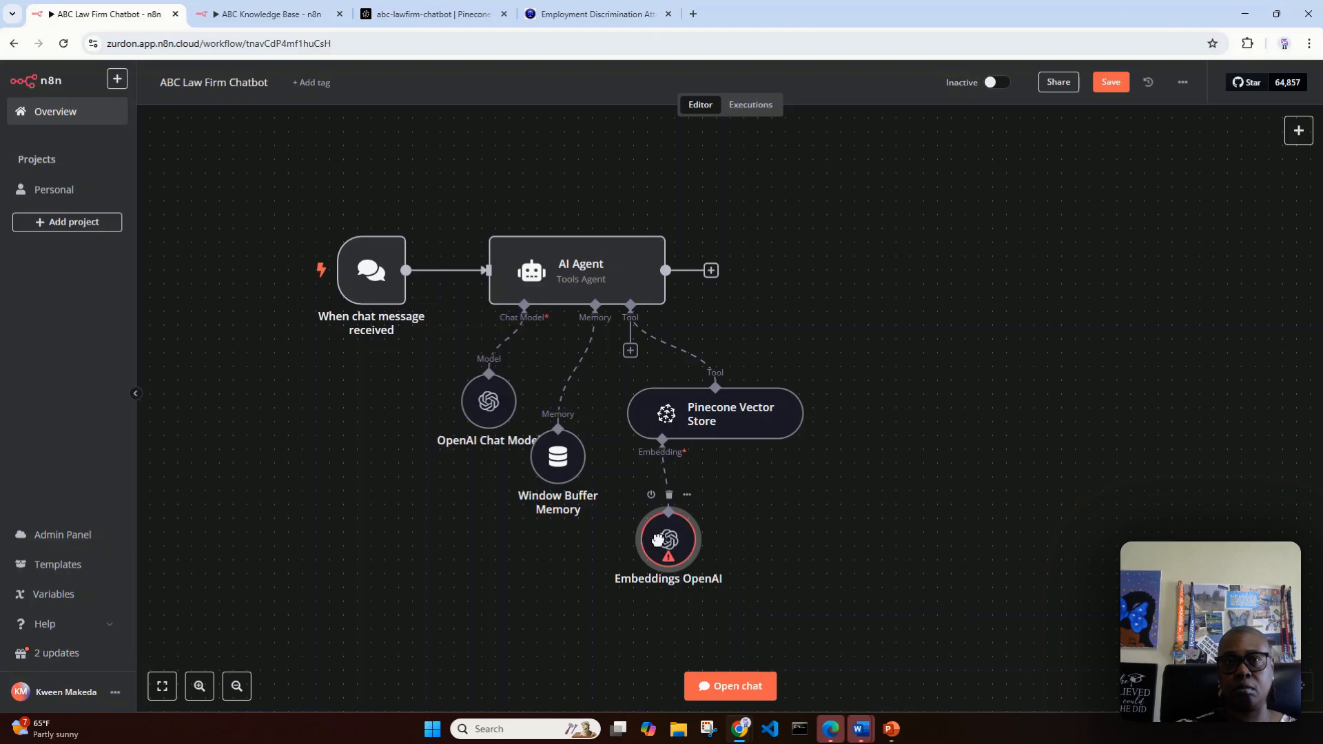
drag(724, 412, 750, 394)
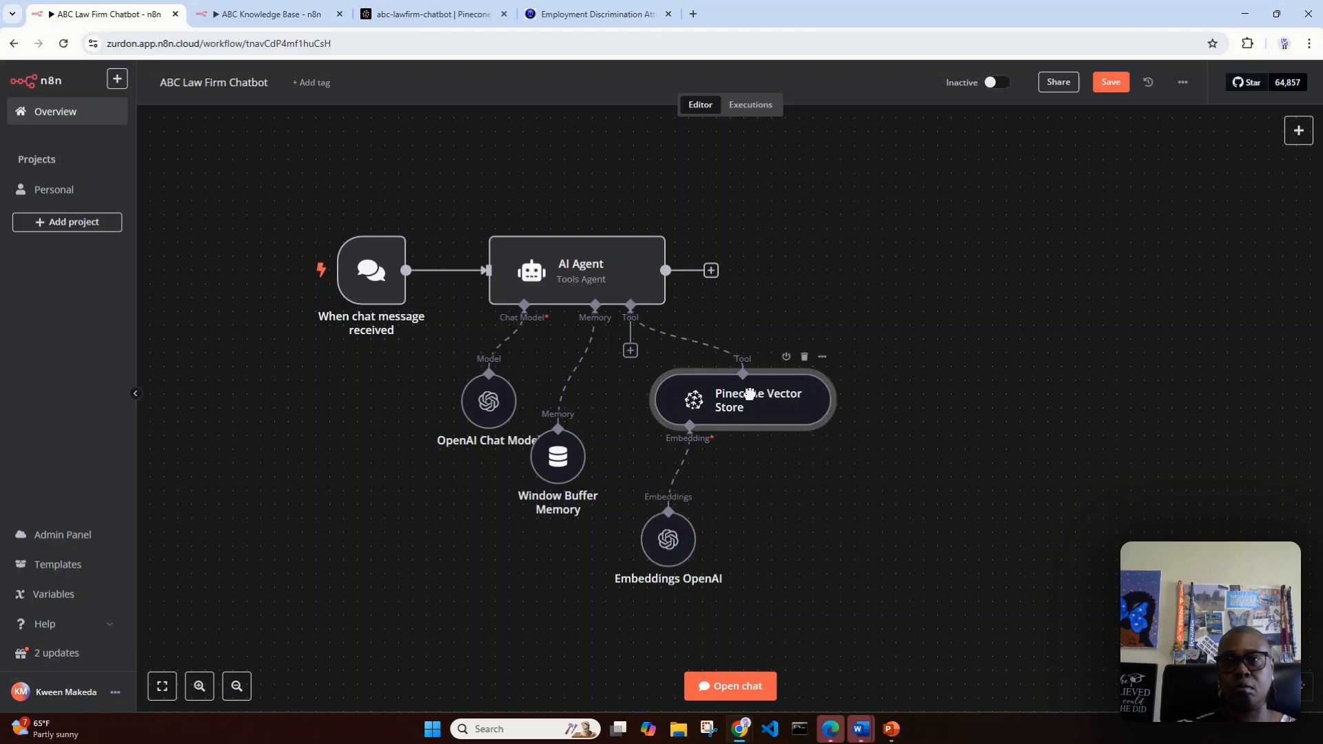
drag(663, 539, 663, 512)
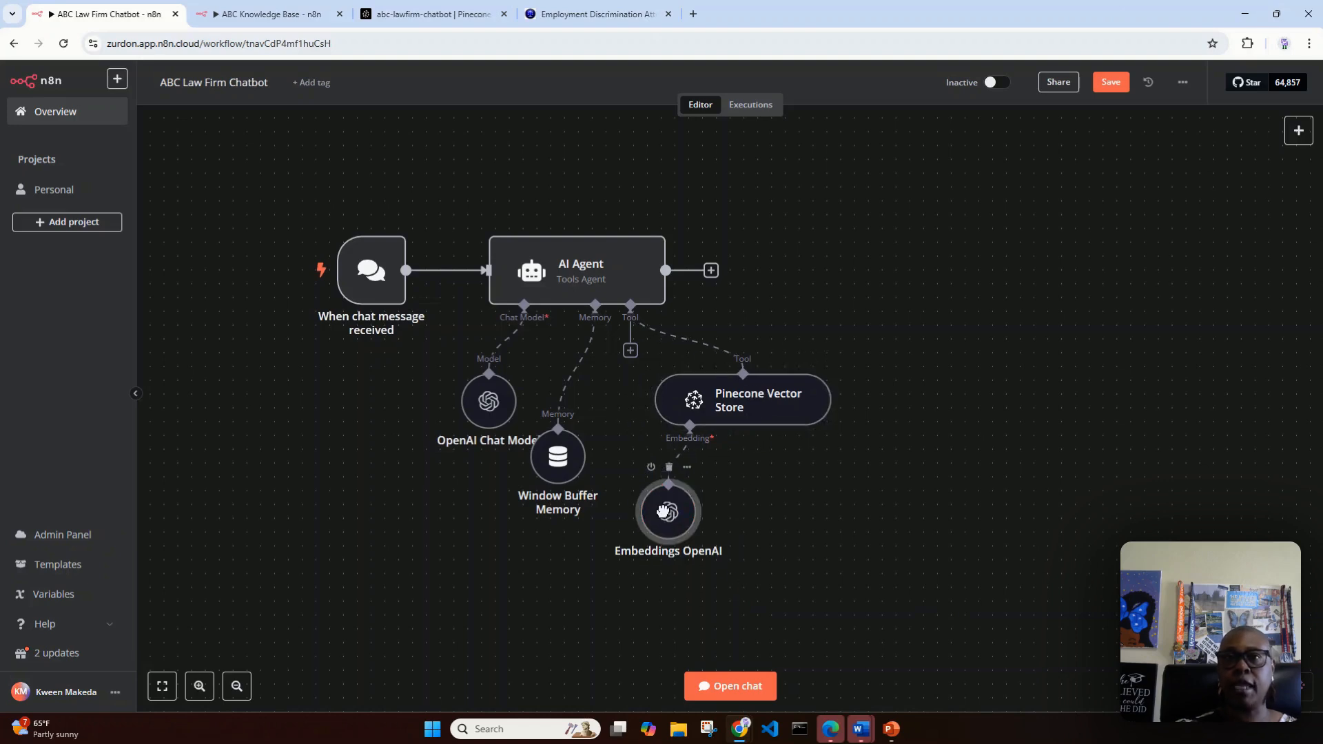
drag(555, 457, 569, 457)
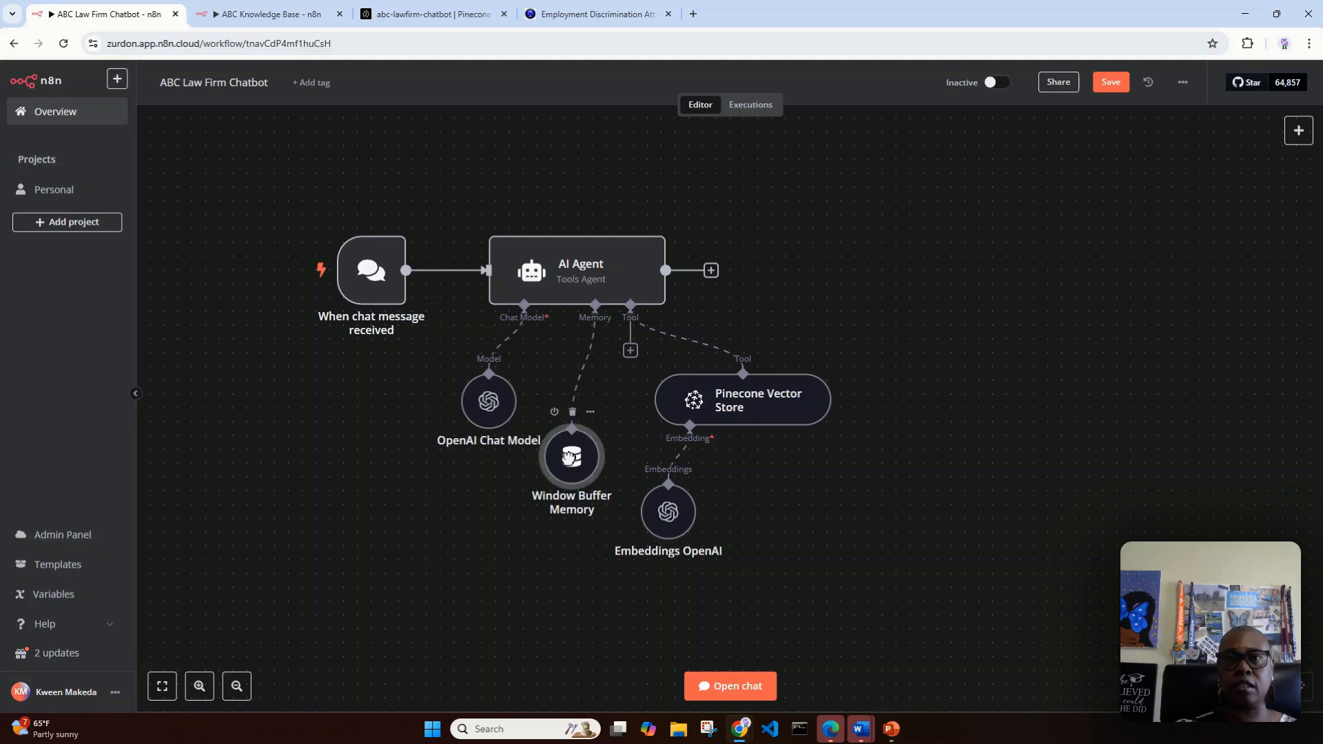
click(610, 16)
click(126, 13)
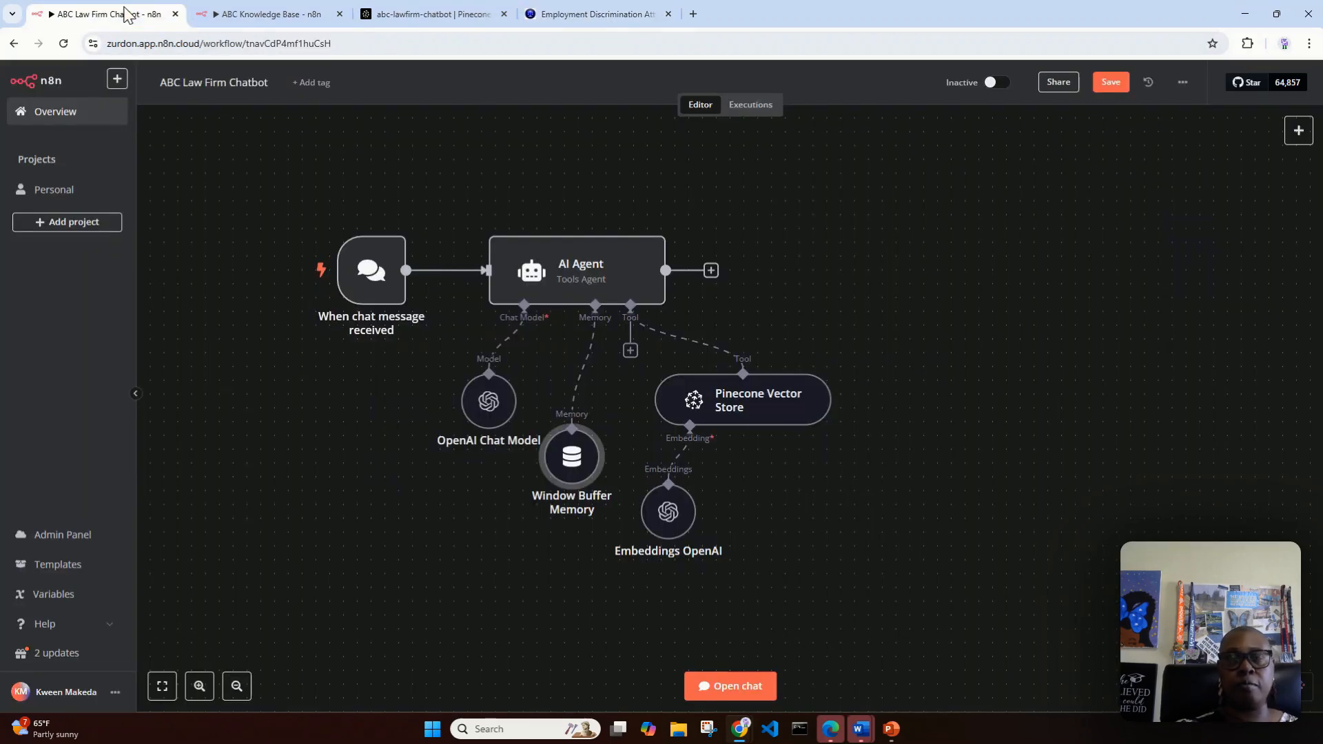
click(1105, 84)
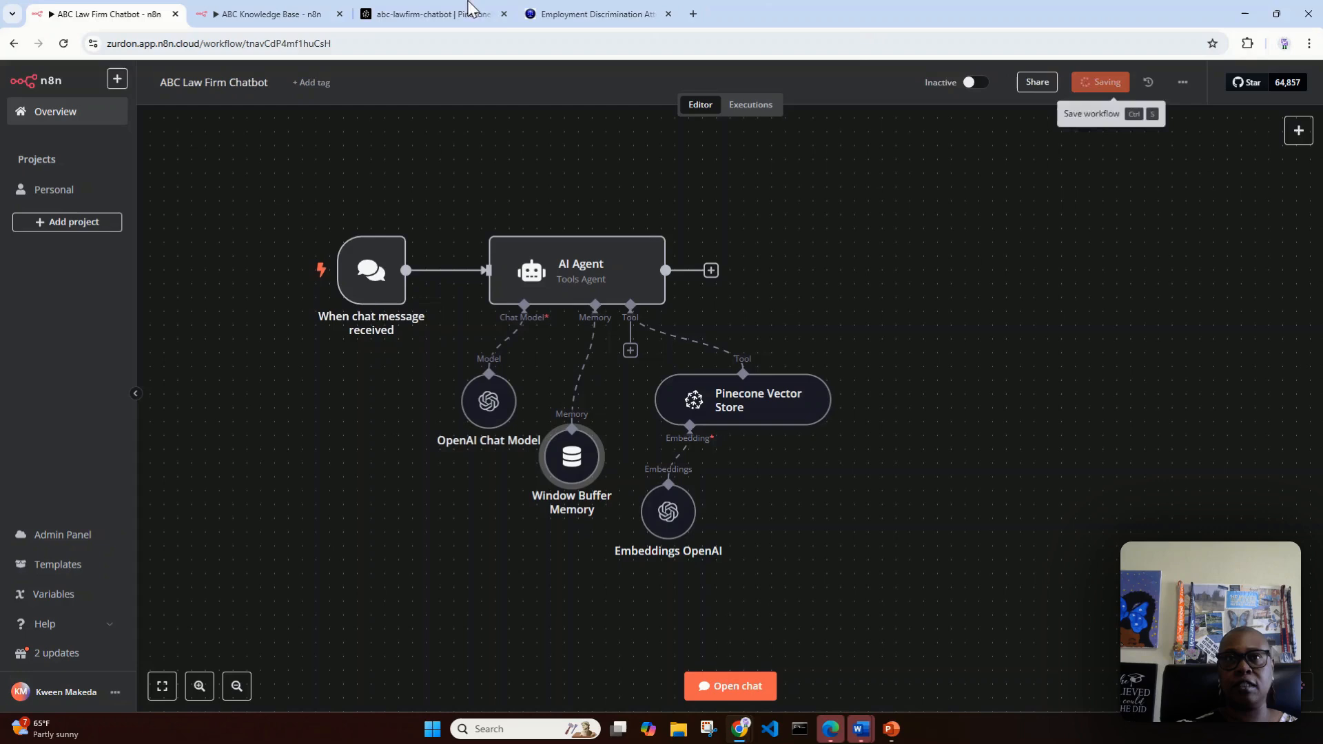
Step: Switch to the law firm's website and examine the discrimination page and the Eaton Fire Claims page
click(574, 21)
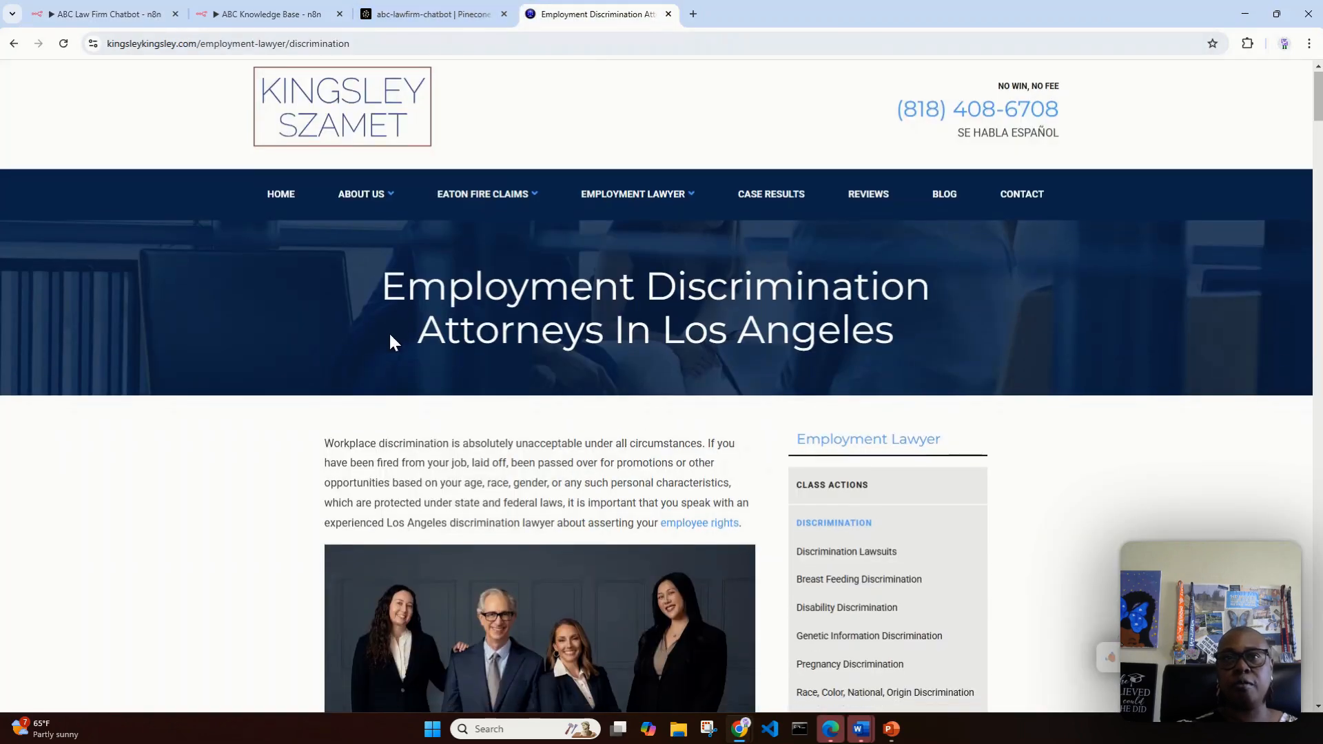
scroll(365, 327, down, 1)
scroll(333, 319, up, 1)
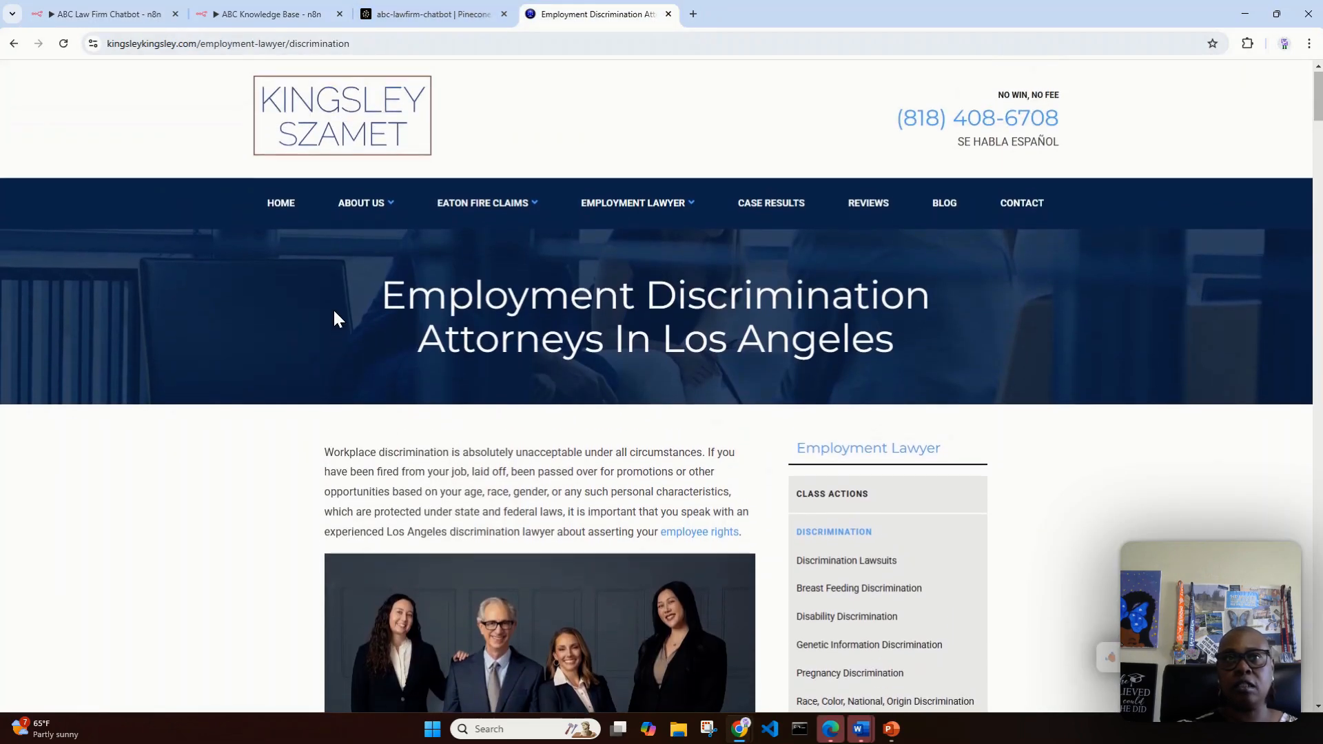
click(471, 201)
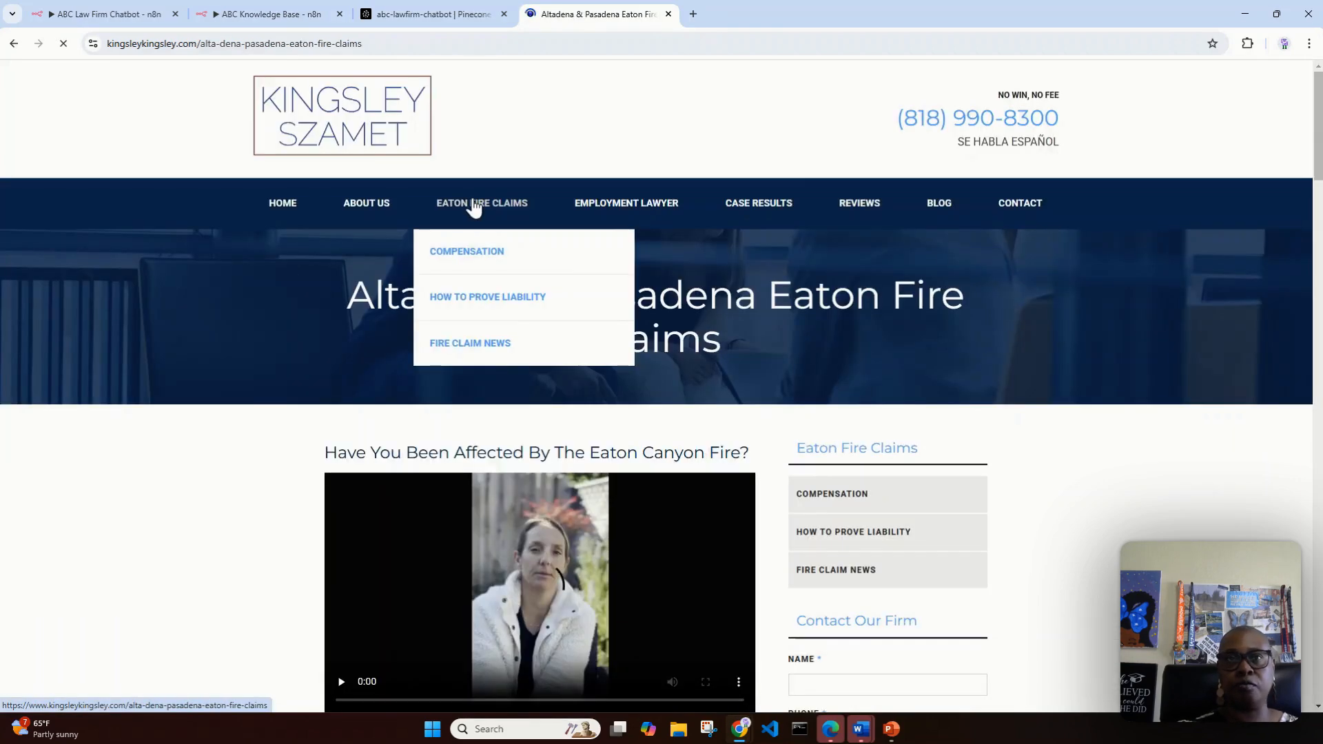
scroll(186, 245, down, 5)
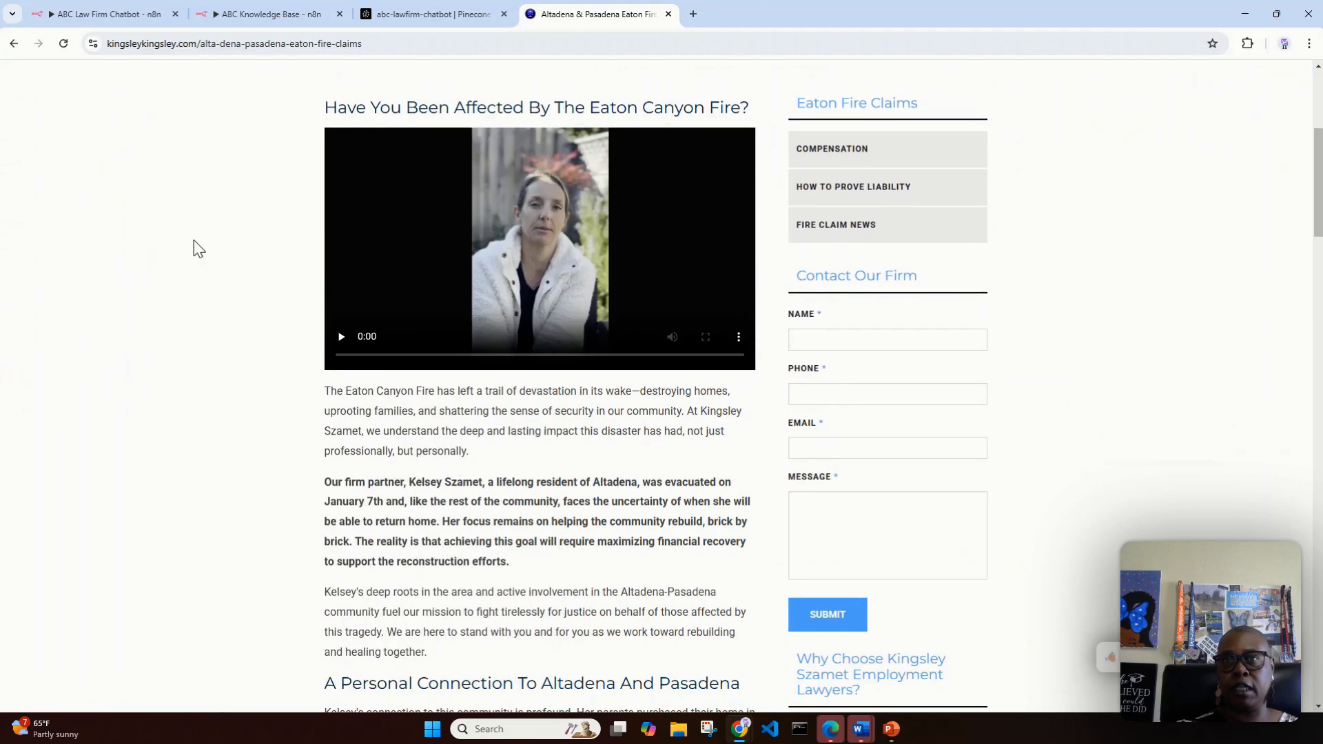
scroll(193, 240, down, 2)
scroll(193, 242, up, 1)
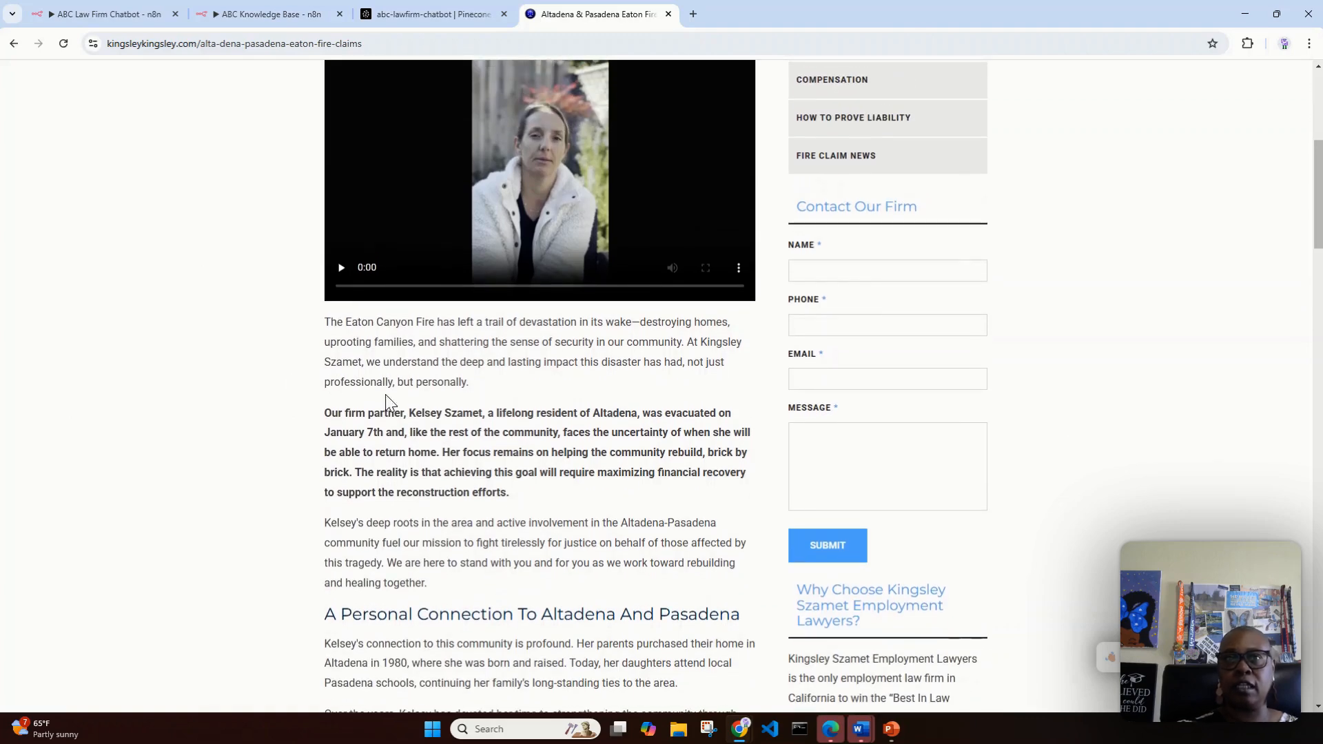
scroll(563, 417, up, 2)
scroll(562, 417, up, 3)
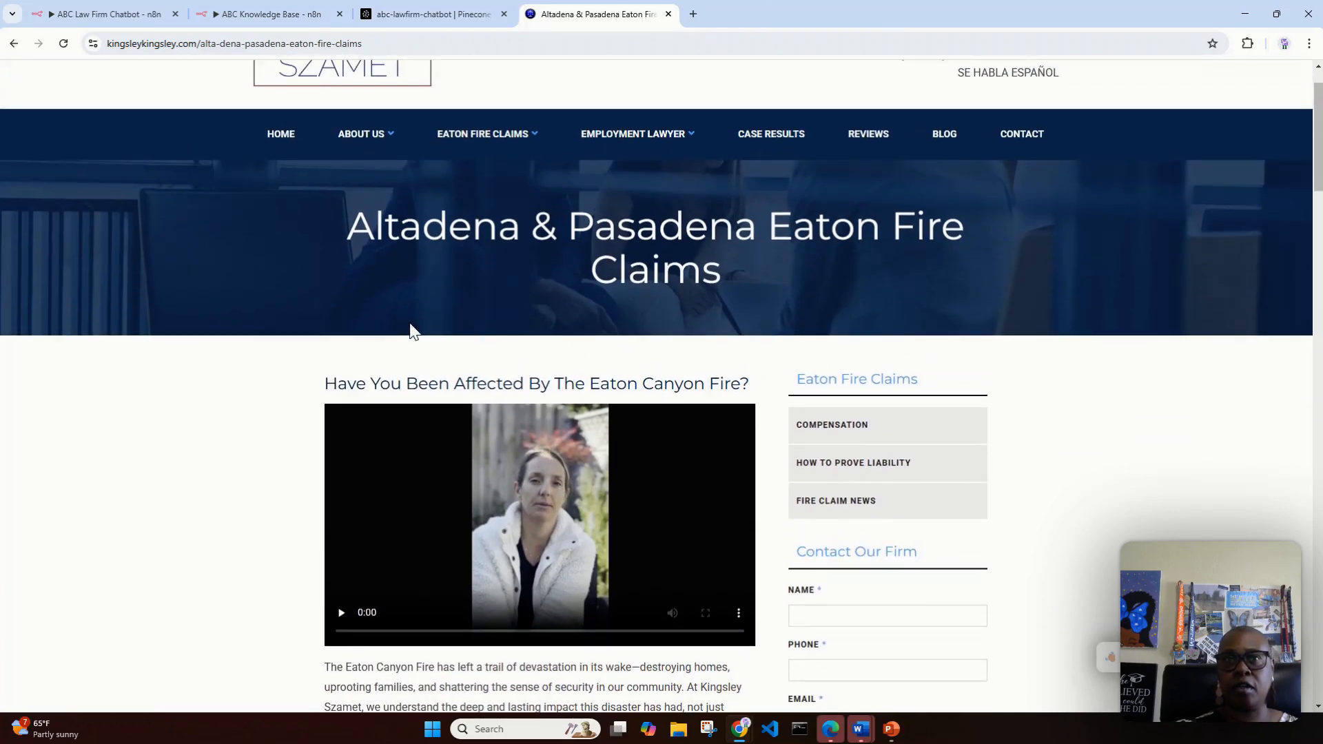
Step: Examine the law firm's Eaton Fire Claims page and open its Compensation page
mouse_move(463, 131)
scroll(464, 131, up, 1)
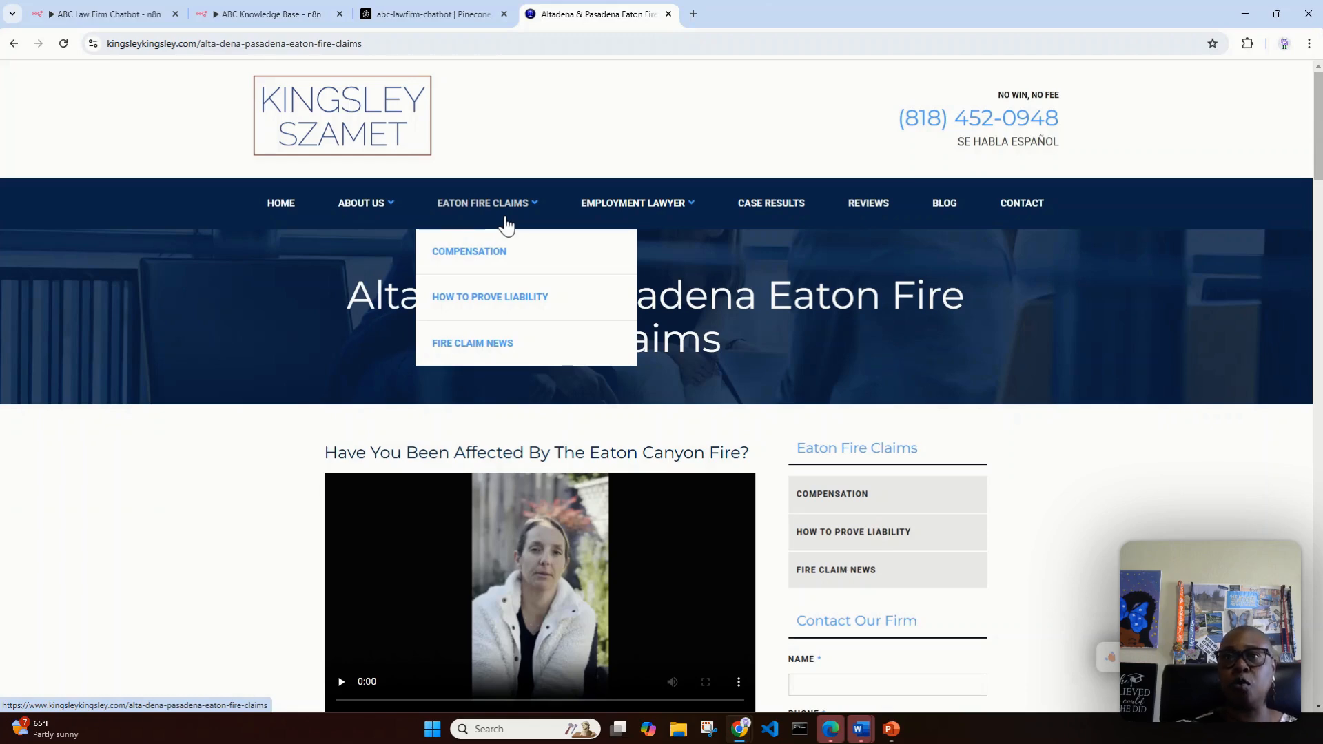
scroll(792, 397, down, 5)
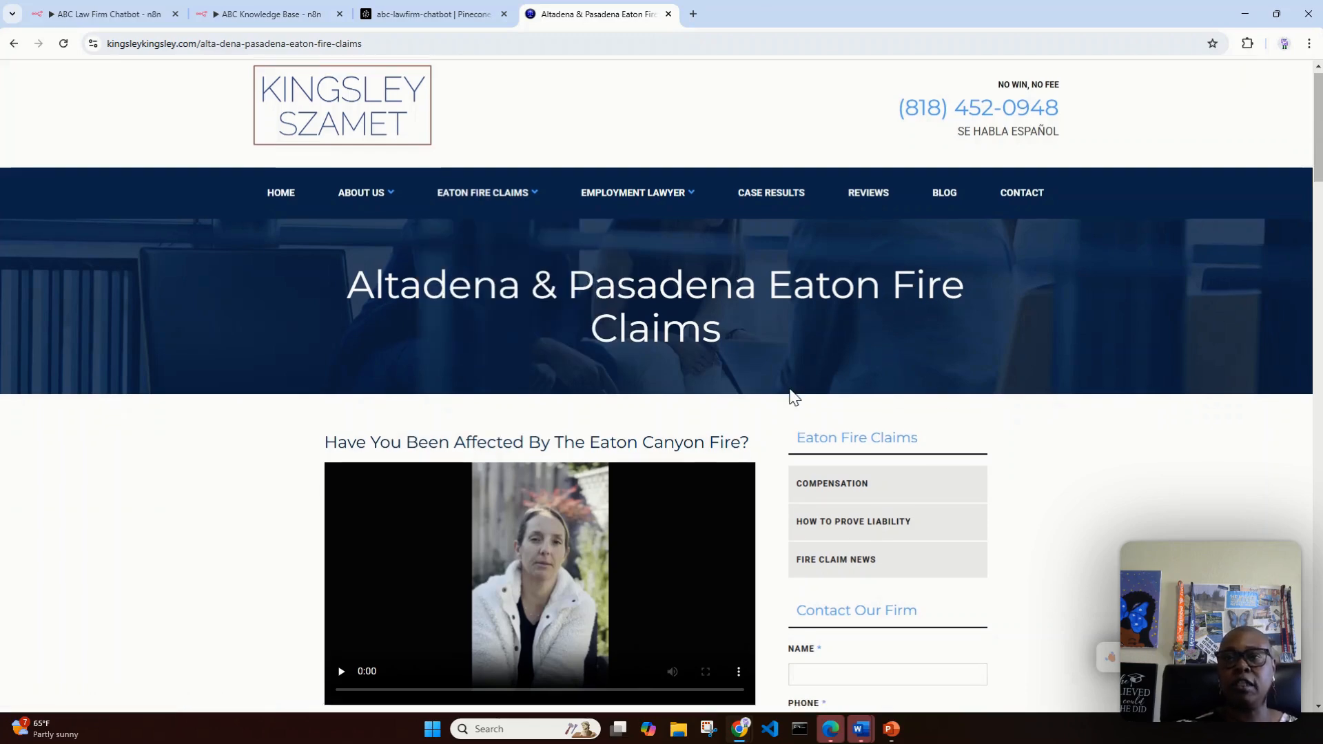
scroll(526, 345, down, 5)
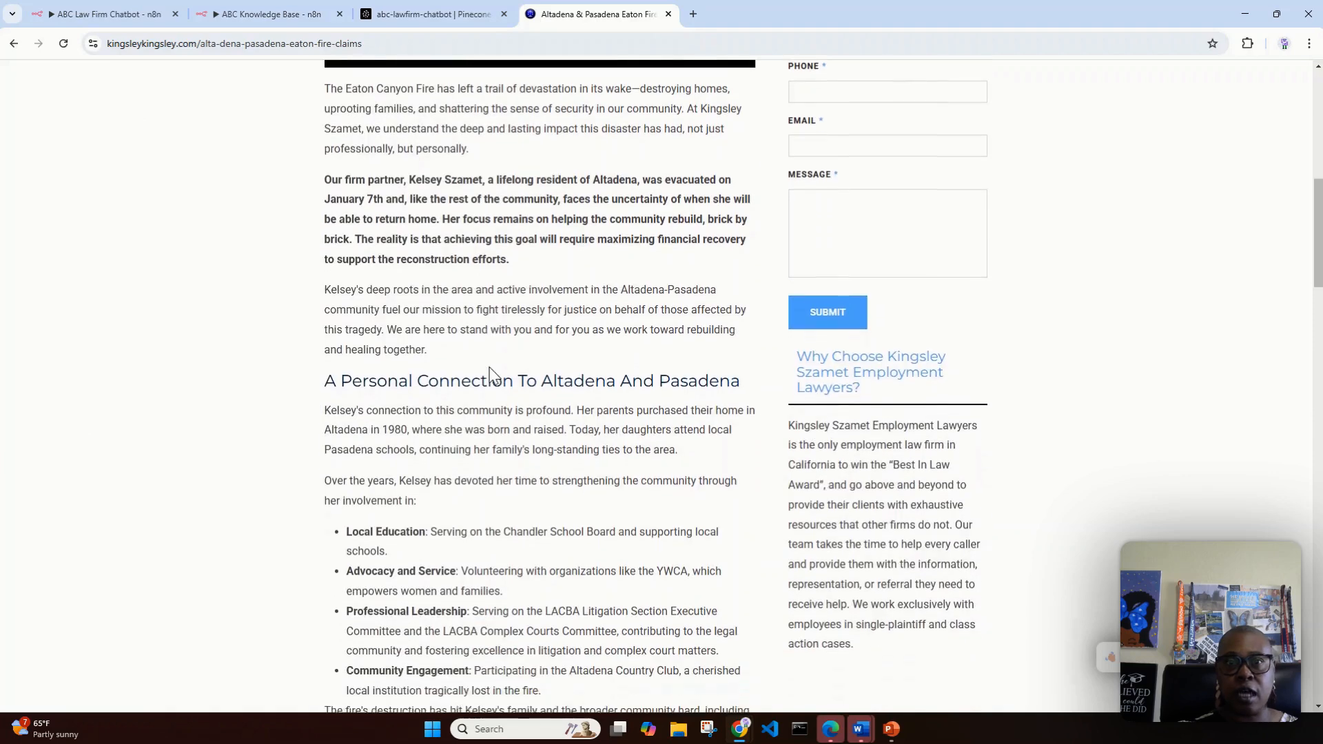
scroll(490, 368, down, 5)
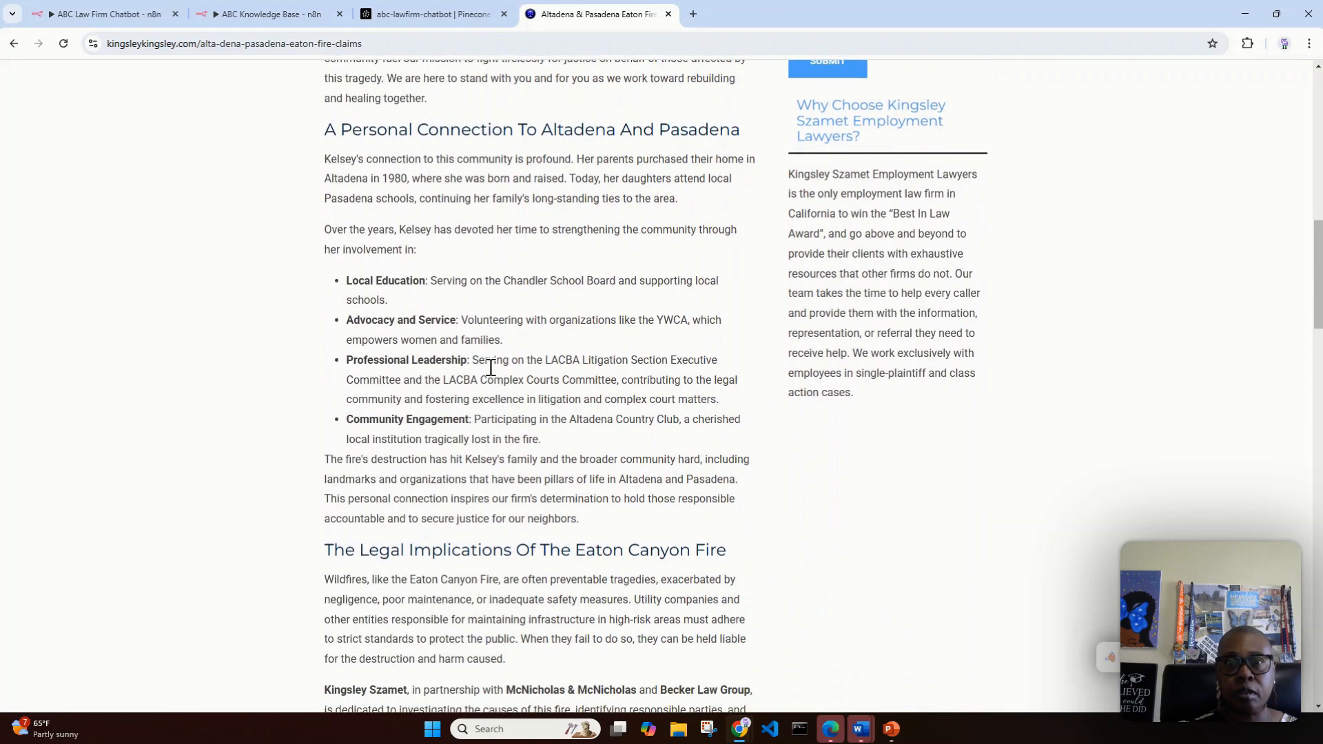
scroll(491, 367, down, 8)
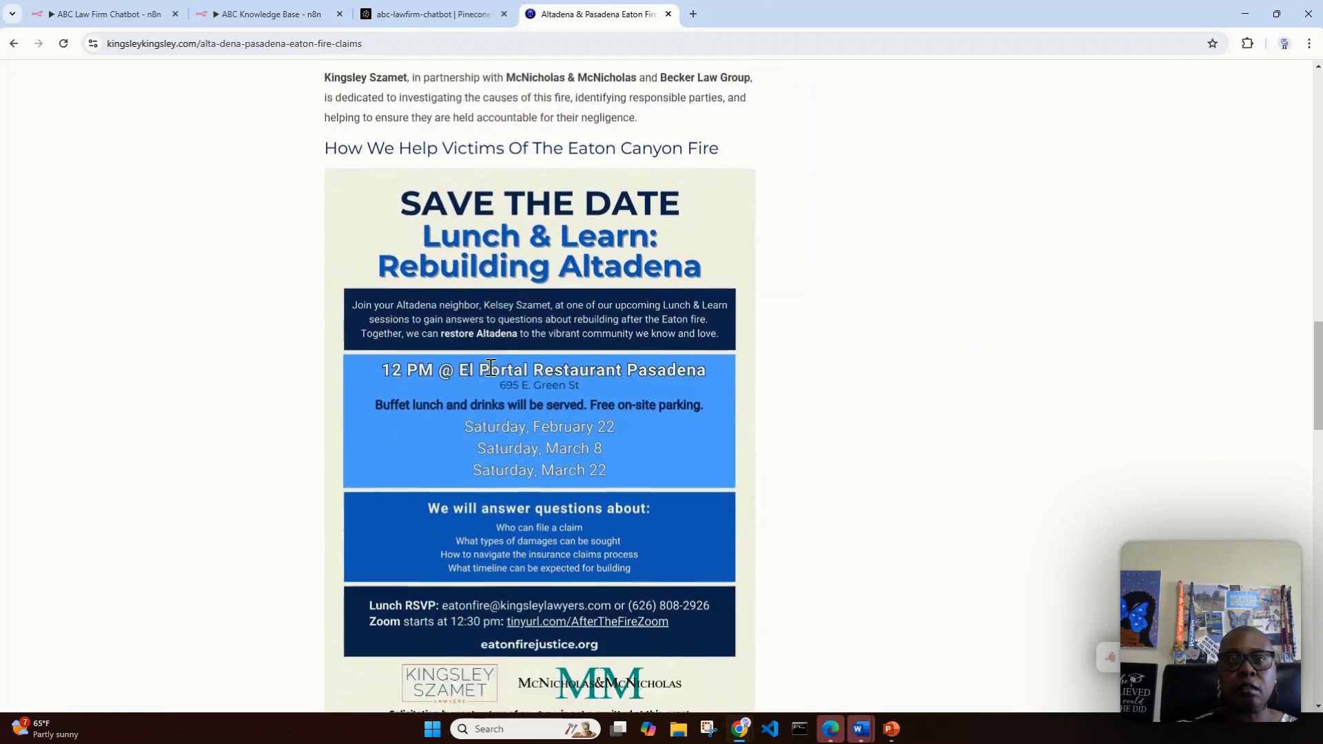
scroll(1020, 352, up, 14)
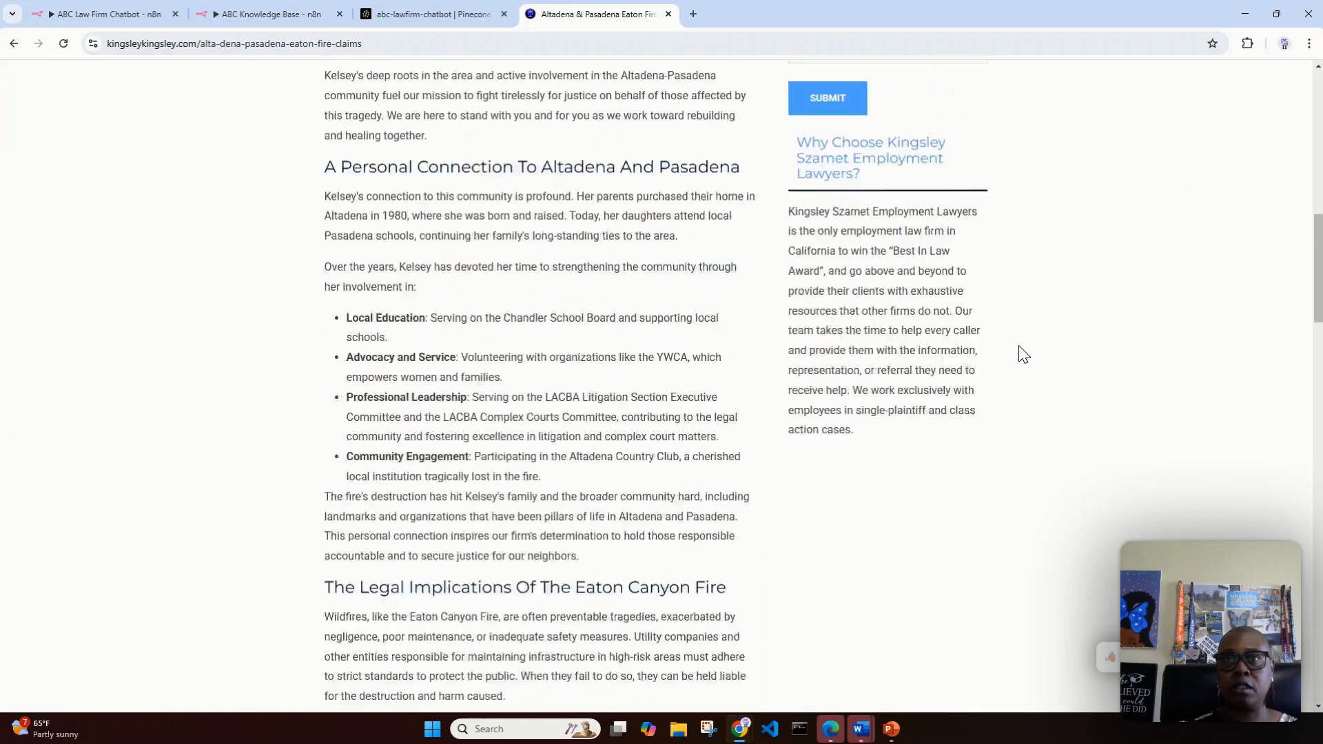
scroll(1021, 353, up, 6)
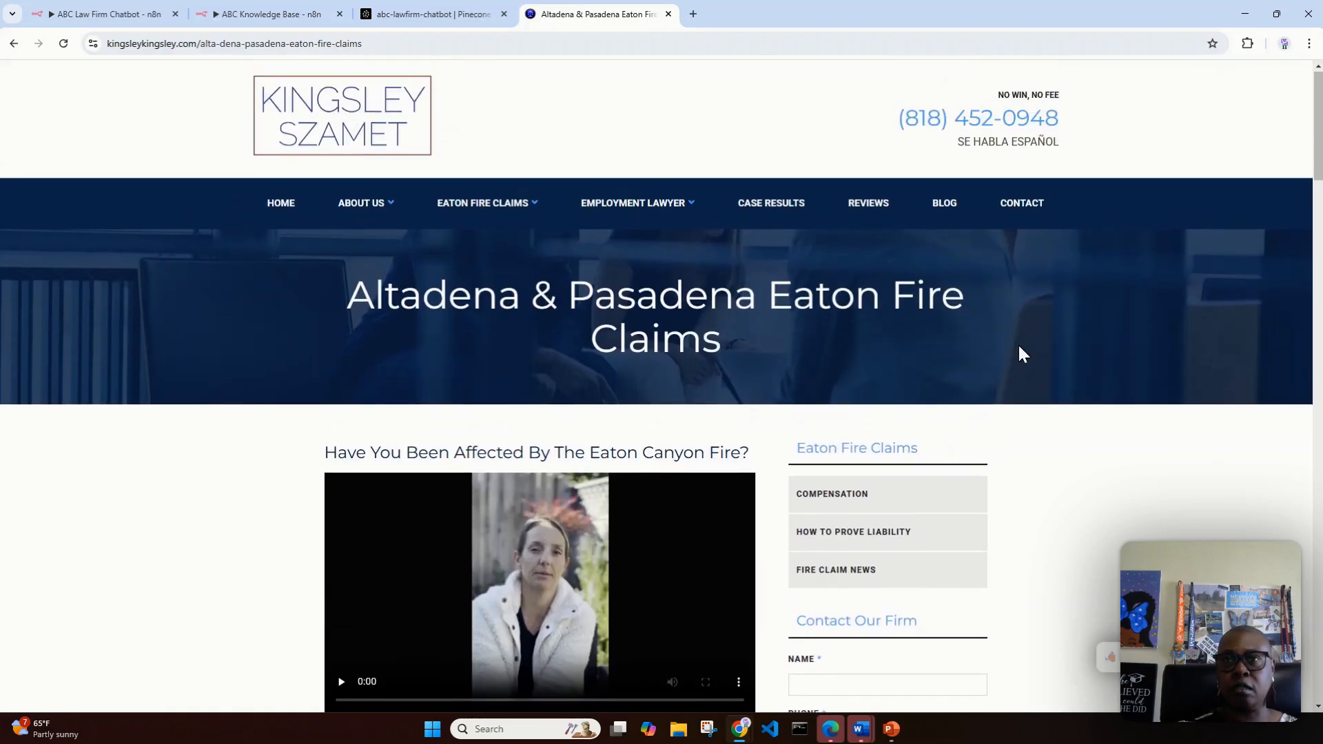
click(827, 497)
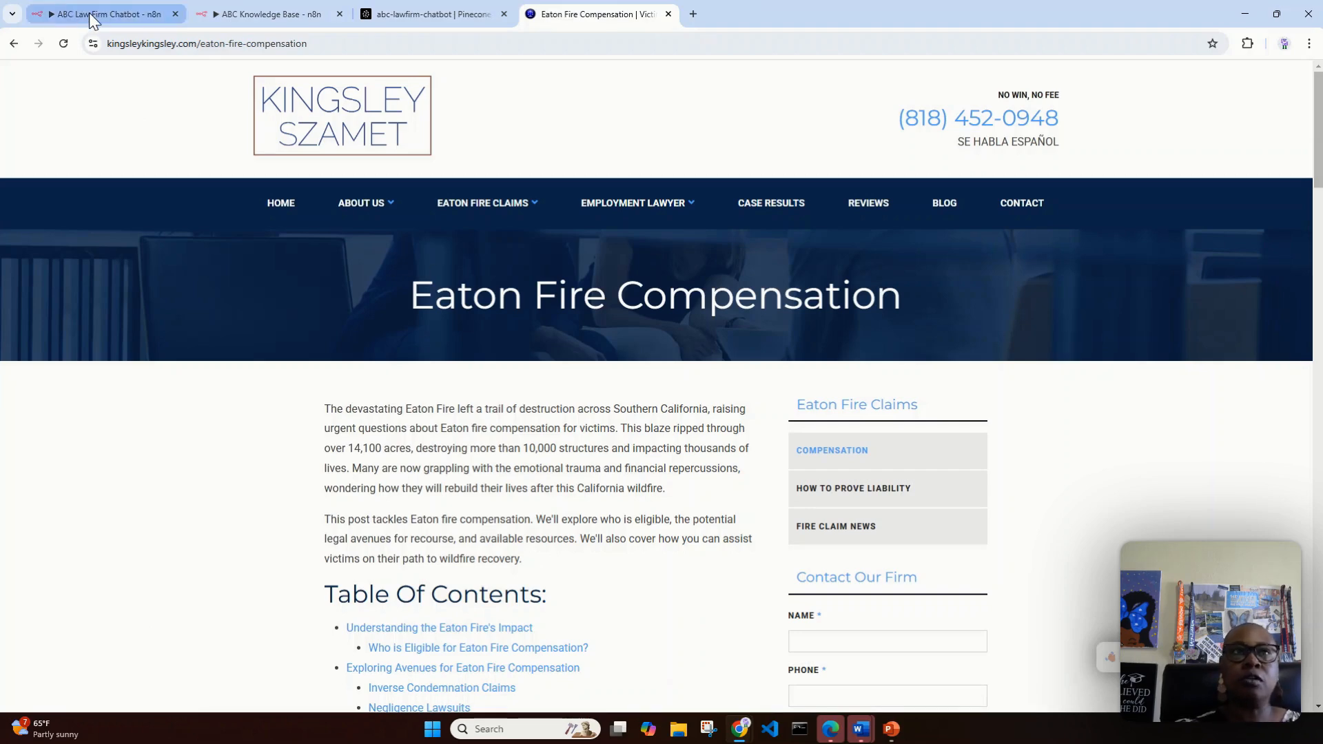
Step: Return to the ABC Law Firm Chatbot workflow in n8n, open its chat slightly widened and reset the chat session
click(111, 14)
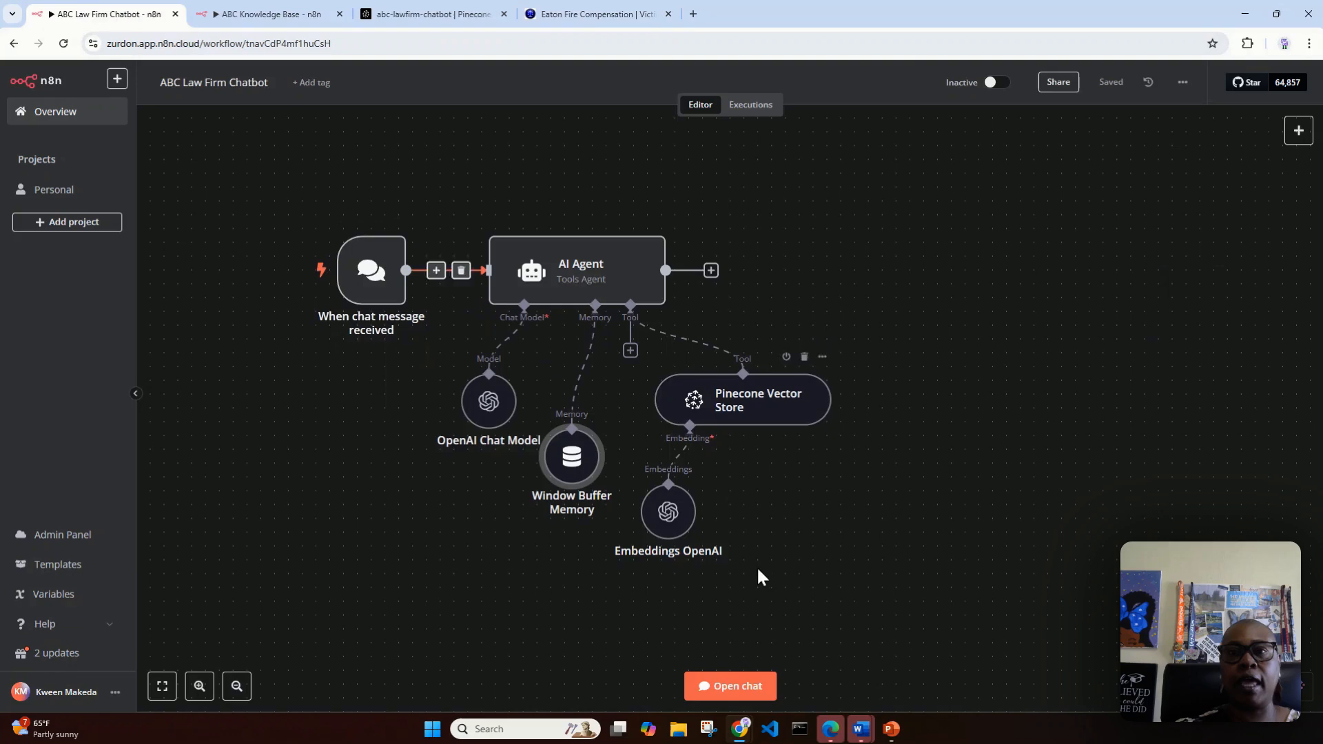
click(749, 686)
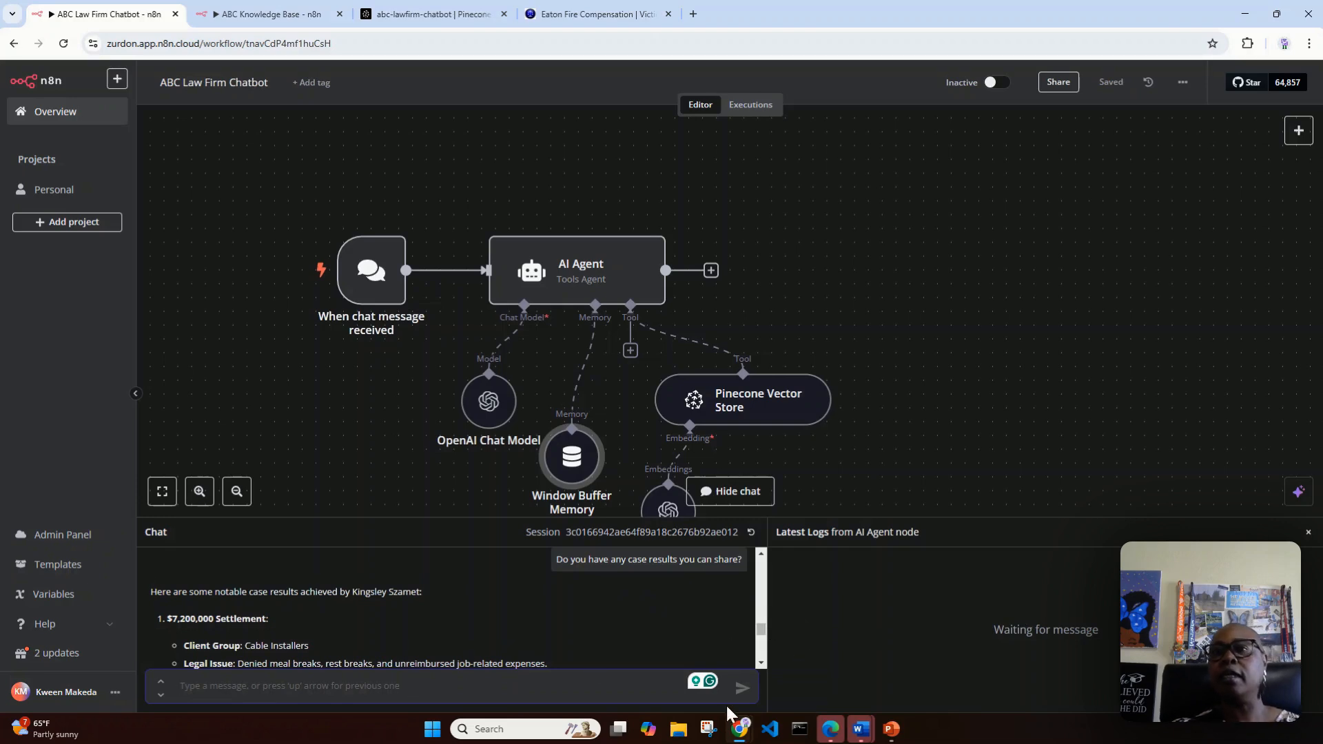
drag(767, 687, 824, 693)
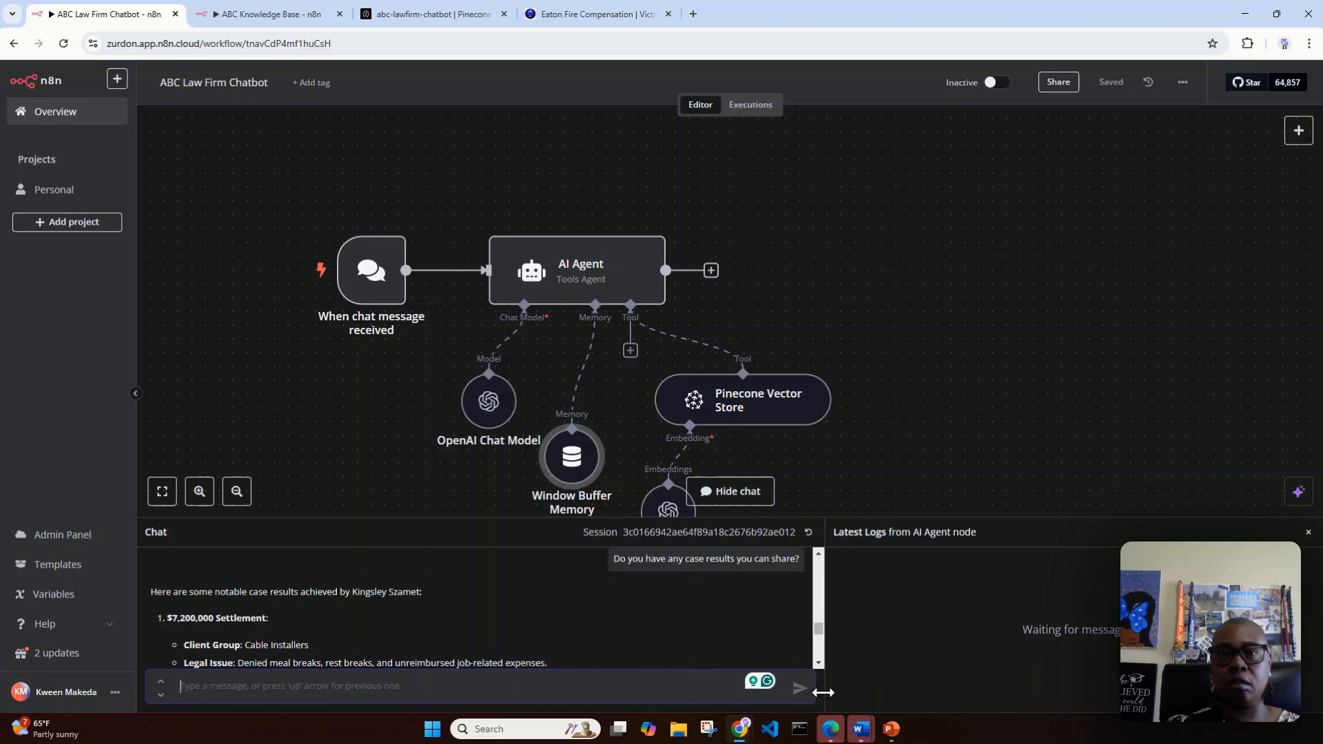
click(808, 532)
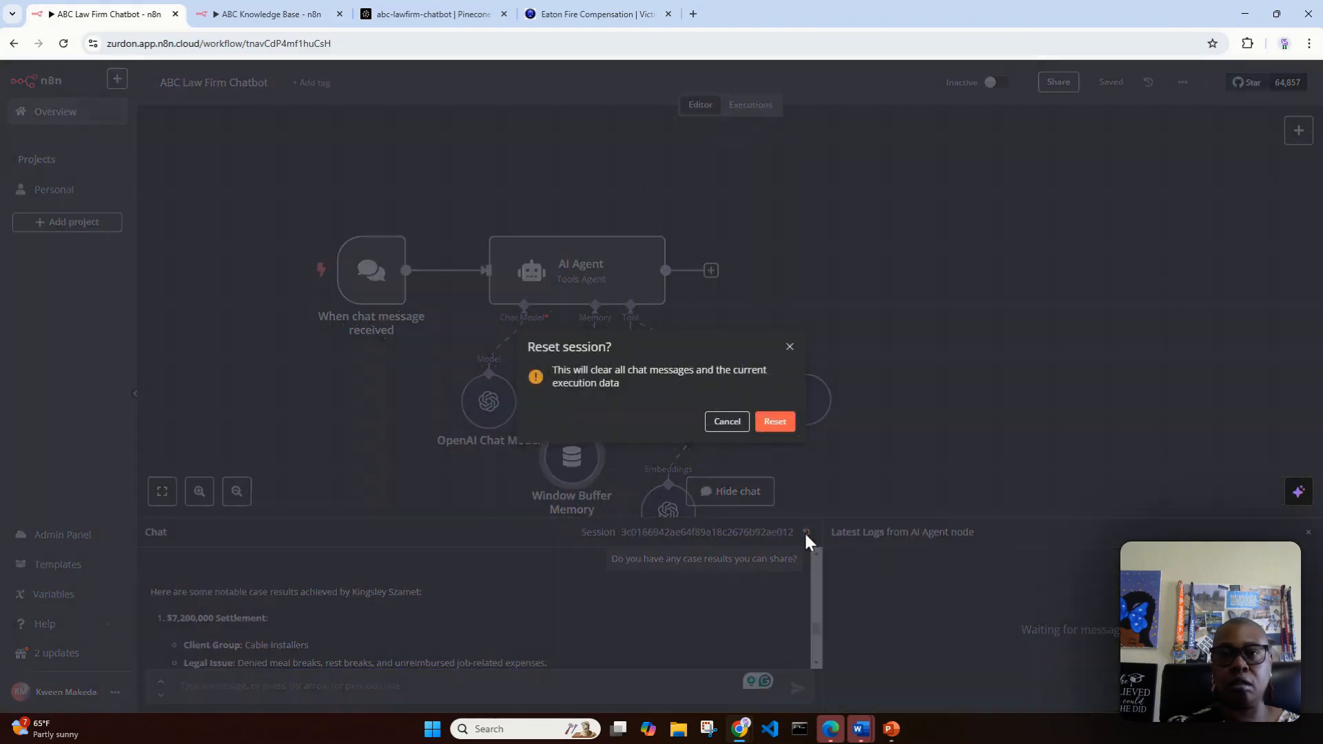
click(773, 433)
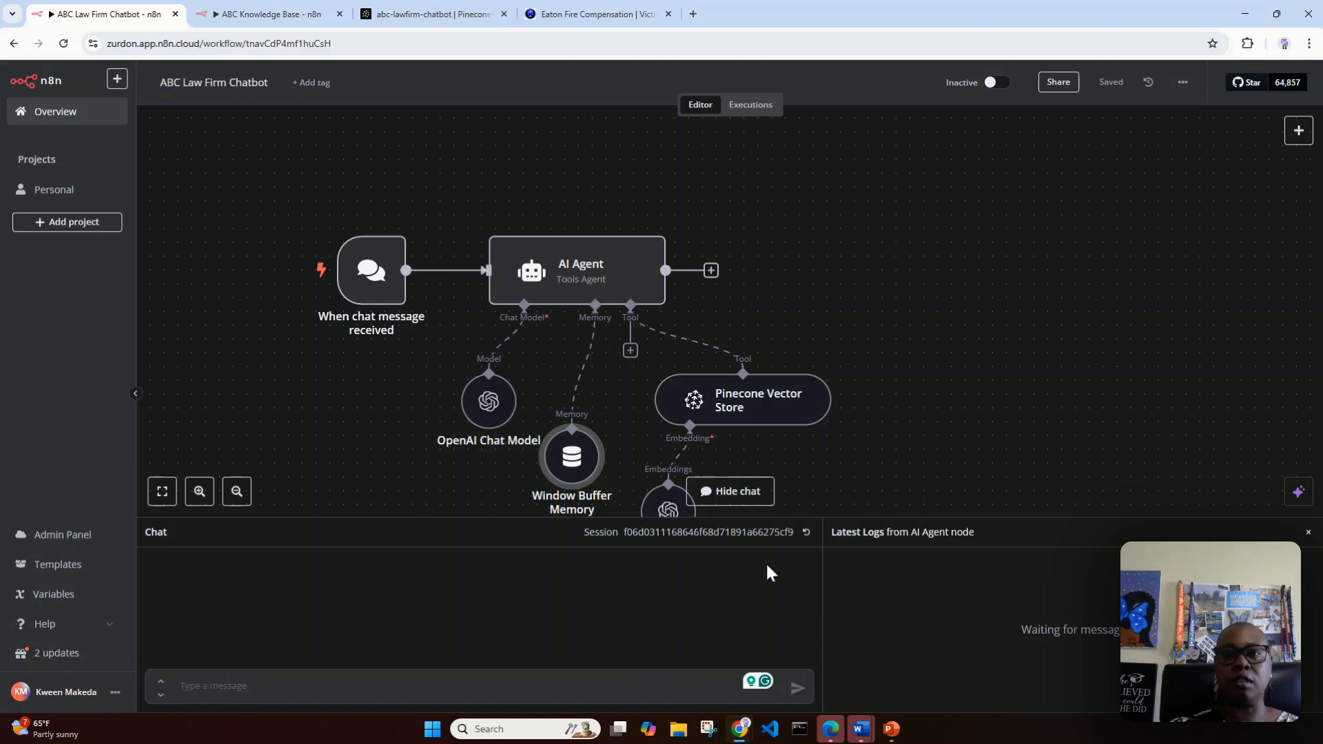
Step: Ask the chatbot "Do you assist with Eaton Fire claims?" and enlarge the chat area to read the answer
click(292, 689)
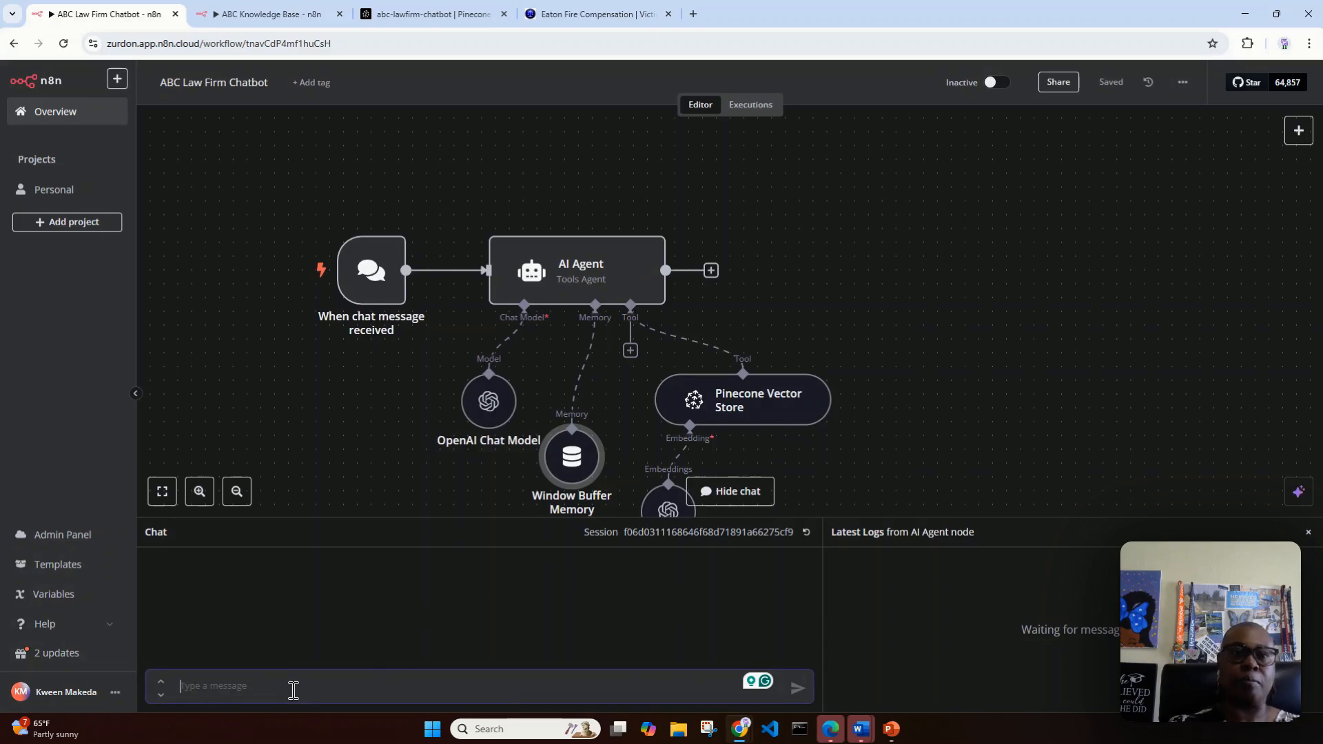
text(do you)
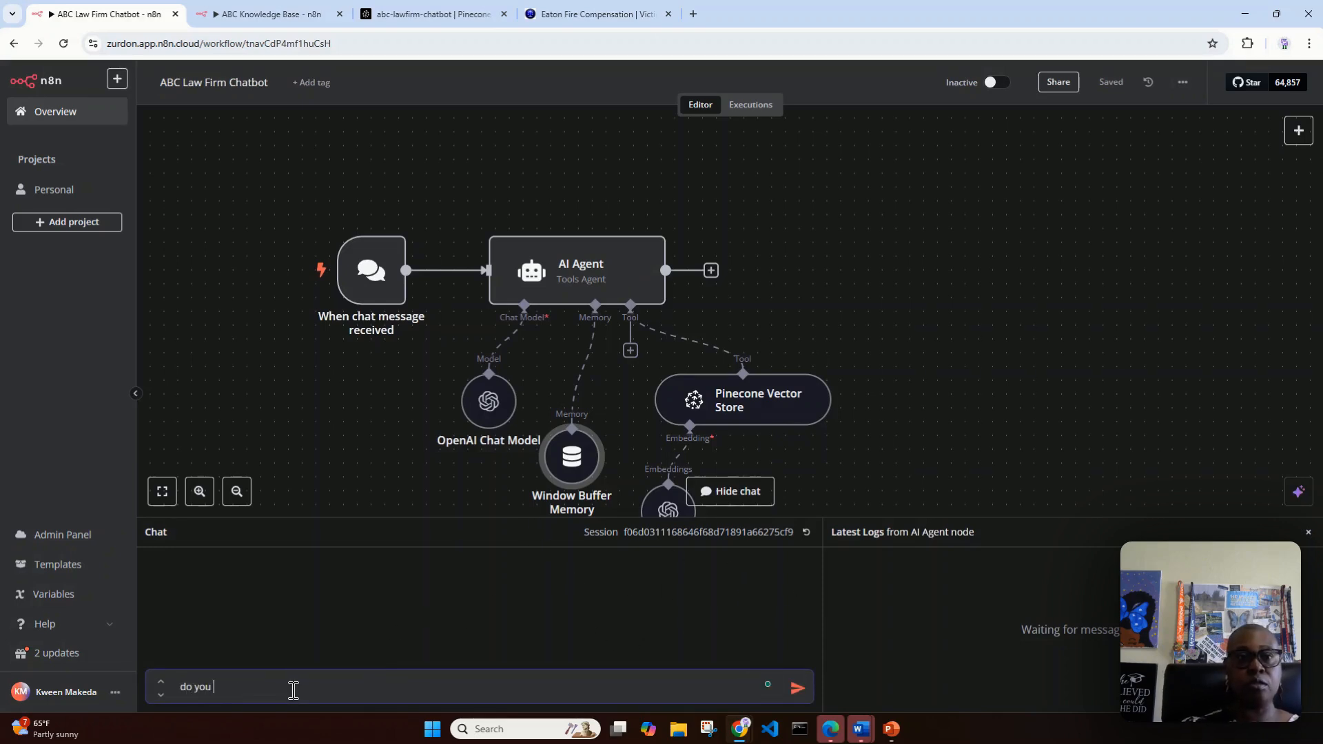
key(BackSpace)
key(BackSpace)
text(Do)
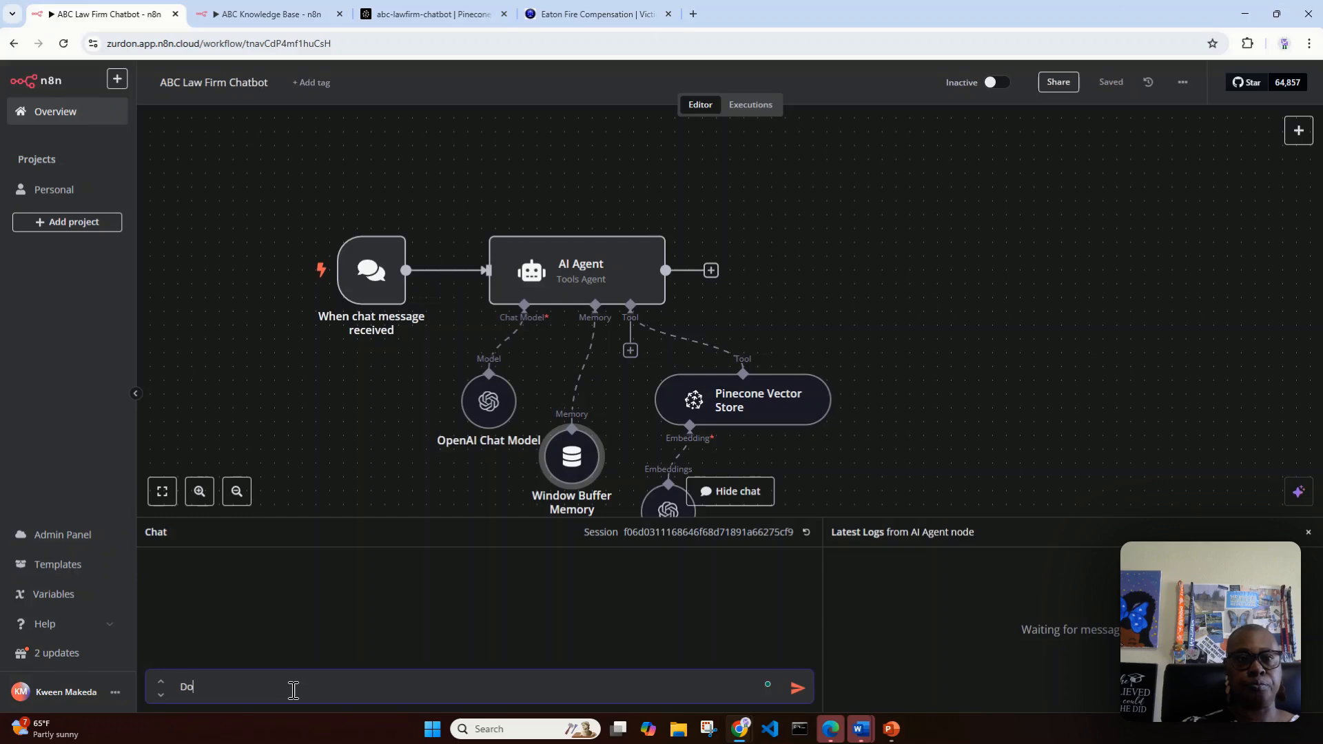
text( you assist with Eaton F)
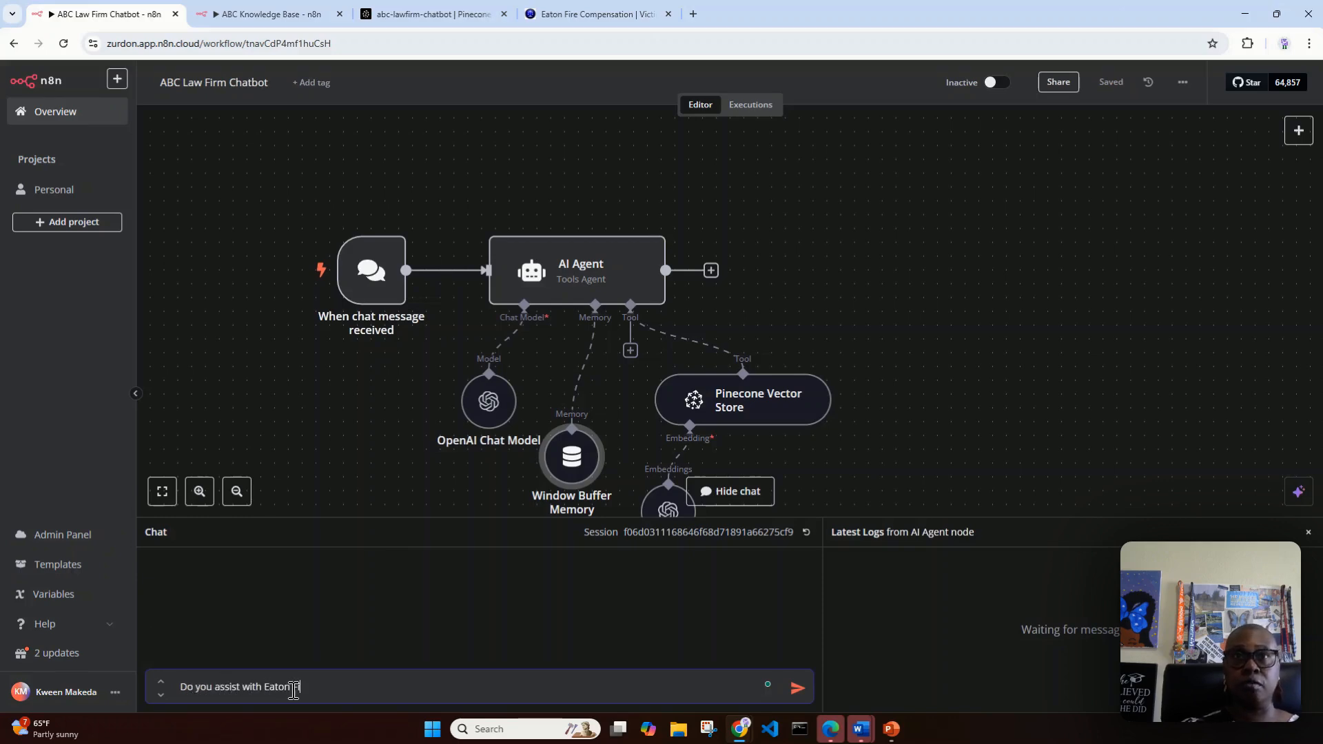
text(ire claims?)
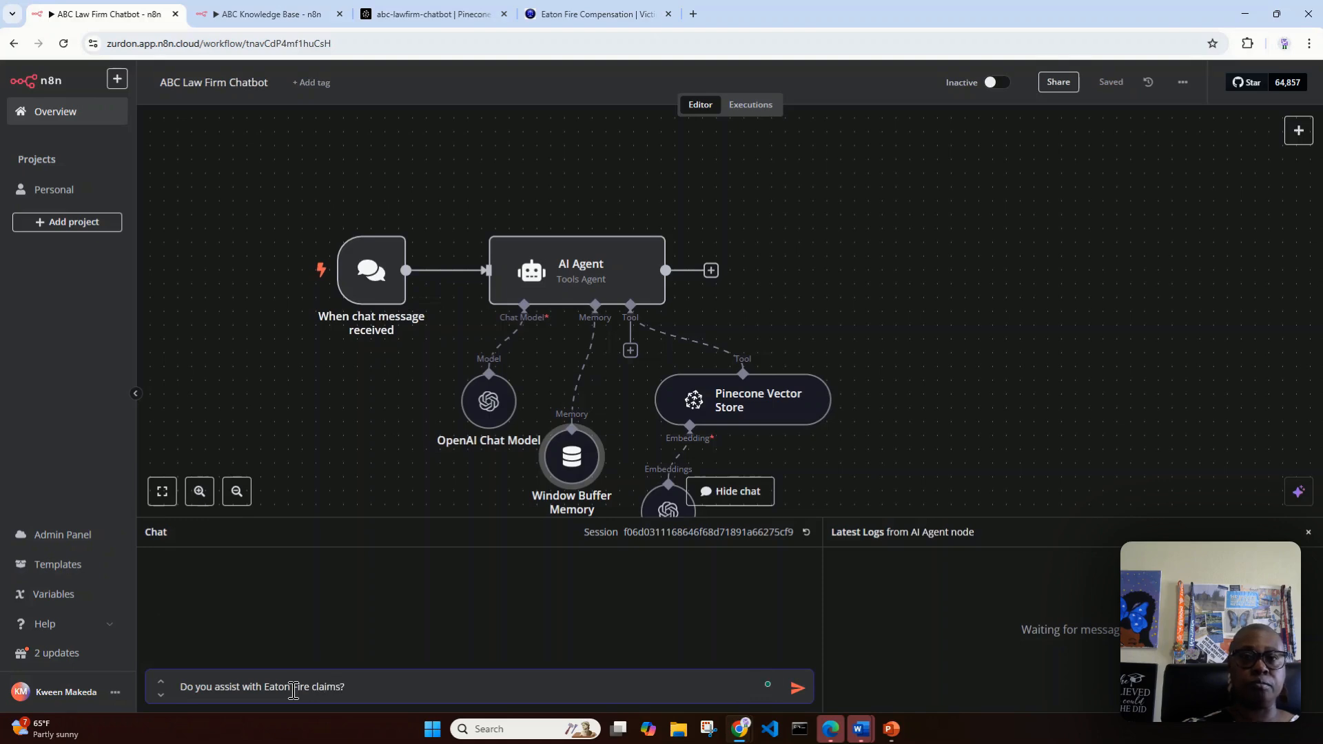
key(Return)
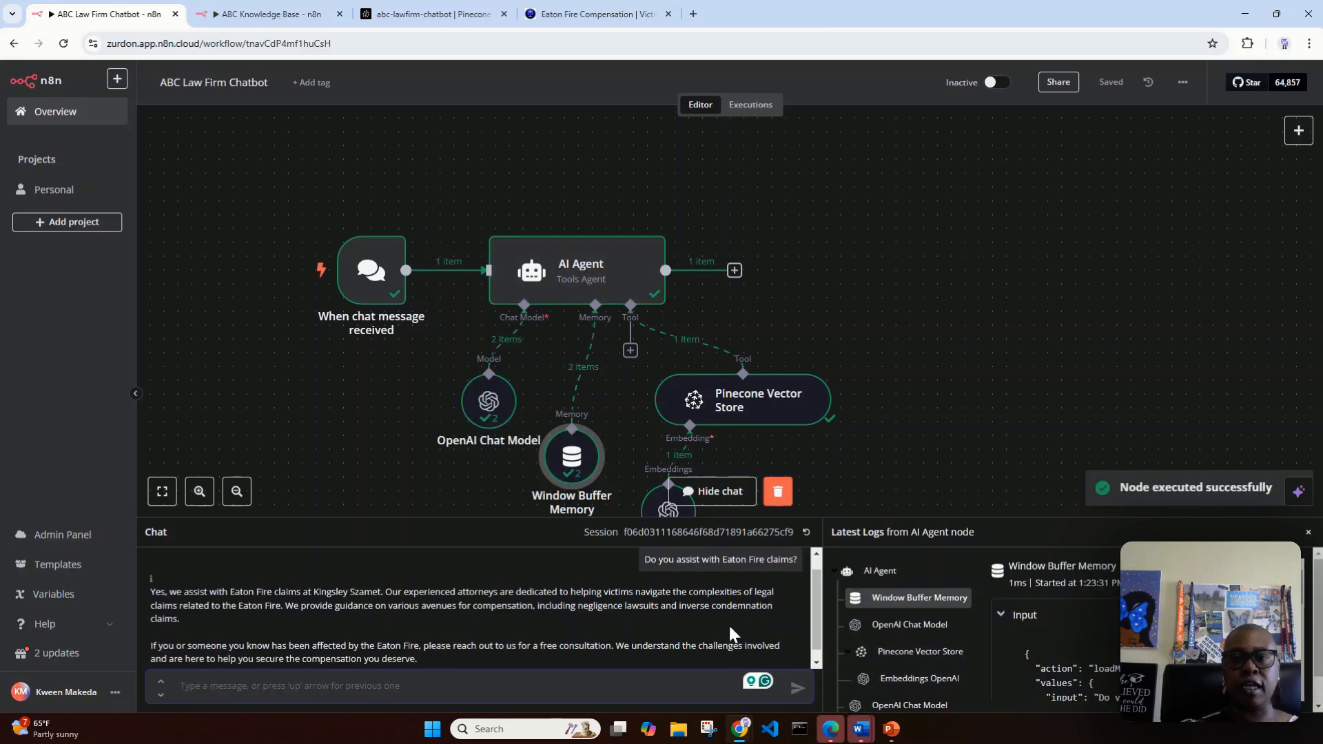
drag(778, 518, 723, 267)
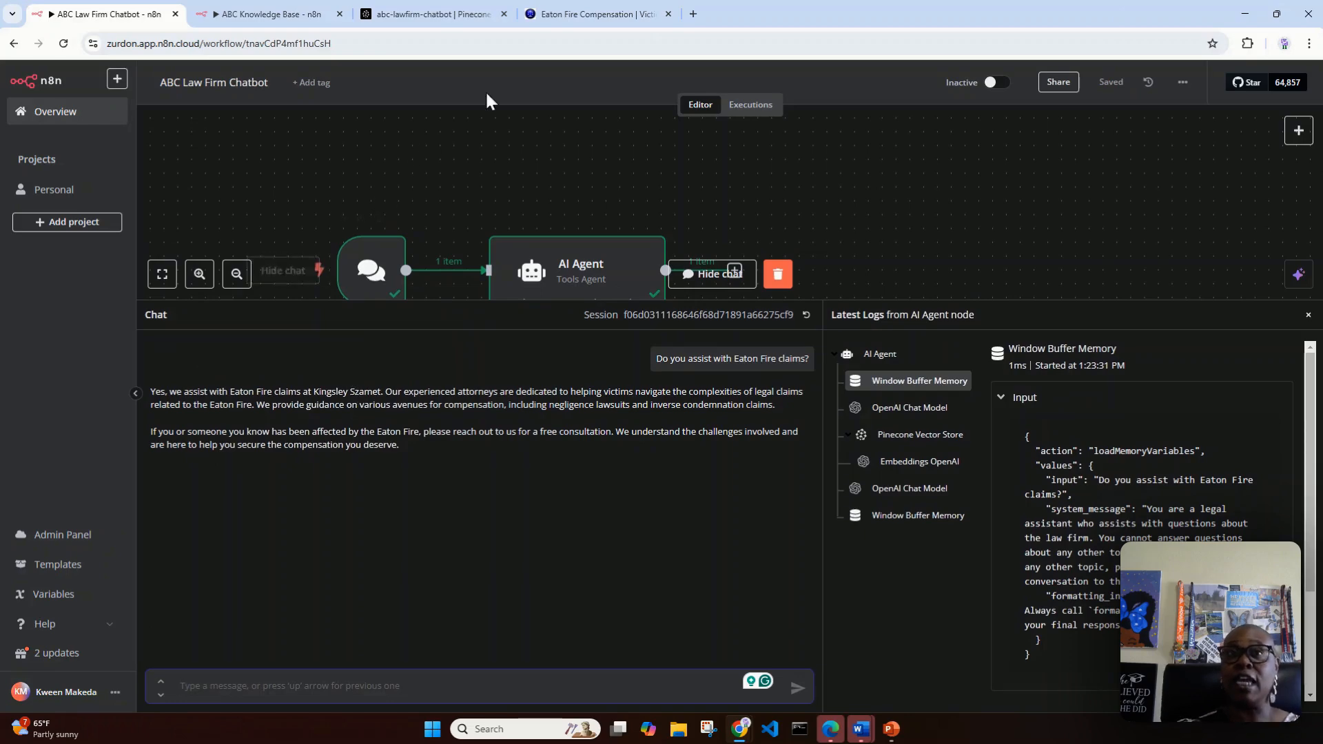
Step: Compare the chatbot's answer with the law firm's Eaton Fire Compensation page and examine the employment Discrimination page
click(575, 15)
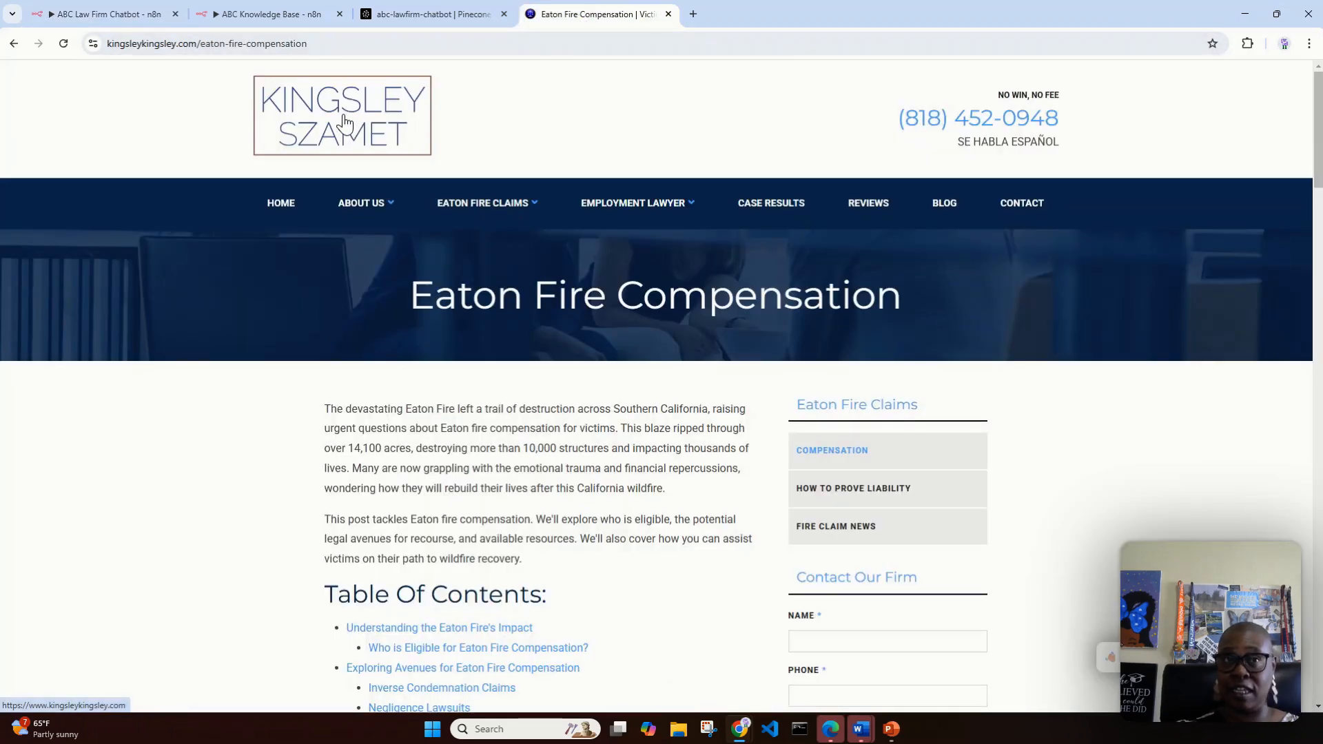
click(148, 14)
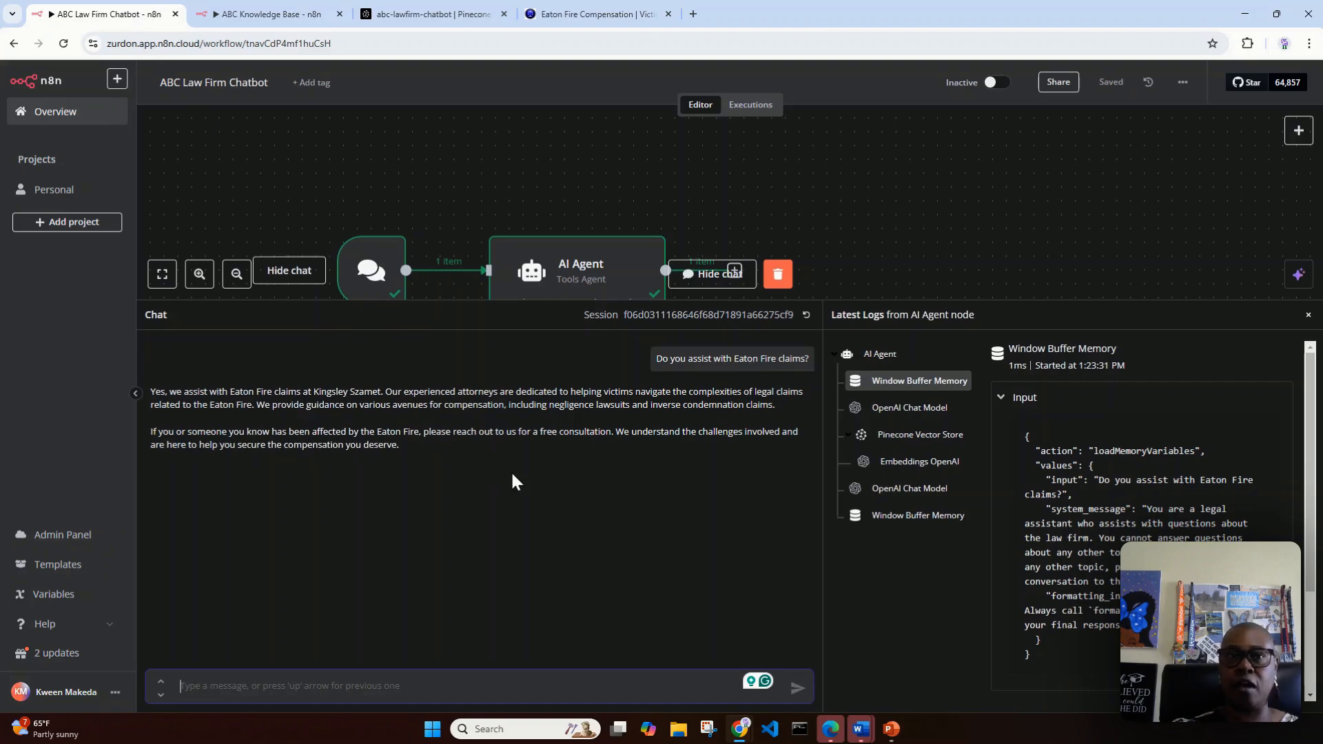
click(581, 16)
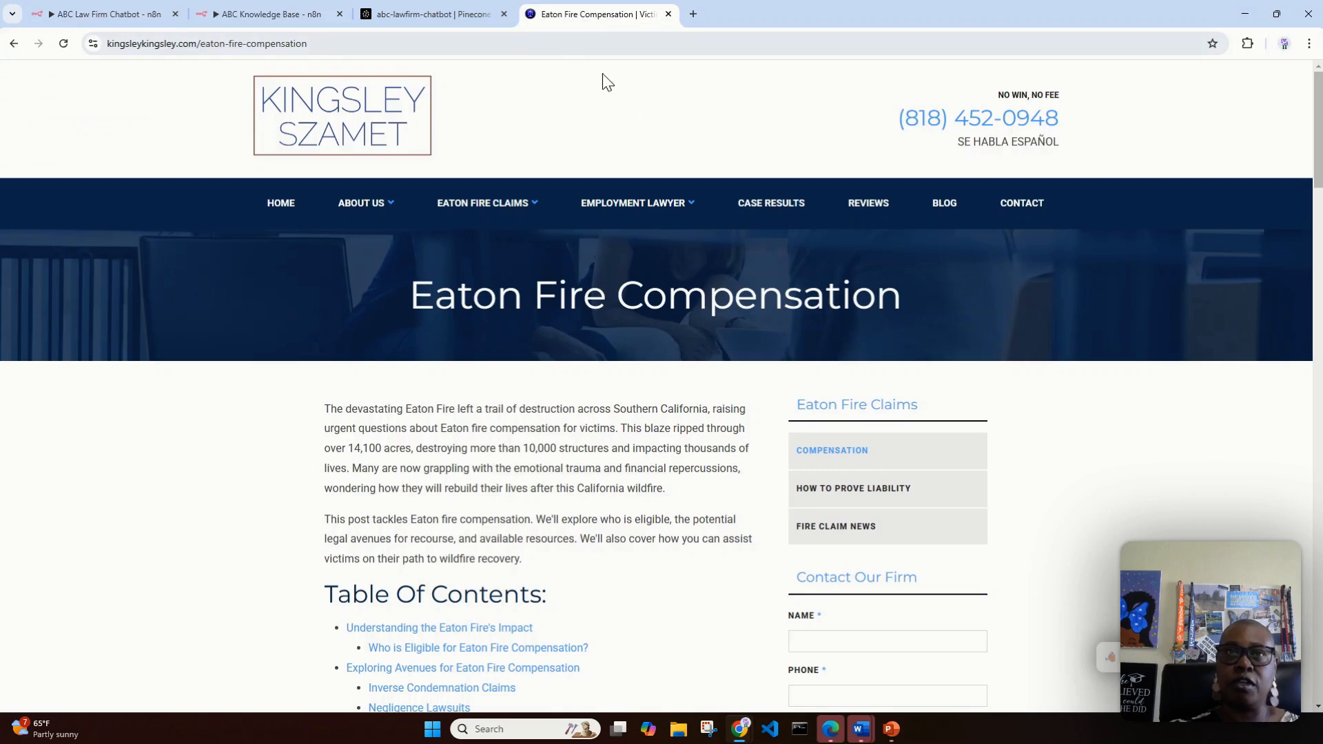
mouse_move(684, 219)
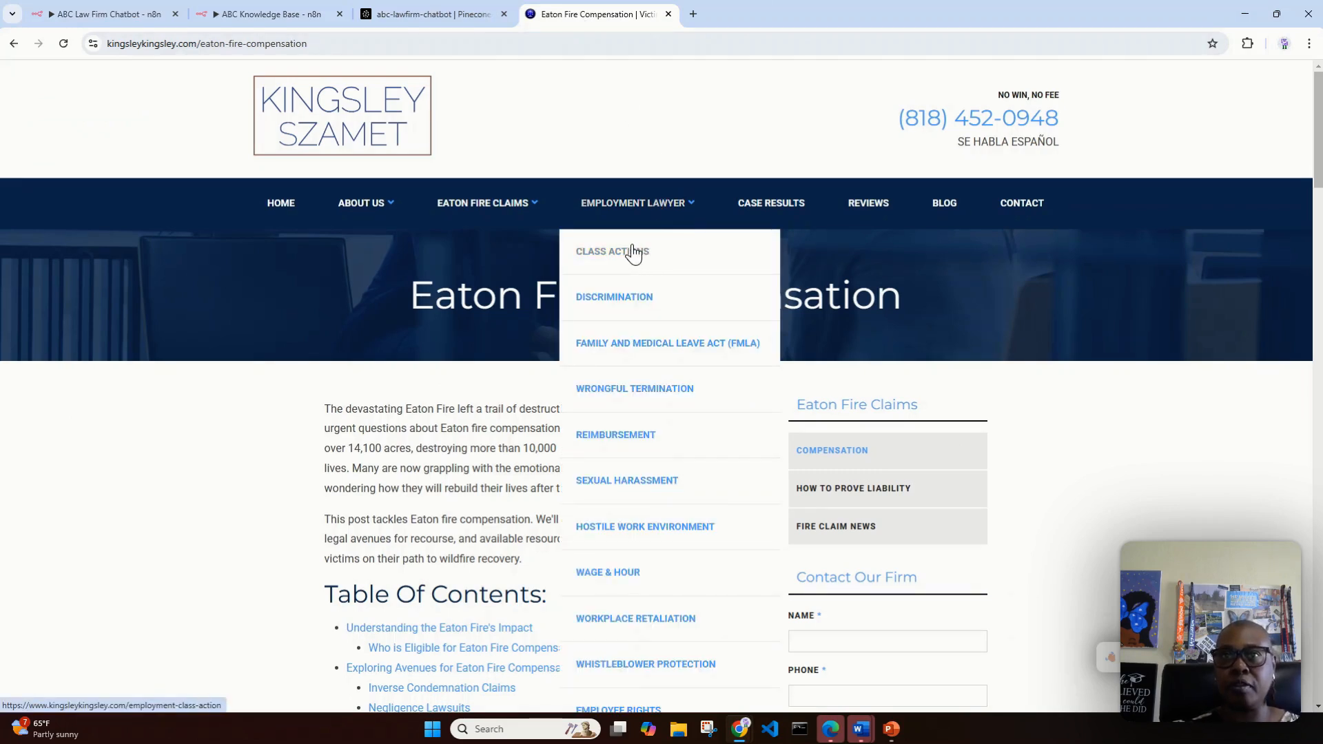
click(619, 297)
scroll(730, 271, down, 2)
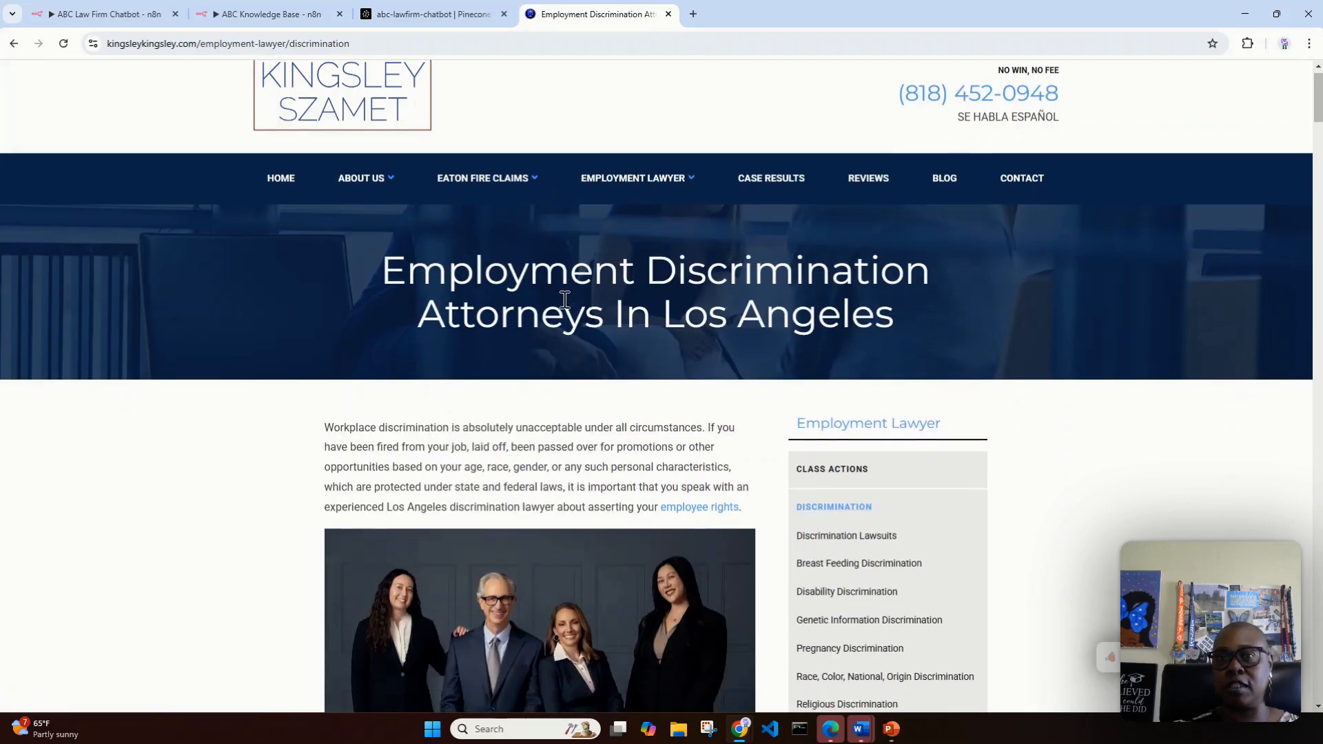
scroll(1006, 439, down, 4)
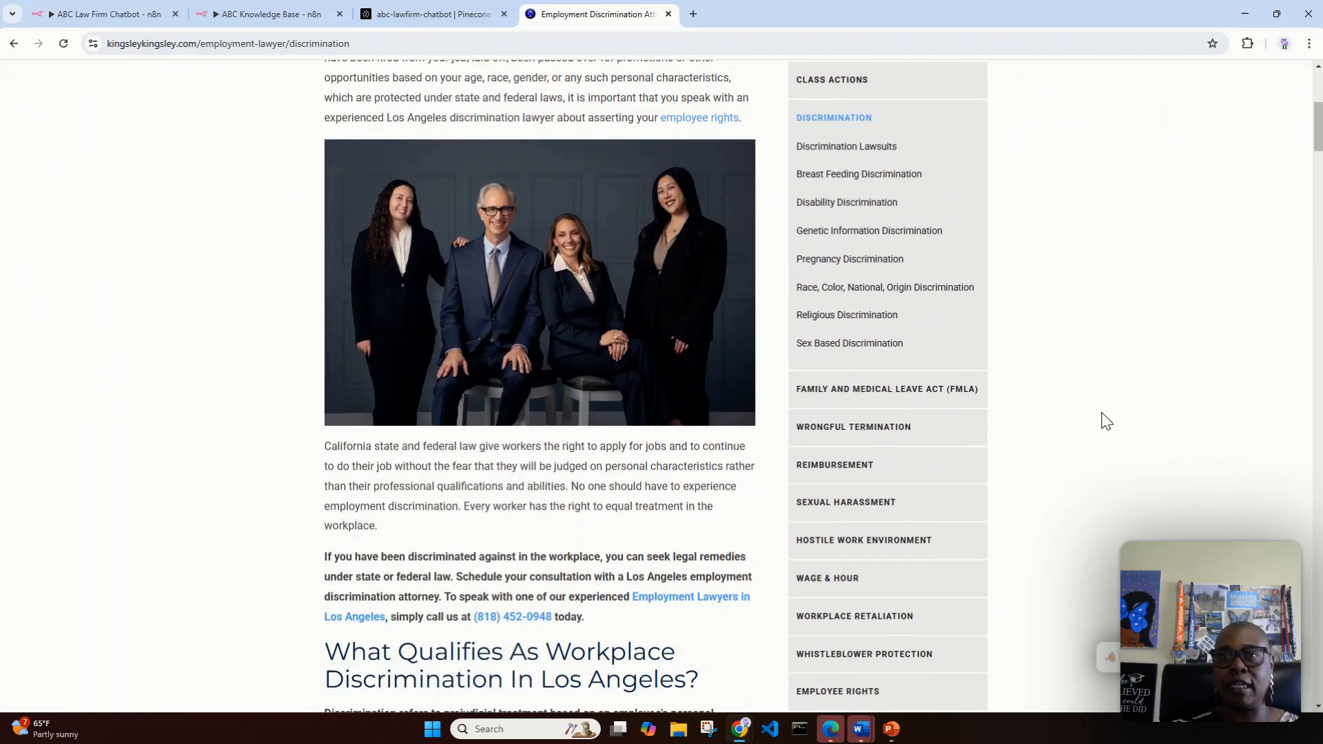
Step: Return to the ABC Law Firm Chatbot workflow in n8n and ask the chatbot "What type of discrimination do you take?"
click(120, 15)
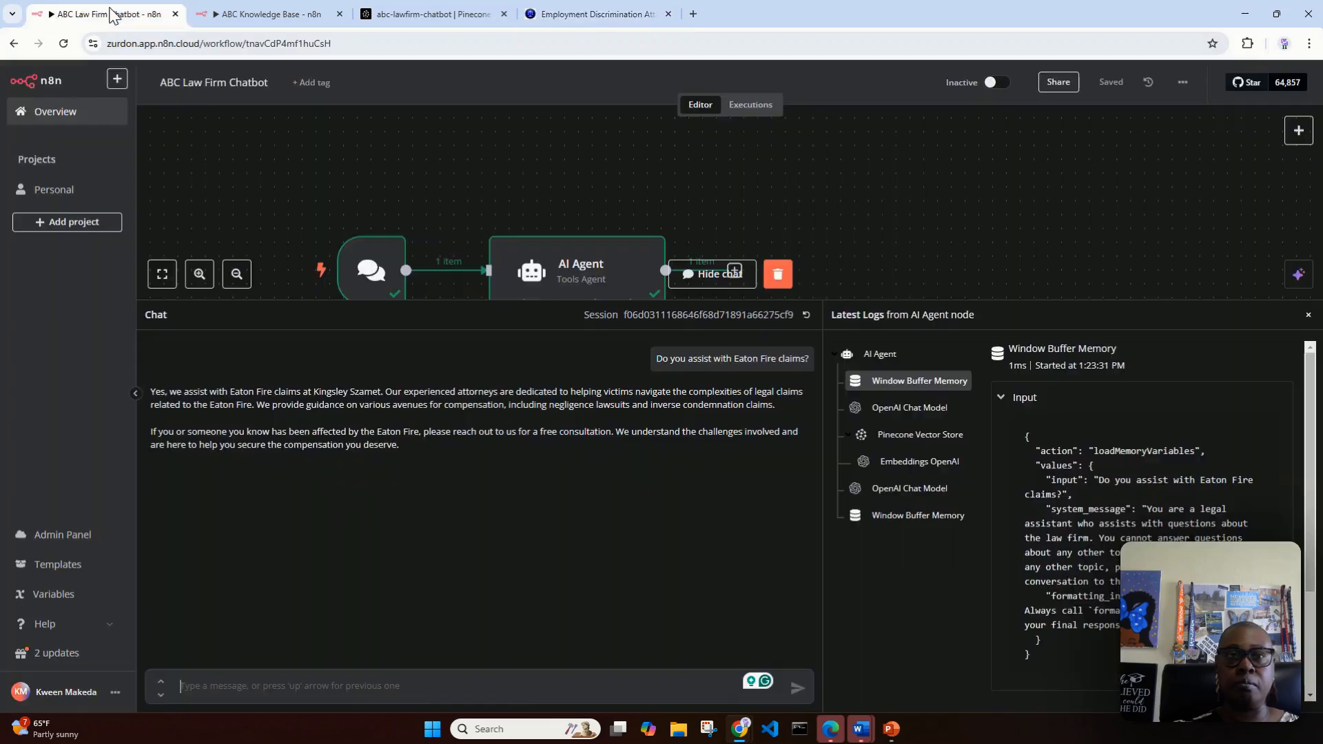
click(406, 682)
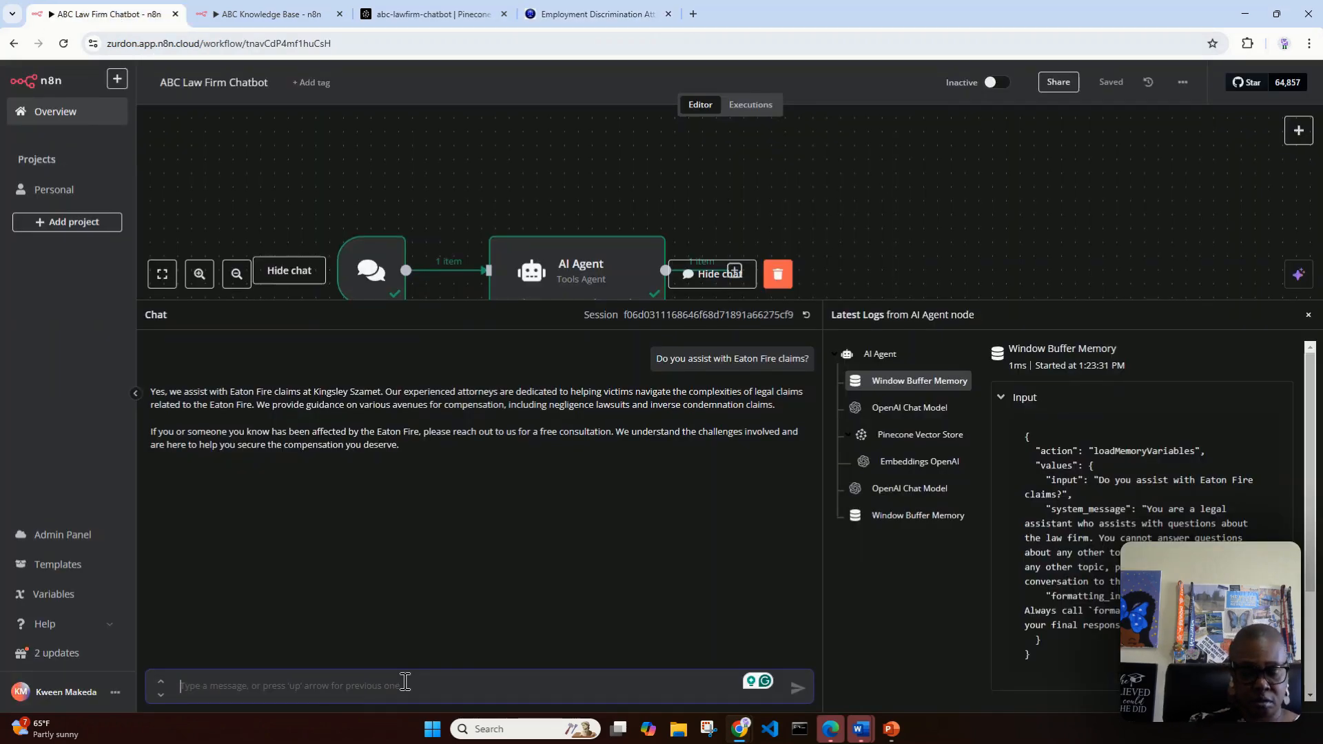
text(What tu)
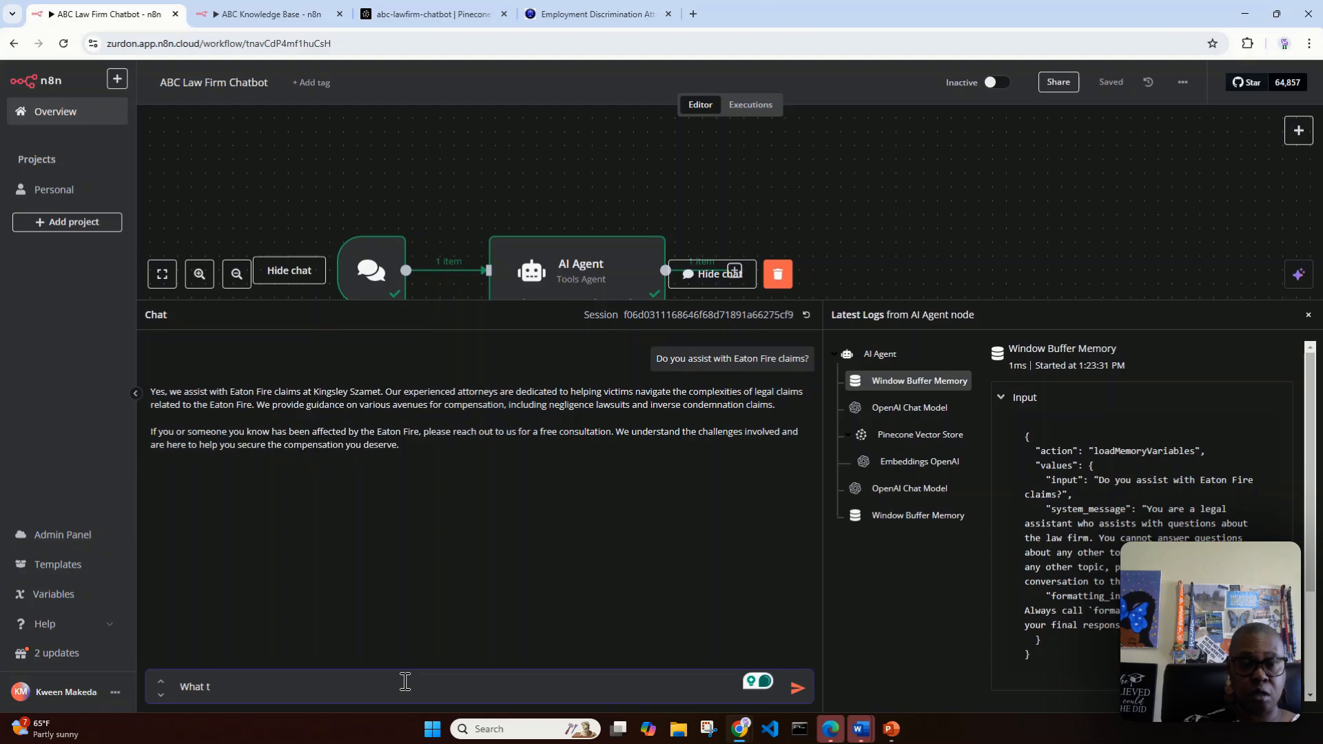
text(ype of d)
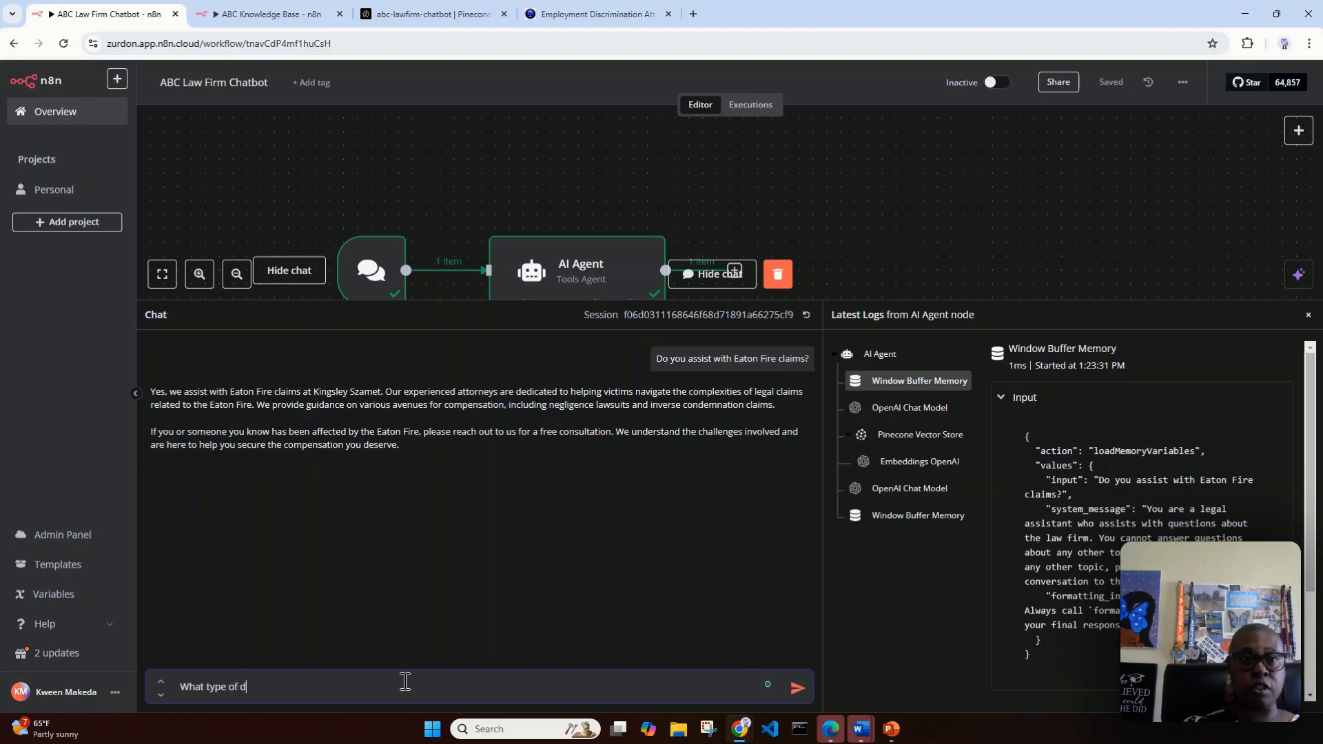
text(iscrimai)
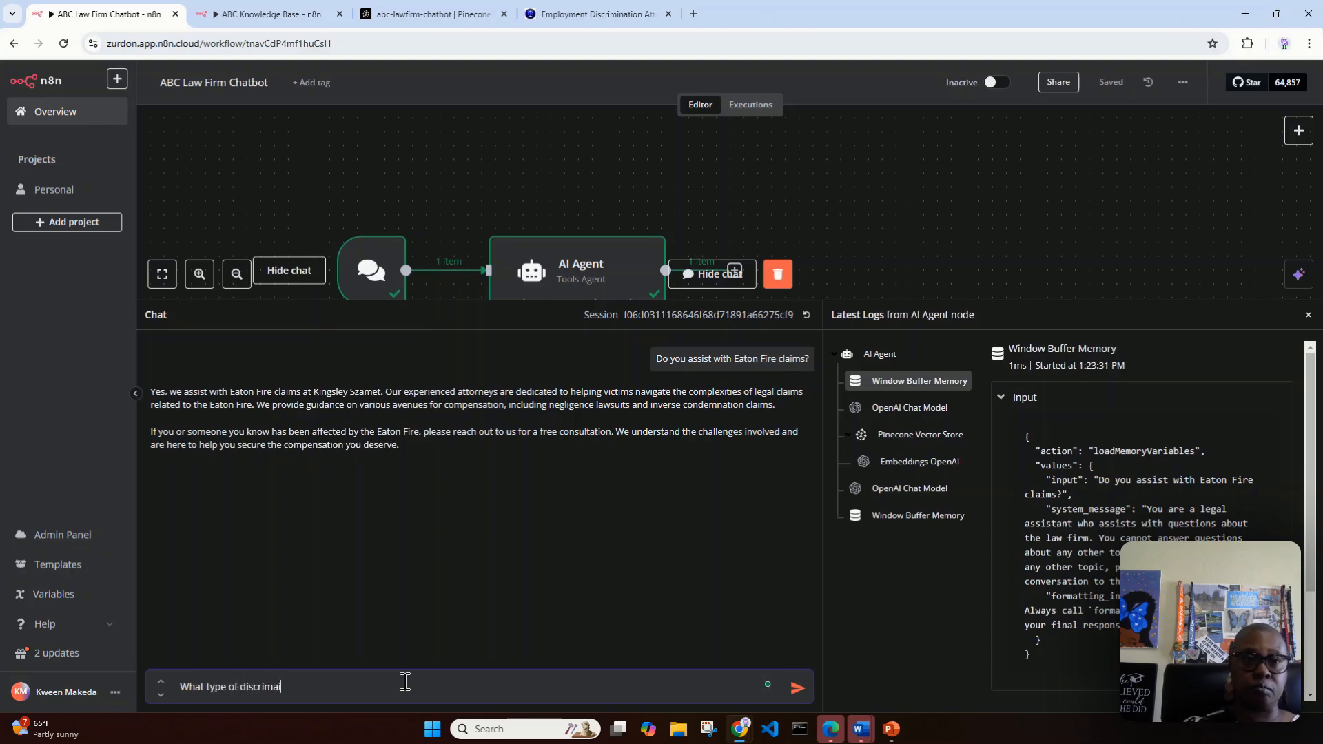
text(nation d)
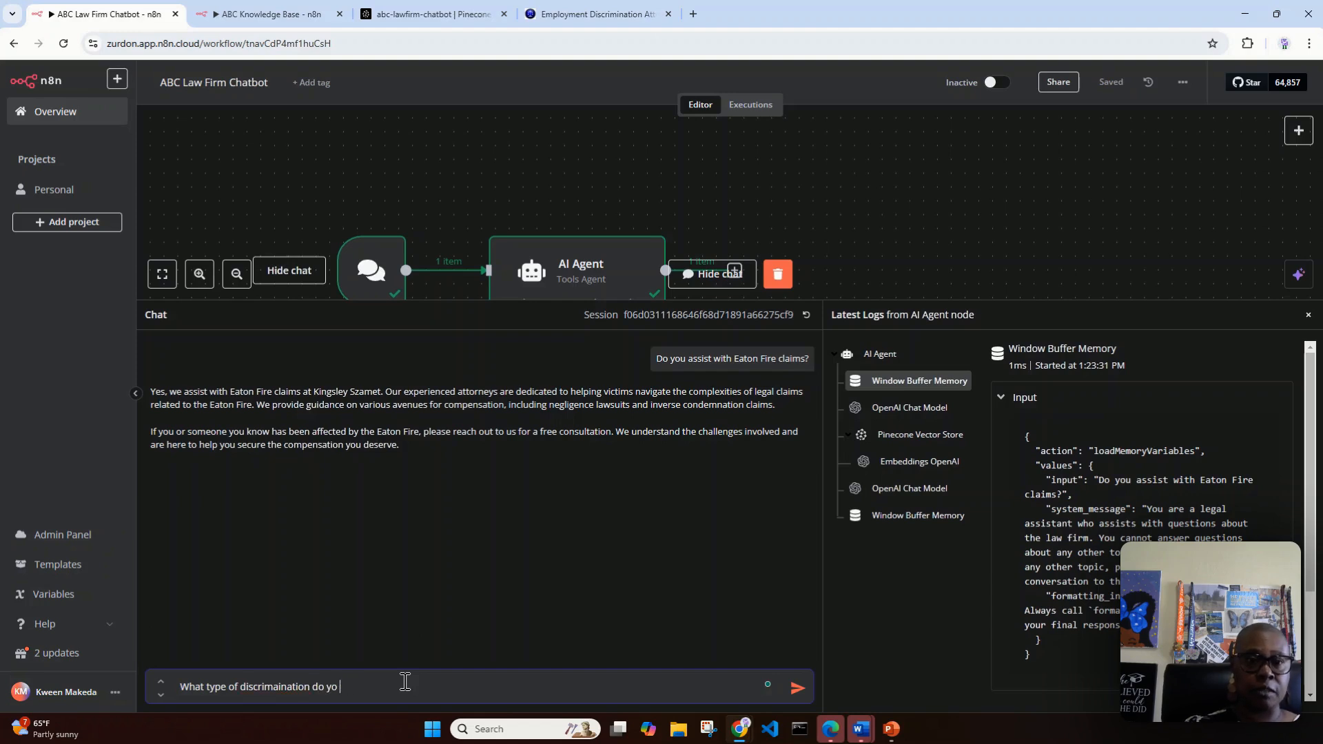
text(o you take?)
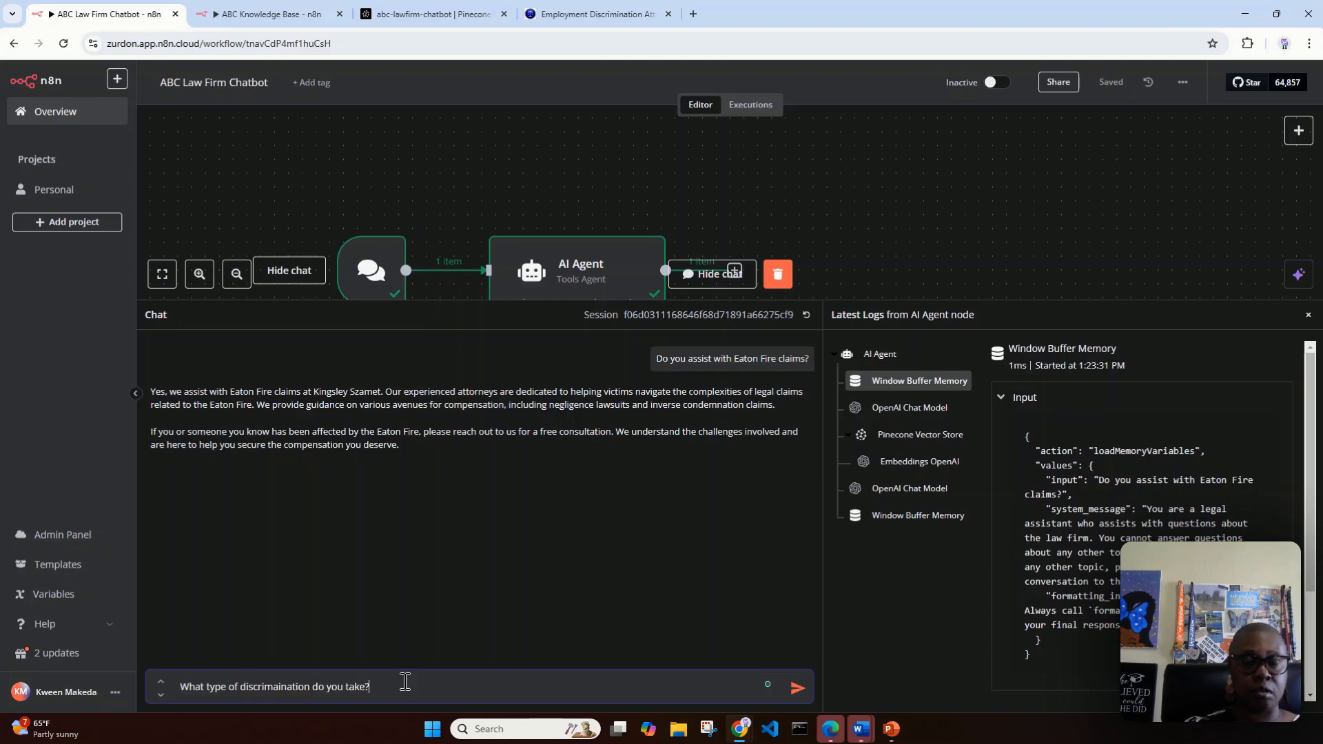
mouse_move(304, 689)
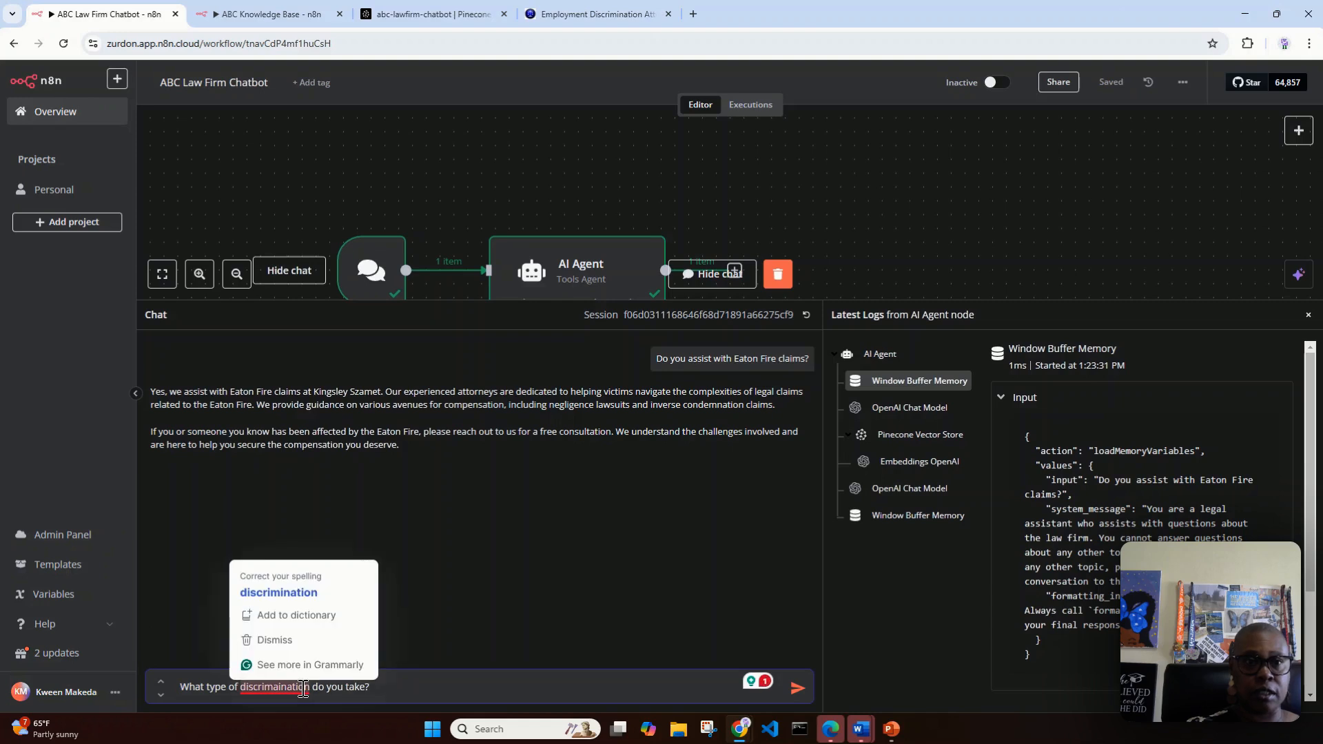
click(276, 592)
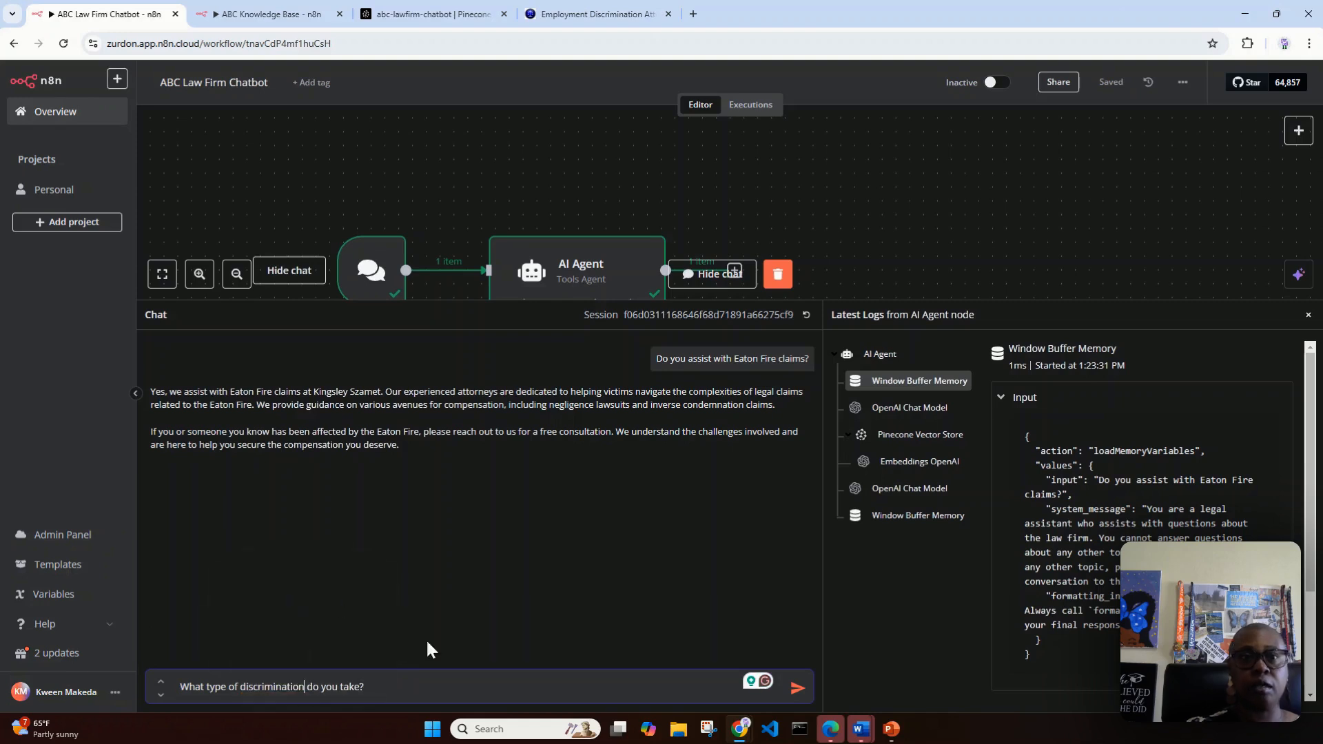
click(795, 688)
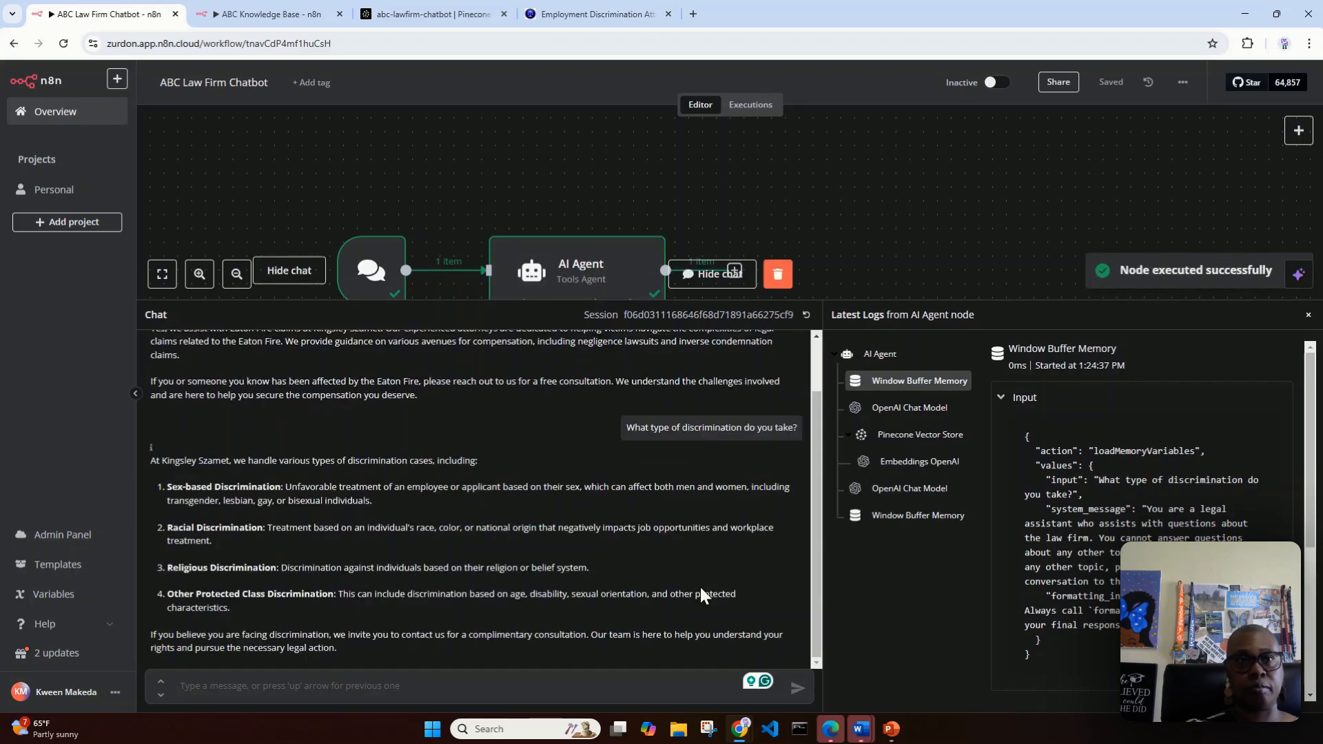
Step: Read the chatbot's discrimination answer and compare it with the discrimination types on the law firm's employment Discrimination page
scroll(408, 409, up, 1)
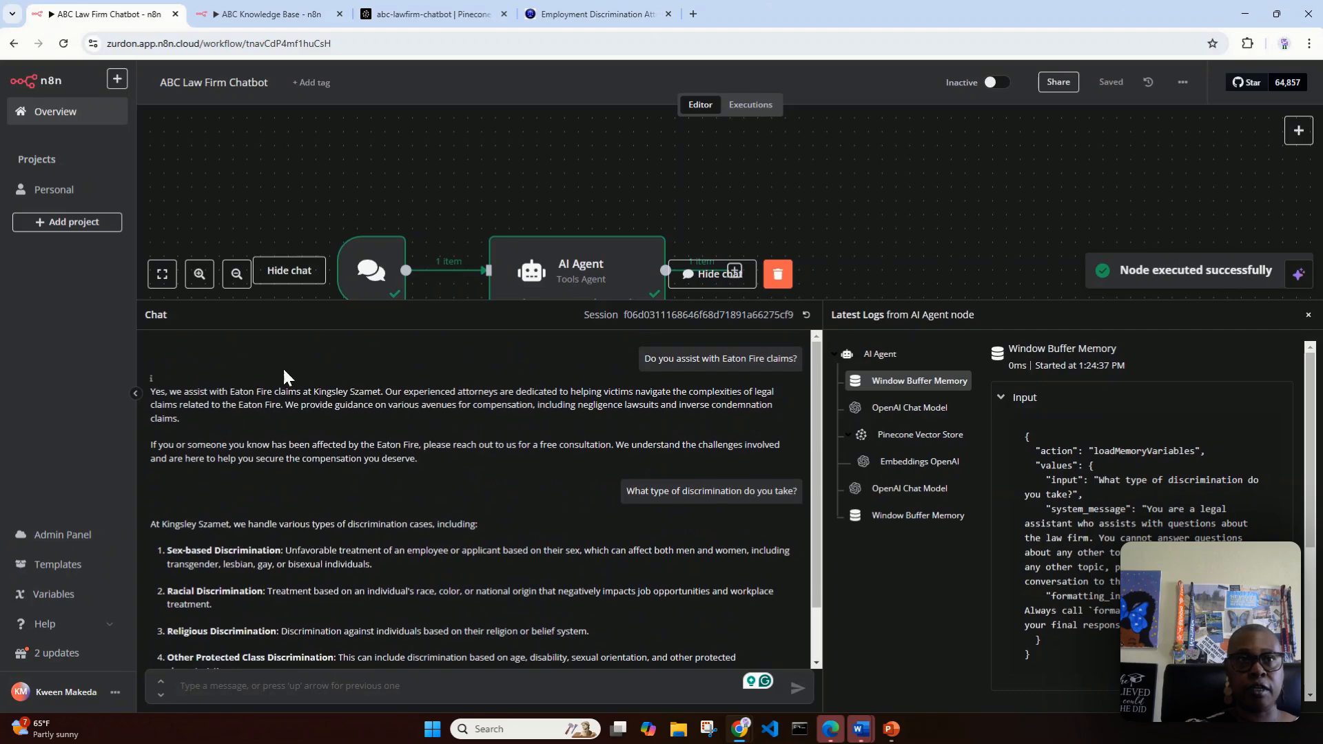
scroll(215, 490, down, 1)
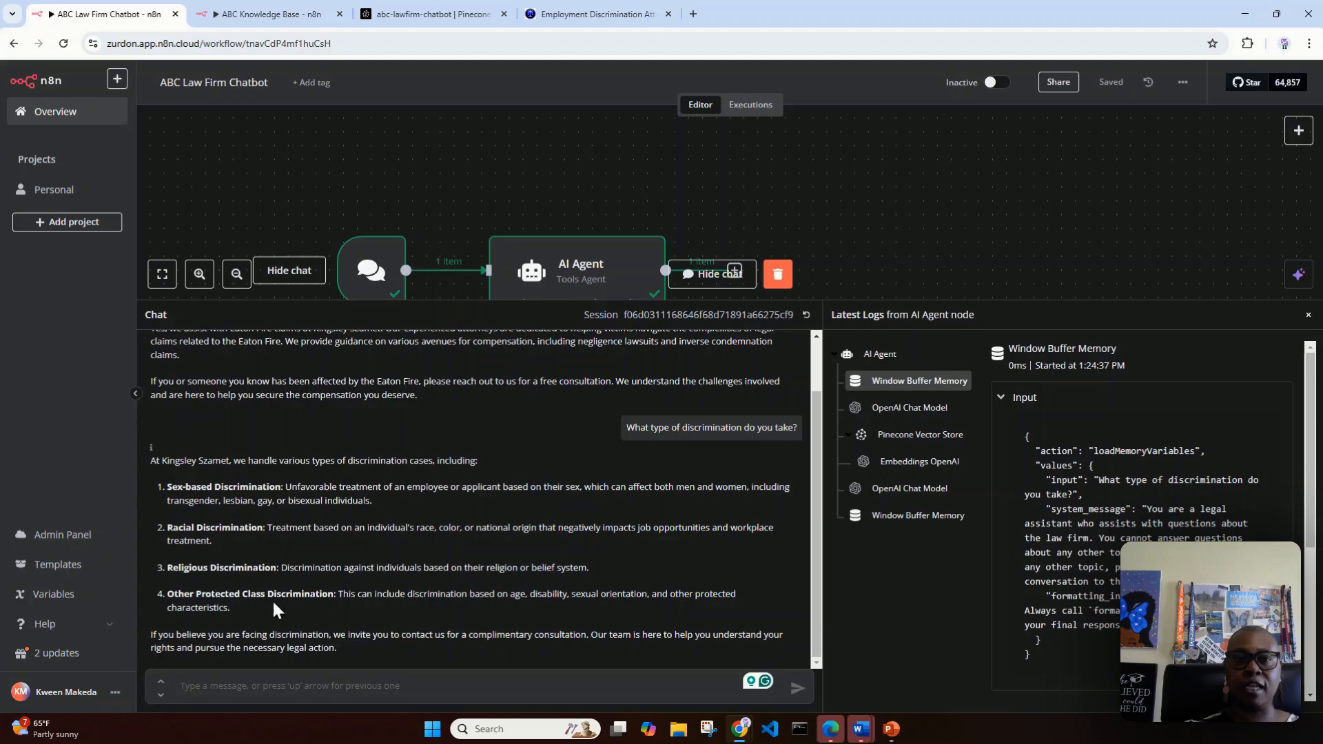
click(571, 17)
scroll(1068, 477, up, 1)
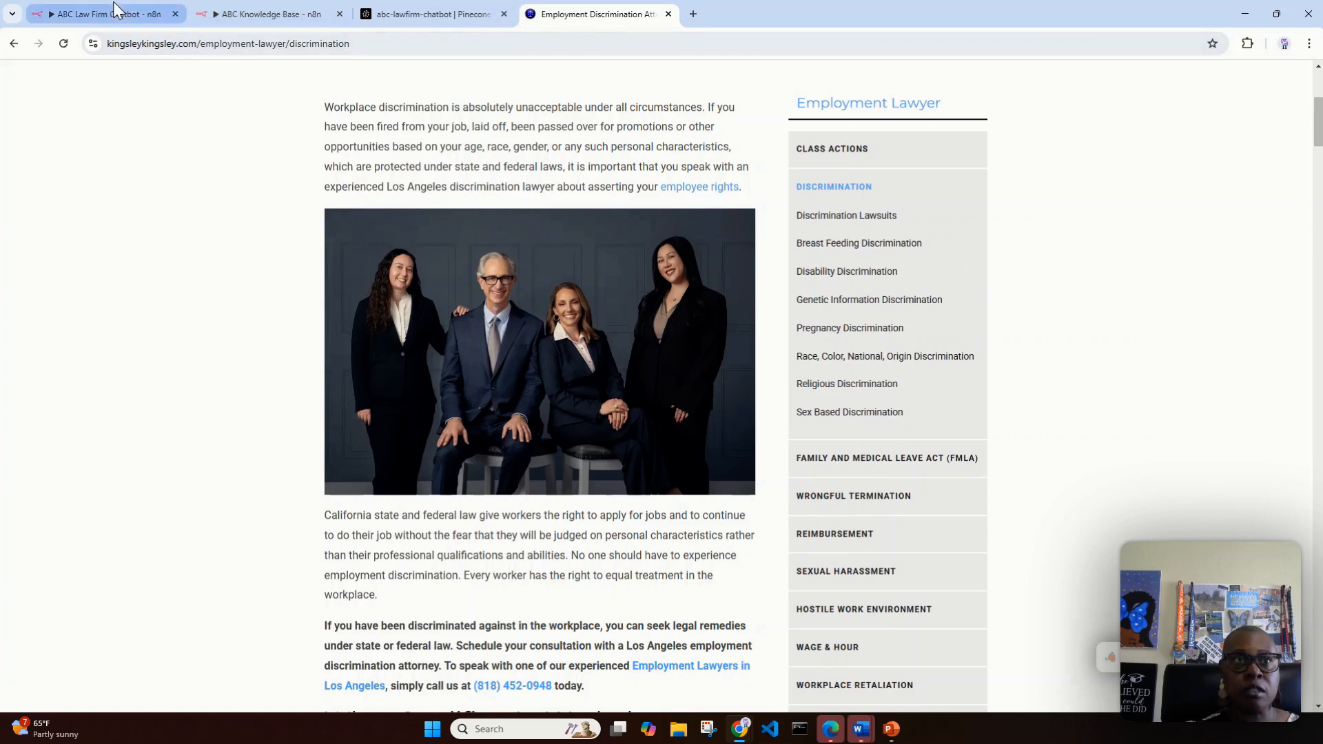
click(249, 17)
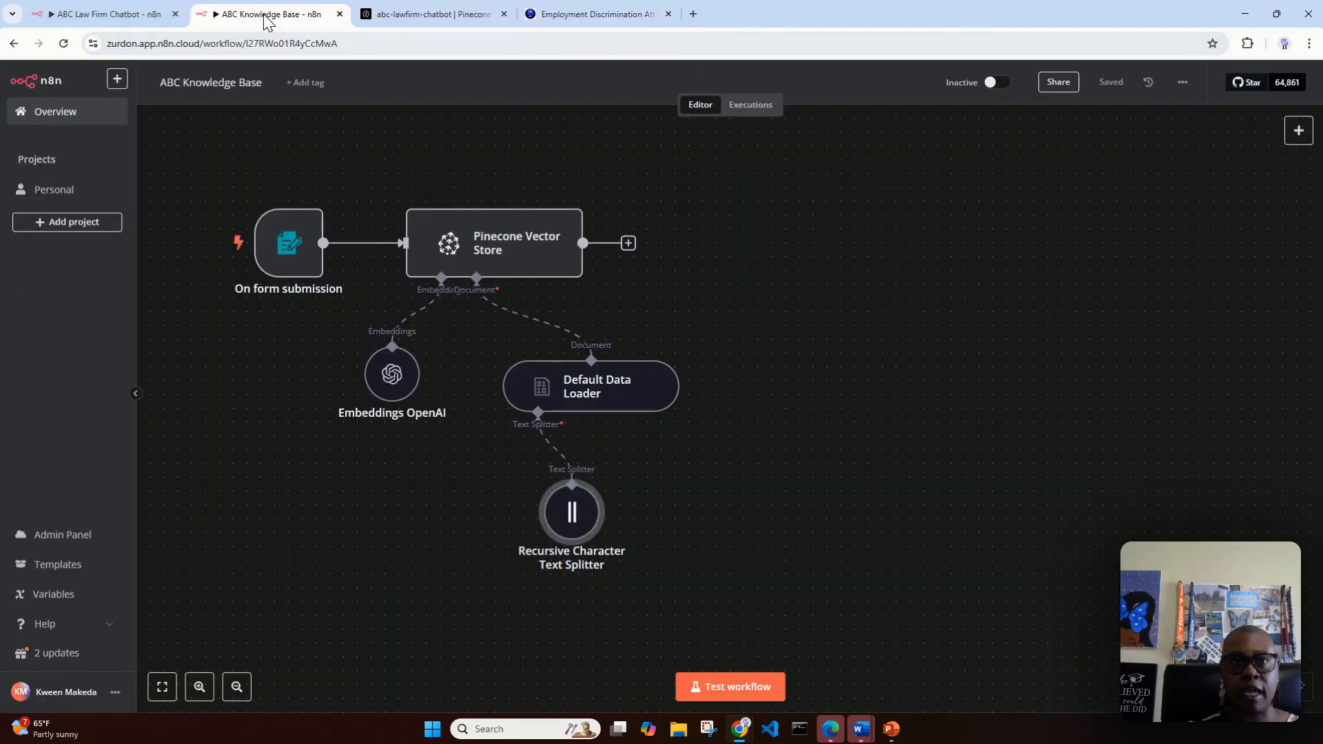
click(108, 15)
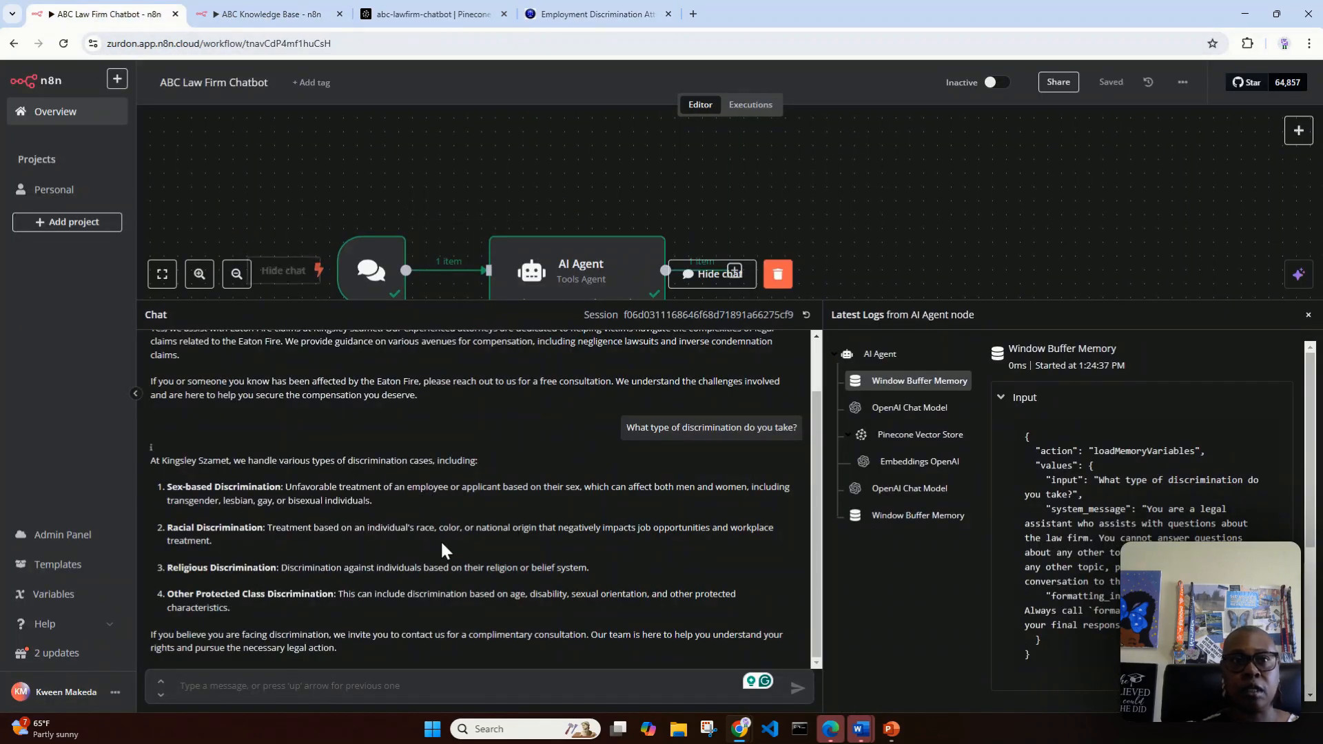
scroll(316, 428, up, 2)
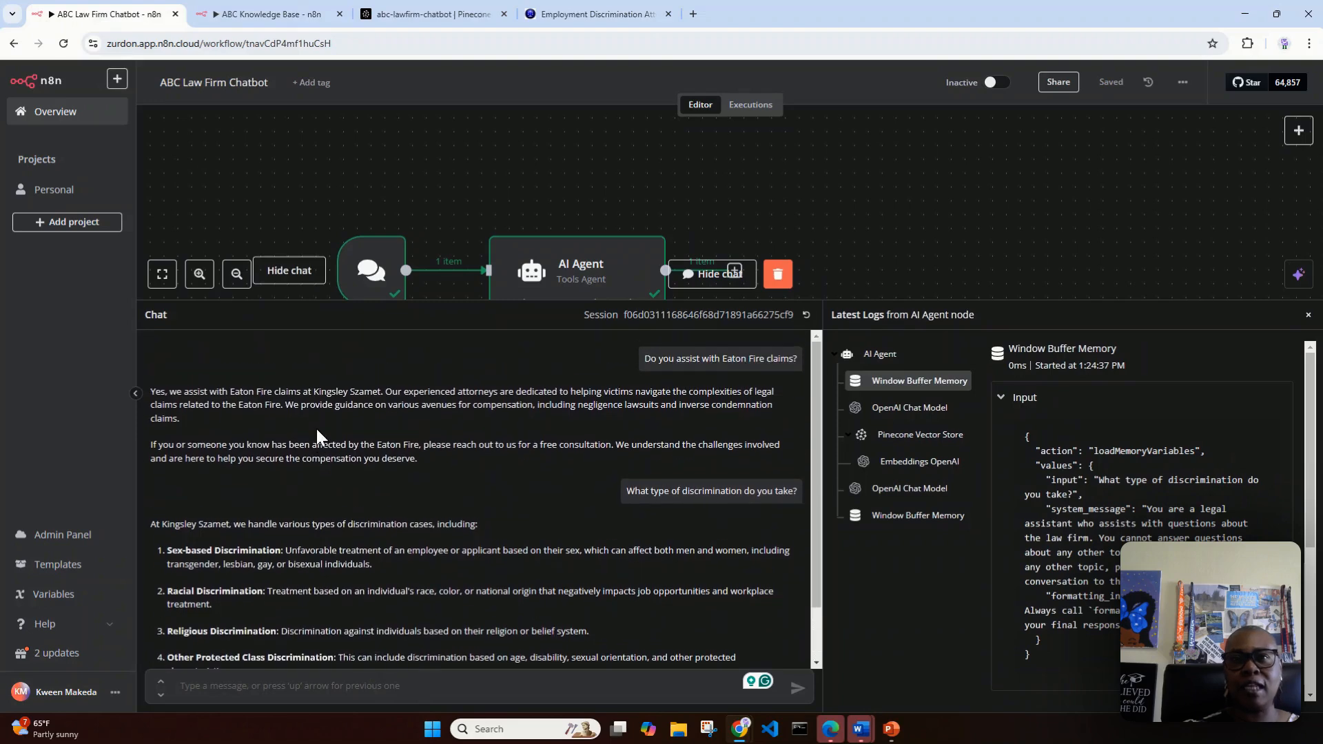
scroll(305, 572, down, 2)
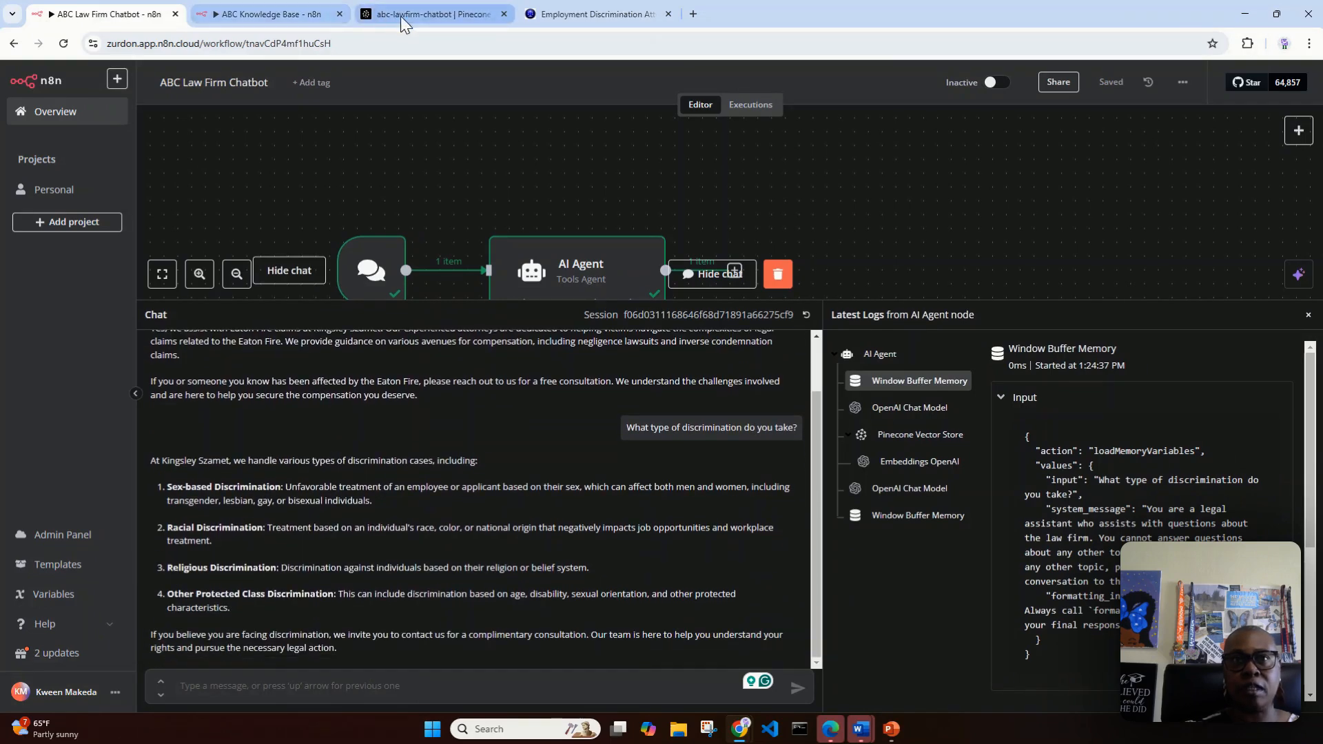
Step: Open the Breast Feeding Discrimination page on the law firm's website and examine its content
click(563, 24)
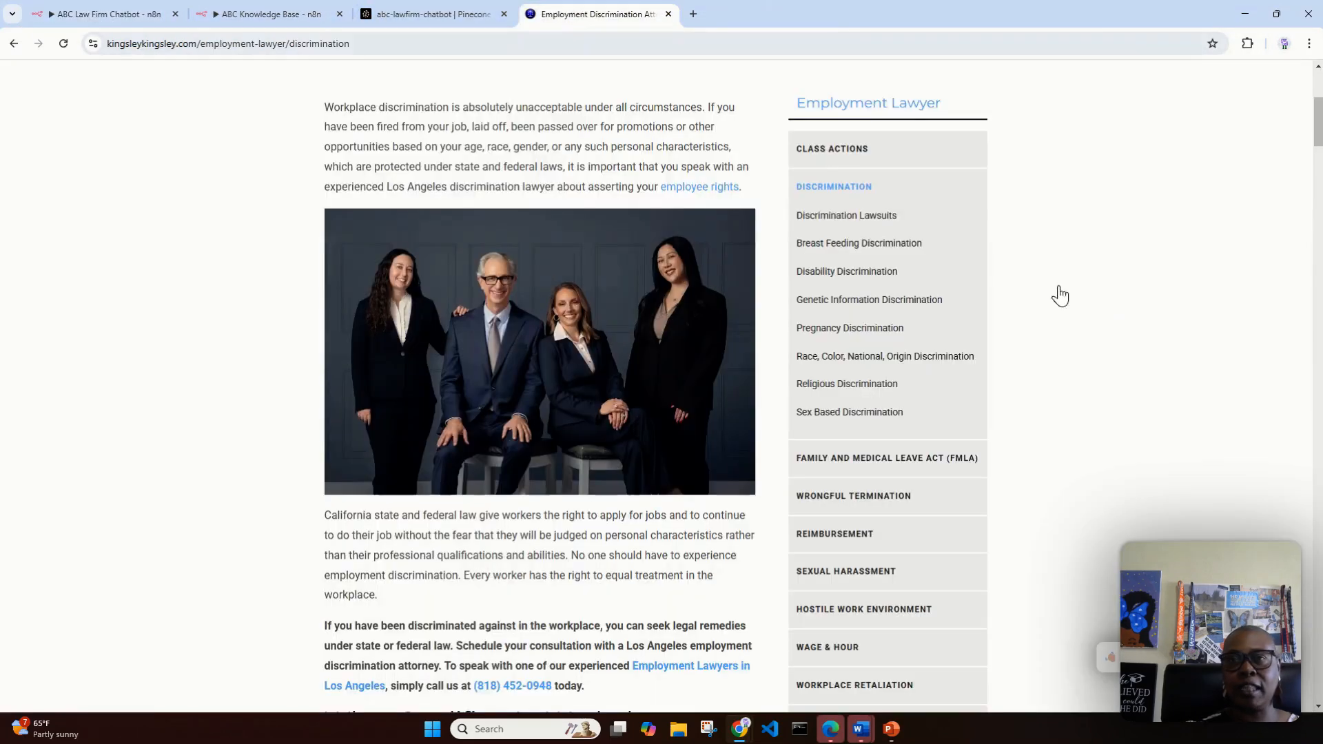
click(835, 245)
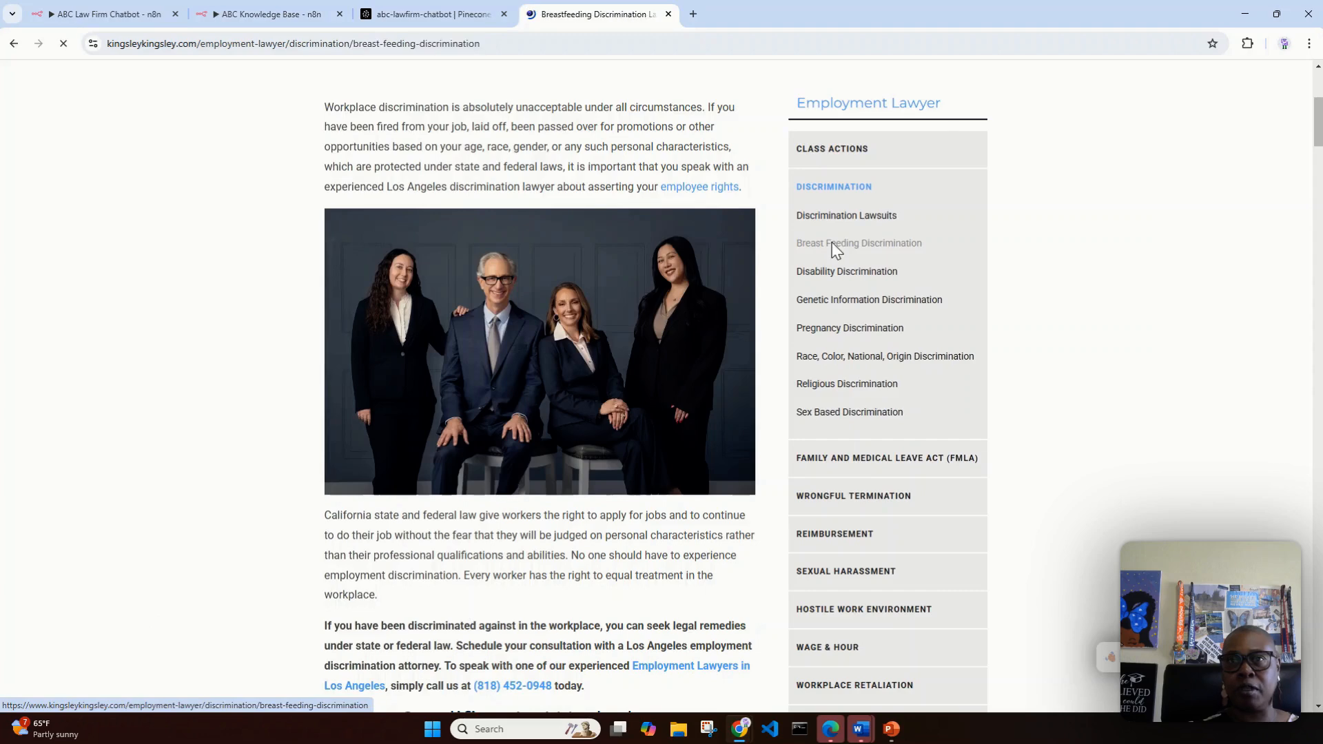
scroll(517, 300, down, 7)
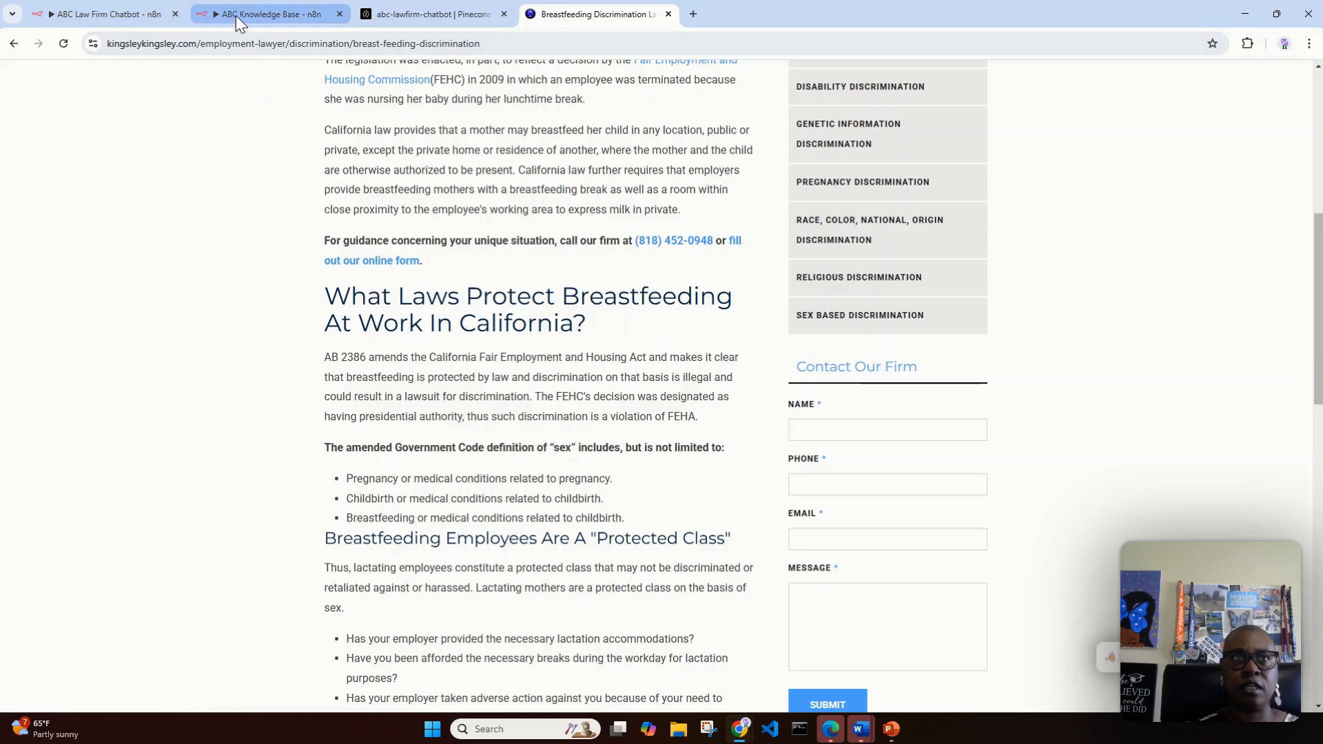
Step: Return to the ABC Law Firm Chatbot workflow and ask the chatbot "Do you handle breastfeeding discrimination cases?", with the spelling corrected
click(145, 8)
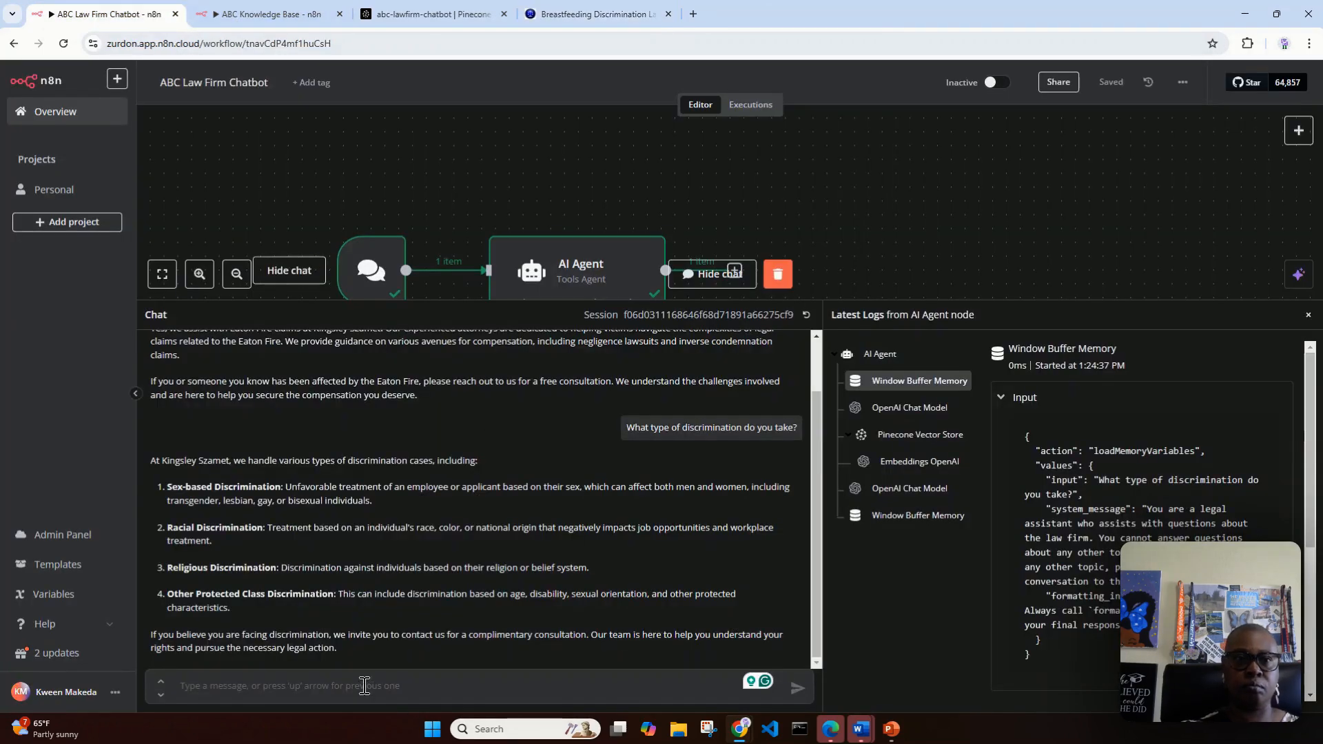
text(Do you handle bre)
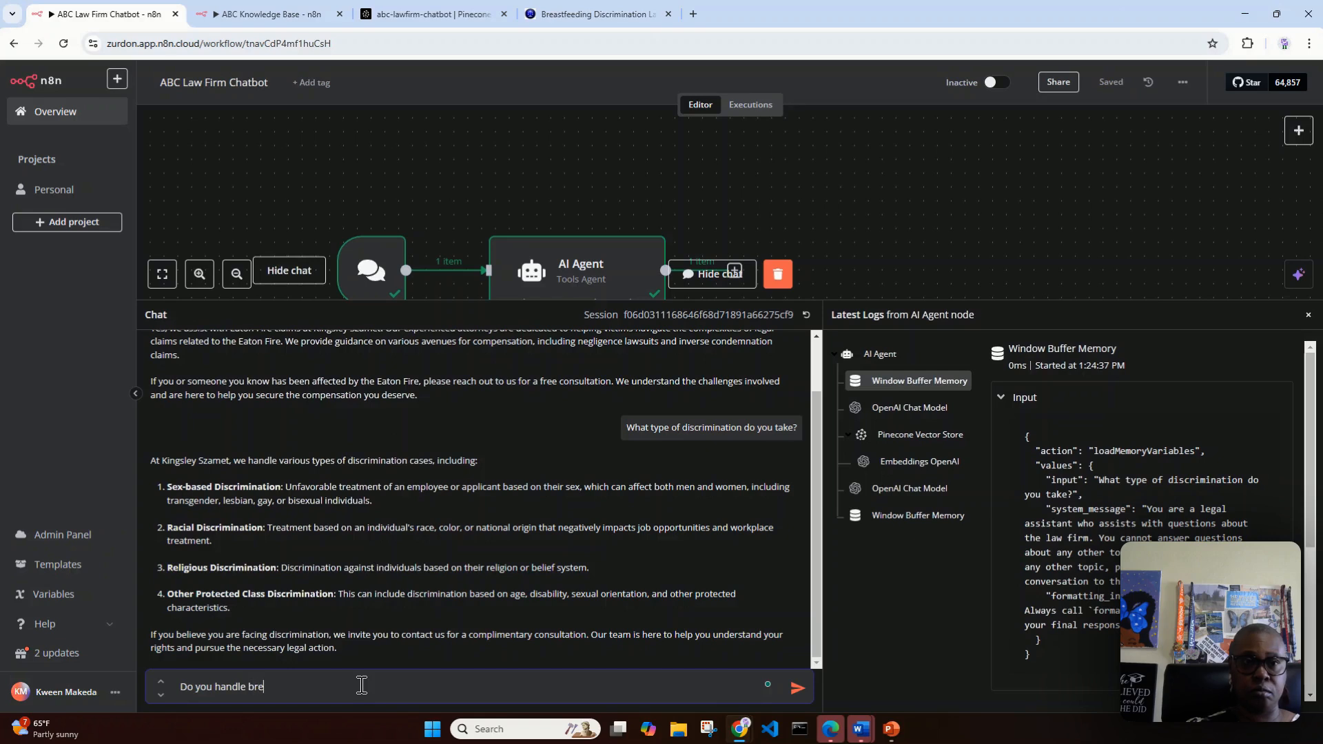
text(astfeedin)
text(g discrimination )
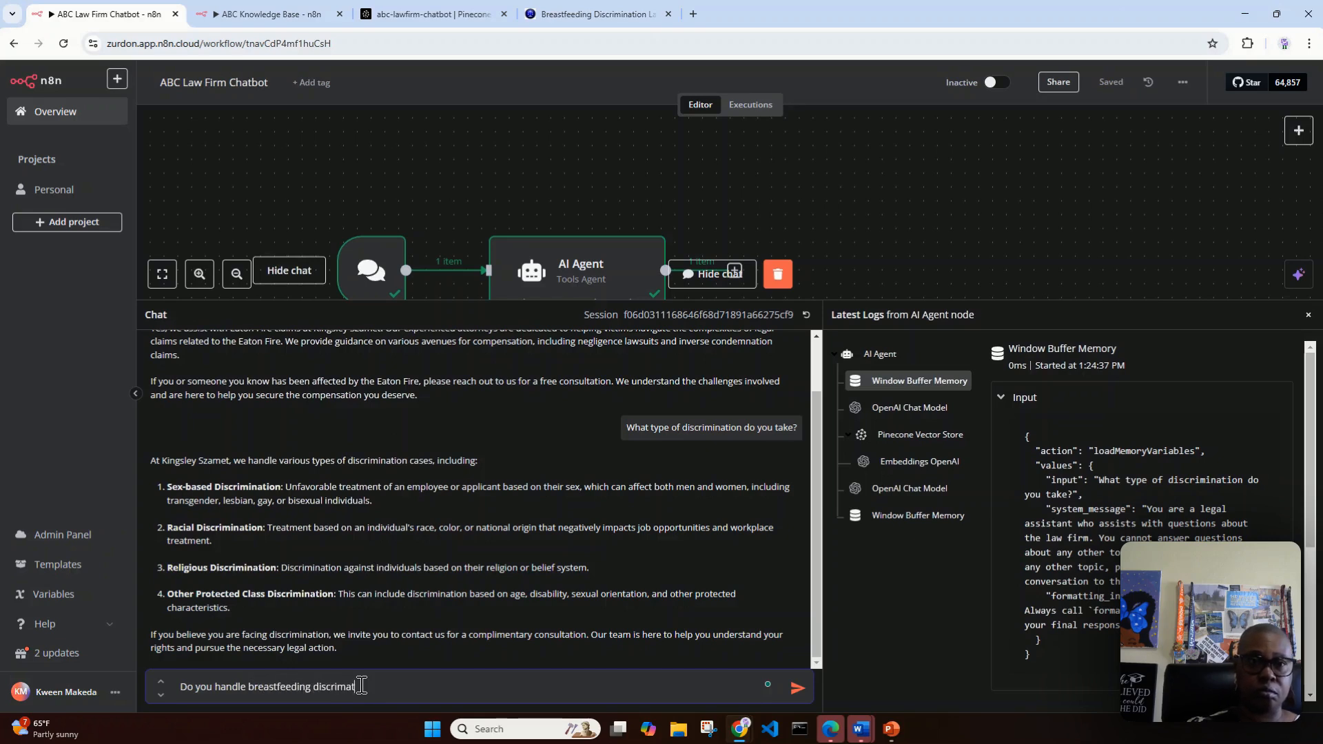
text(case)
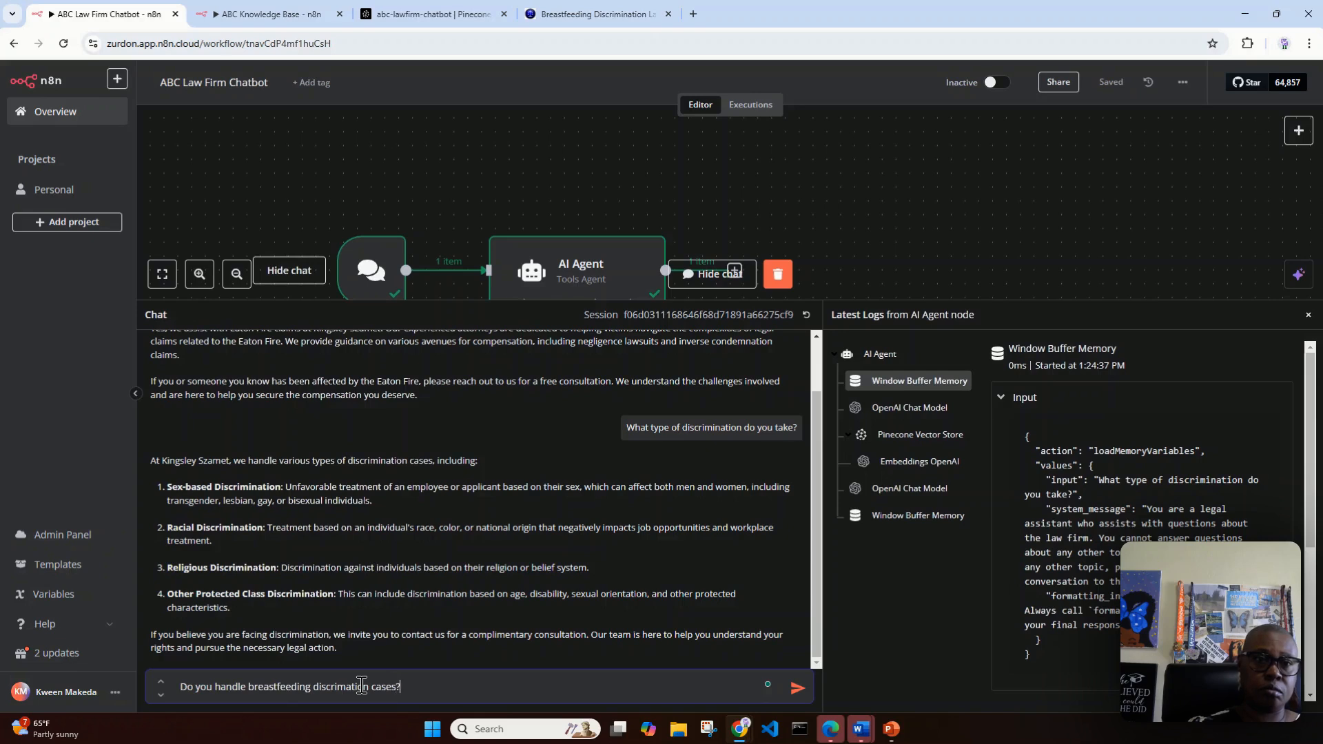
text(s?)
key(shift+Return)
key(BackSpace)
key(BackSpace)
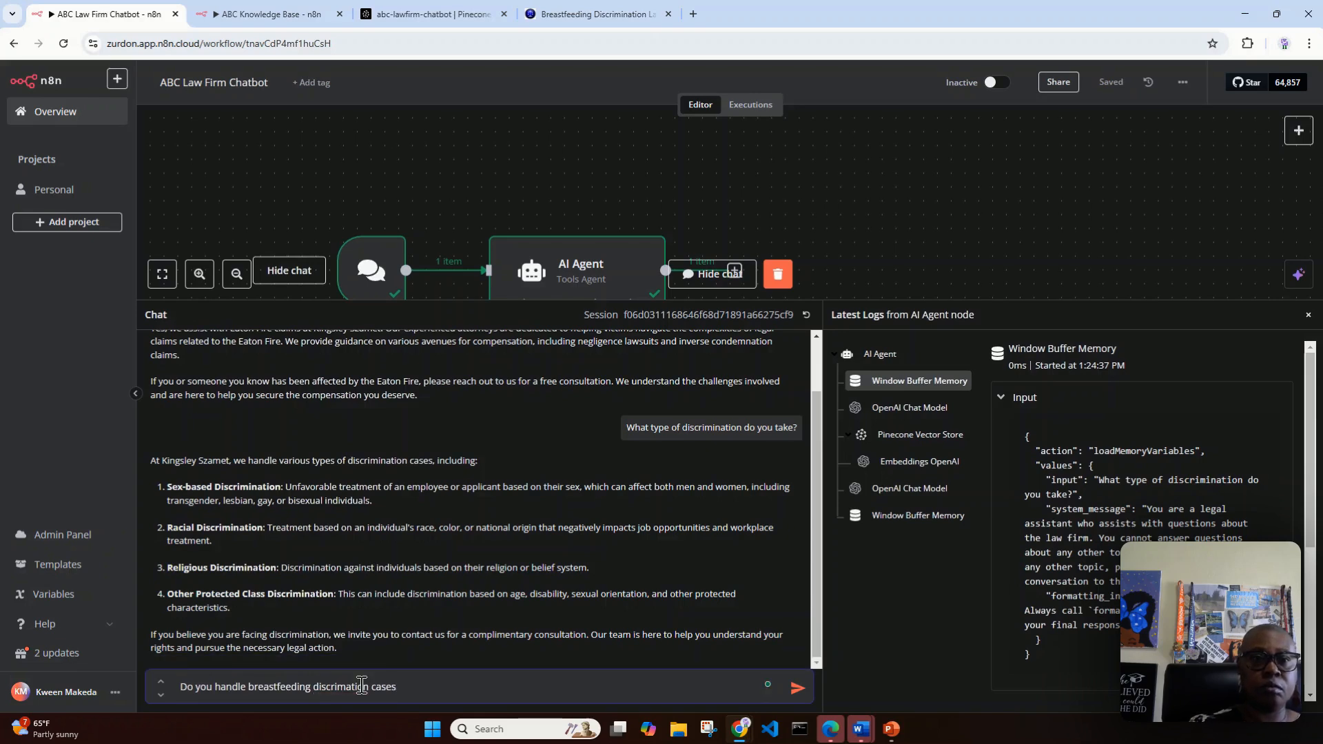
right_click(356, 686)
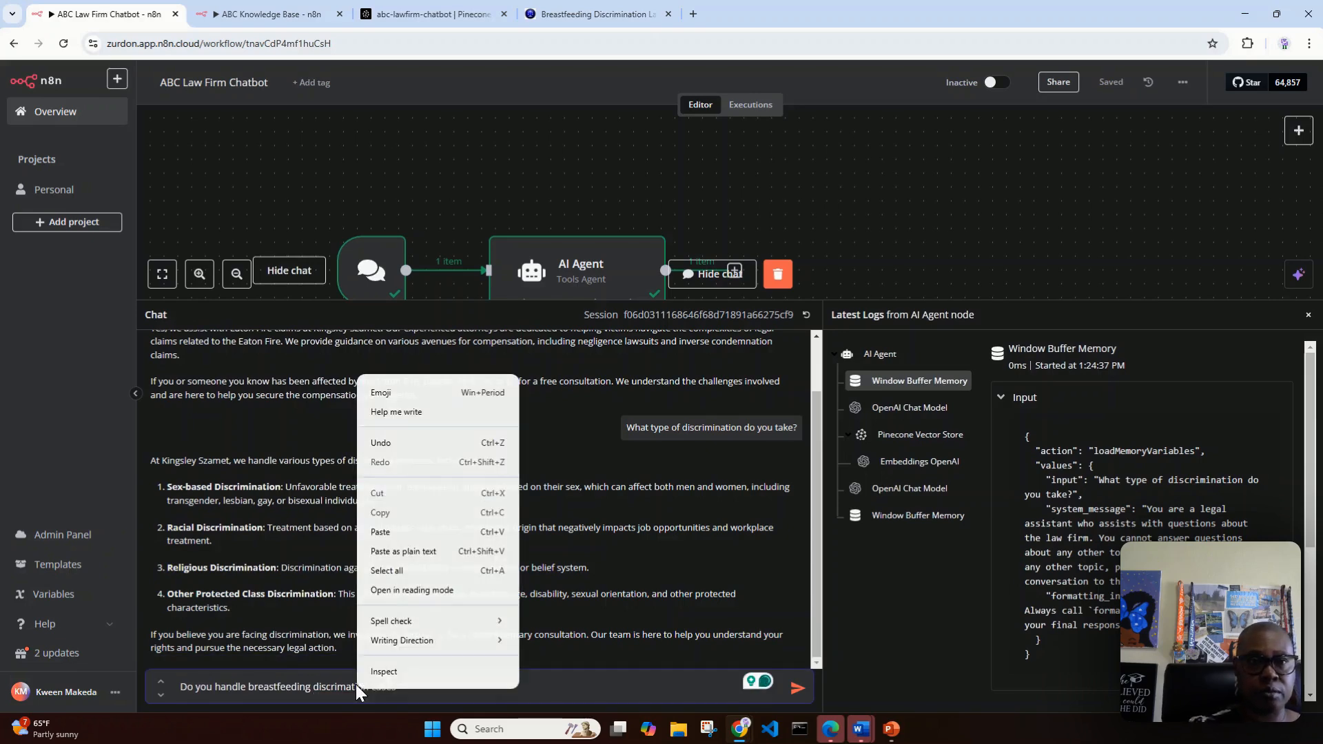
click(350, 682)
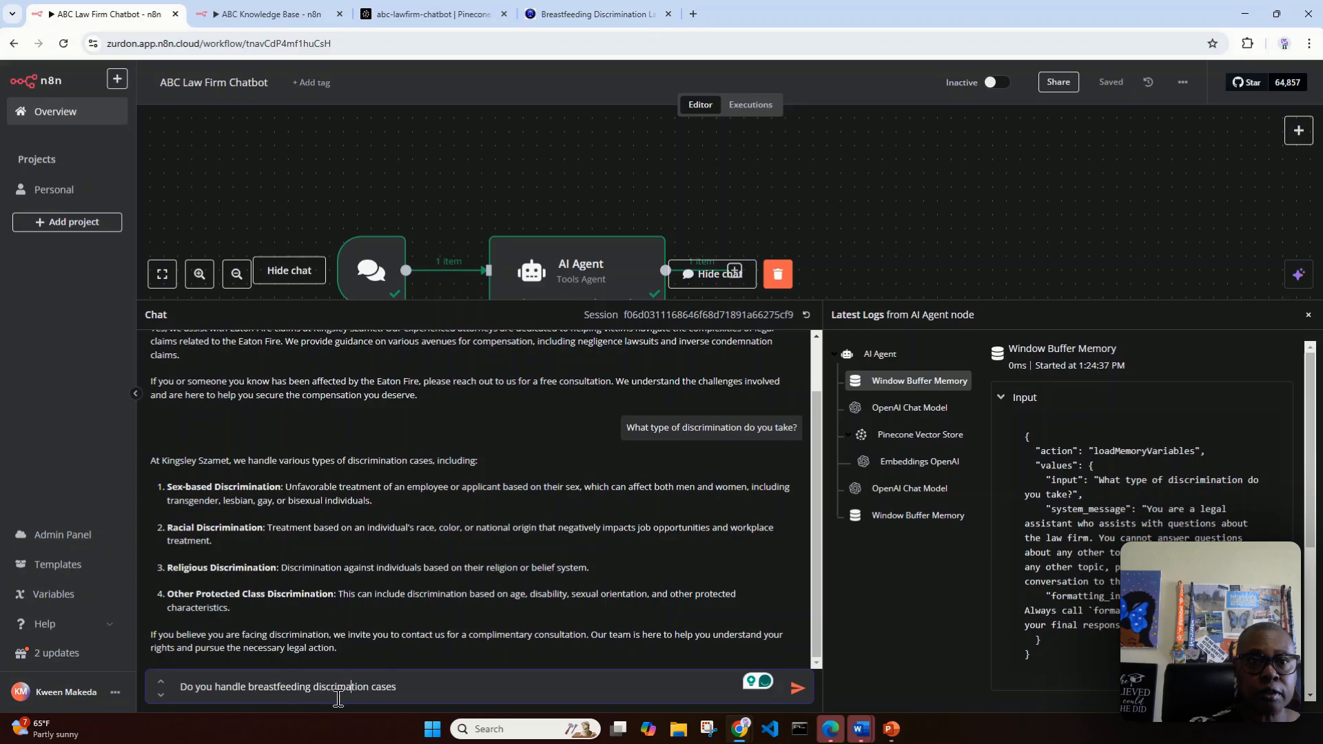
right_click(350, 687)
click(344, 591)
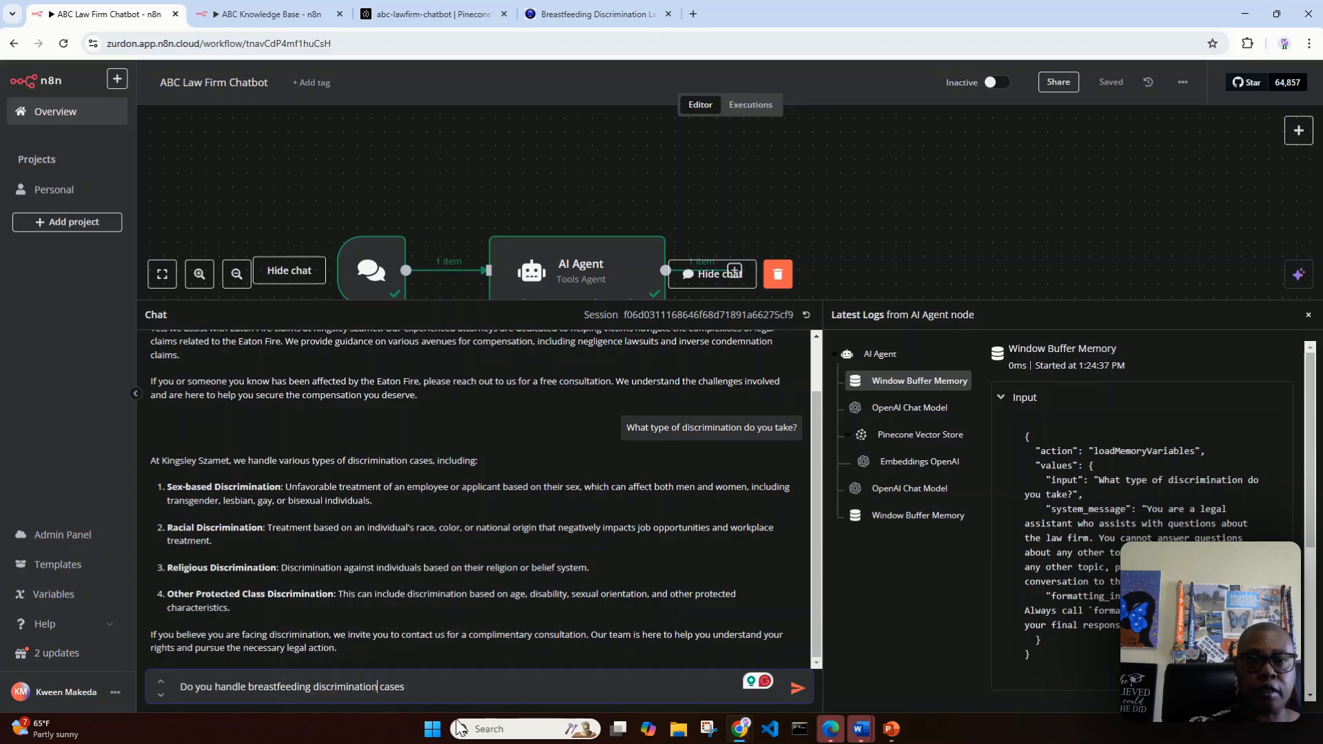
click(419, 696)
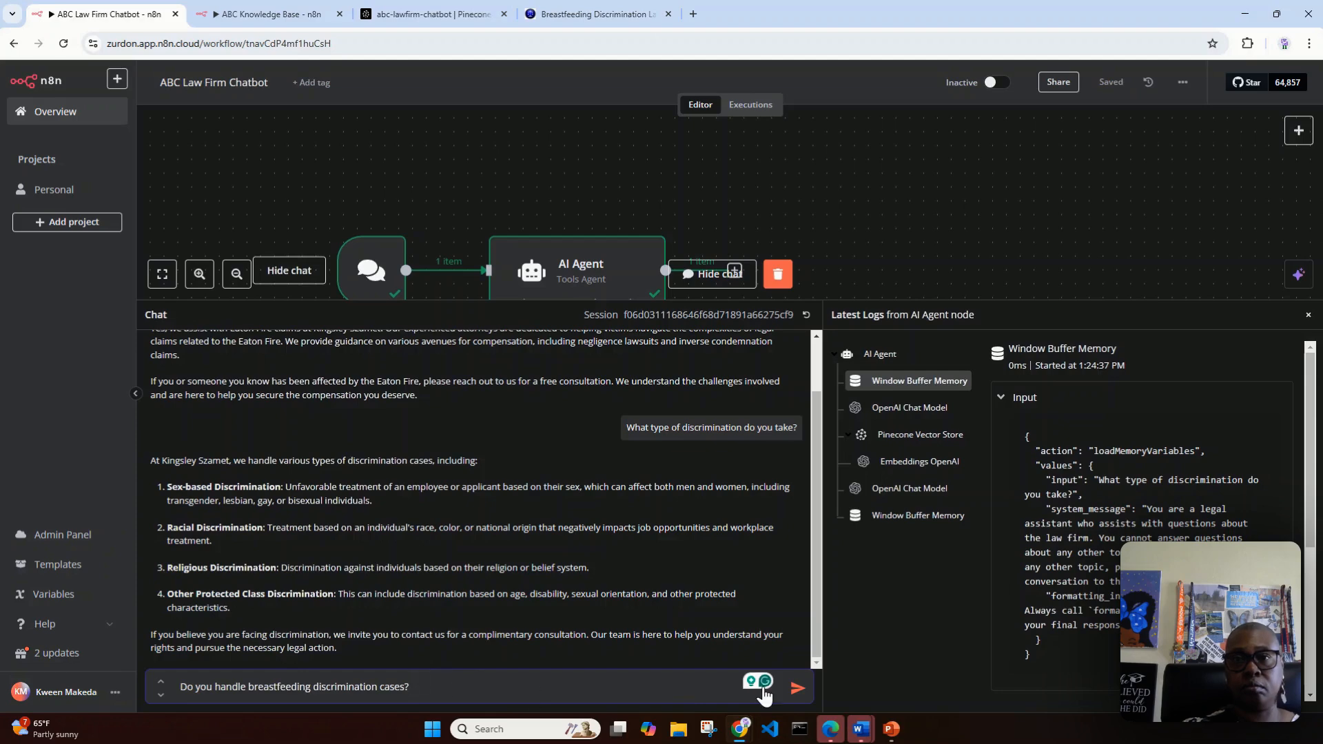
click(798, 692)
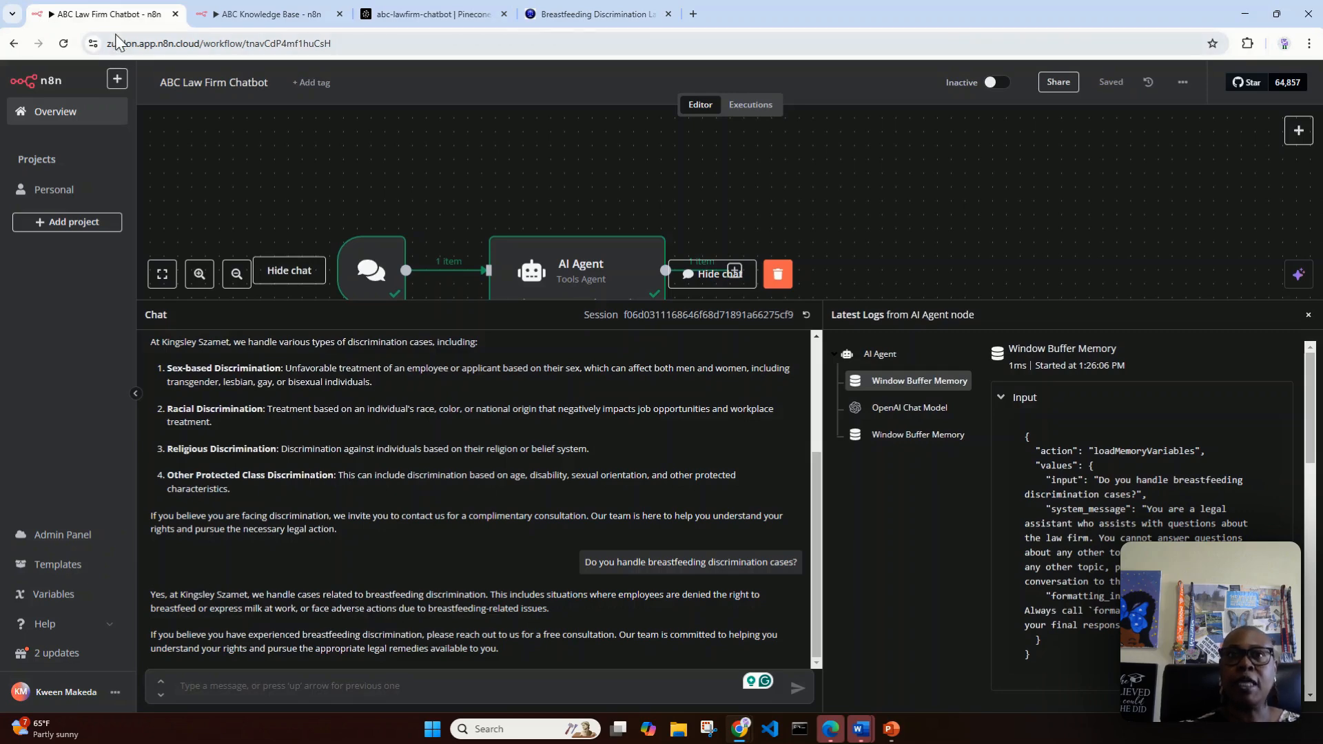
Step: Switch to the law firm's website, open its home page and examine the Eaton Fire Claims and Employment Lawyer topics
click(605, 14)
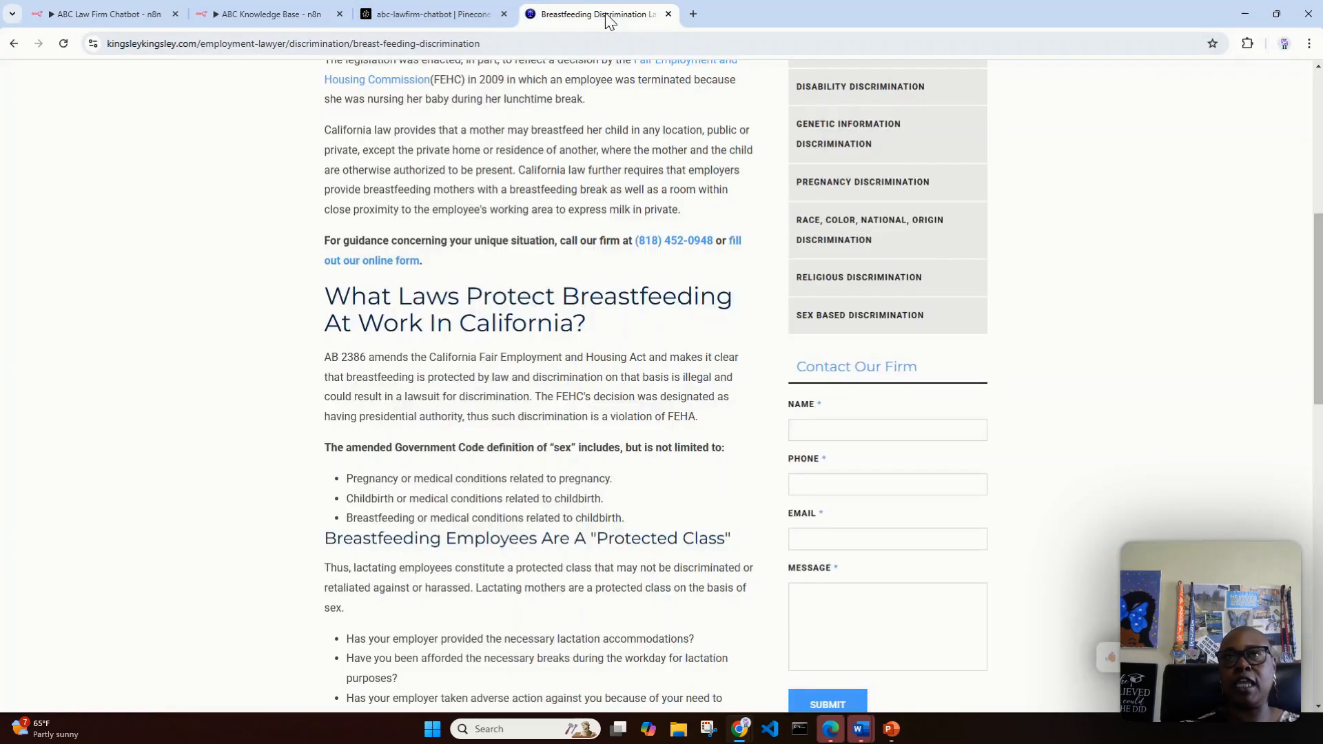
scroll(1195, 402, up, 8)
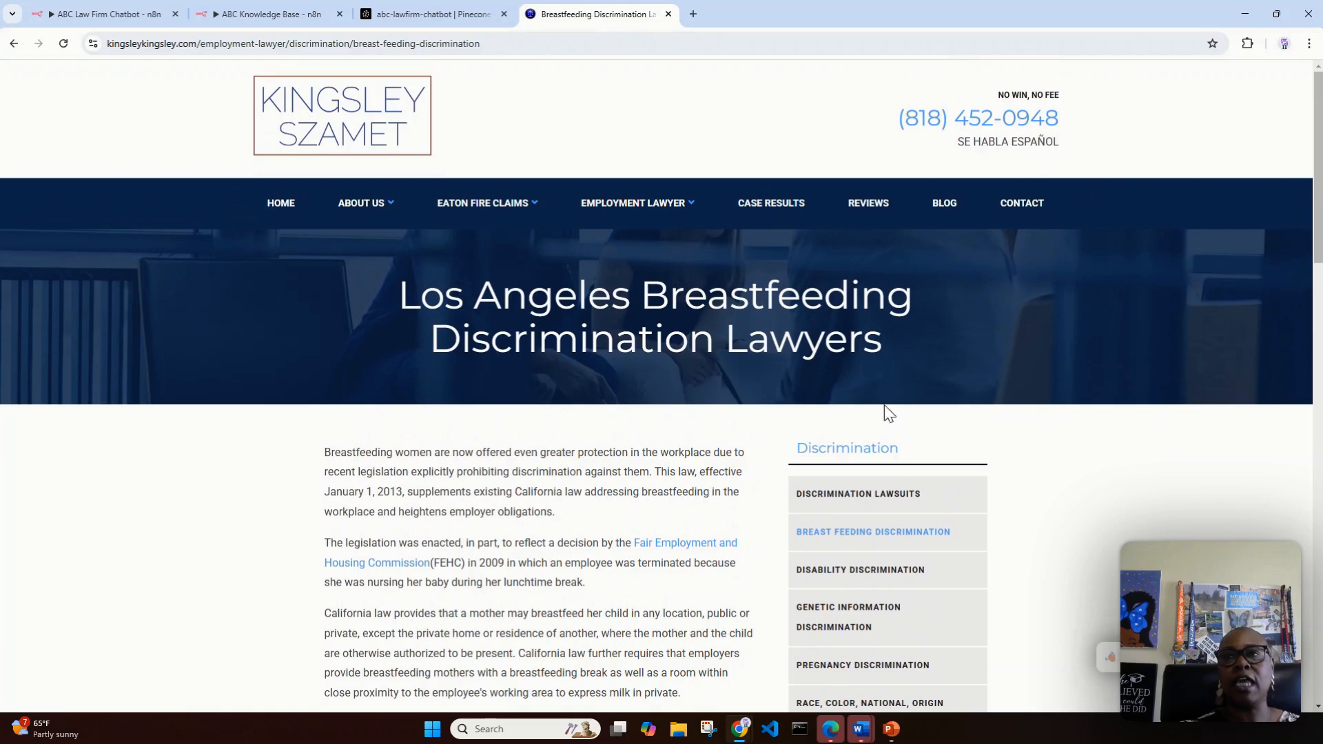
click(280, 203)
mouse_move(568, 272)
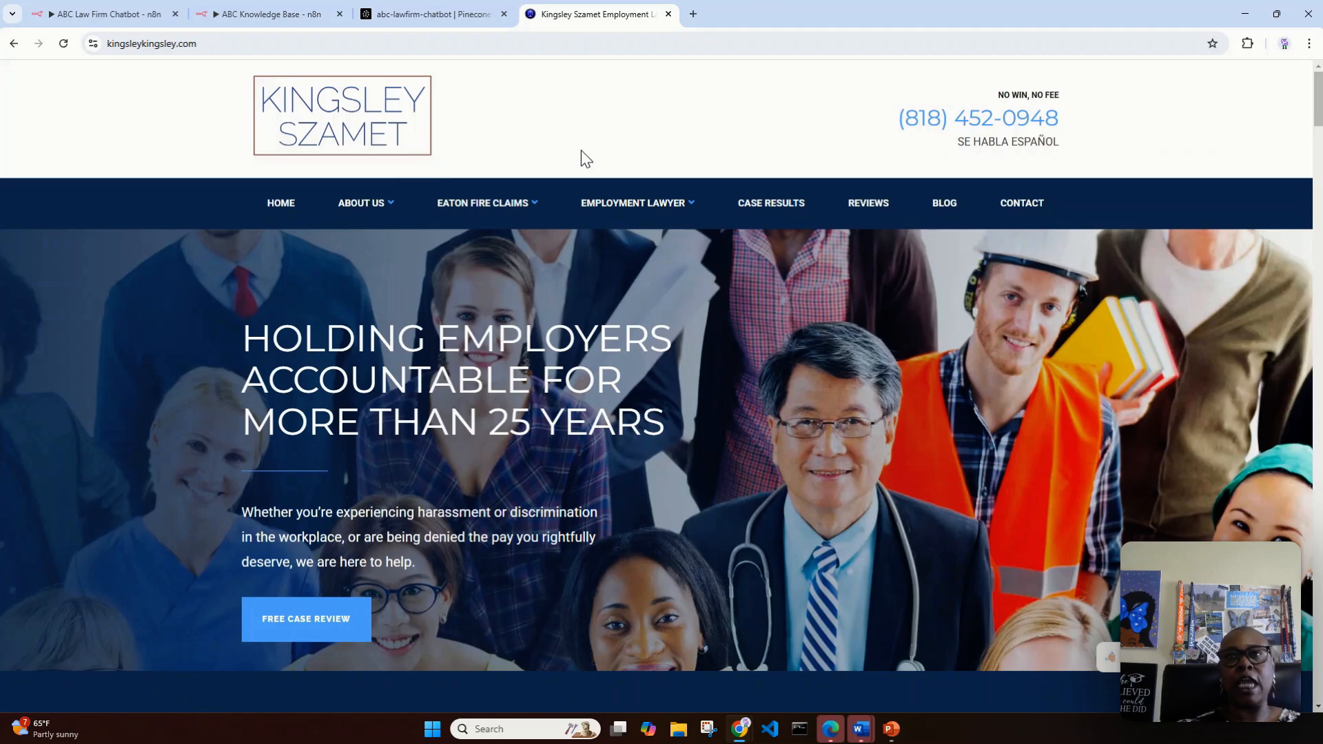
scroll(973, 423, down, 1)
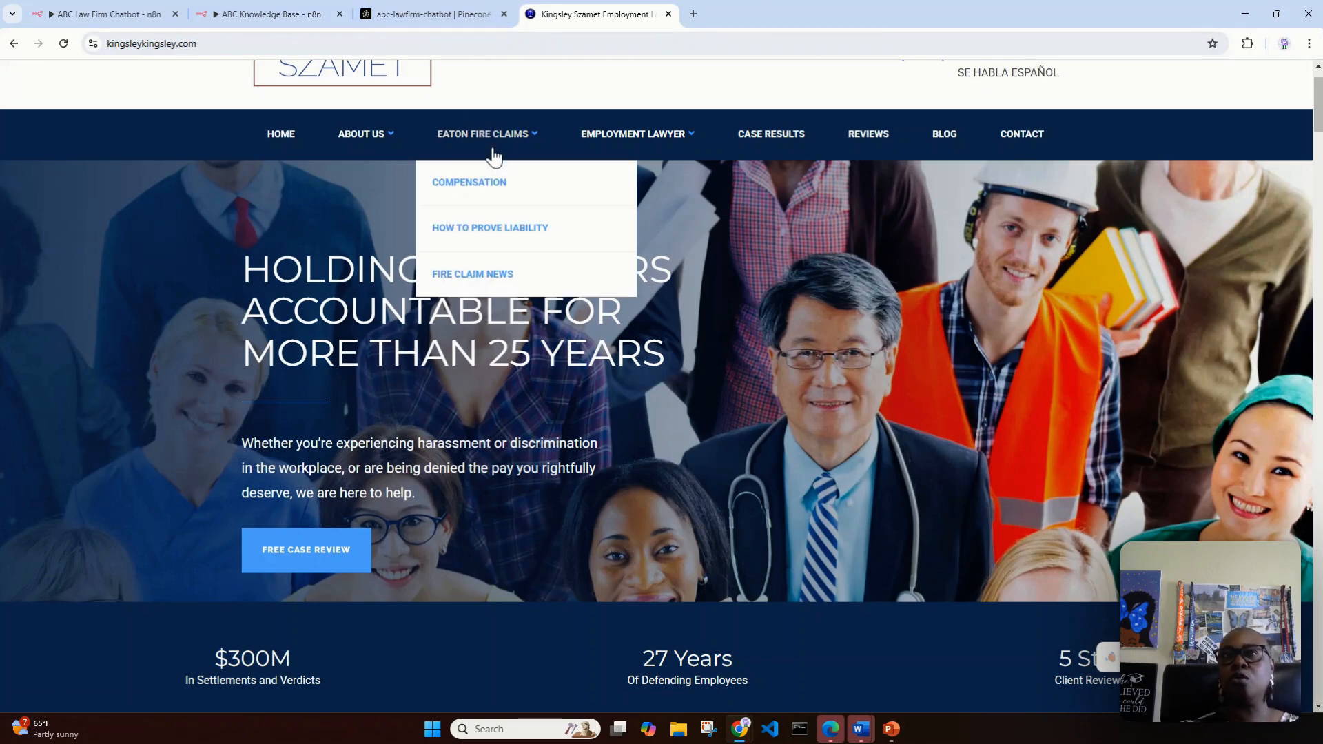
mouse_move(624, 136)
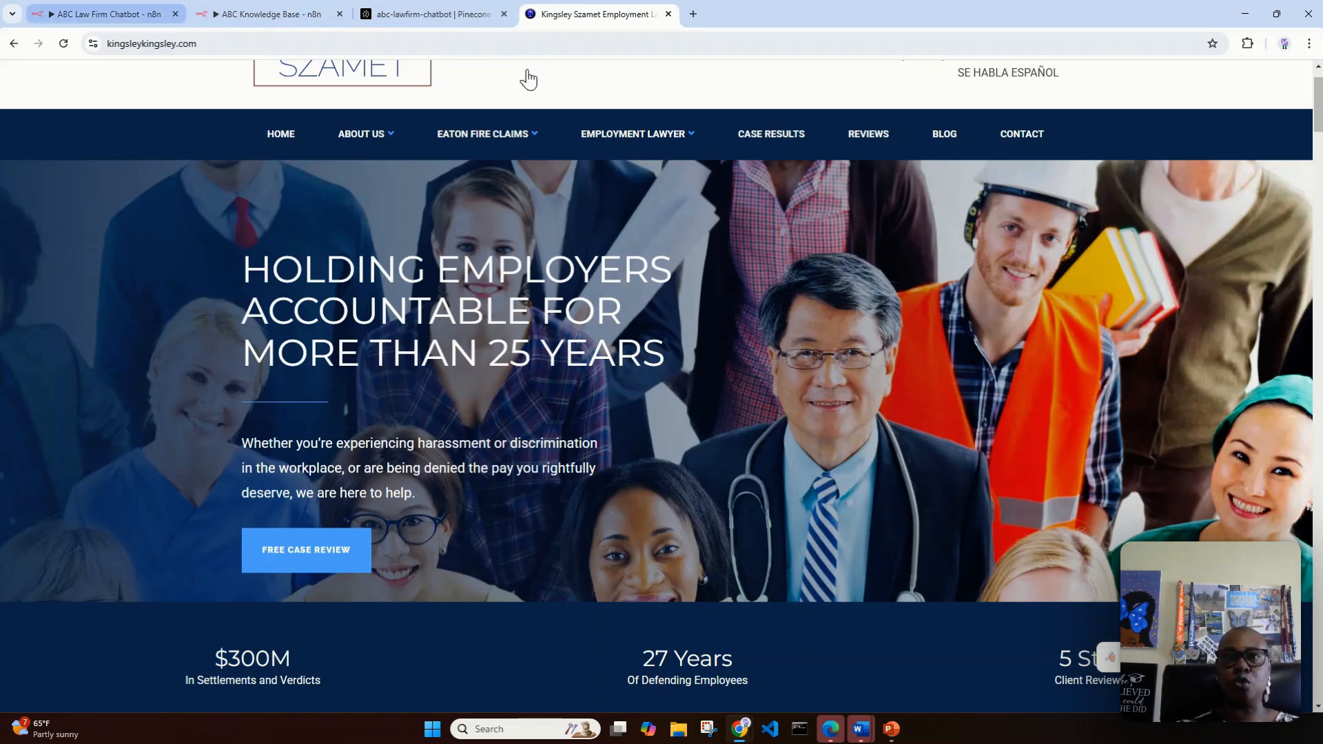
Step: Return to the ABC Law Firm Chatbot workflow and ask the chatbot "Can you give examples of the cases you have won?"
scroll(781, 160, up, 1)
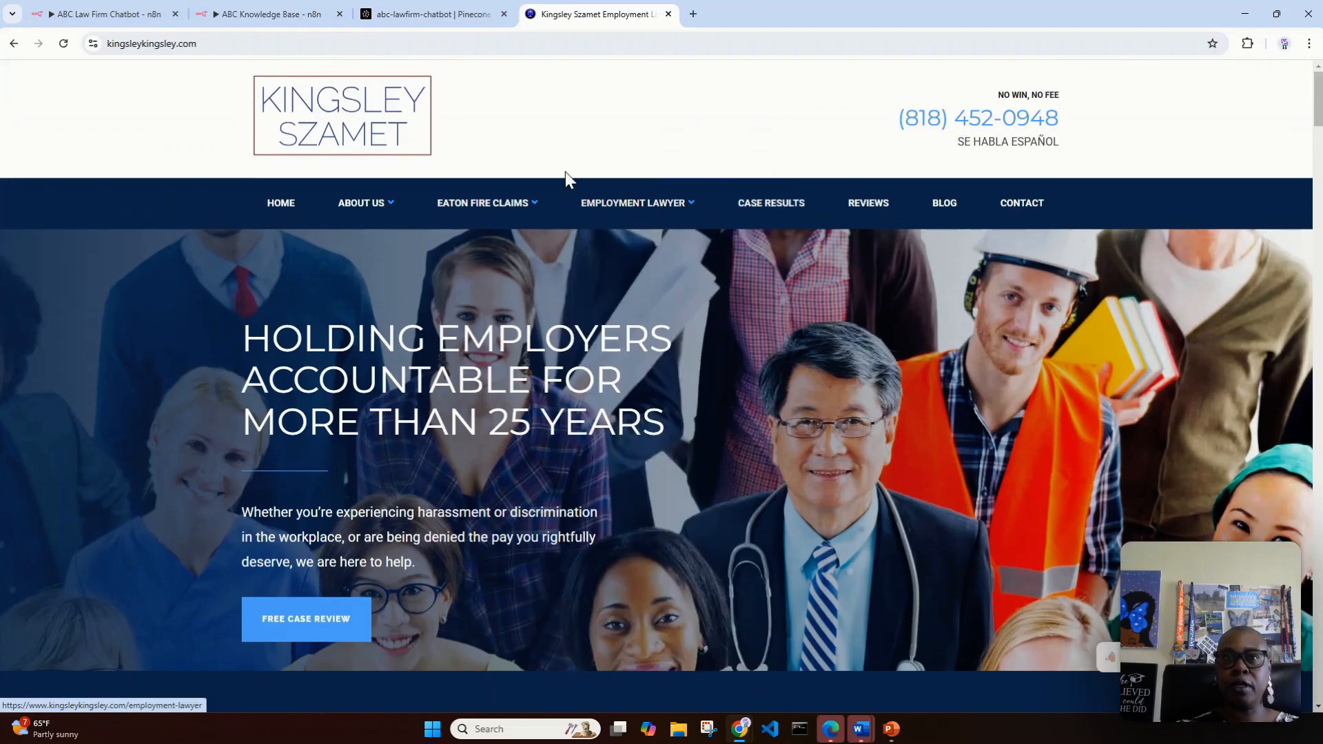
mouse_move(606, 203)
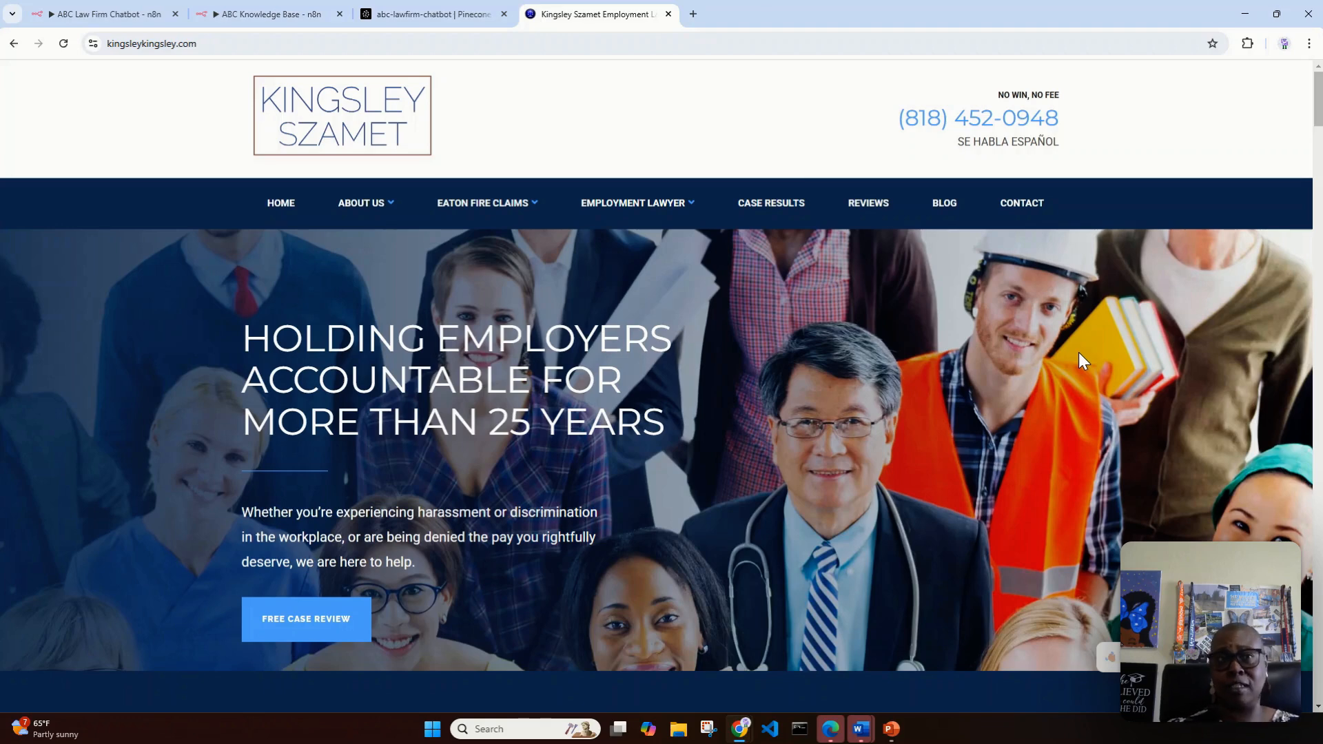
click(127, 13)
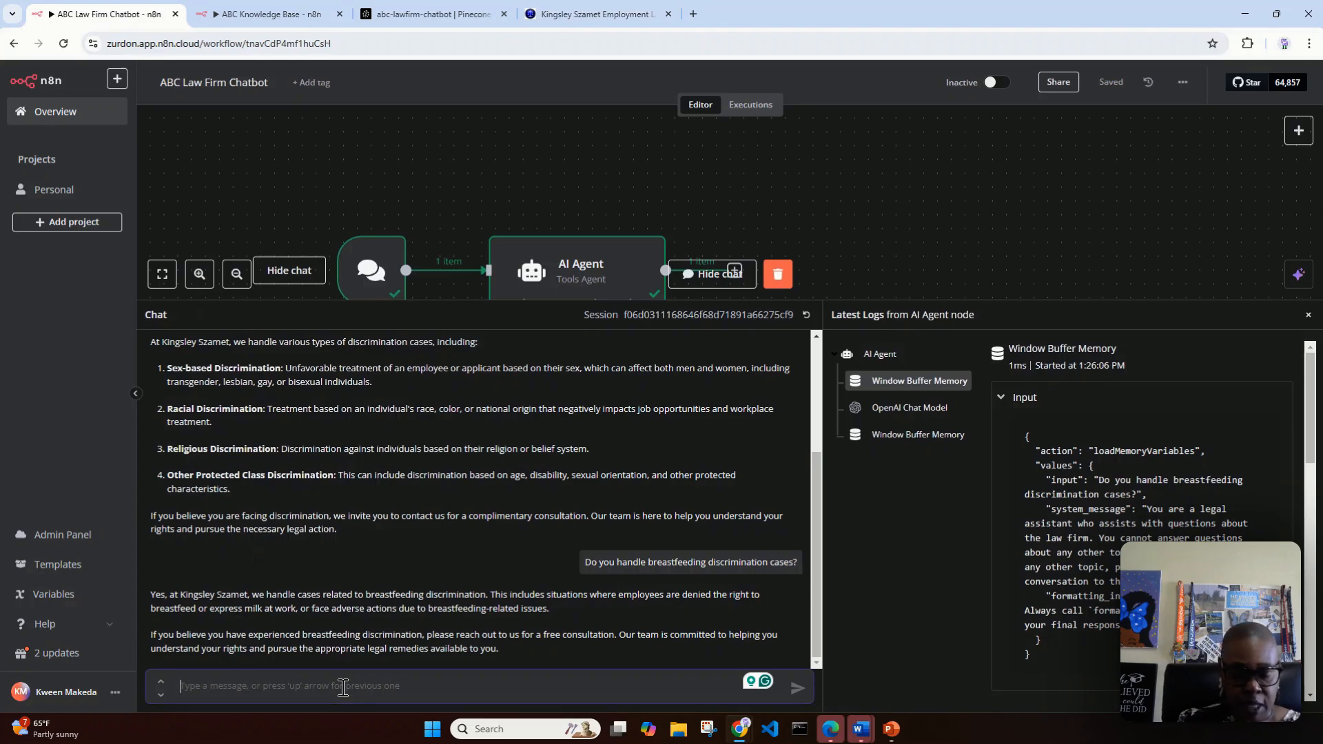
text(Can yo)
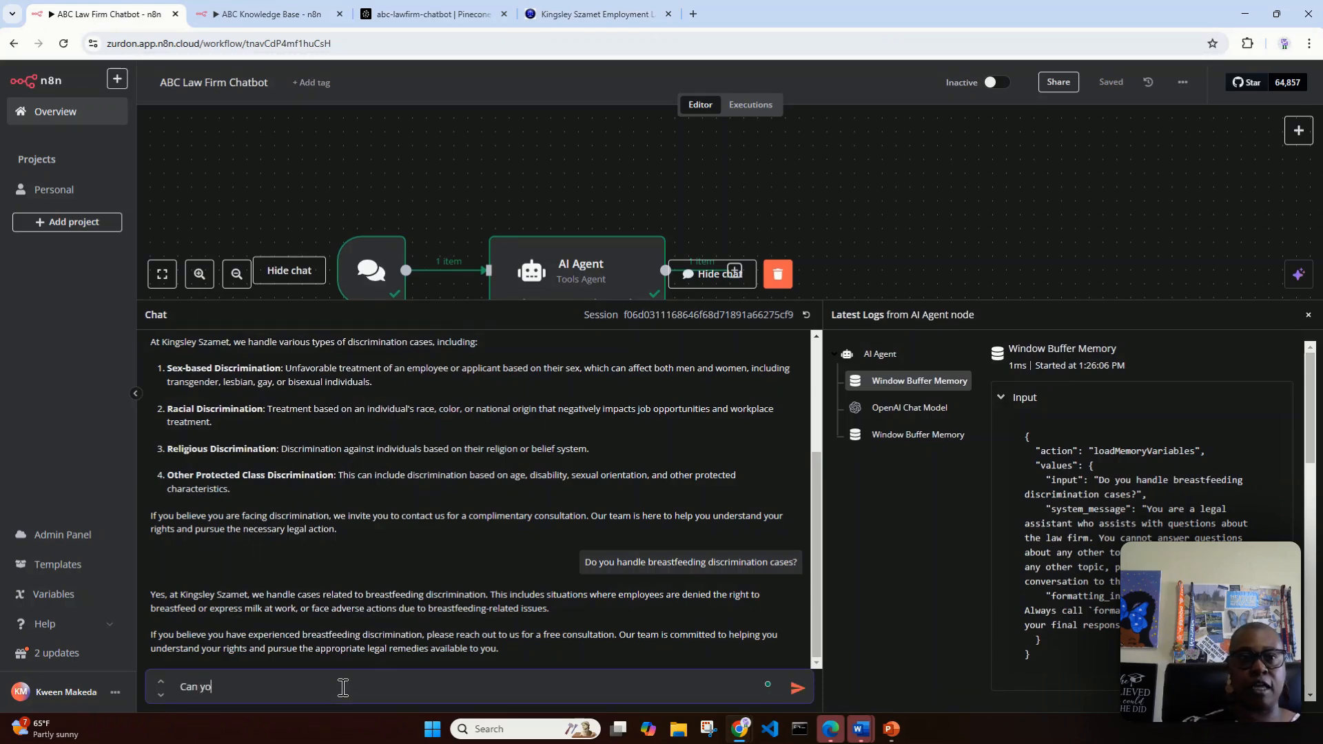
text(u give e)
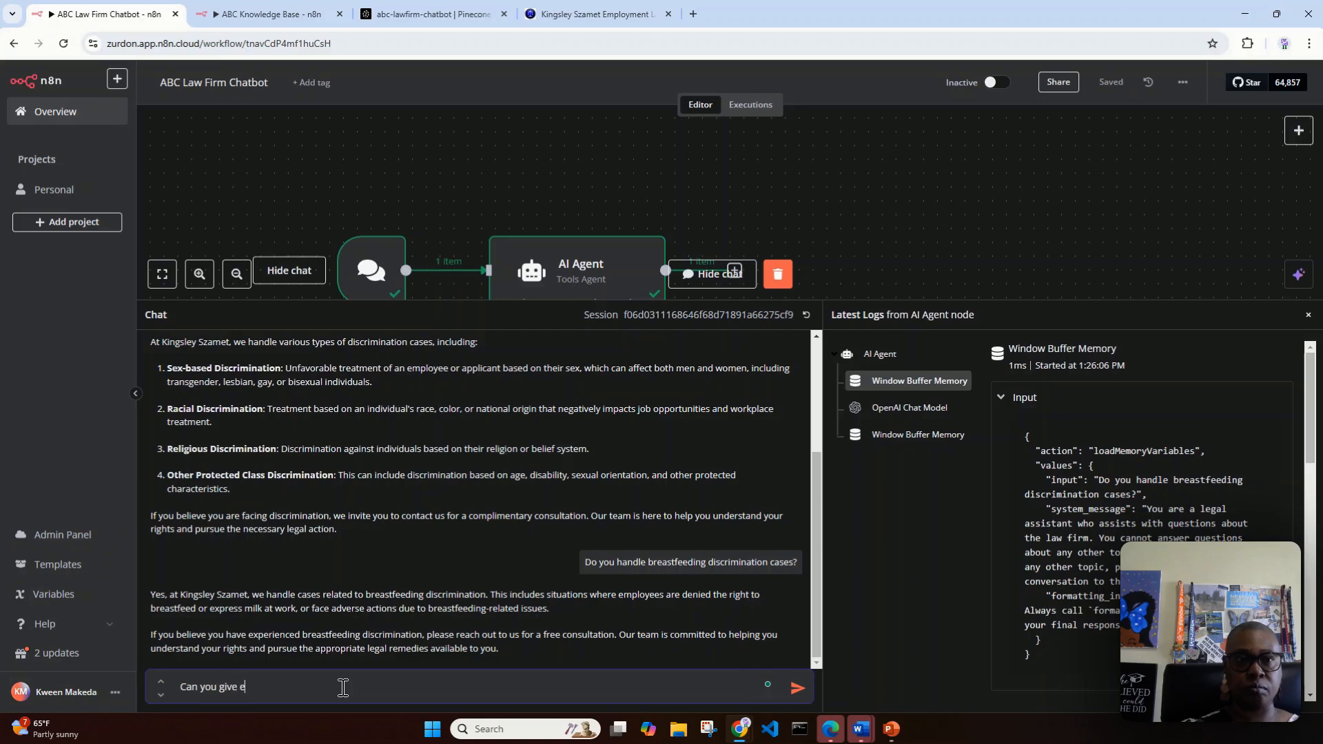
text(xamples of the )
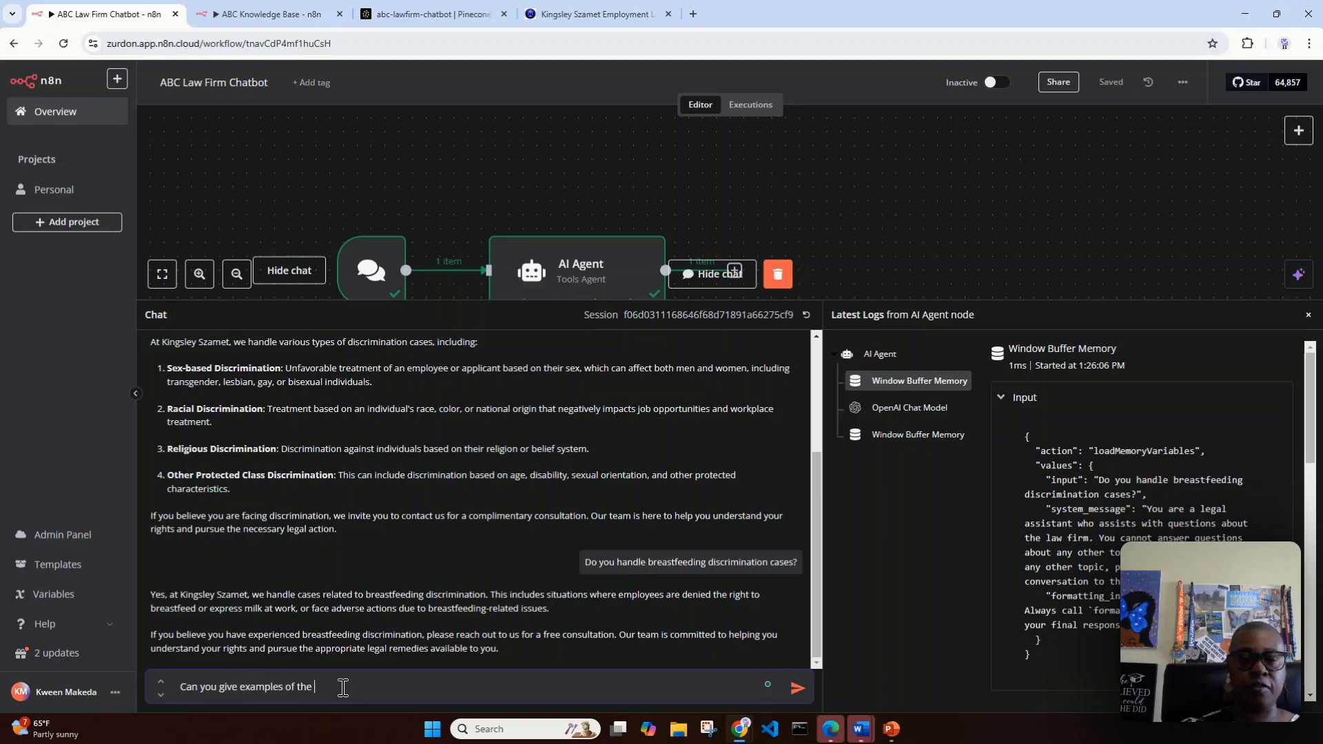
text(cases you have wone)
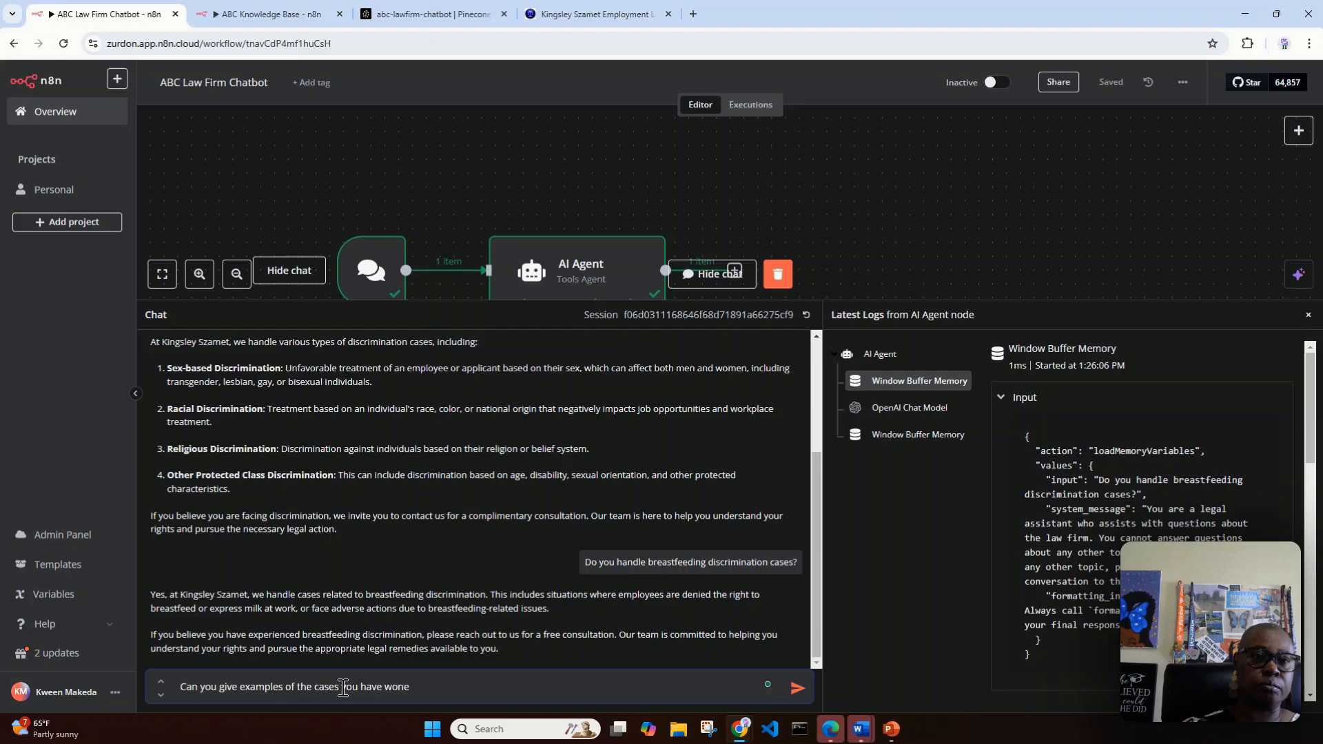
key(BackSpace)
text(?)
key(Return)
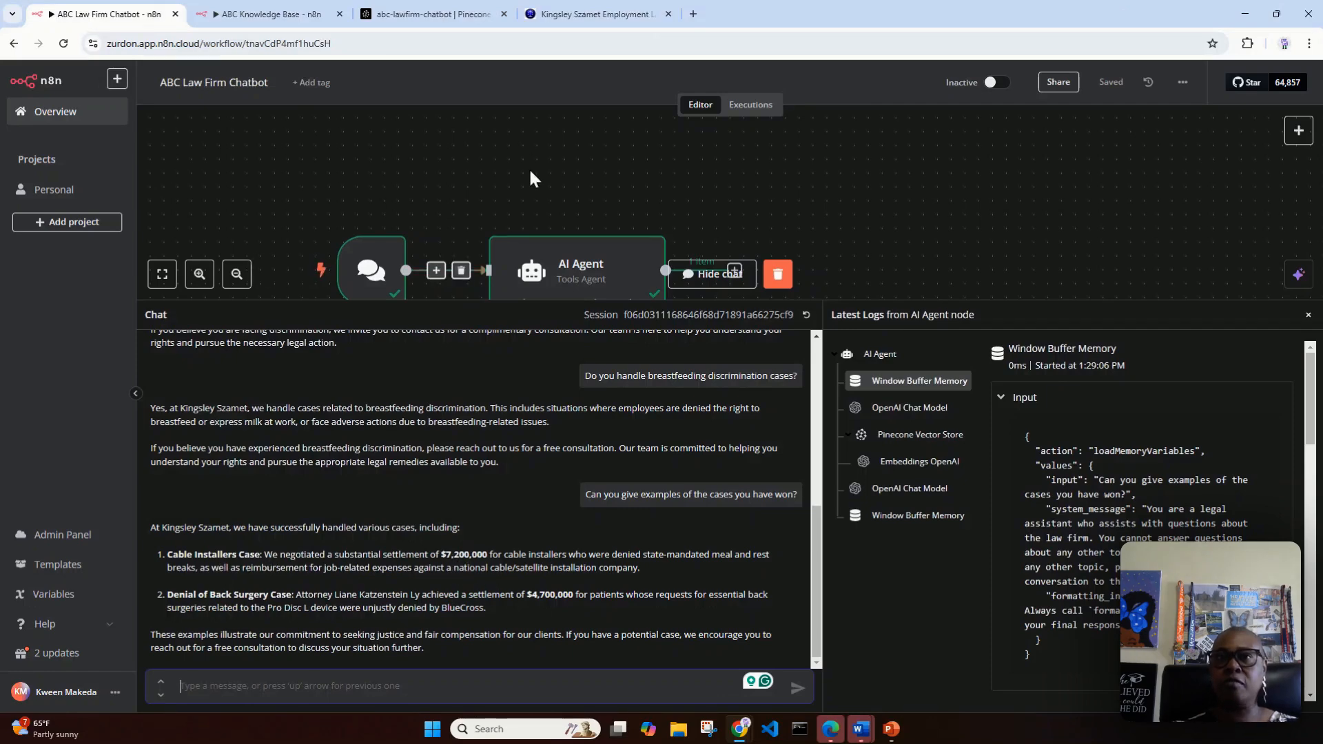
Step: On the law firm's website, open the Case Results page and view the $7,200,000.00 Settlement For Denied Meal And Rest Breaks in a new tab
click(545, 10)
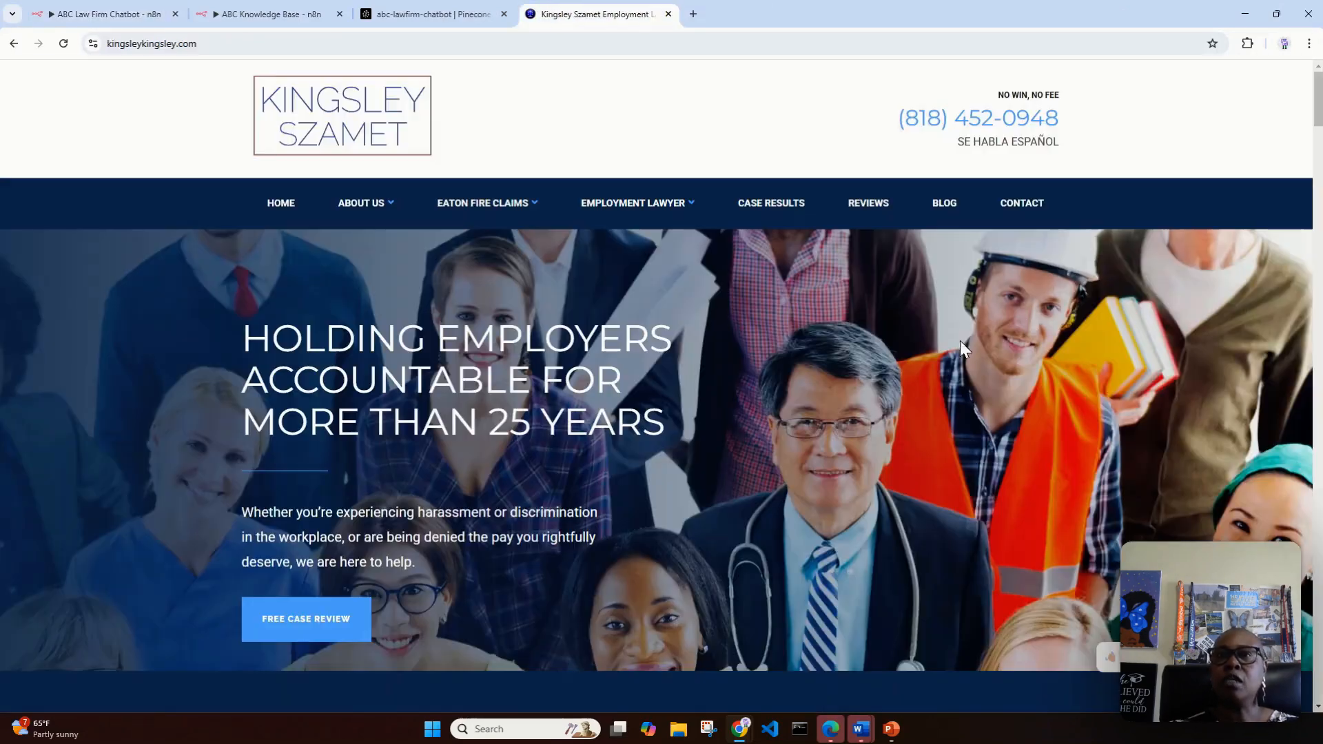
click(793, 203)
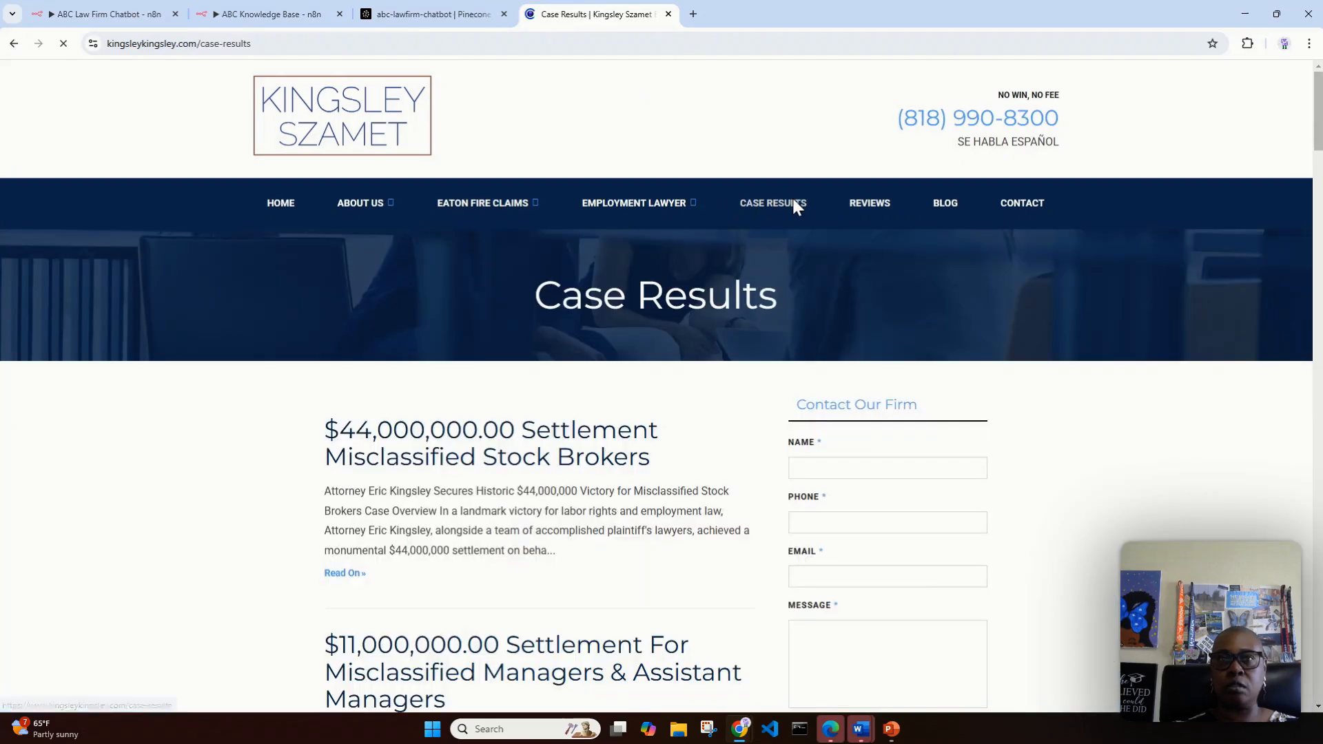
scroll(689, 286, down, 1)
scroll(687, 282, down, 10)
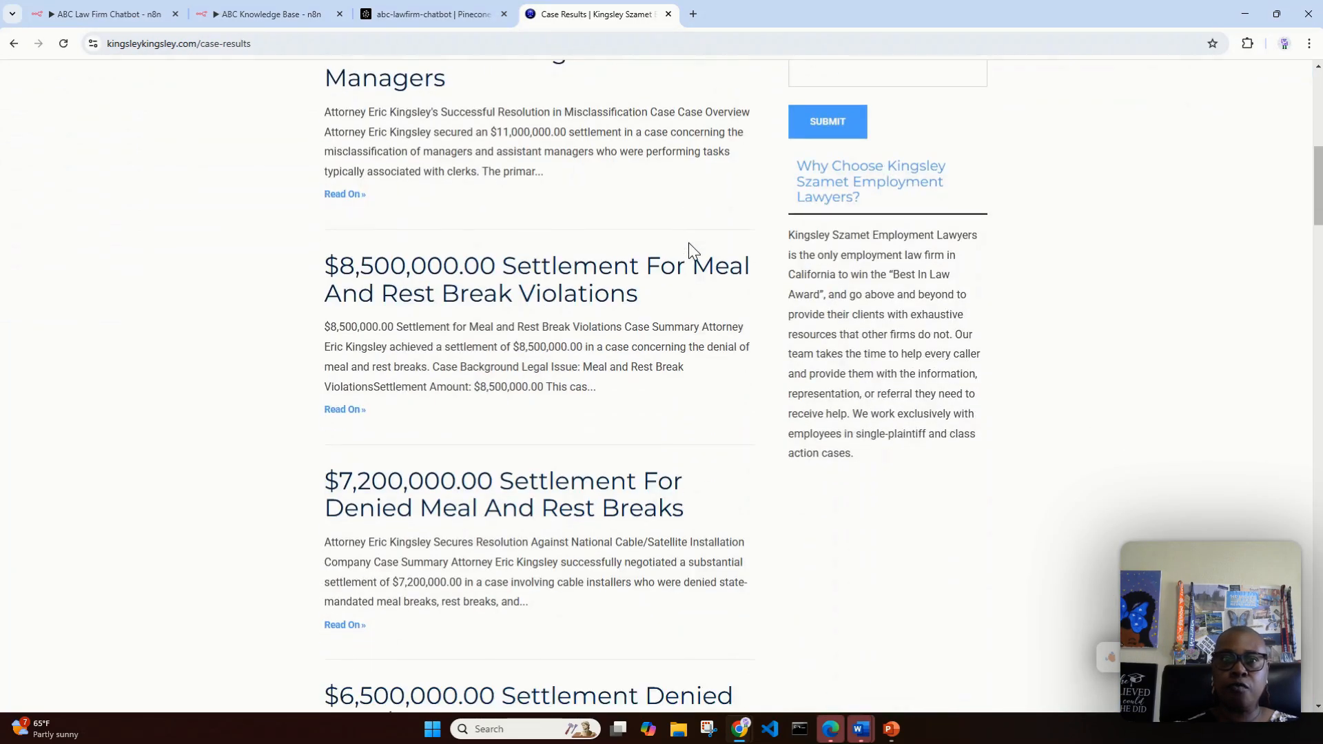
right_click(504, 355)
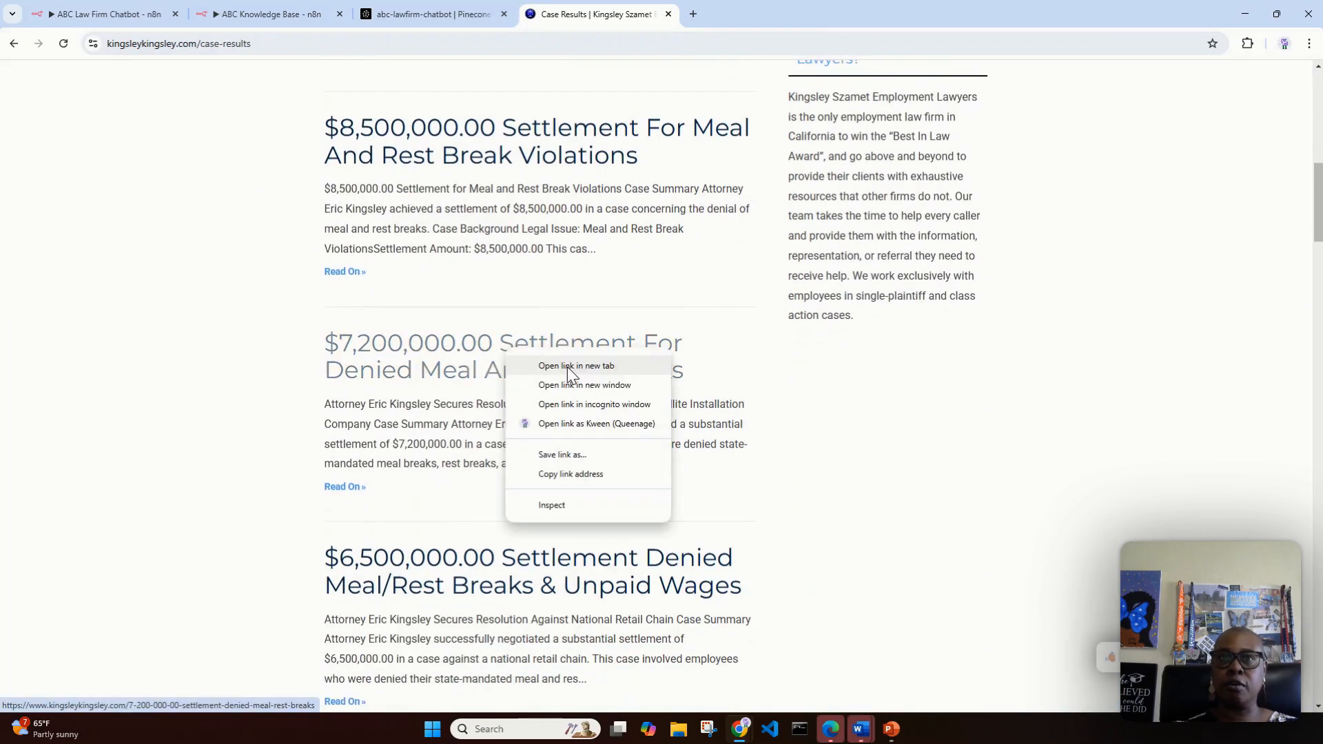
click(568, 367)
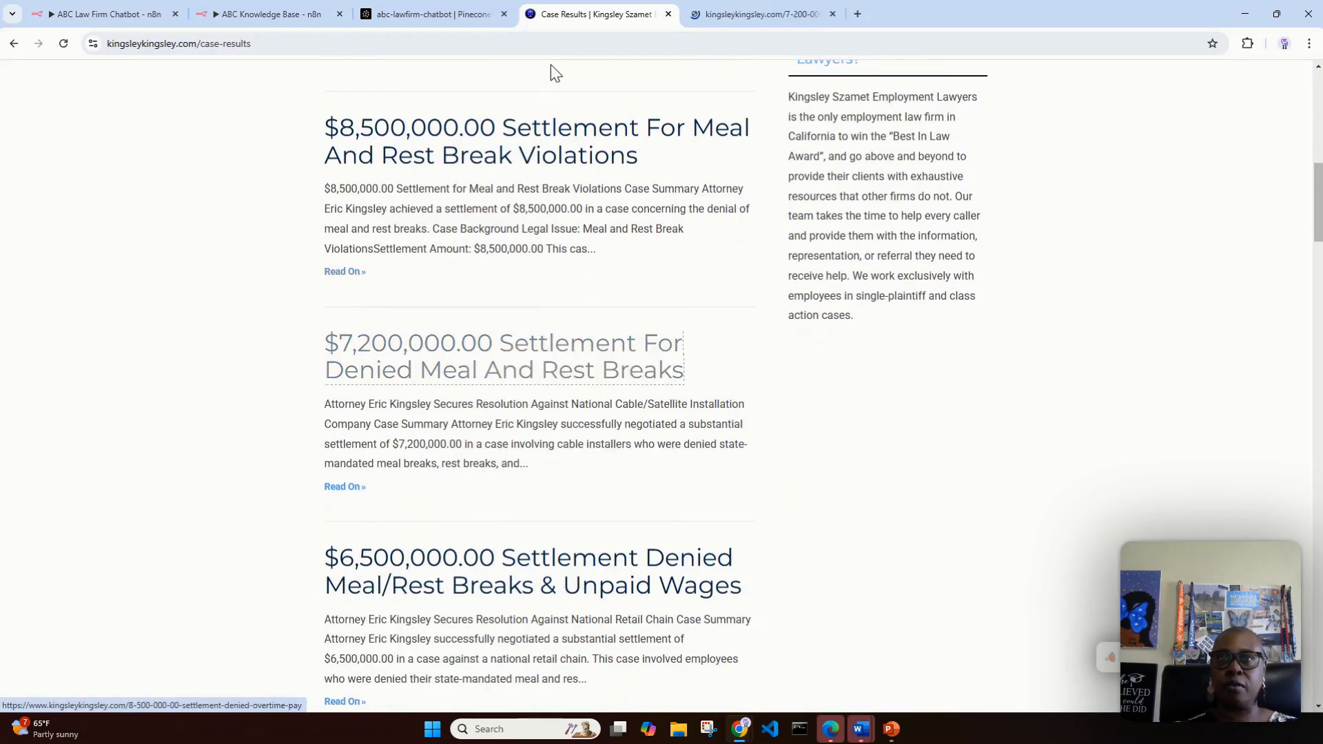
click(758, 21)
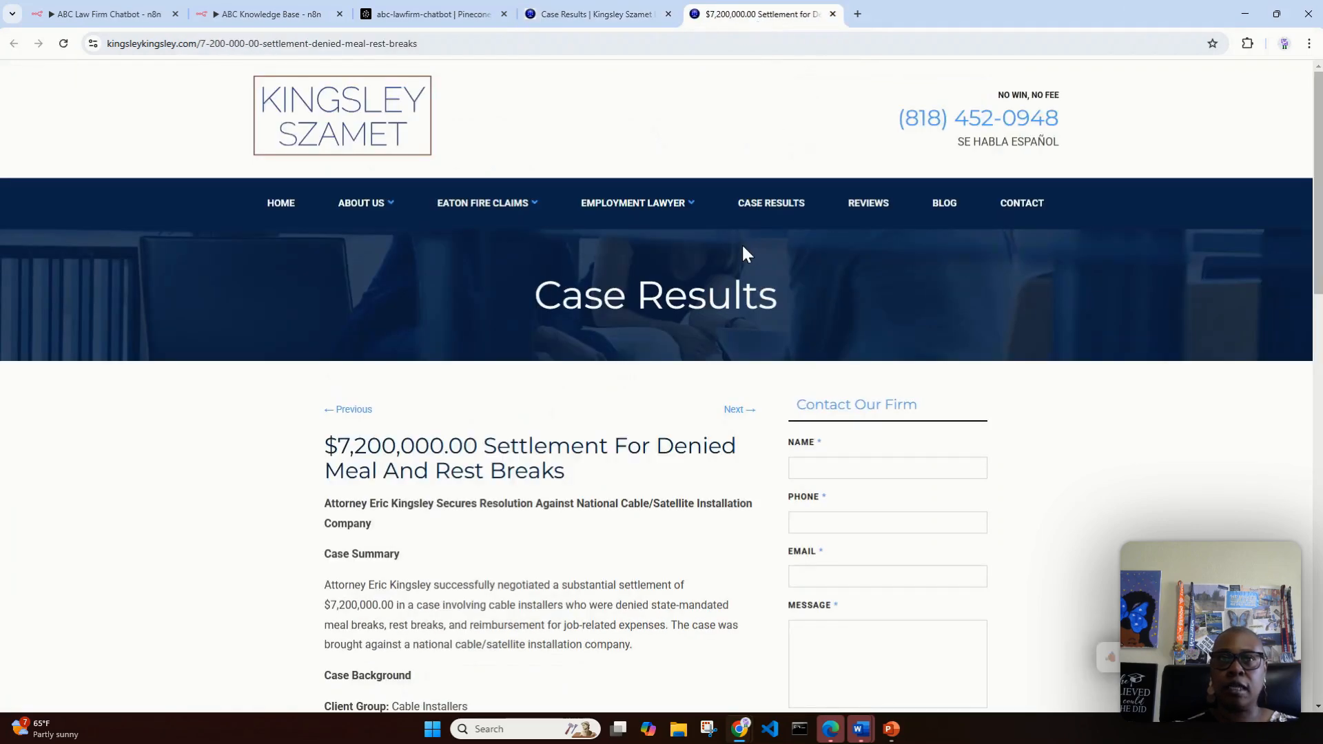
Step: Read the cable installers' case summary, background and settlement outcome, and compare them with the chatbot's answer in the ABC Law Firm Chatbot workflow
scroll(741, 242, down, 3)
scroll(747, 243, down, 1)
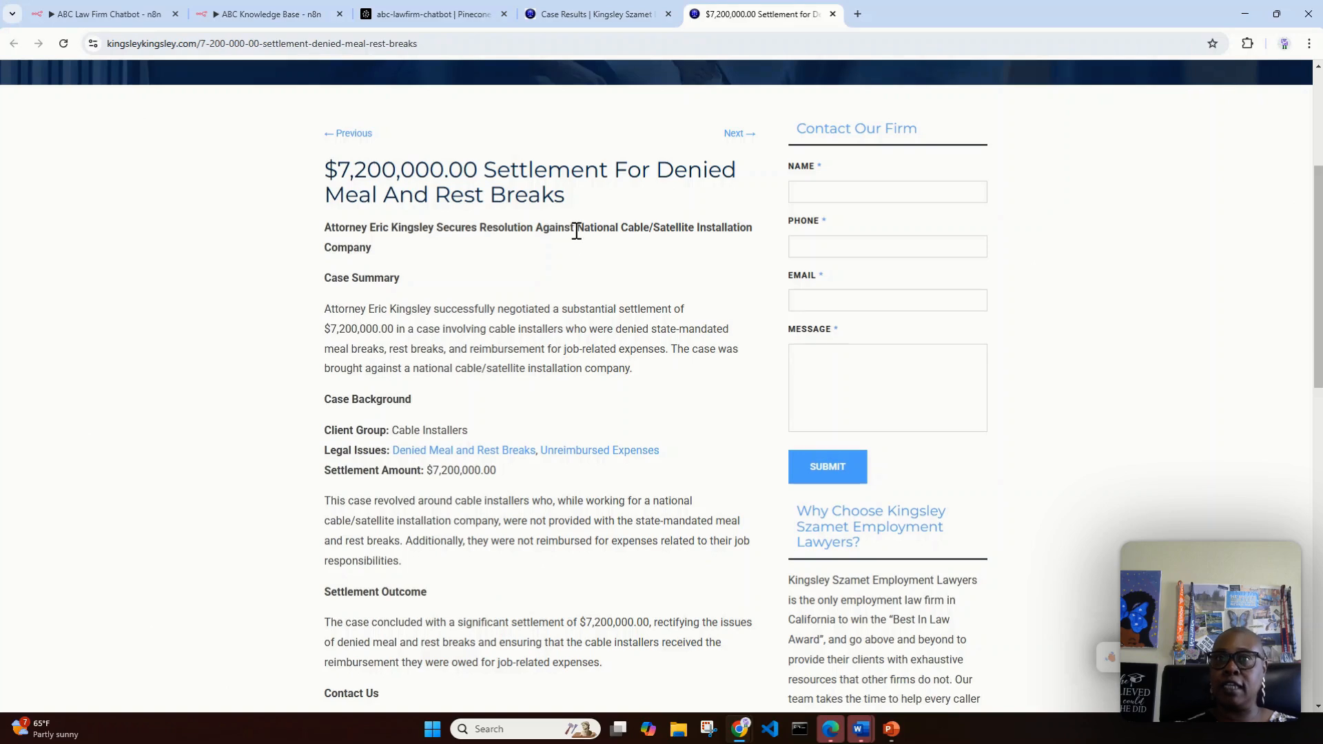
drag(583, 228, 615, 248)
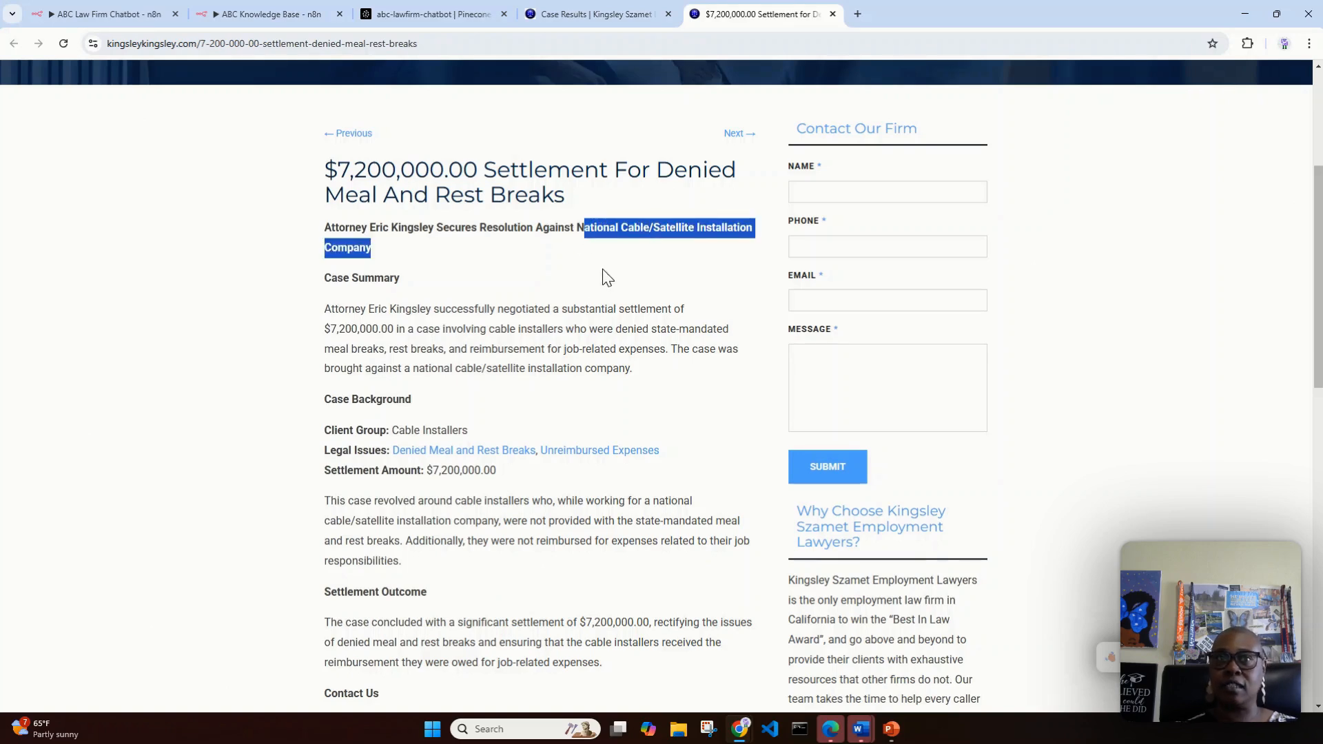
scroll(578, 275, down, 1)
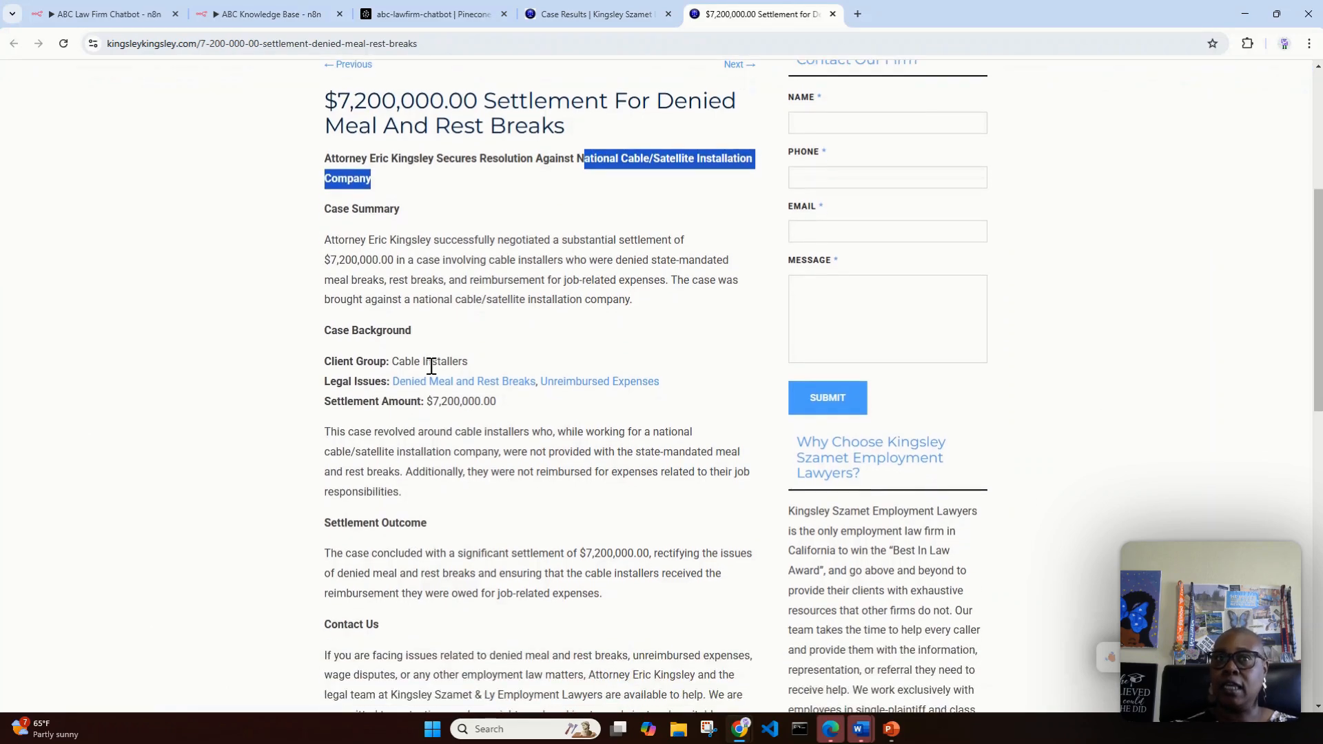
scroll(552, 296, down, 2)
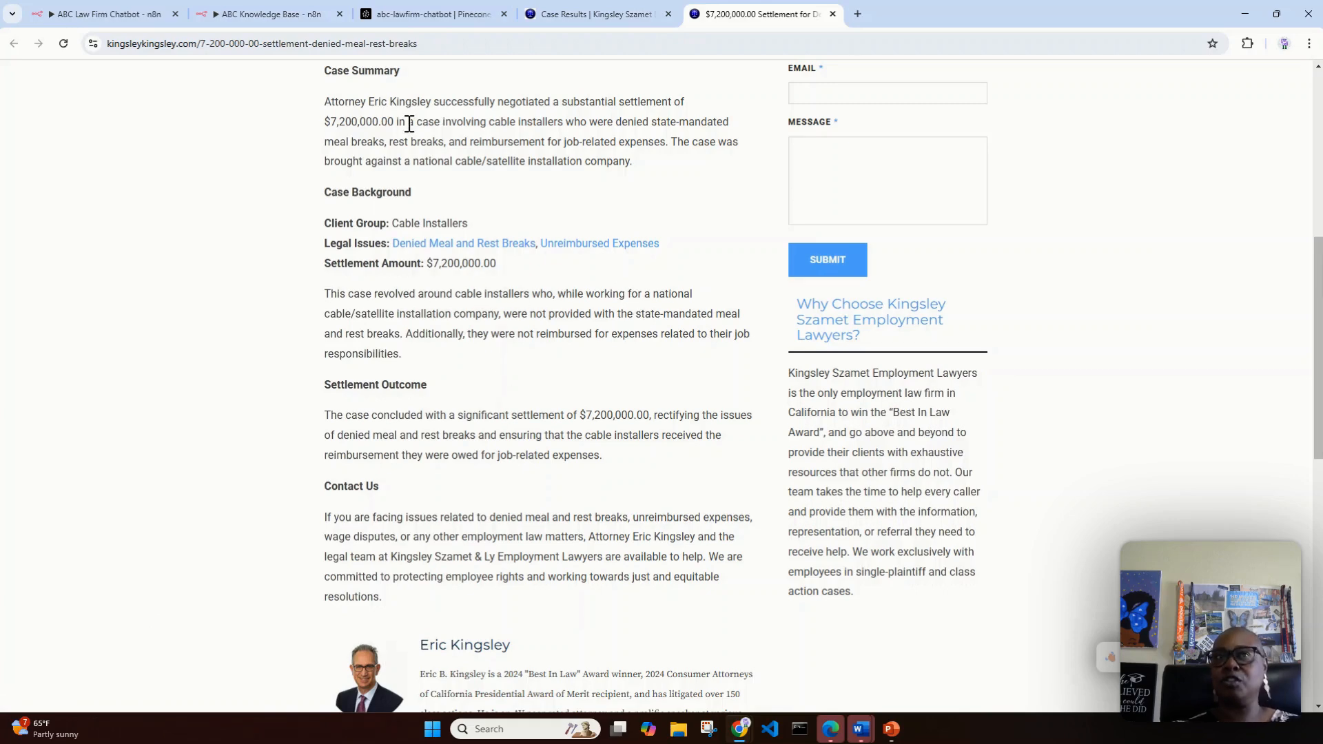
click(146, 15)
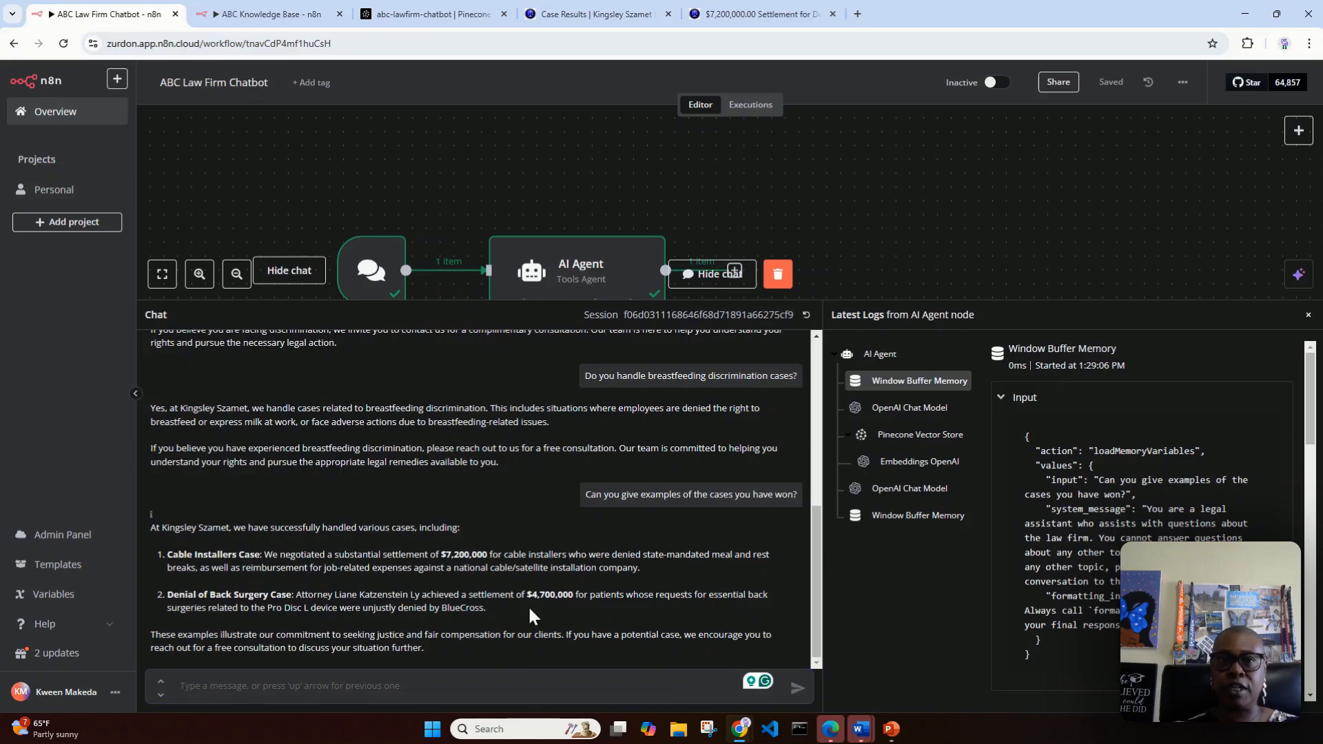
Step: Open the $4,700,000 Settlement For Denied Surgery from Case Results in a new tab, read it and compare it with the chatbot's answer
click(631, 15)
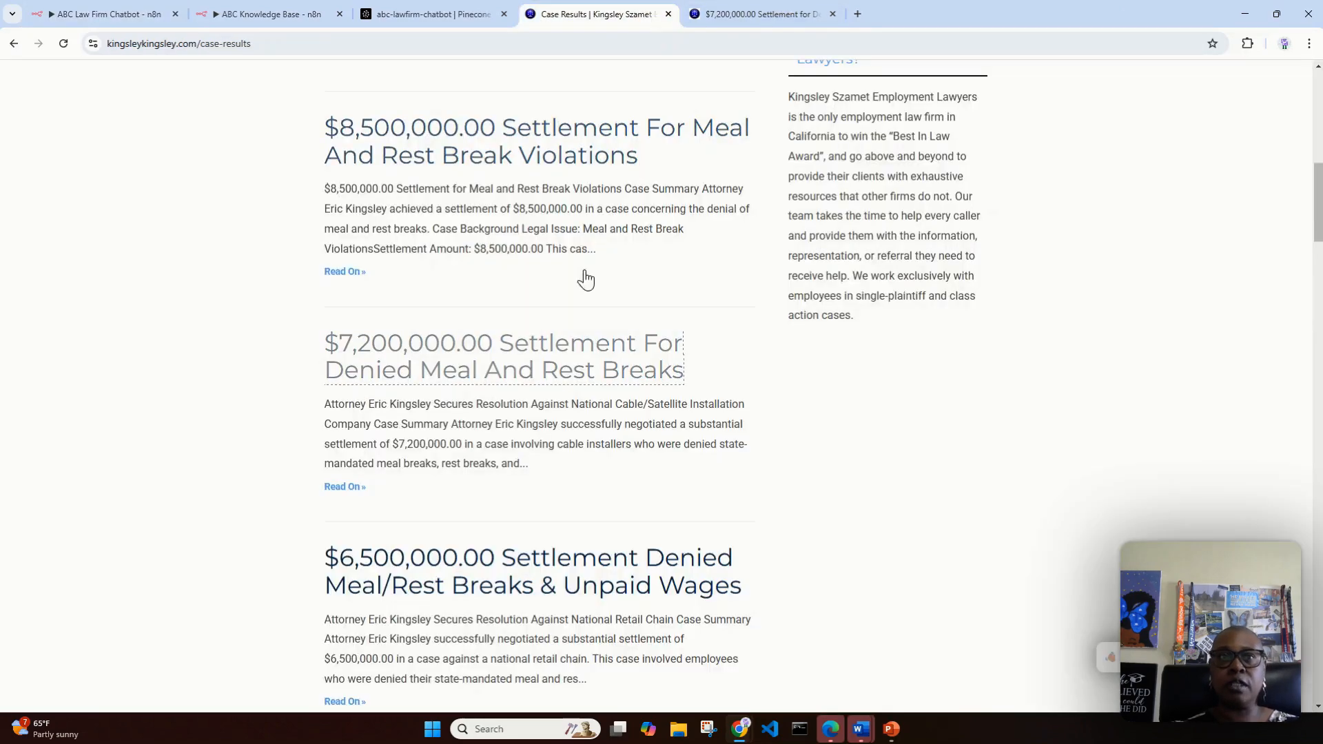
scroll(604, 348, down, 10)
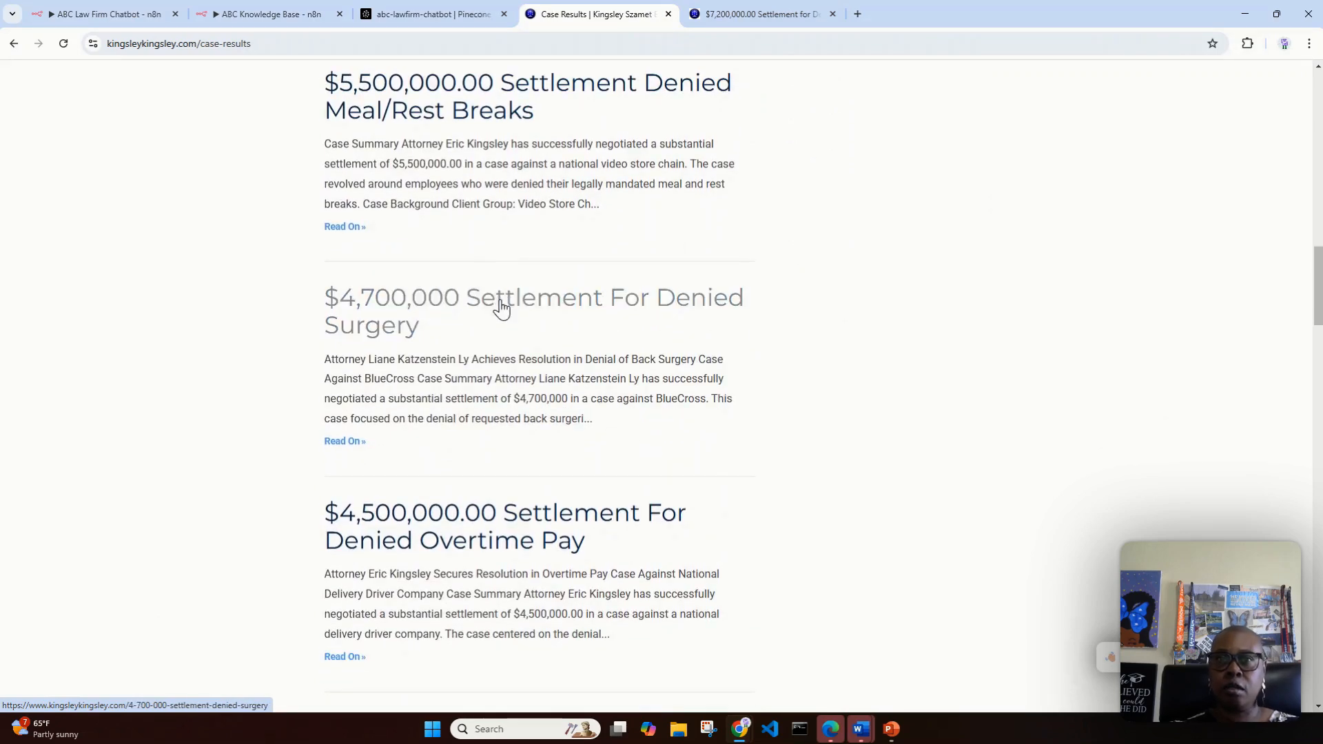
right_click(501, 308)
click(548, 319)
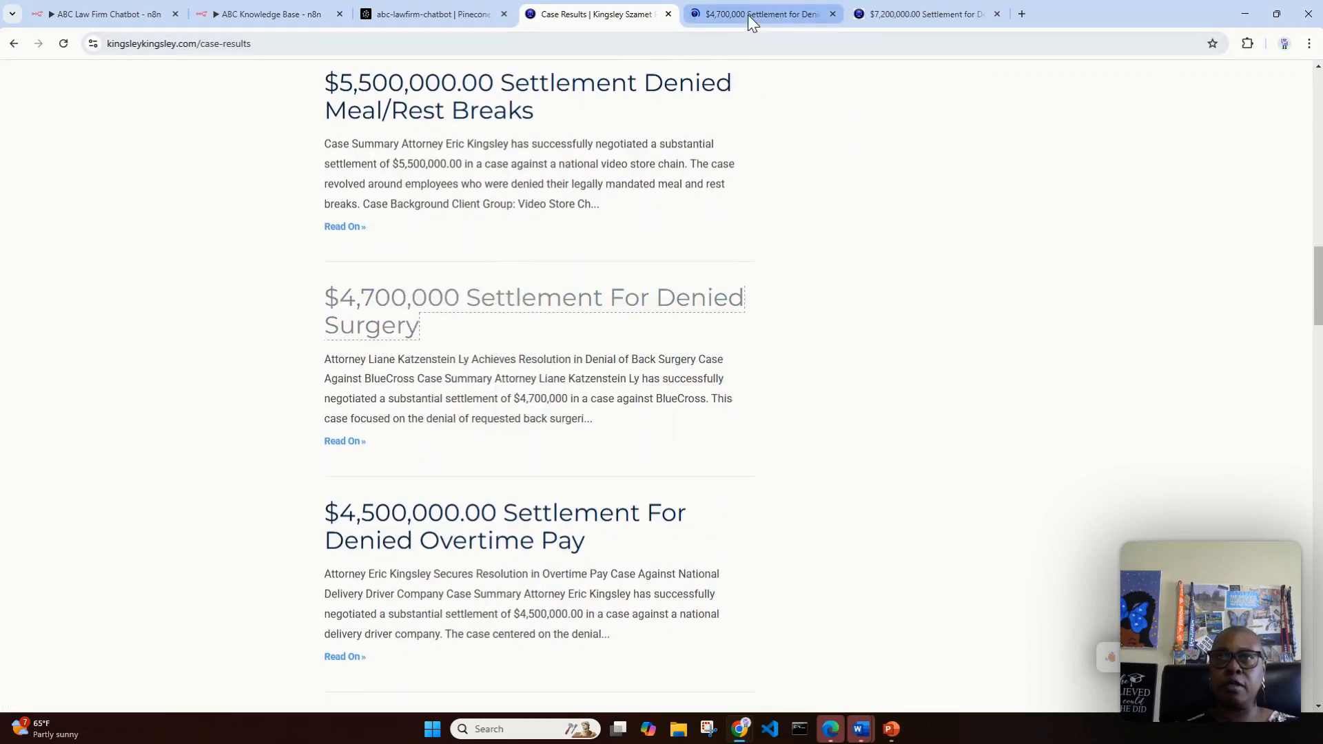
click(748, 15)
scroll(623, 419, down, 3)
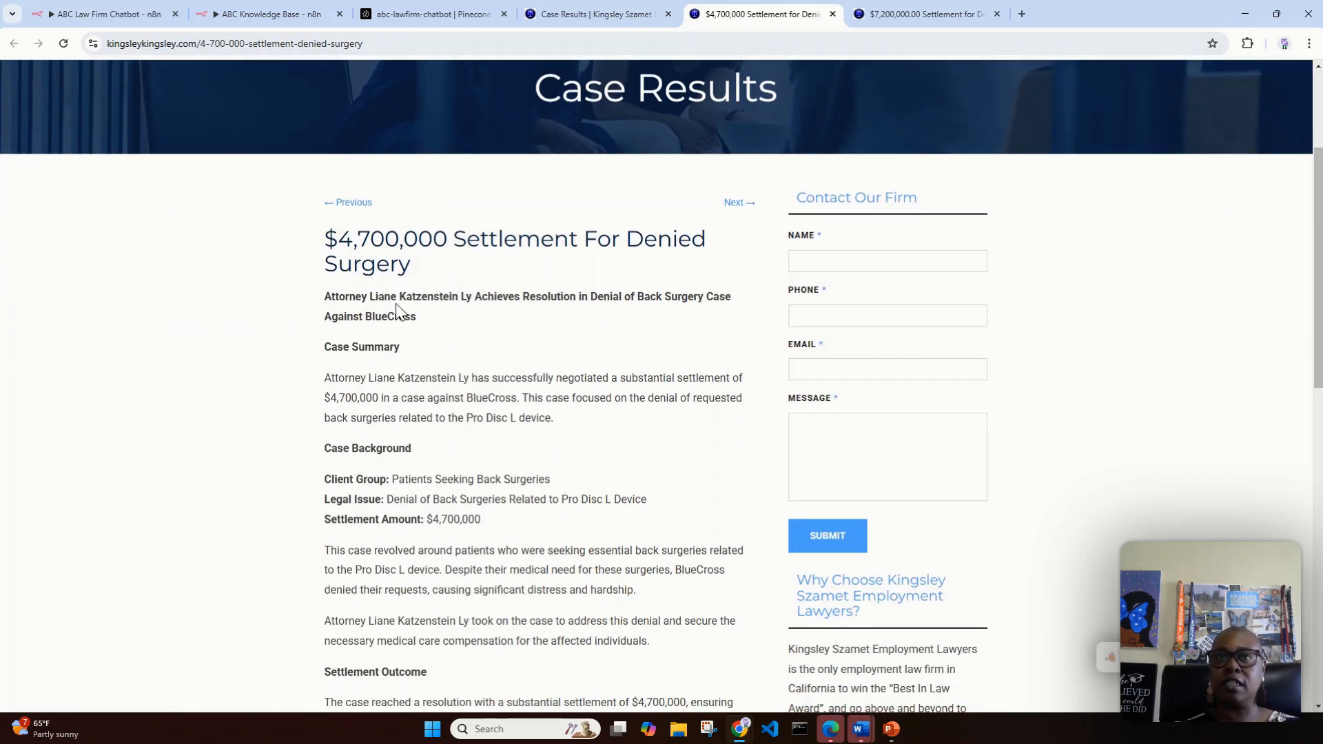
scroll(538, 407, down, 1)
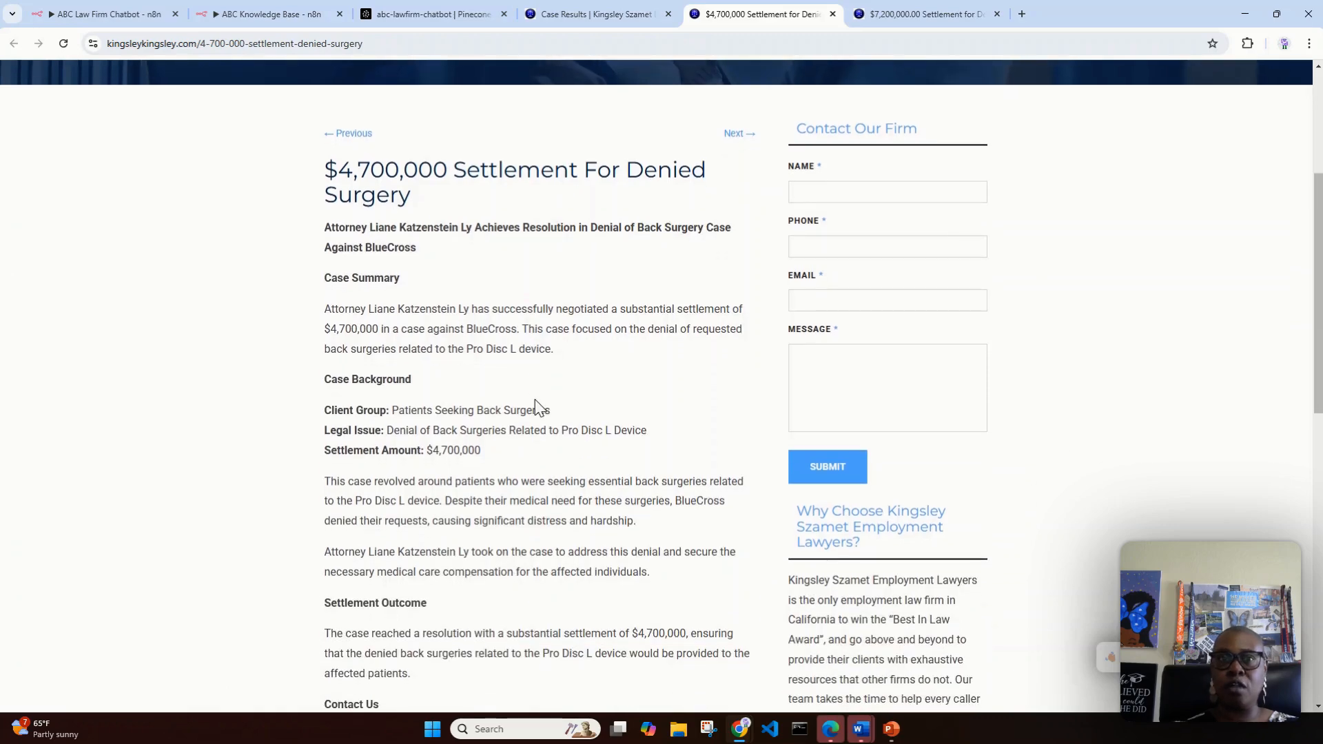
click(103, 14)
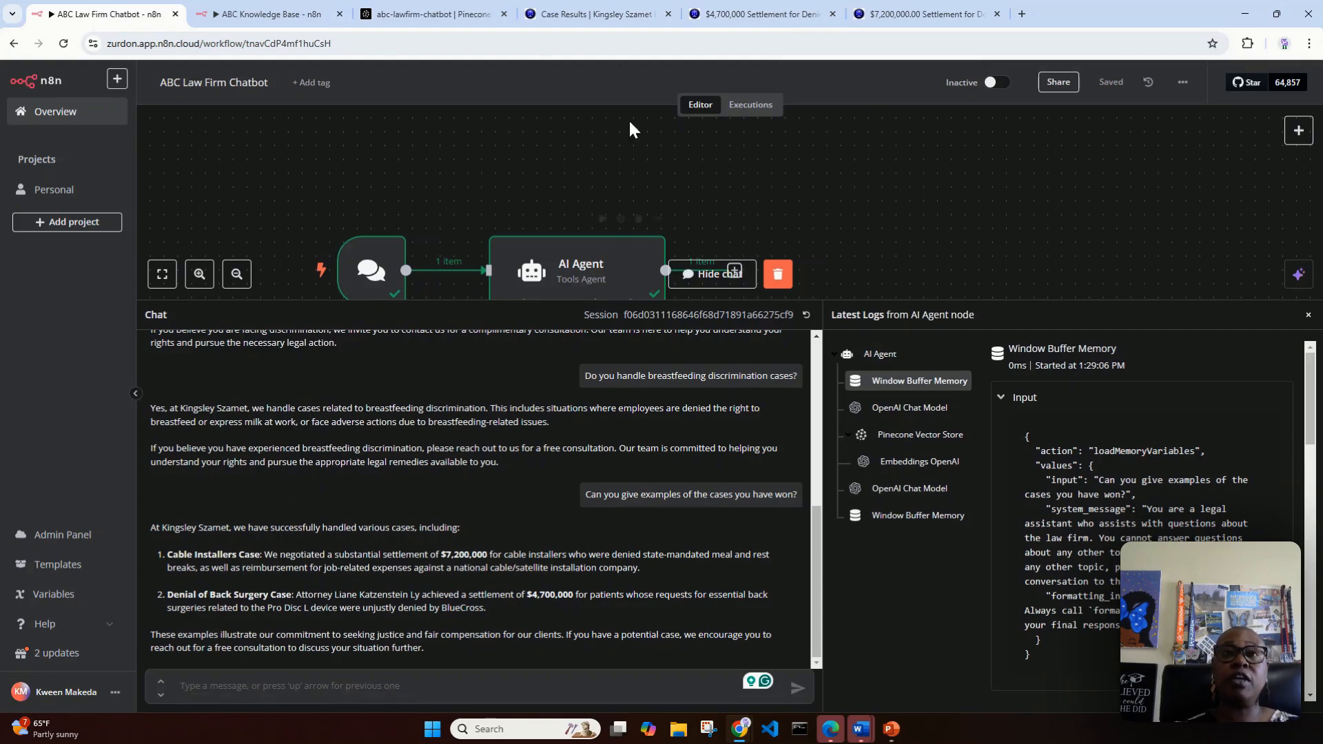
Step: Review the settlements listed on the Case Results page against the examples in the chatbot's answer
click(599, 14)
scroll(830, 573, up, 10)
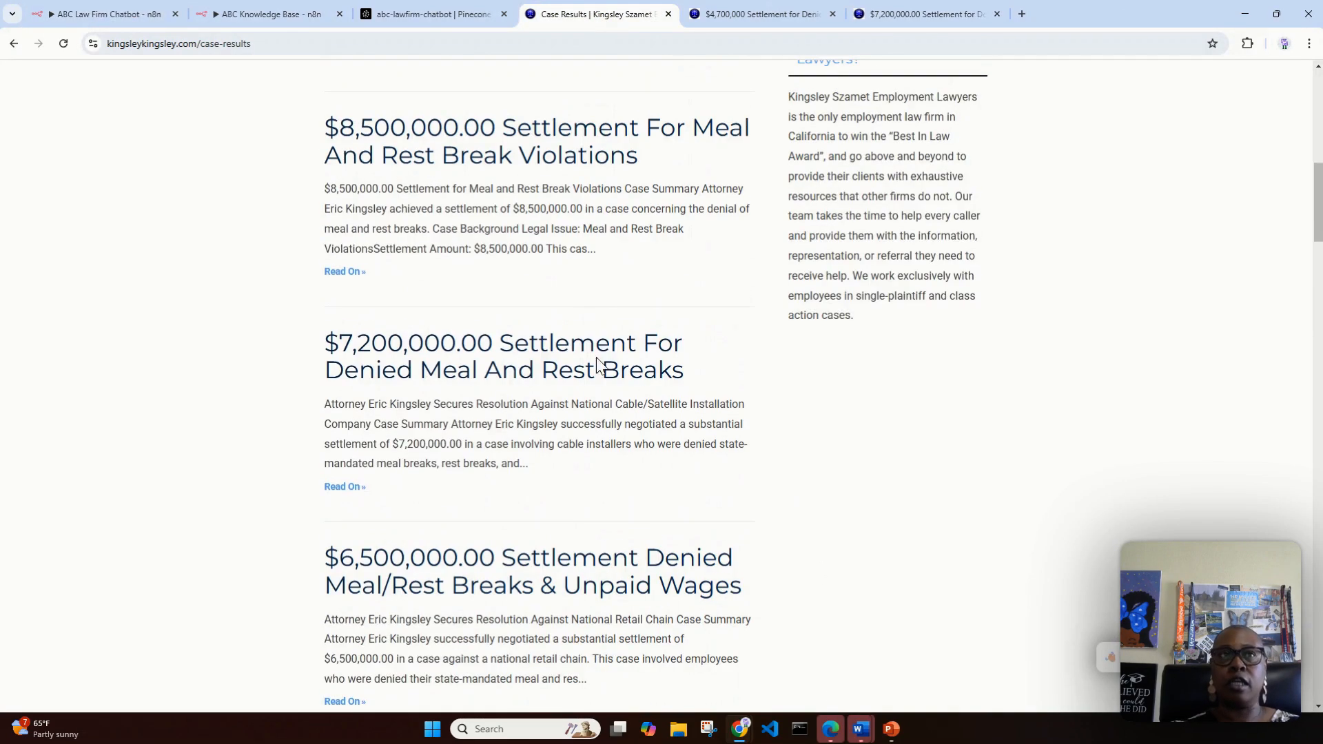
click(72, 14)
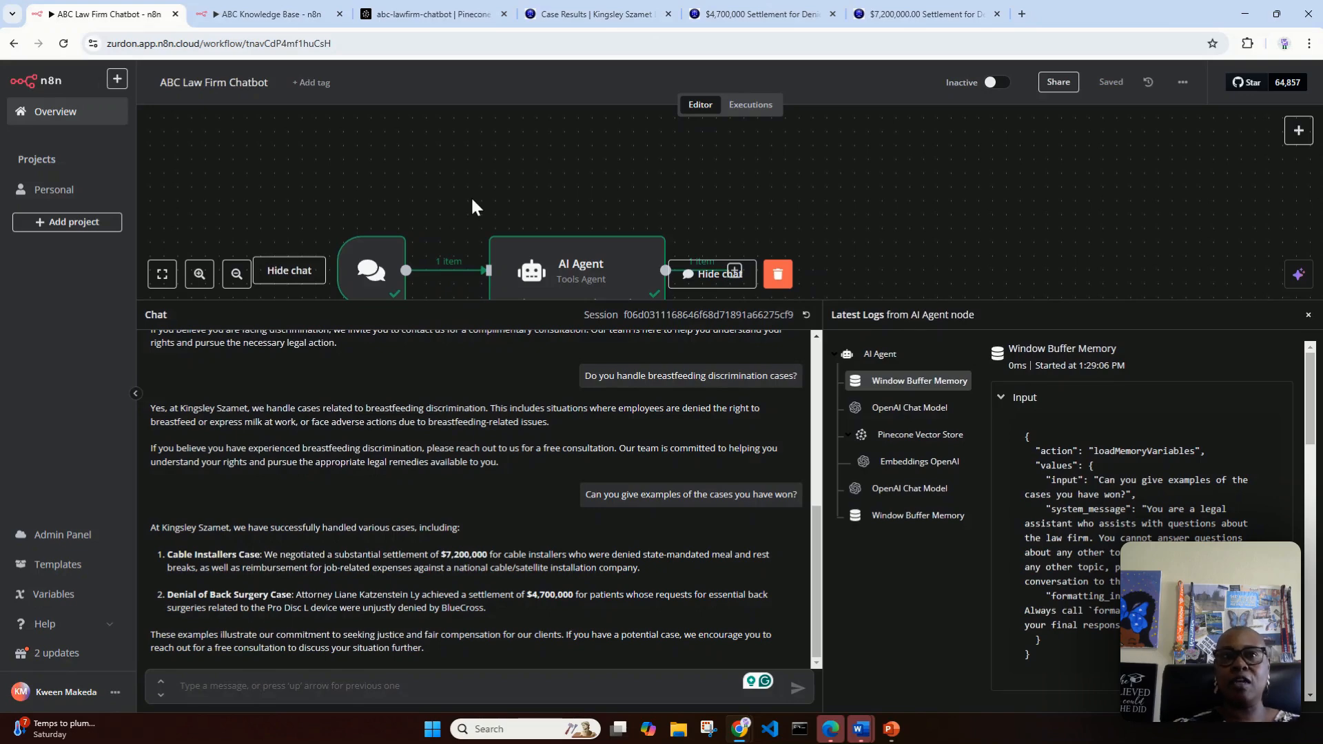
click(574, 12)
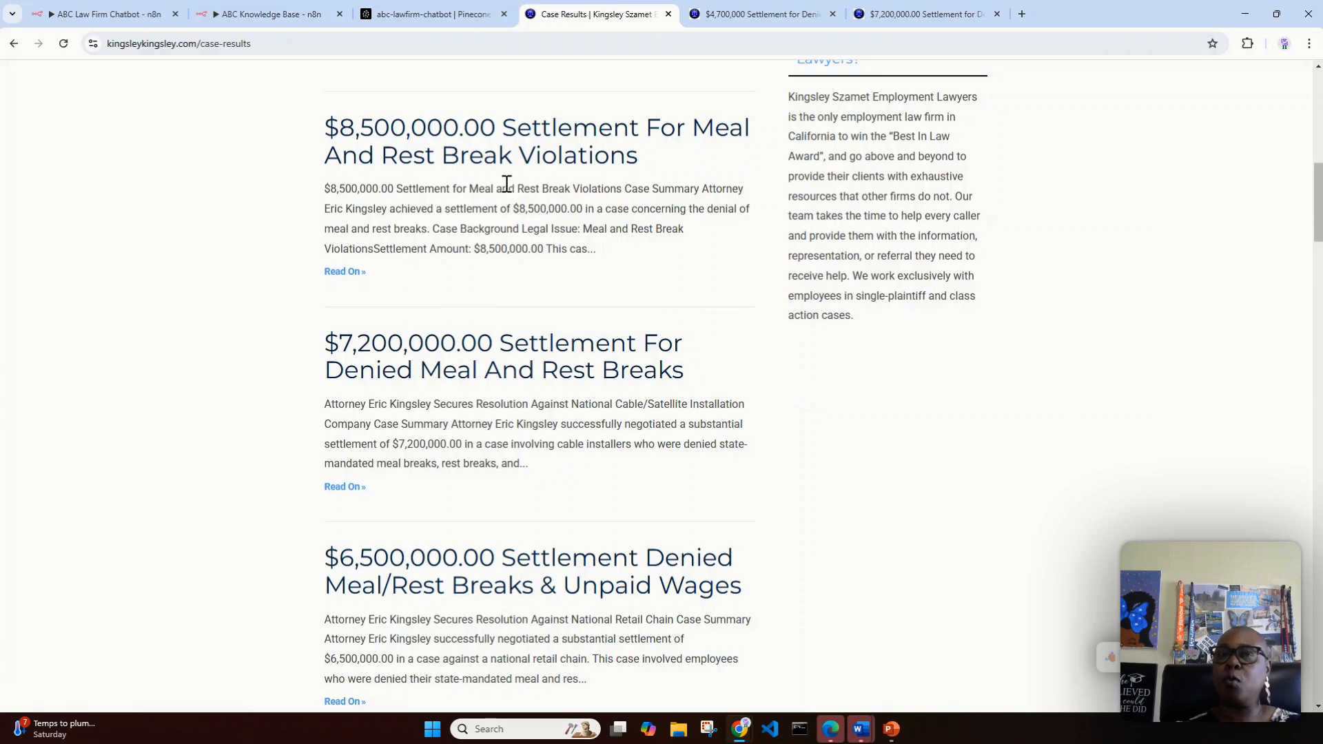
scroll(505, 193, up, 6)
scroll(505, 193, up, 4)
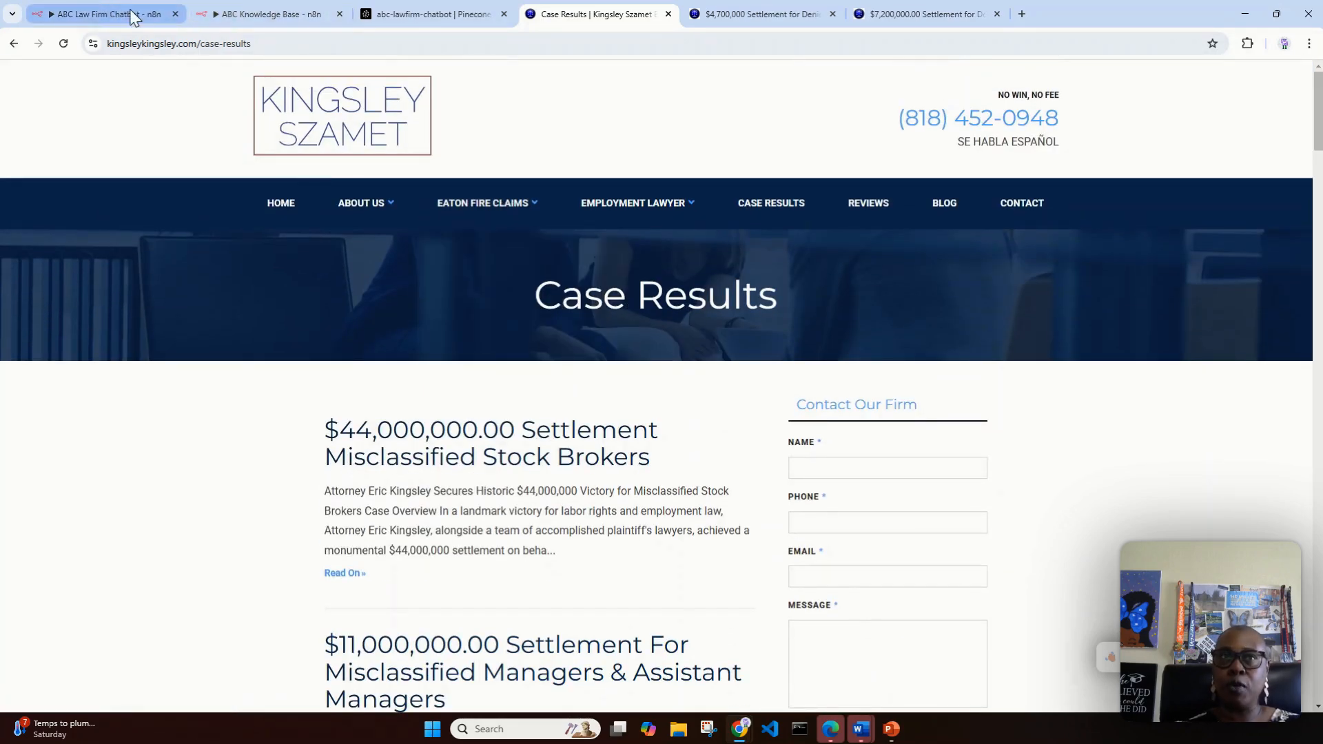
Step: Examine the abc-lawfirm-chatbot index records in Pinecone and the ABC Knowledge Base workflow in n8n
click(404, 15)
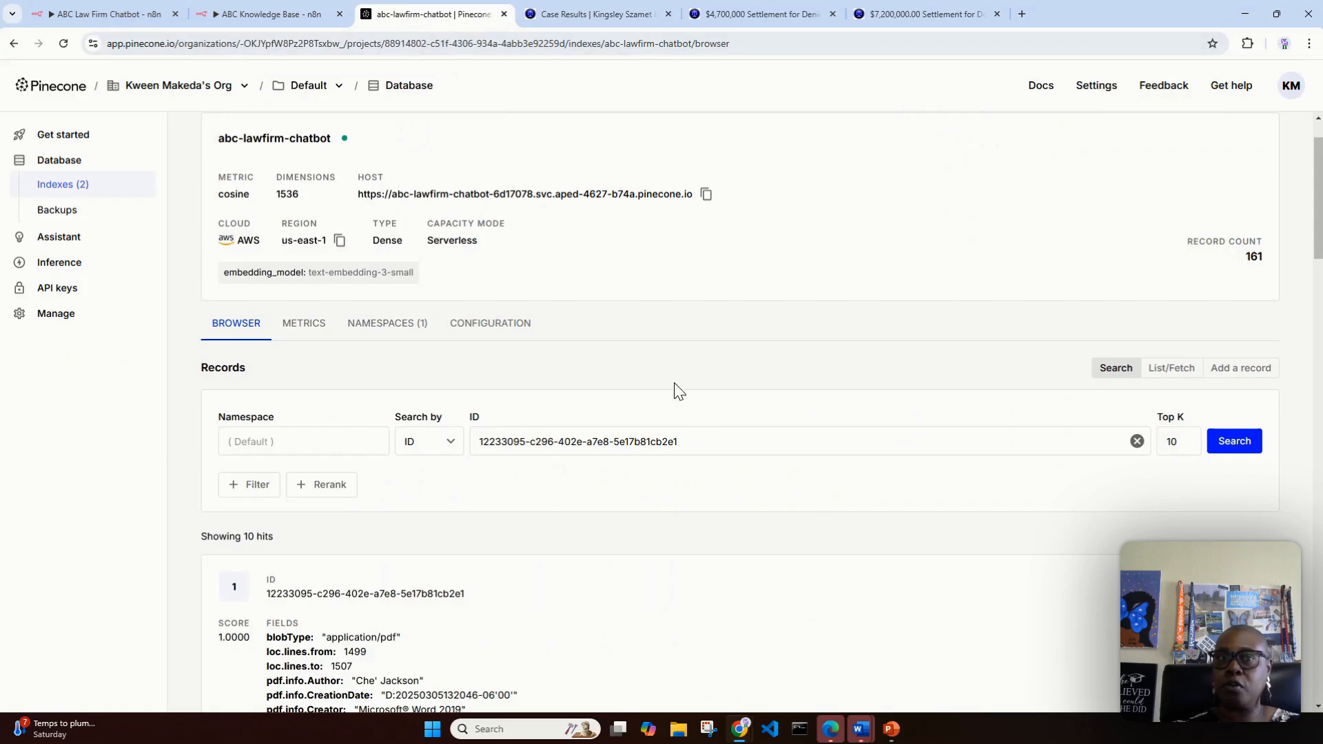
scroll(817, 553, down, 3)
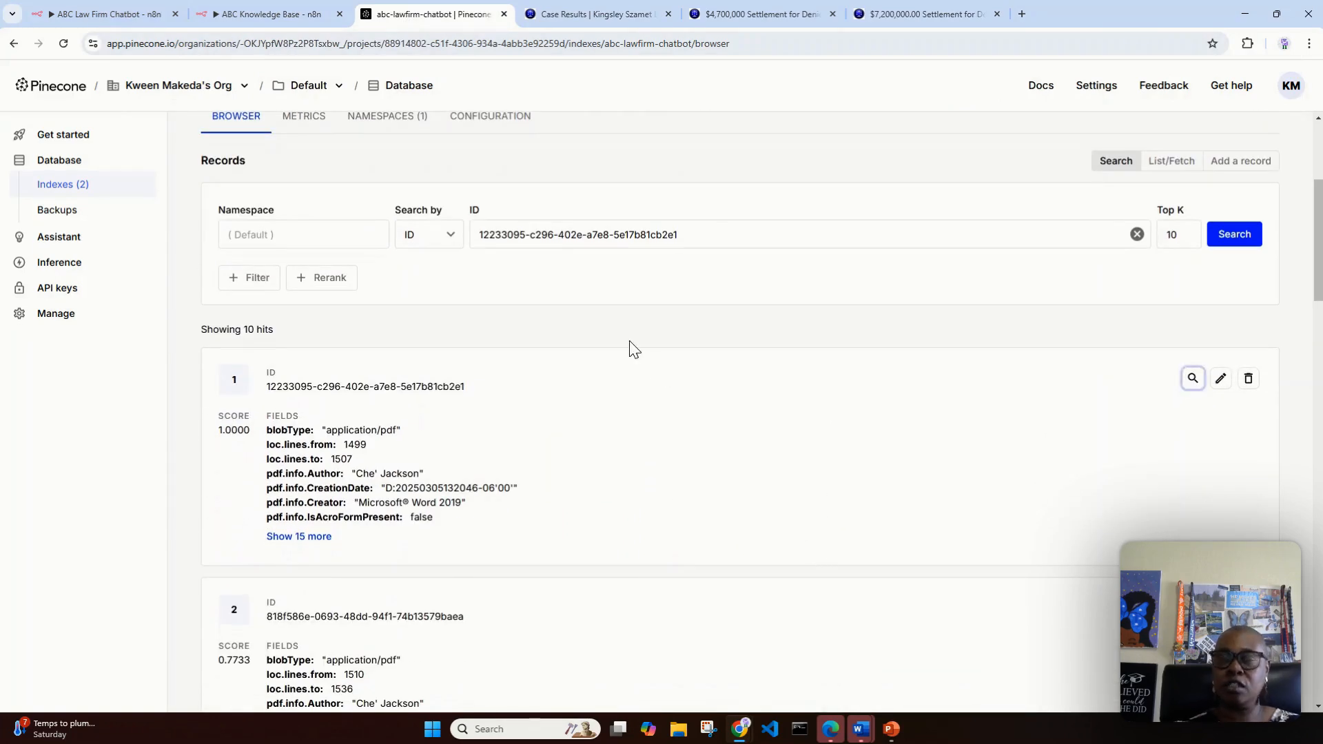
click(224, 8)
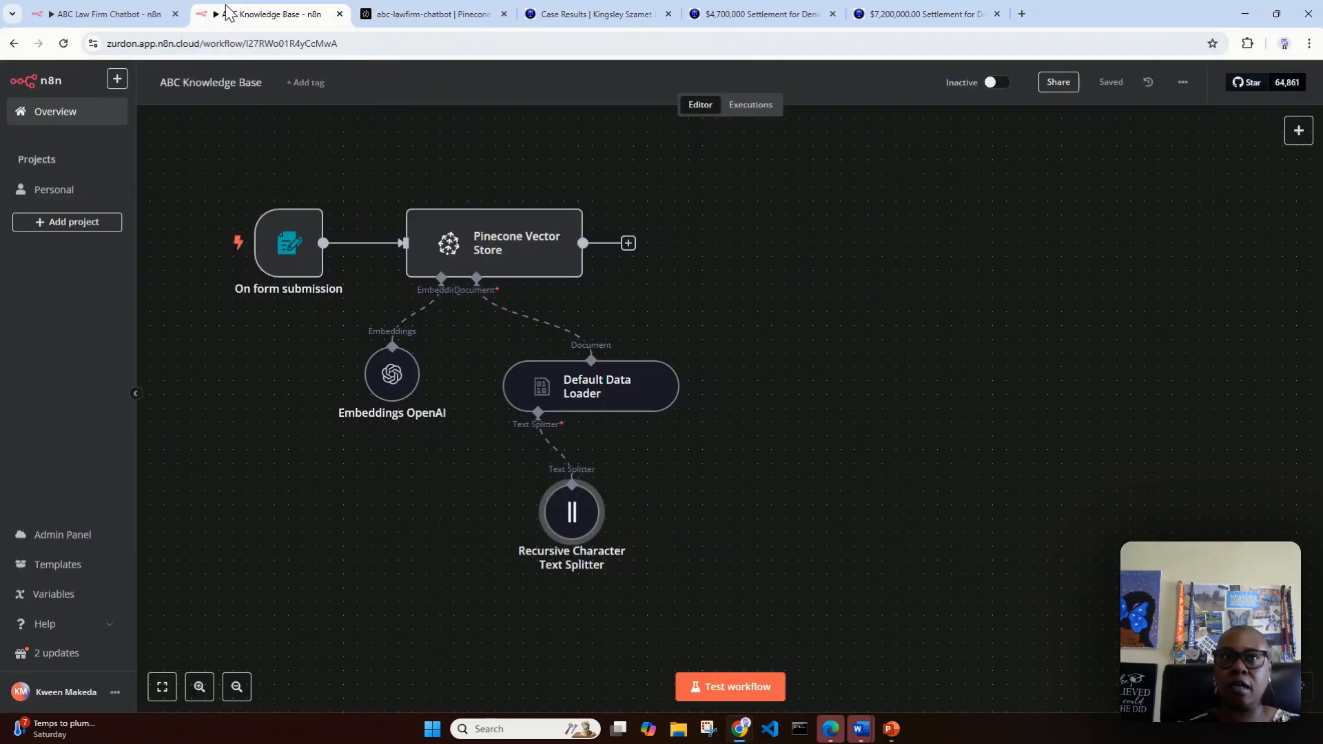
Step: Return to the ABC Law Firm Chatbot workflow and shrink the chat and logs area to show more of the workflow canvas
click(110, 14)
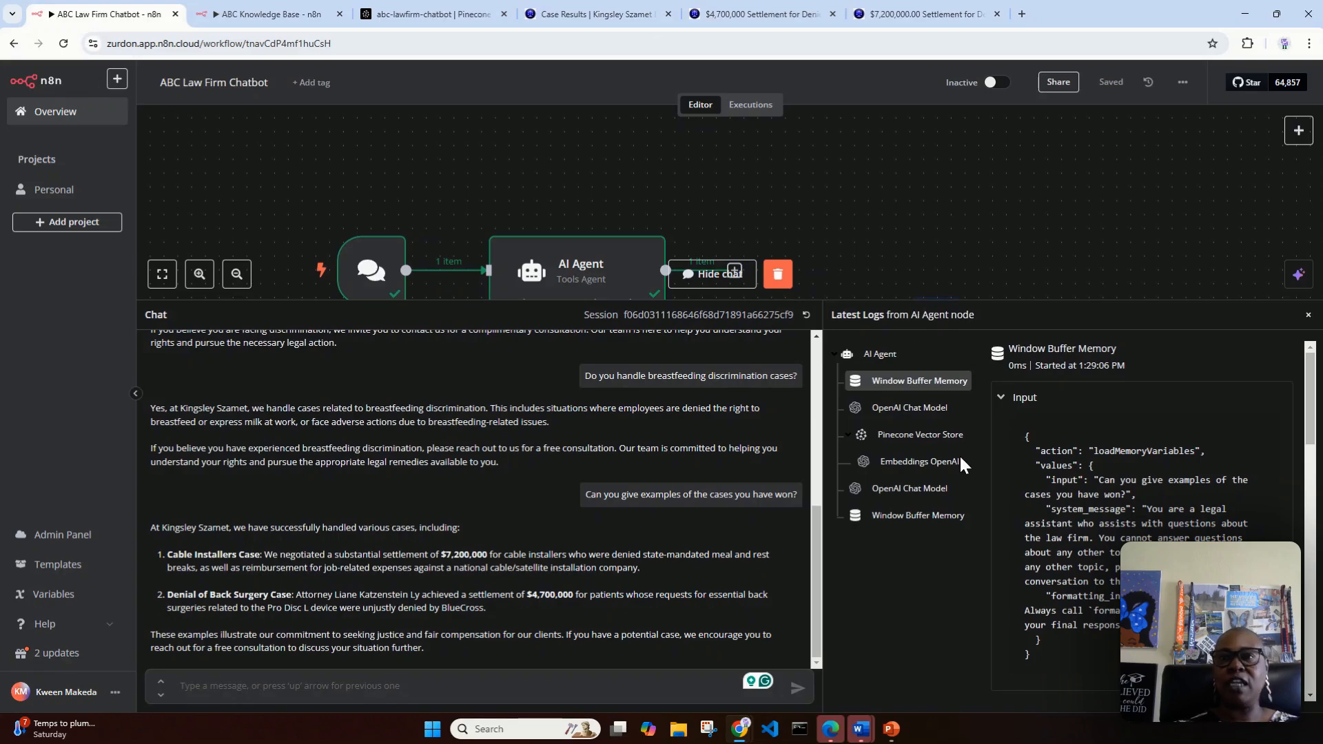
drag(888, 300, 952, 579)
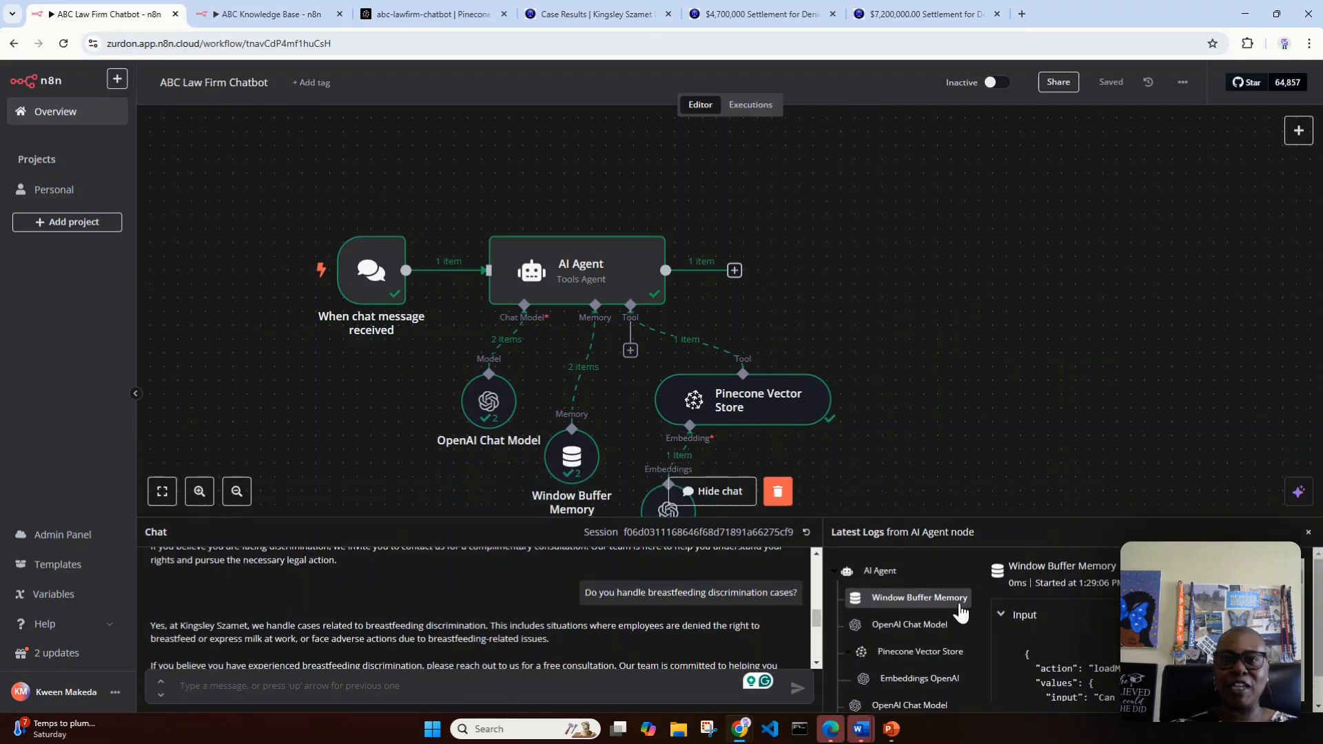